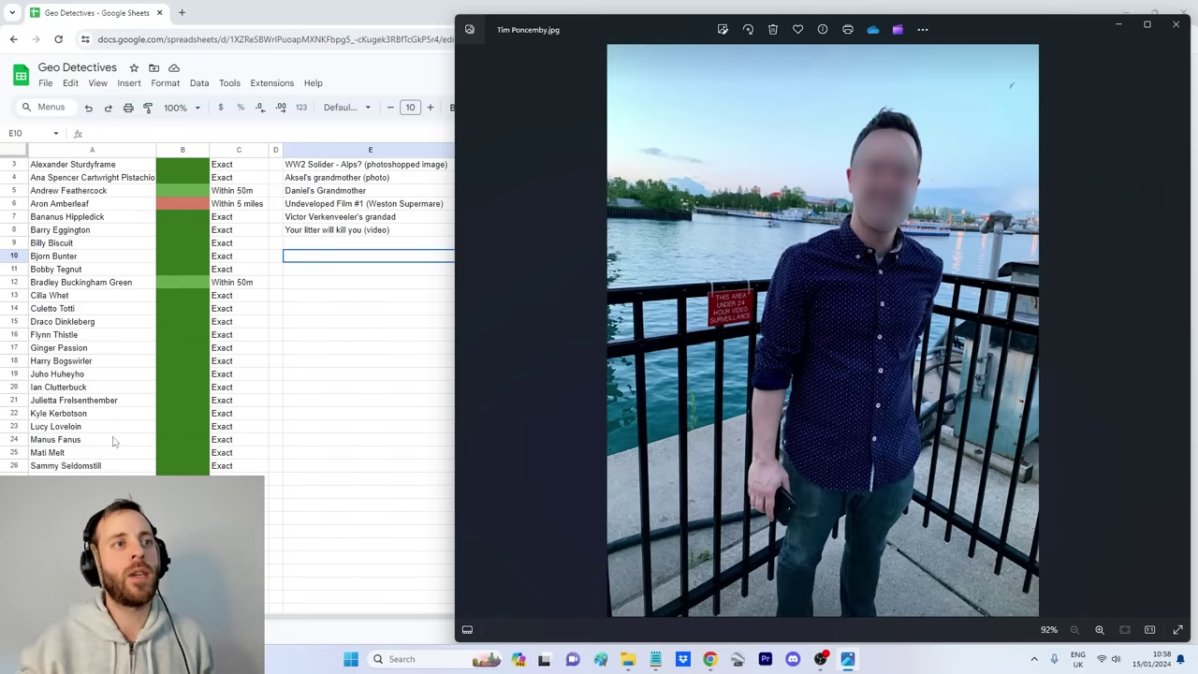
Step: Browse back and forth through the submitted photos to the waterfront selfie
left_click(466, 330)
left_click(466, 330)
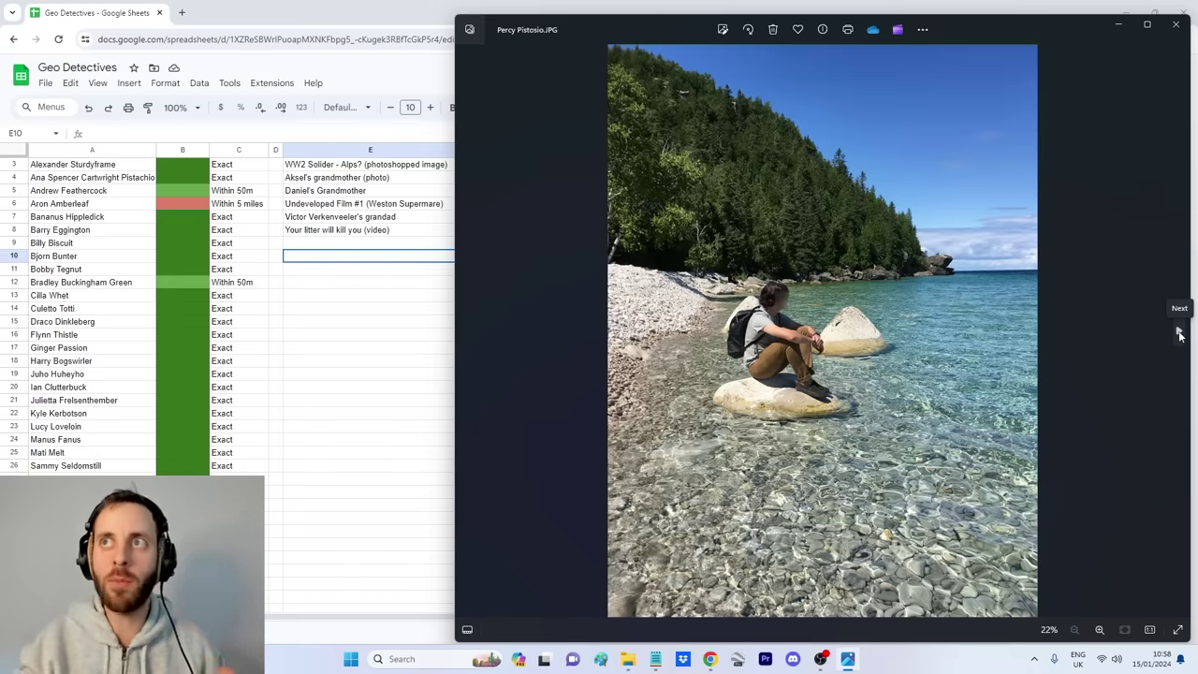
left_click(1180, 332)
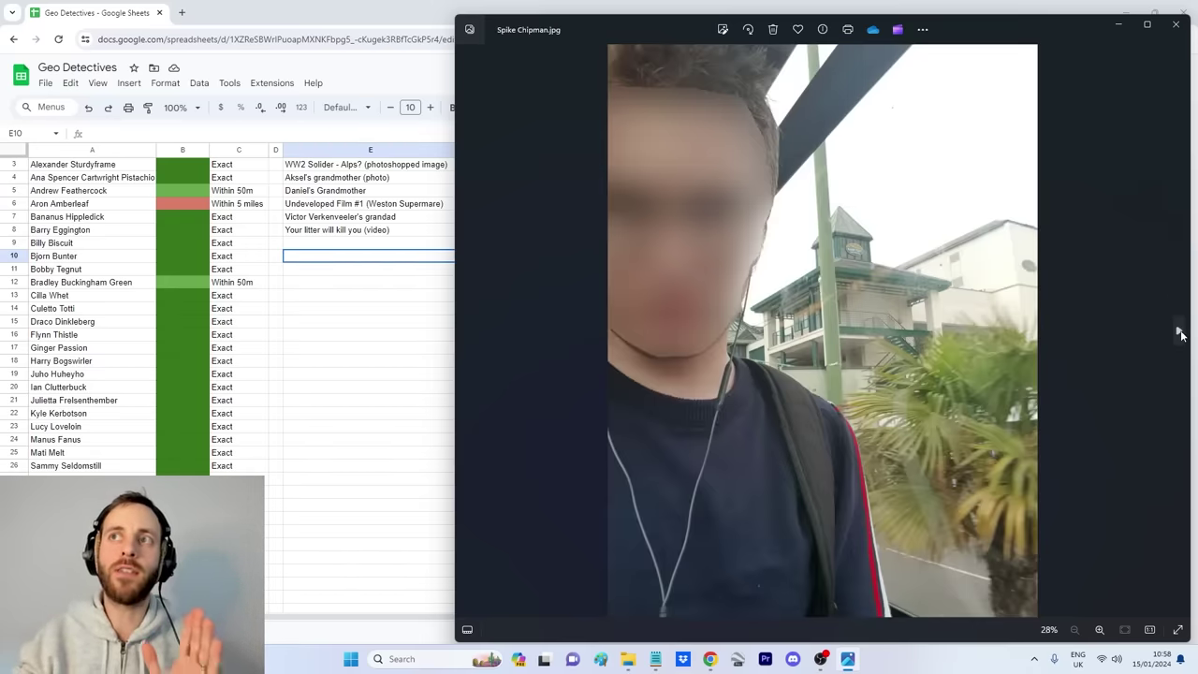
left_click(1179, 332)
scroll(785, 344, "up", 2)
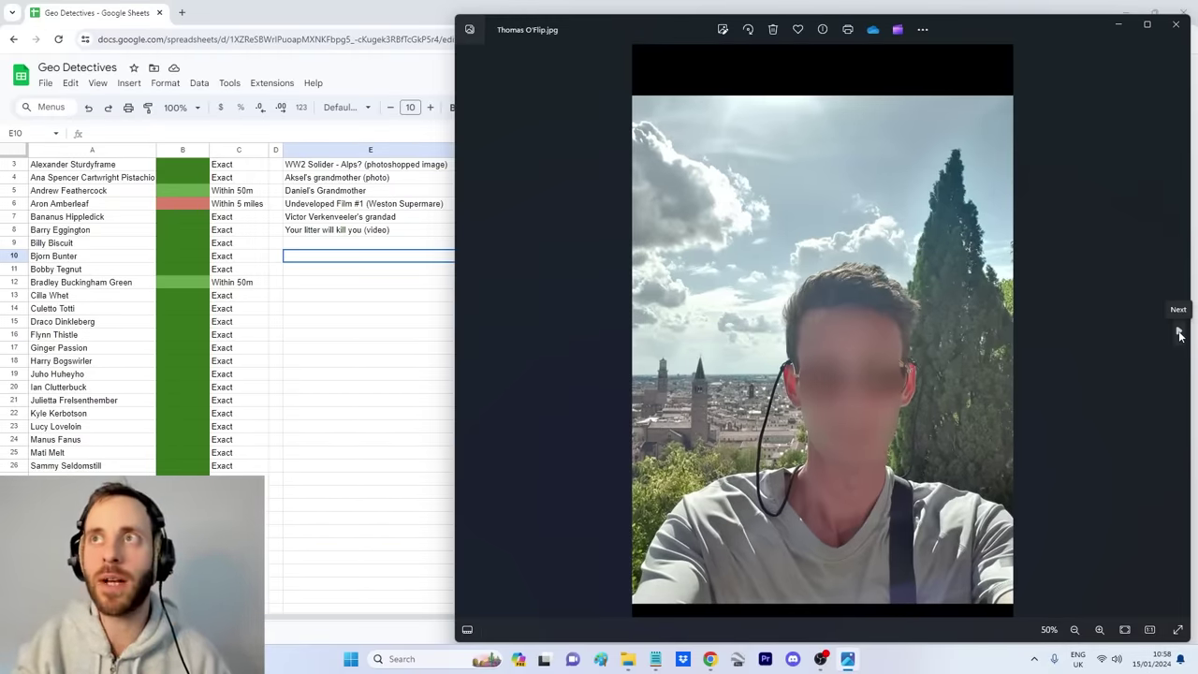
left_click(1180, 333)
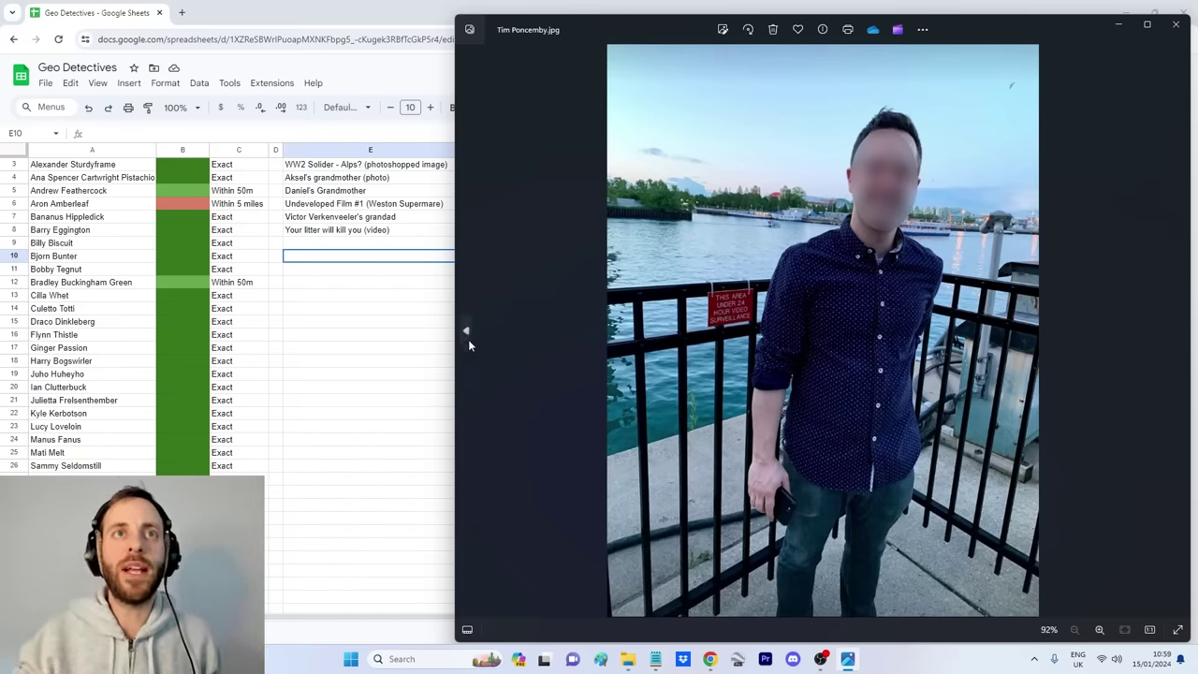
Step: Compare neighbouring photos and settle on the clock-tower and palm-tree selfie
left_click(466, 334)
left_click(466, 334)
left_click(1179, 333)
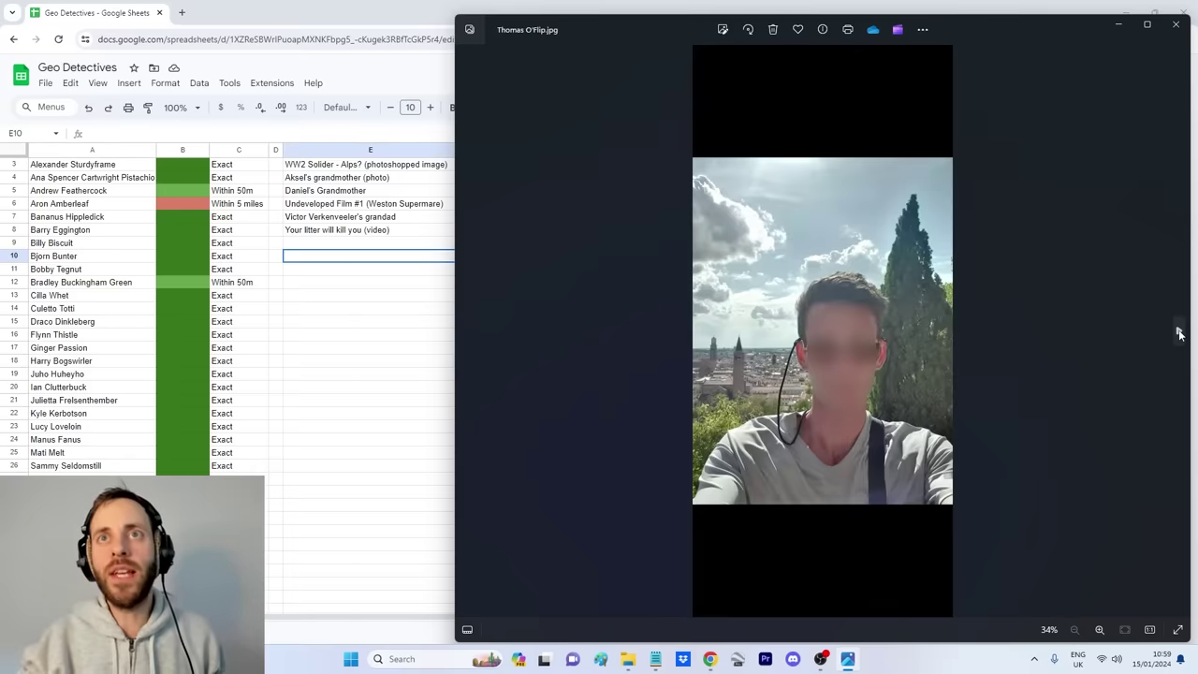
left_click(1179, 334)
left_click(466, 332)
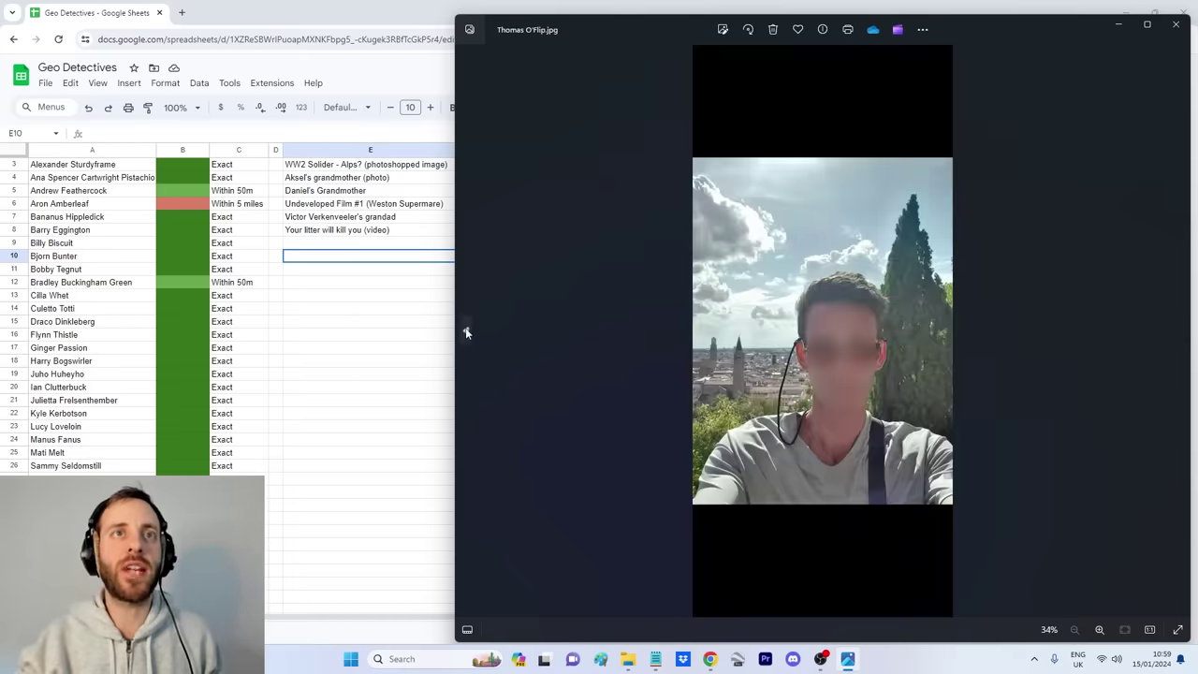
left_click(466, 332)
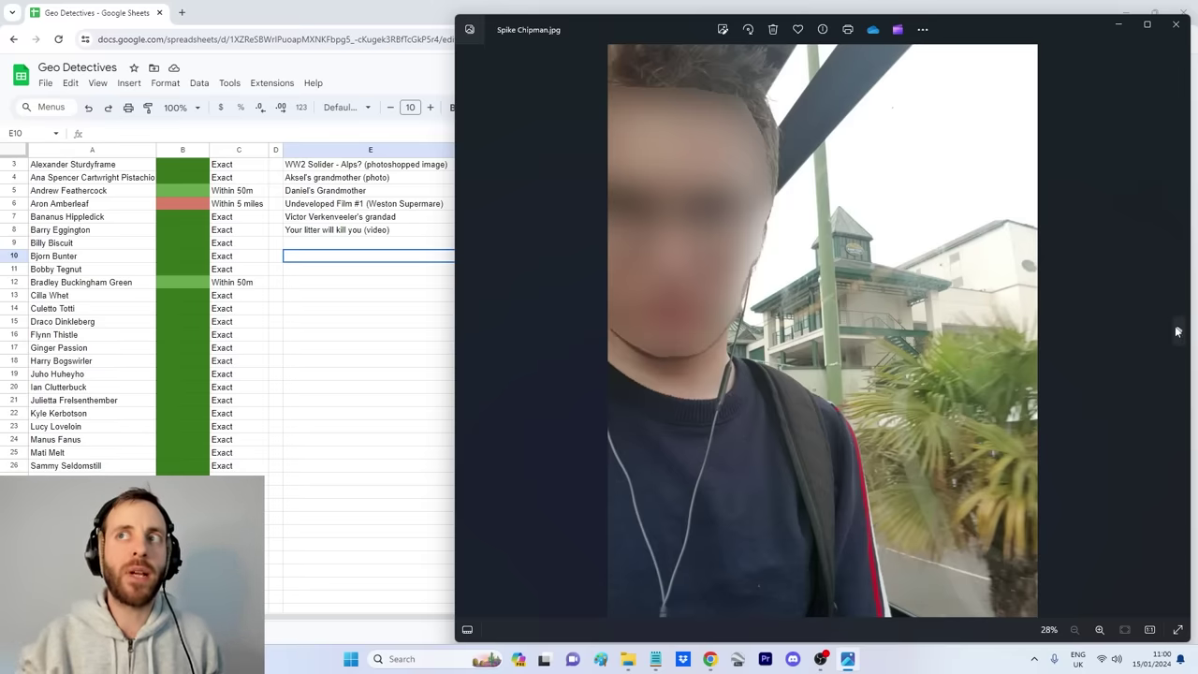
left_click(1179, 333)
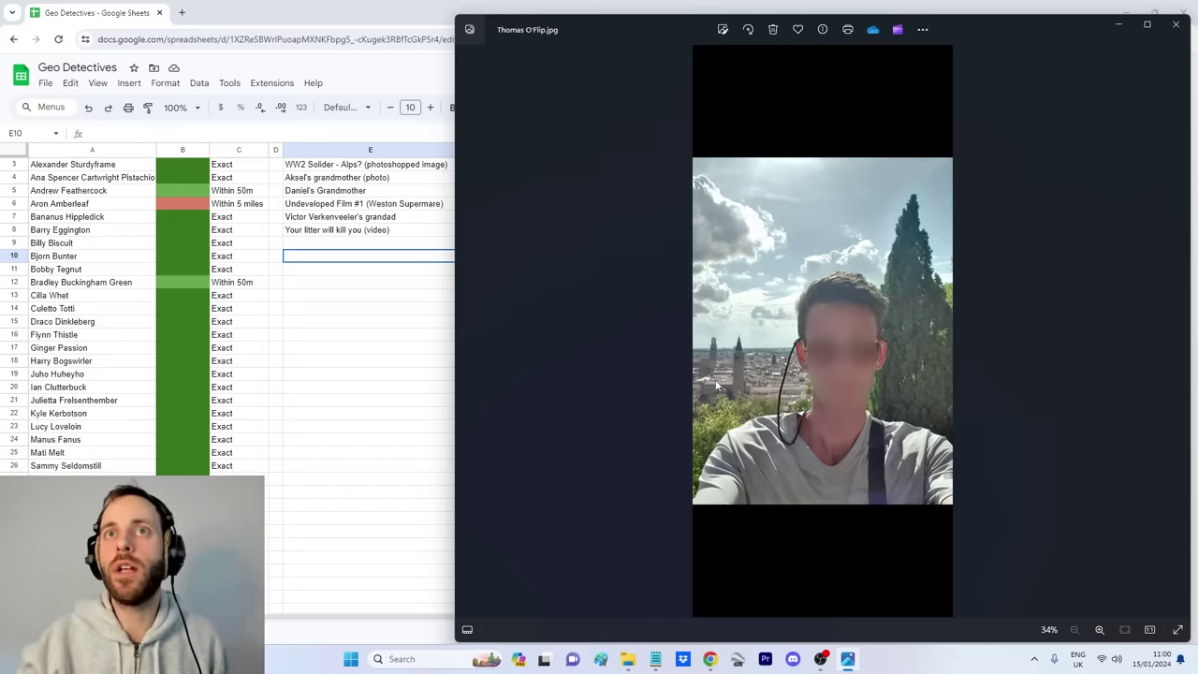
left_click(1179, 334)
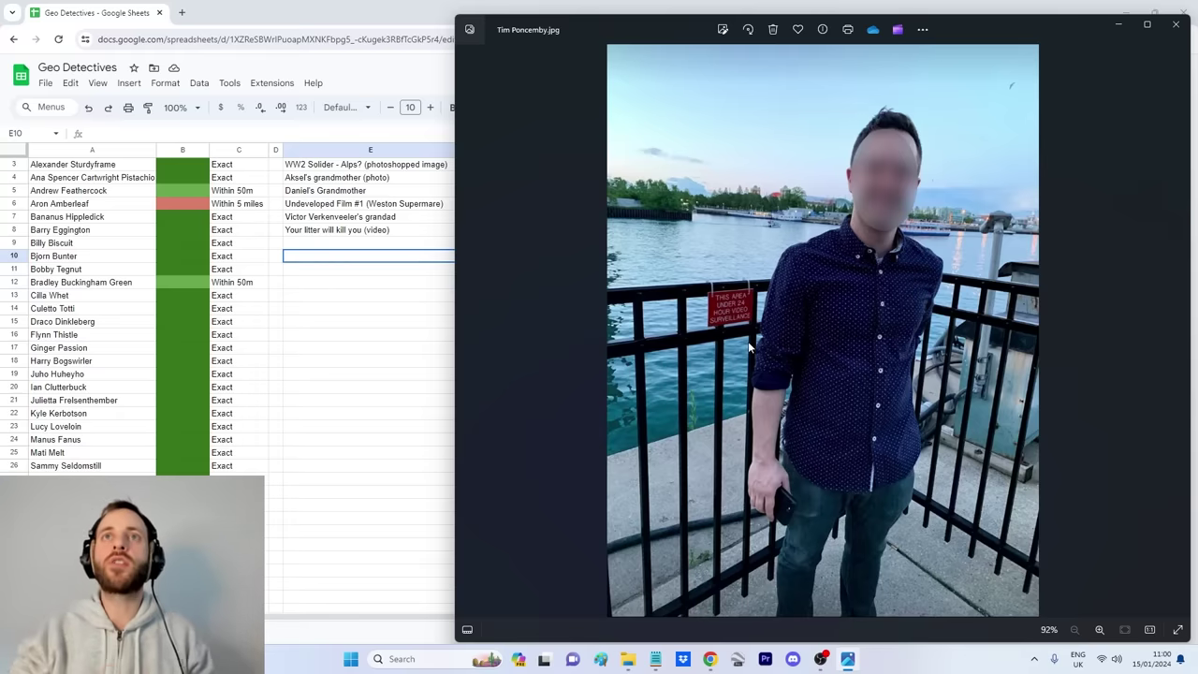
left_click(467, 333)
left_click(467, 333)
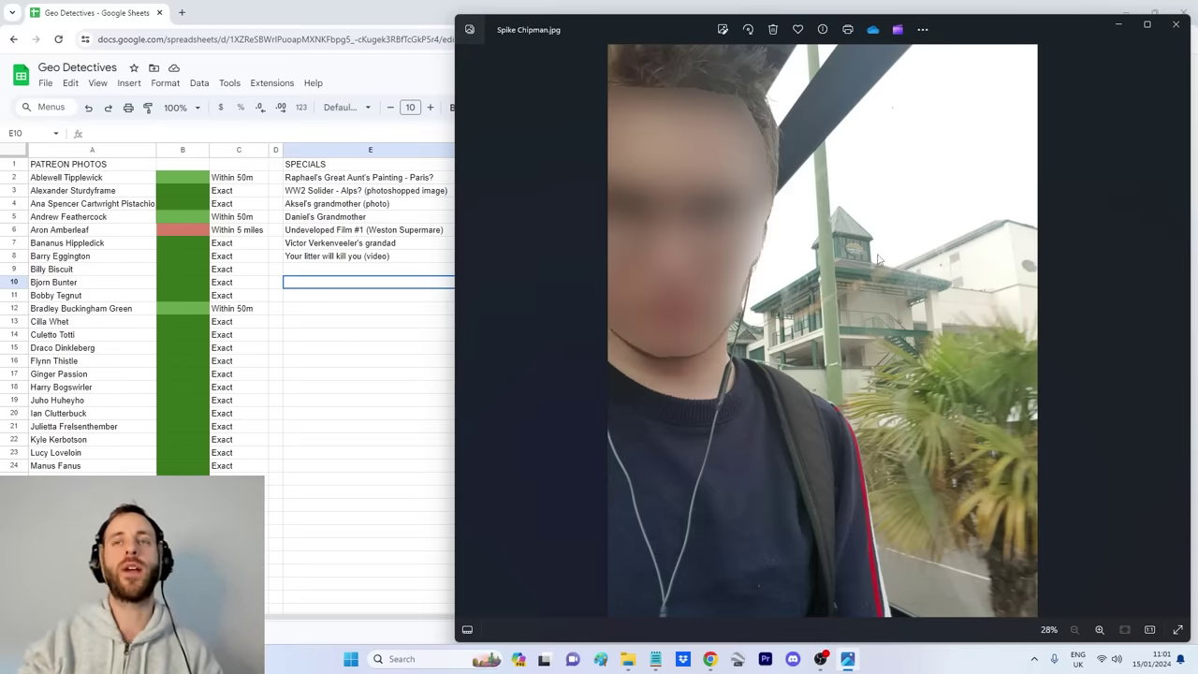
scroll(894, 275, "up", 10)
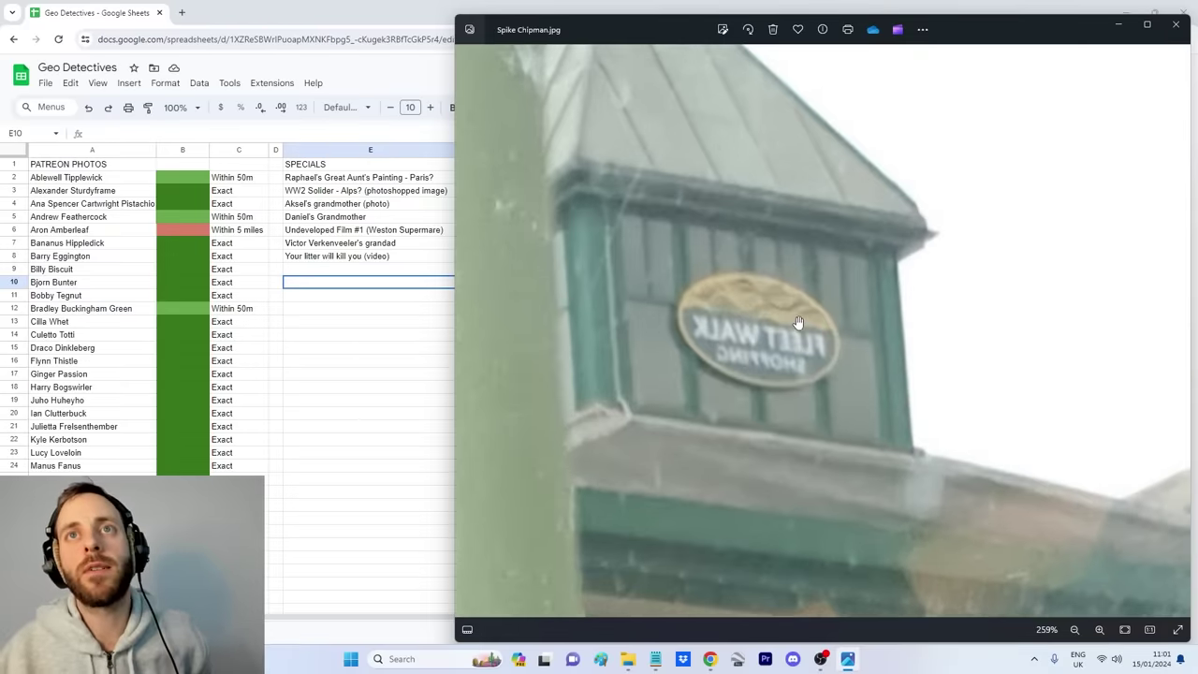
scroll(756, 303, "down", 4)
scroll(755, 303, "down", 5)
scroll(896, 306, "up", 5)
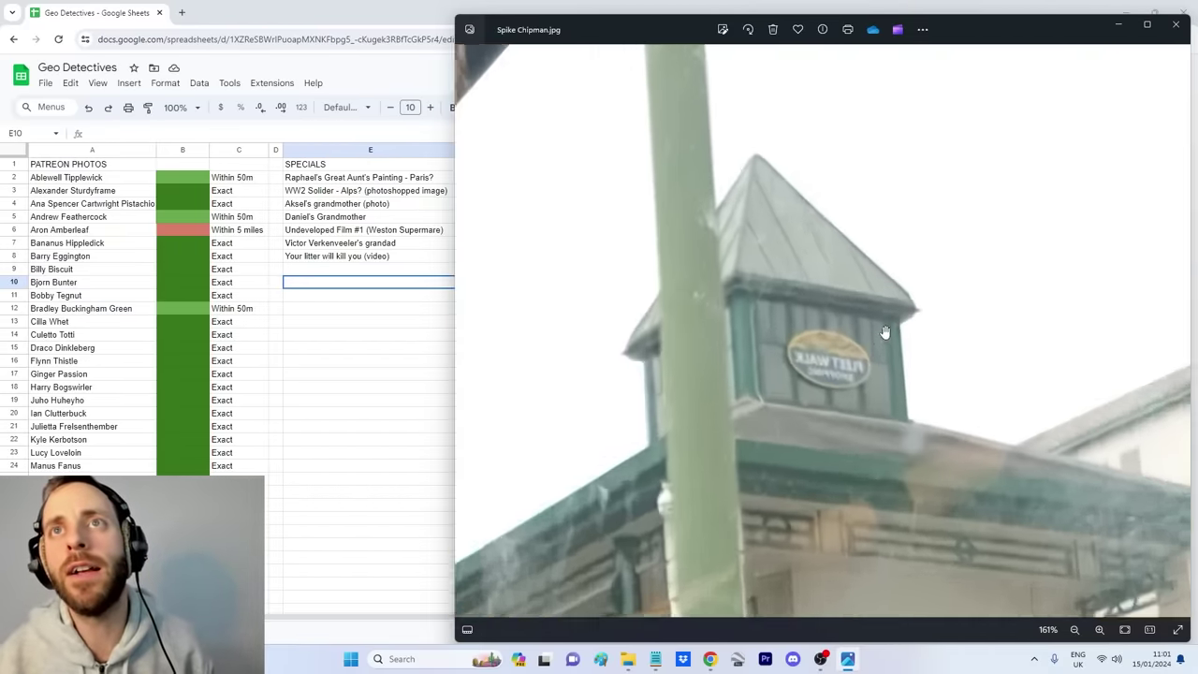
scroll(869, 364, "up", 4)
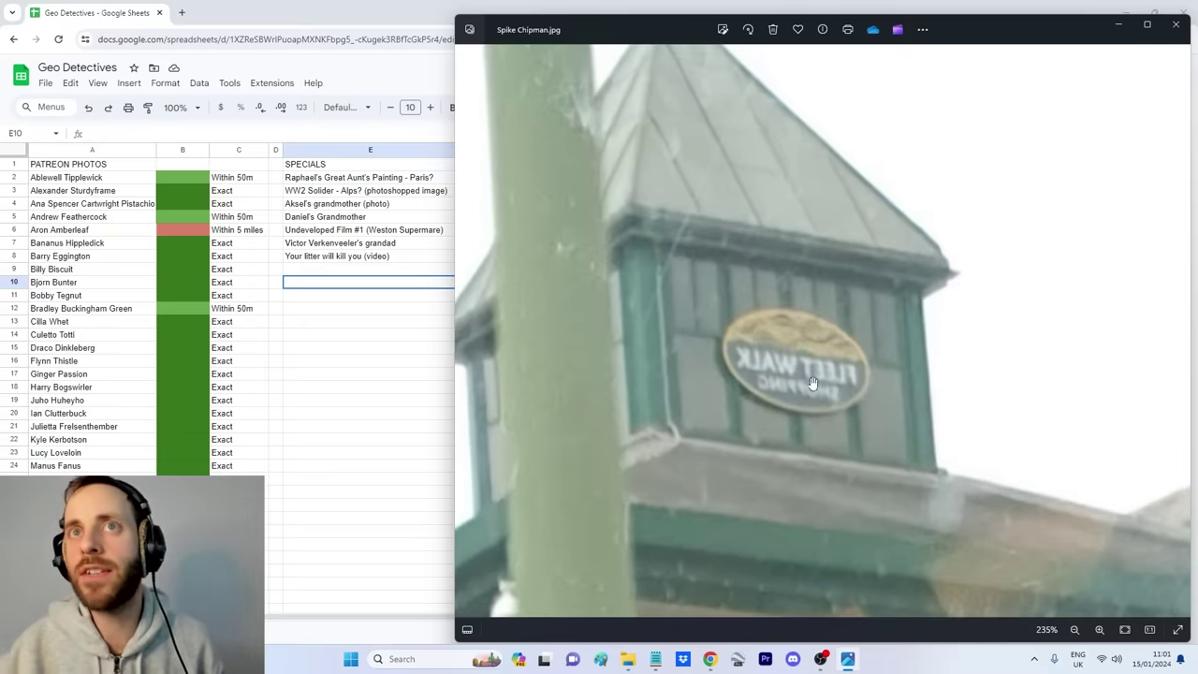
scroll(875, 410, "down", 10)
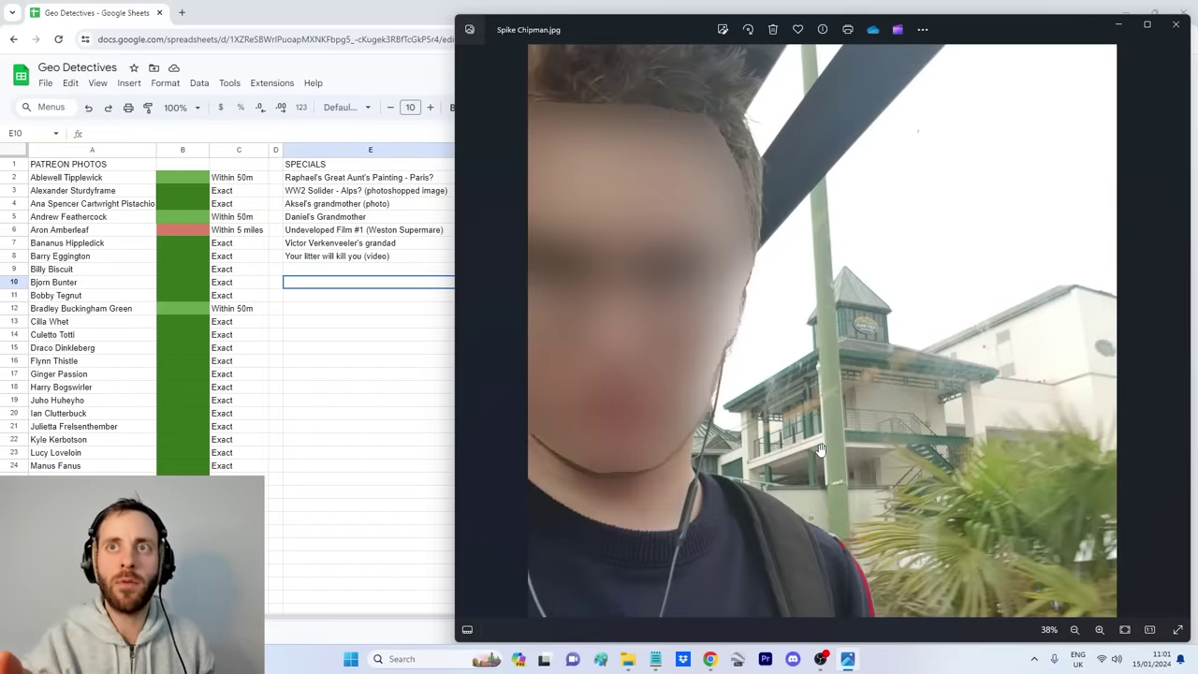
scroll(820, 450, "down", 2)
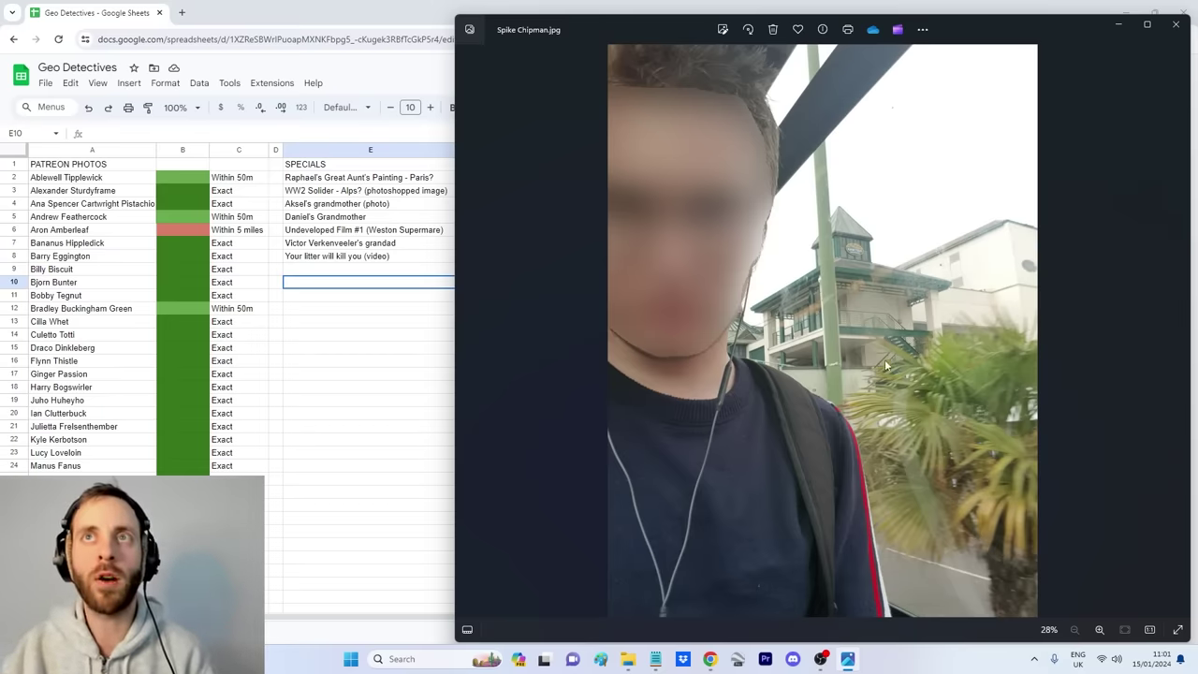
scroll(871, 266, "up", 3)
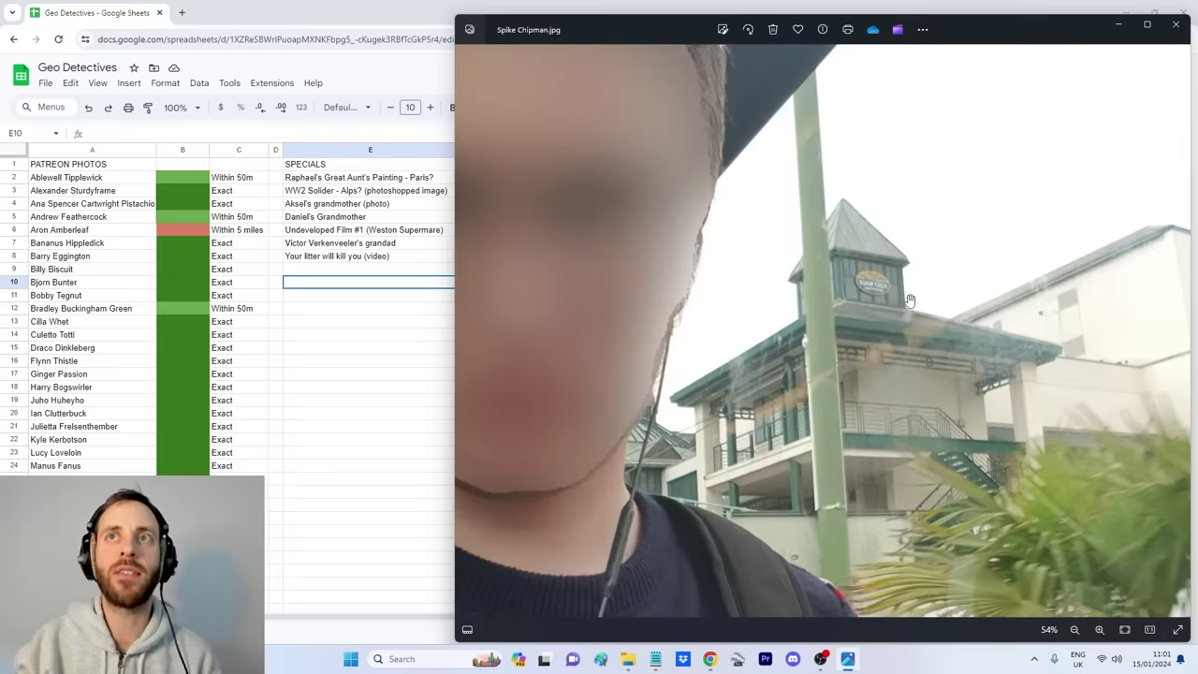
scroll(898, 308, "down", 3)
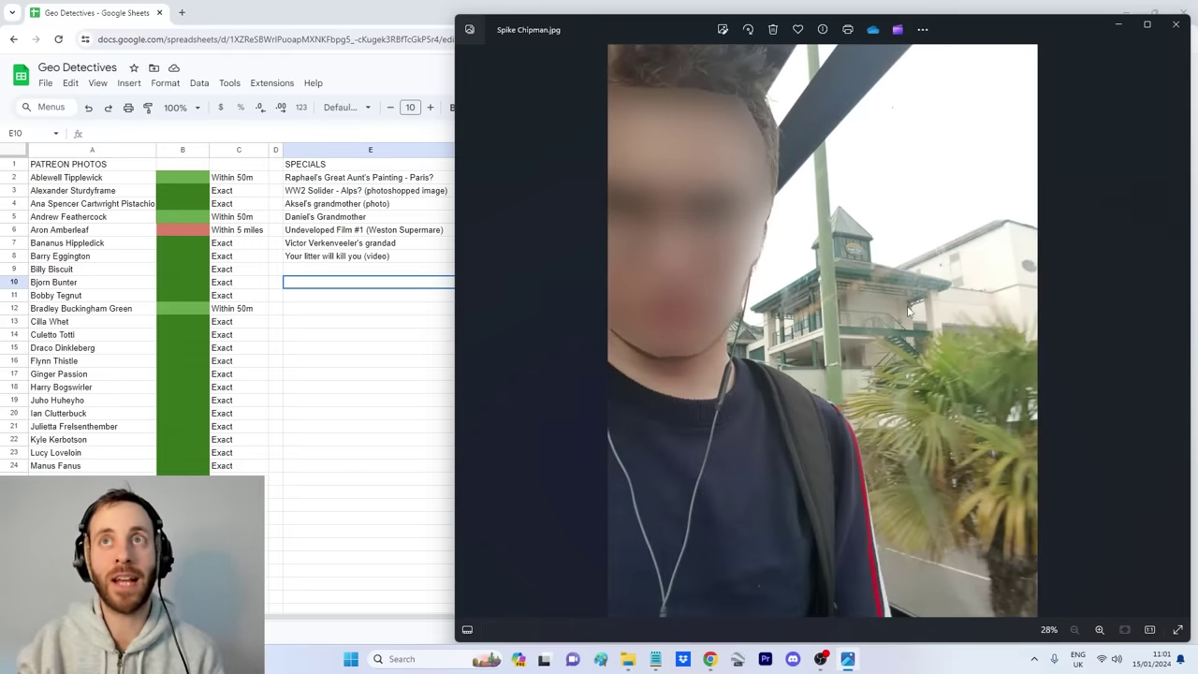
scroll(876, 265, "up", 8)
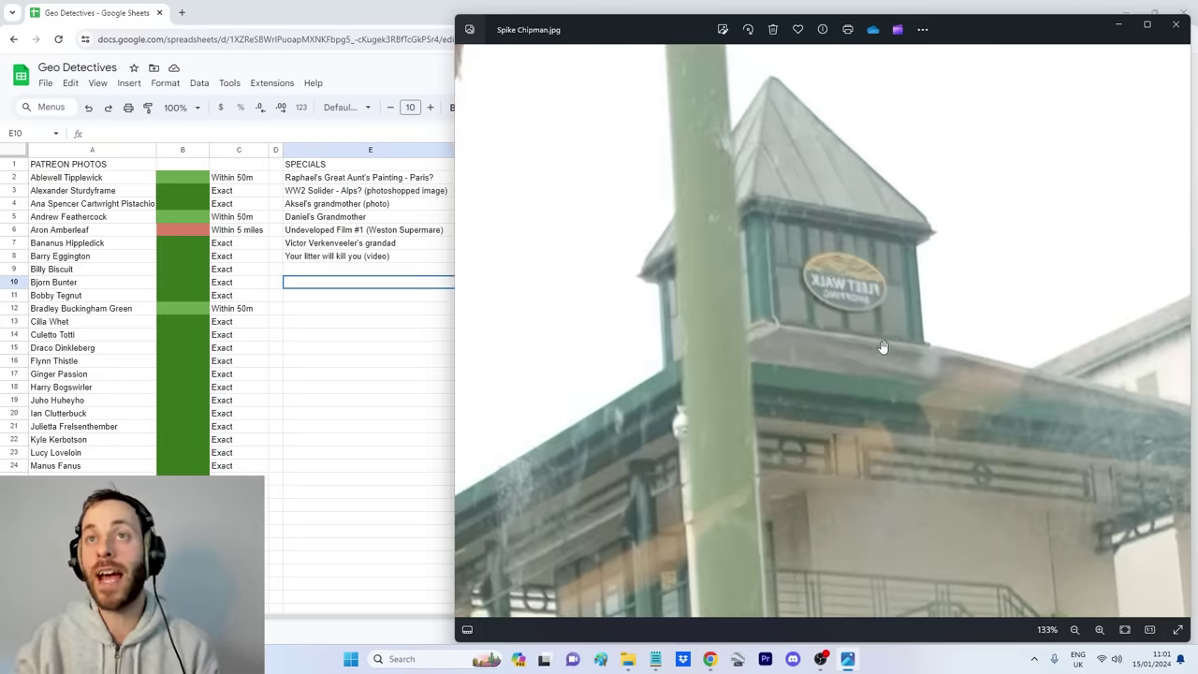
scroll(885, 354, "down", 8)
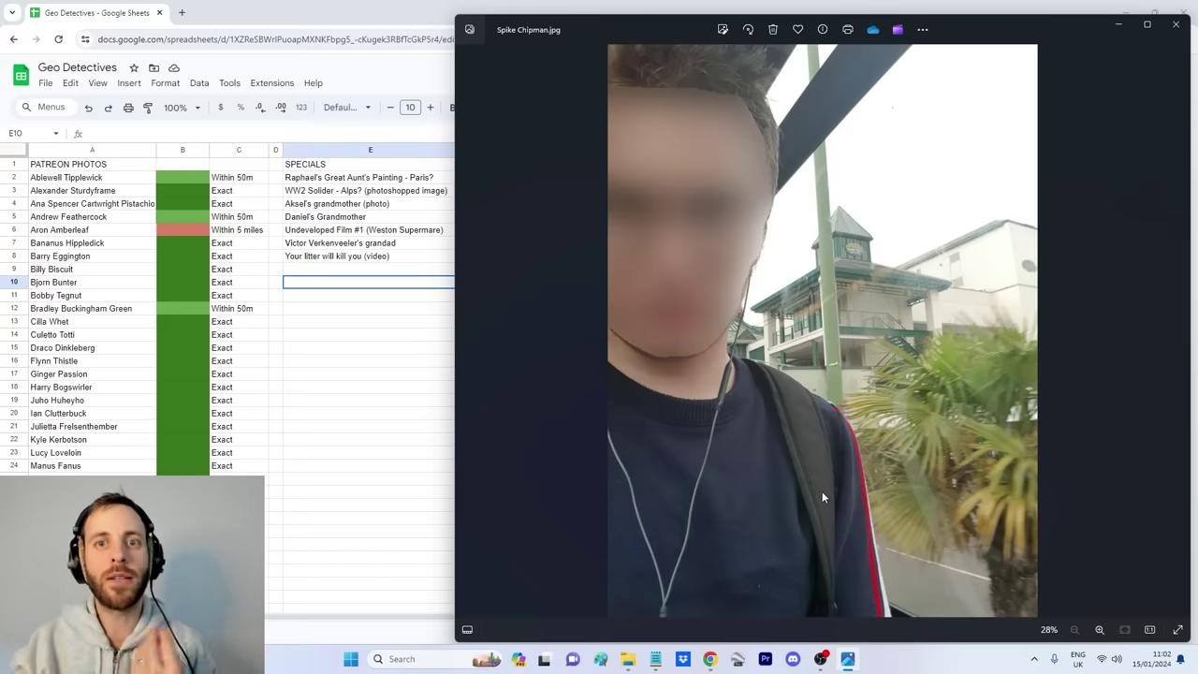
Step: Search Google in a new Chrome tab for 'fleet walk shopping centre'
left_click(711, 661)
key("ctrl+t")
left_click(561, 308)
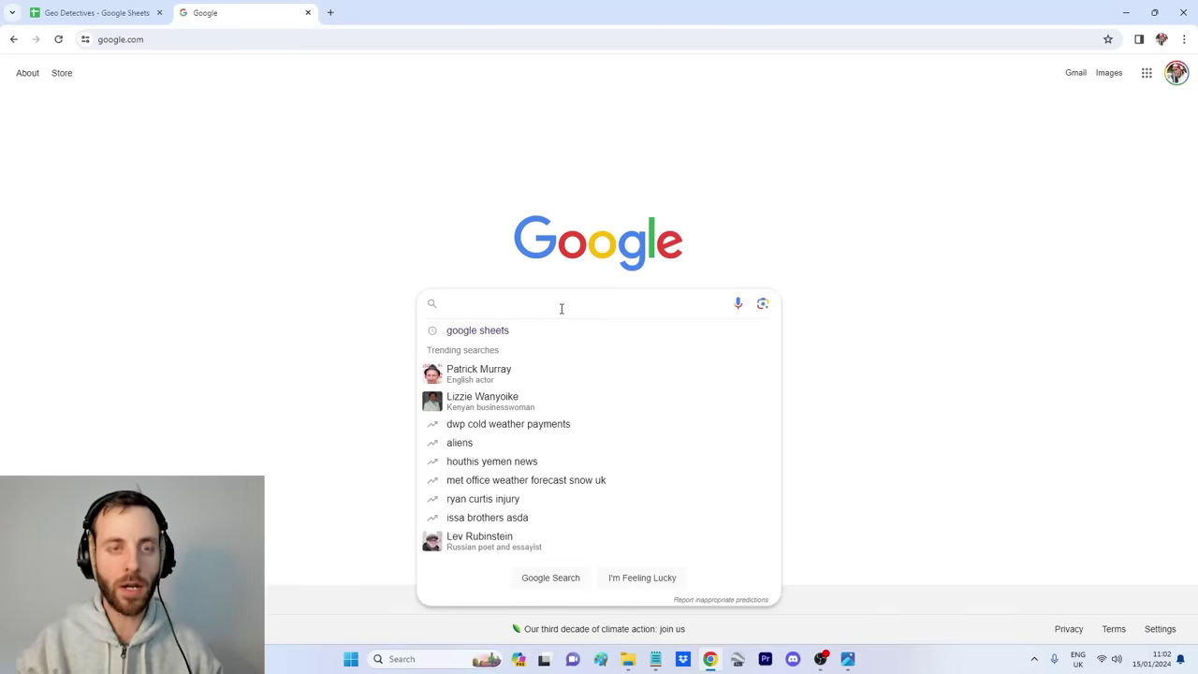
type("fleet walk shopping centre")
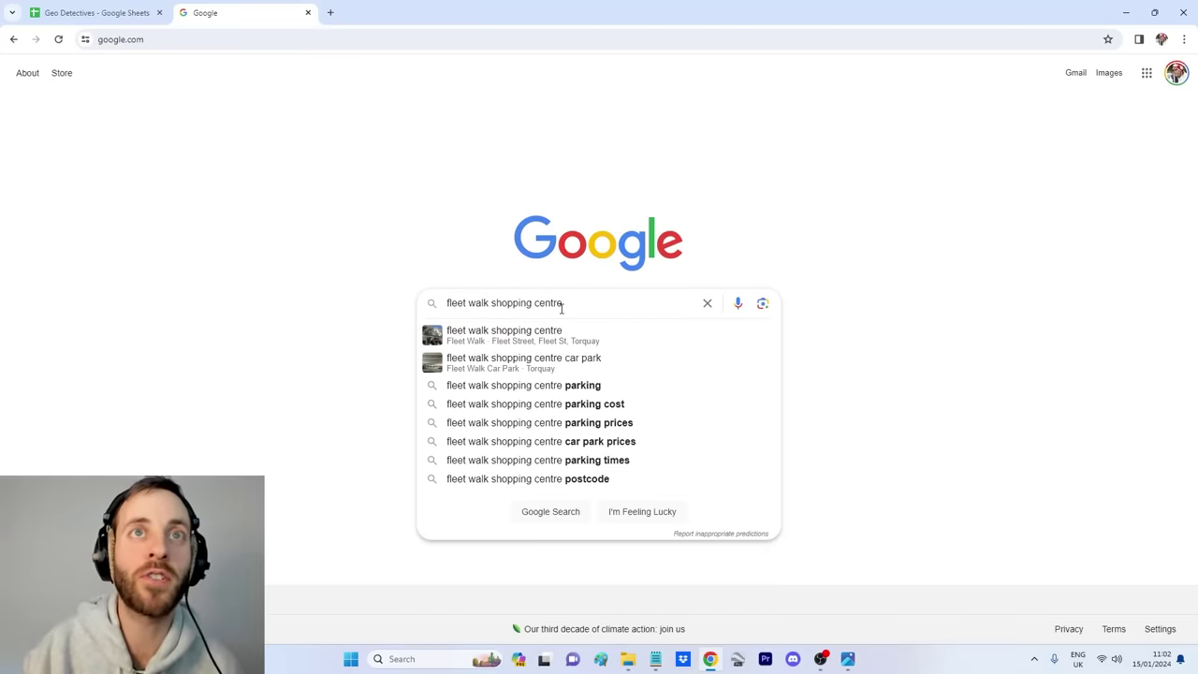
key("Return")
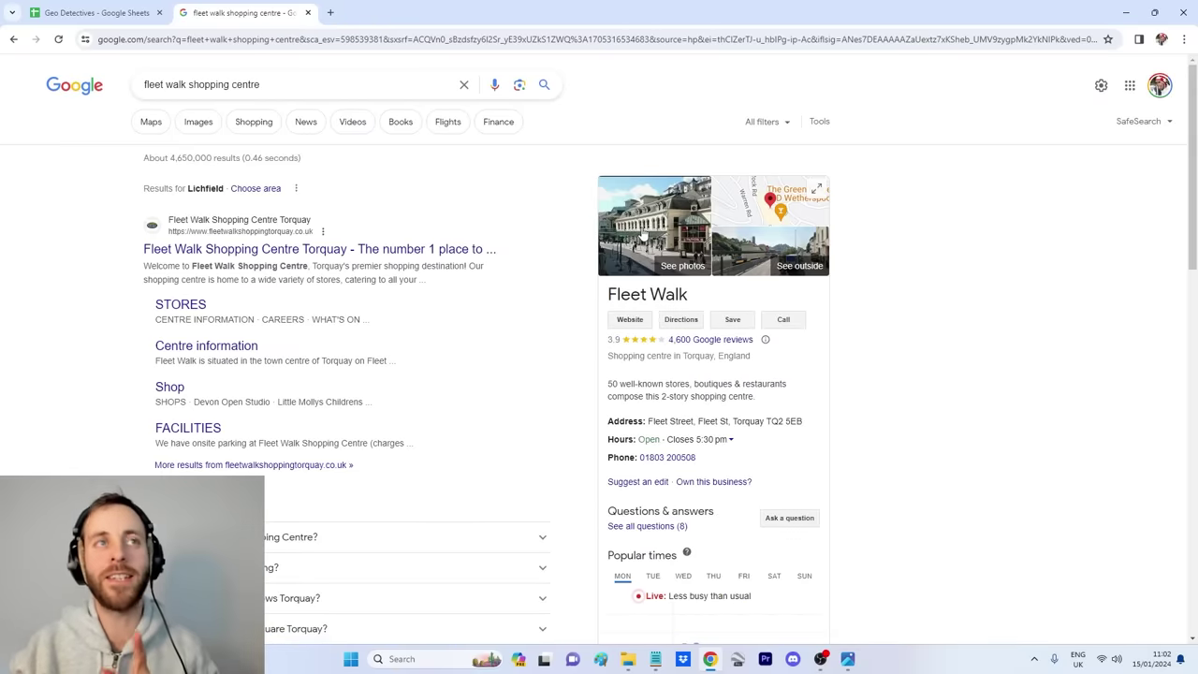
Step: Compare the shopping centre's image results with the selfie, then open its location in Maps
left_click(847, 659)
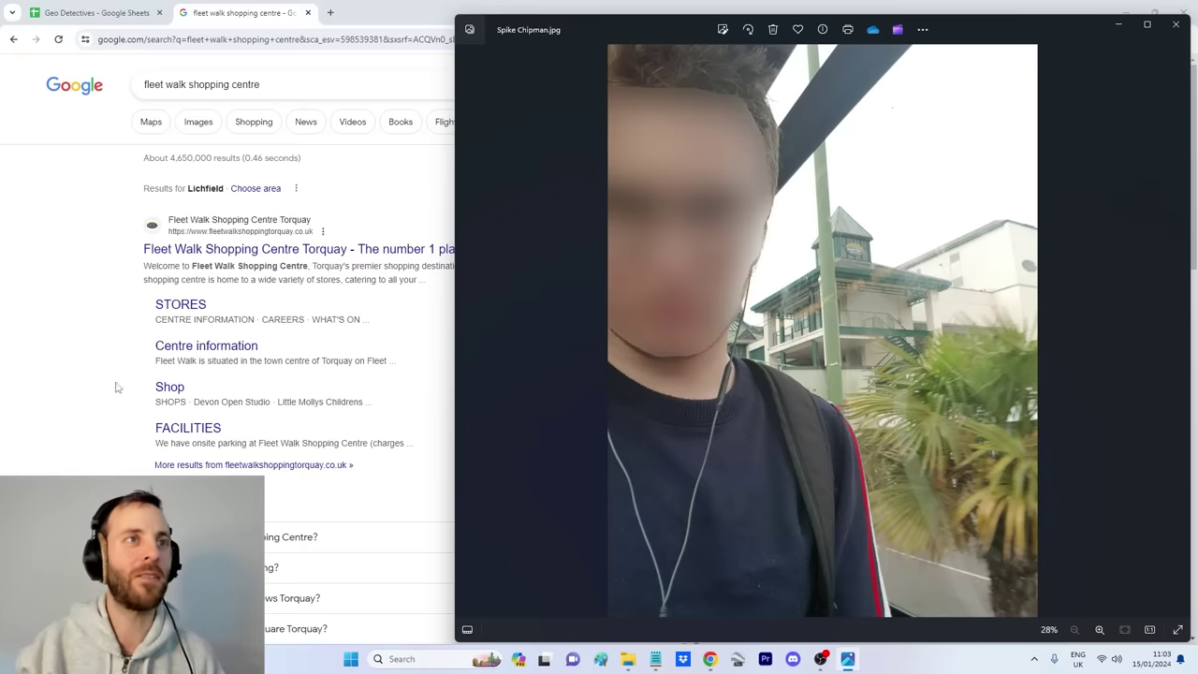
left_click(88, 419)
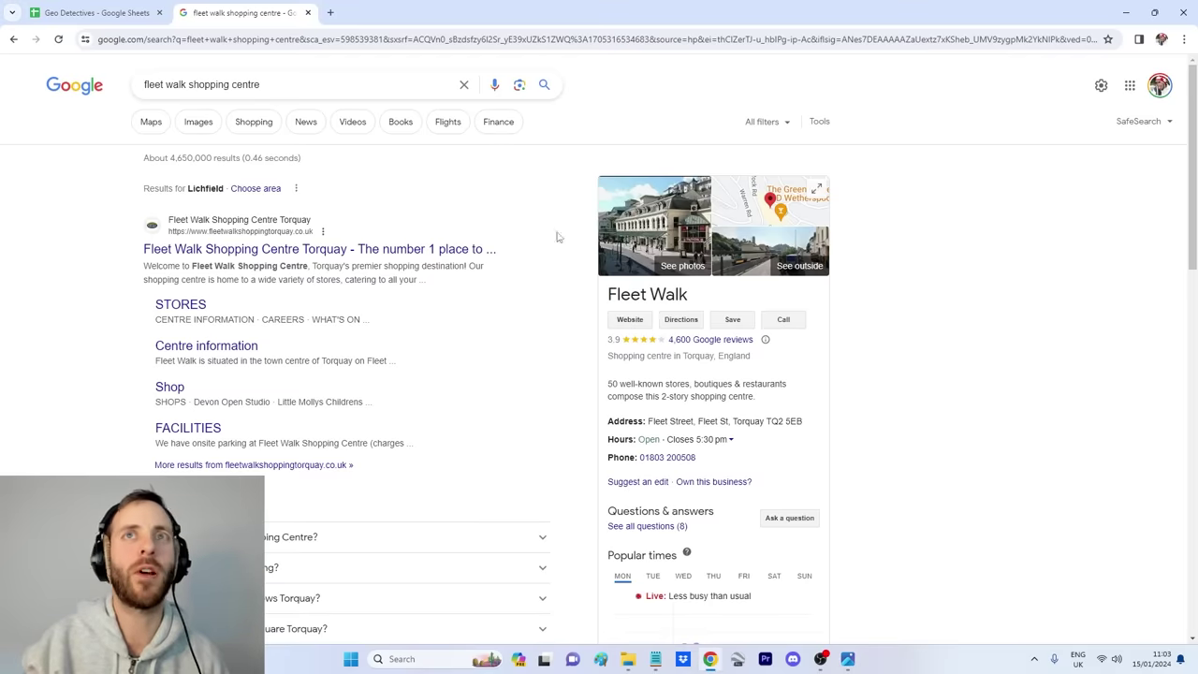
left_click(192, 125)
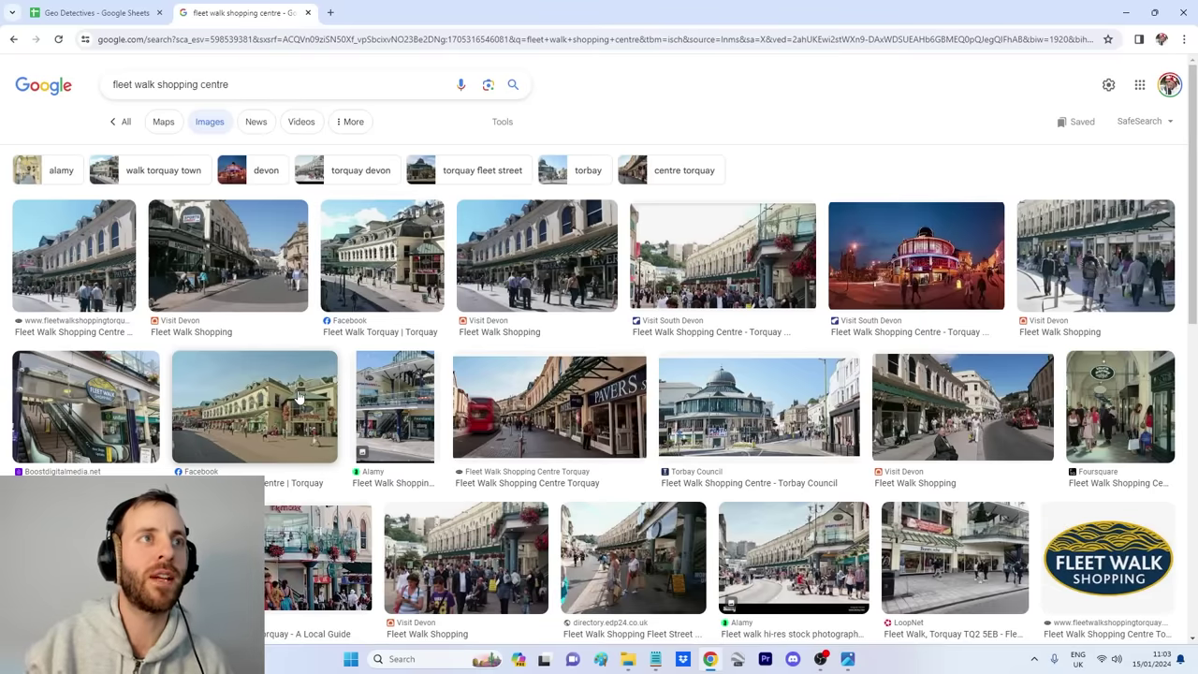
left_click(847, 659)
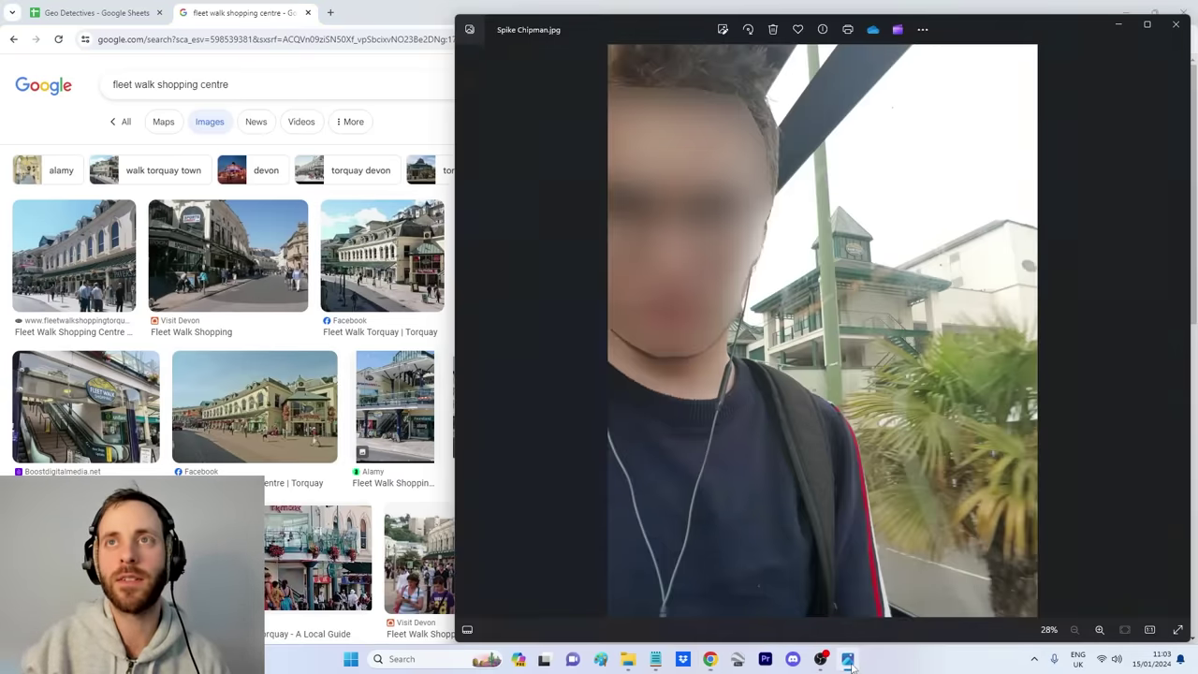
scroll(871, 347, "up", 5)
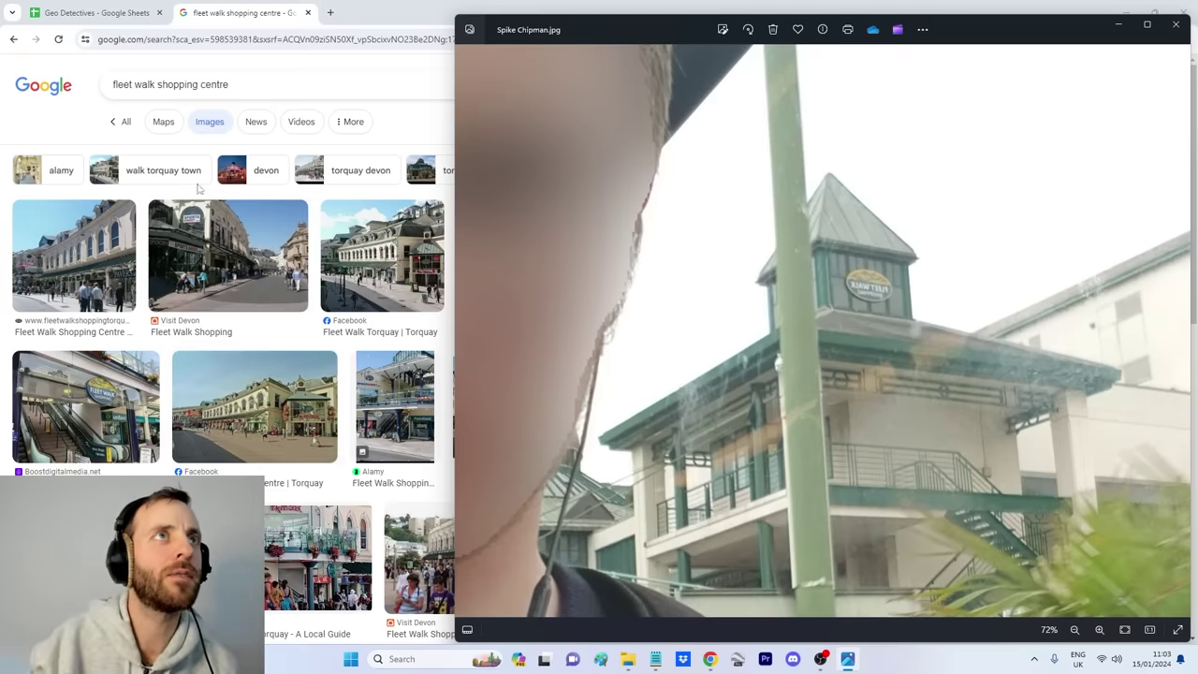
left_click(177, 130)
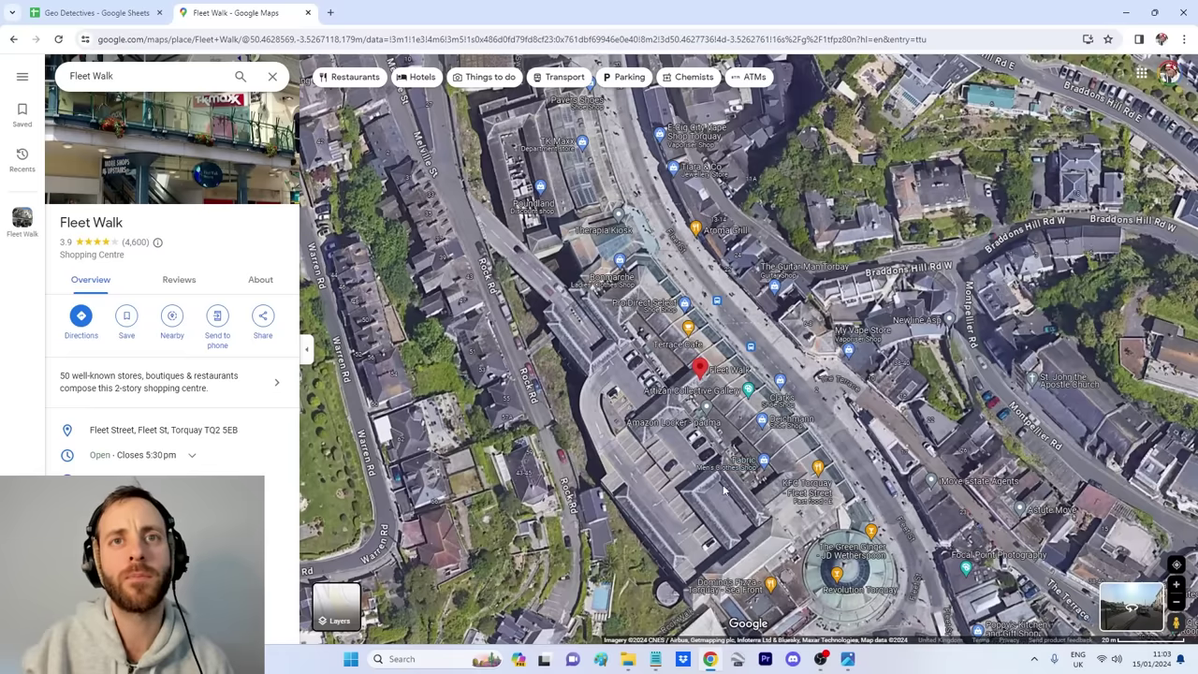
Step: Pan the satellite map south to frame the roads around Fleet Walk
left_click_drag(723, 489, 717, 395)
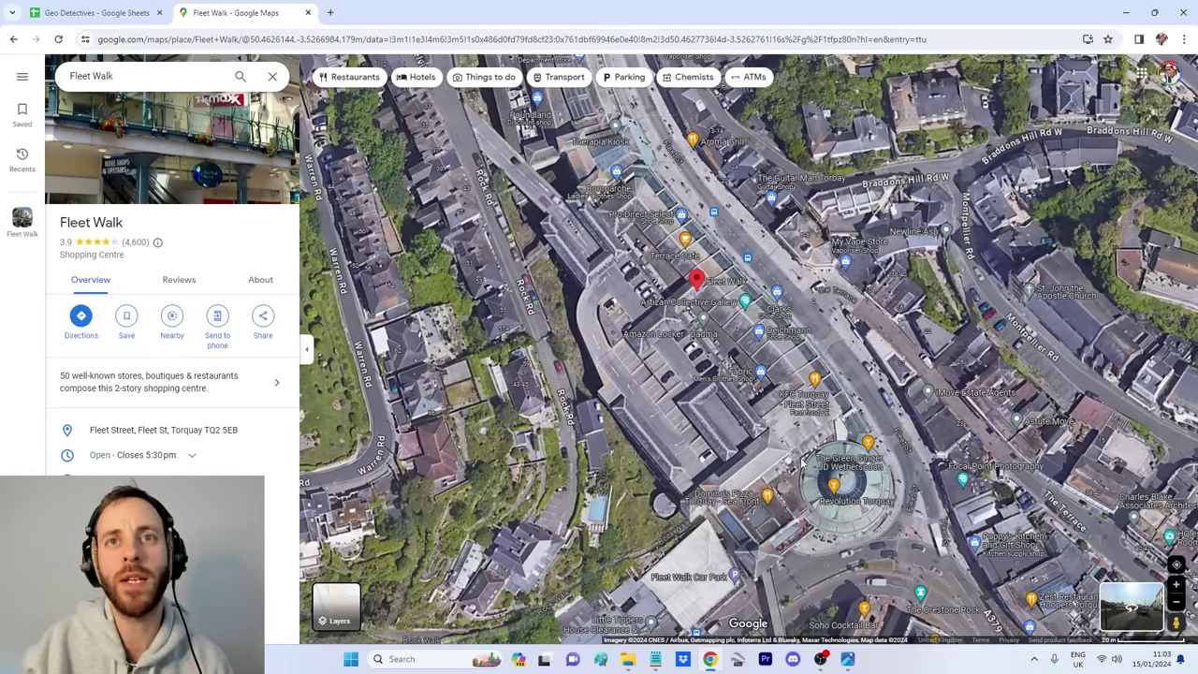
key("Down")
scroll(728, 435, "up", 3)
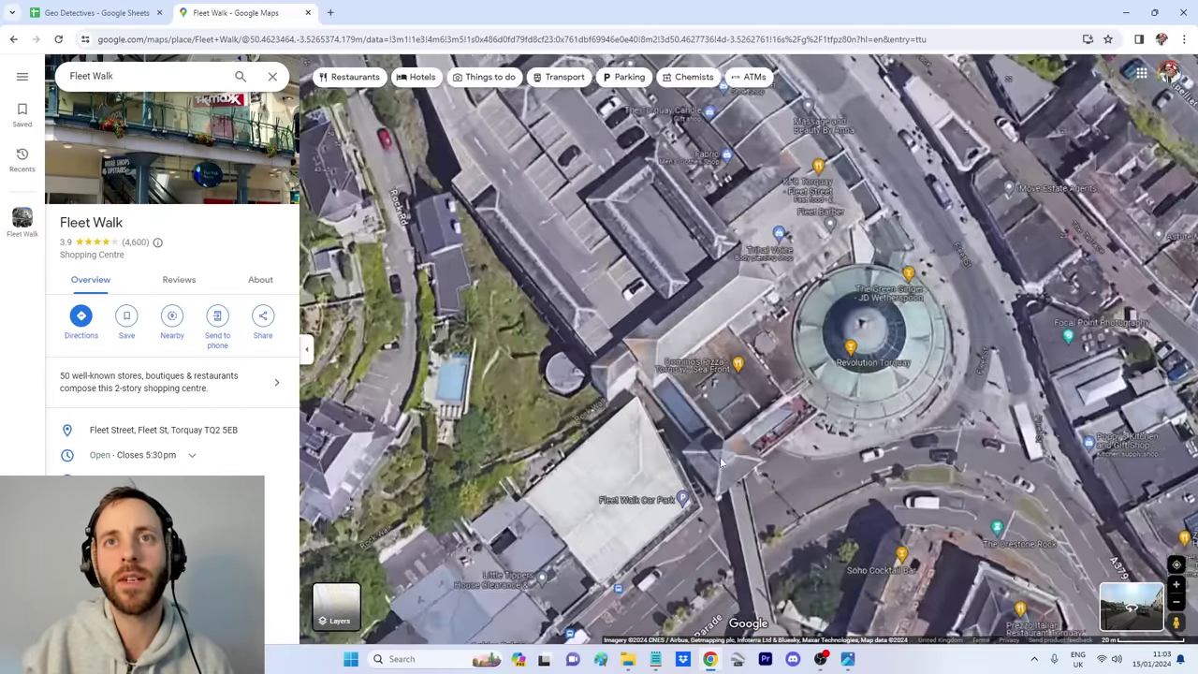
scroll(732, 453, "down", 2)
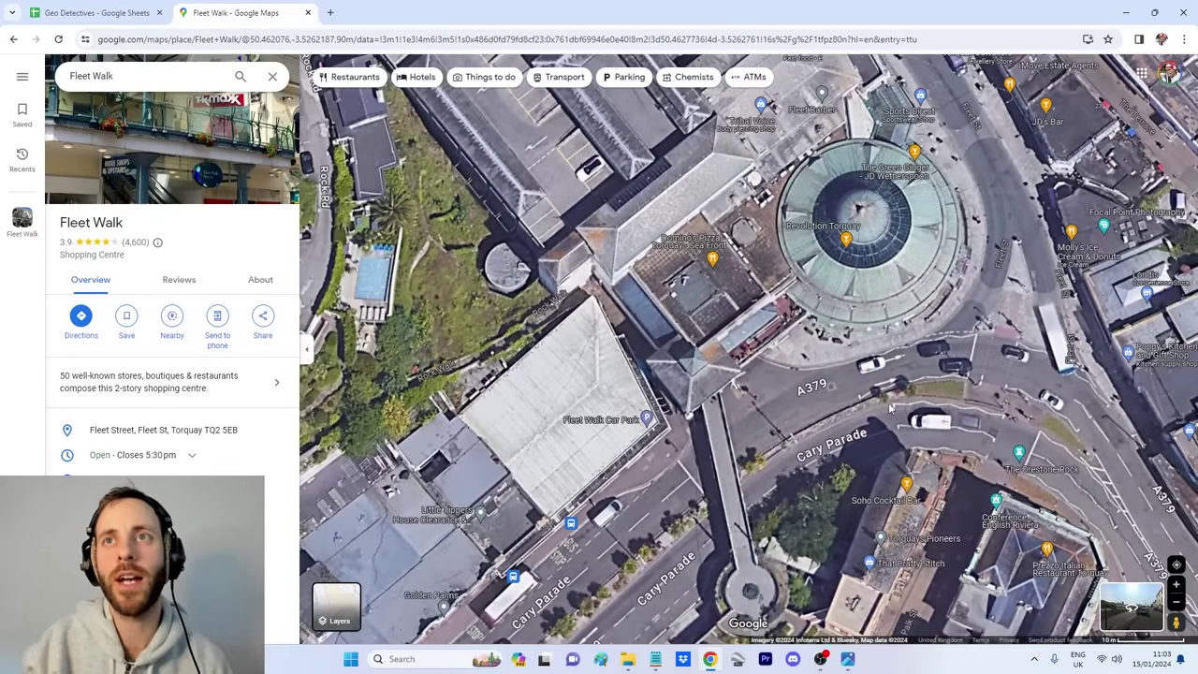
left_click_drag(891, 409, 682, 427)
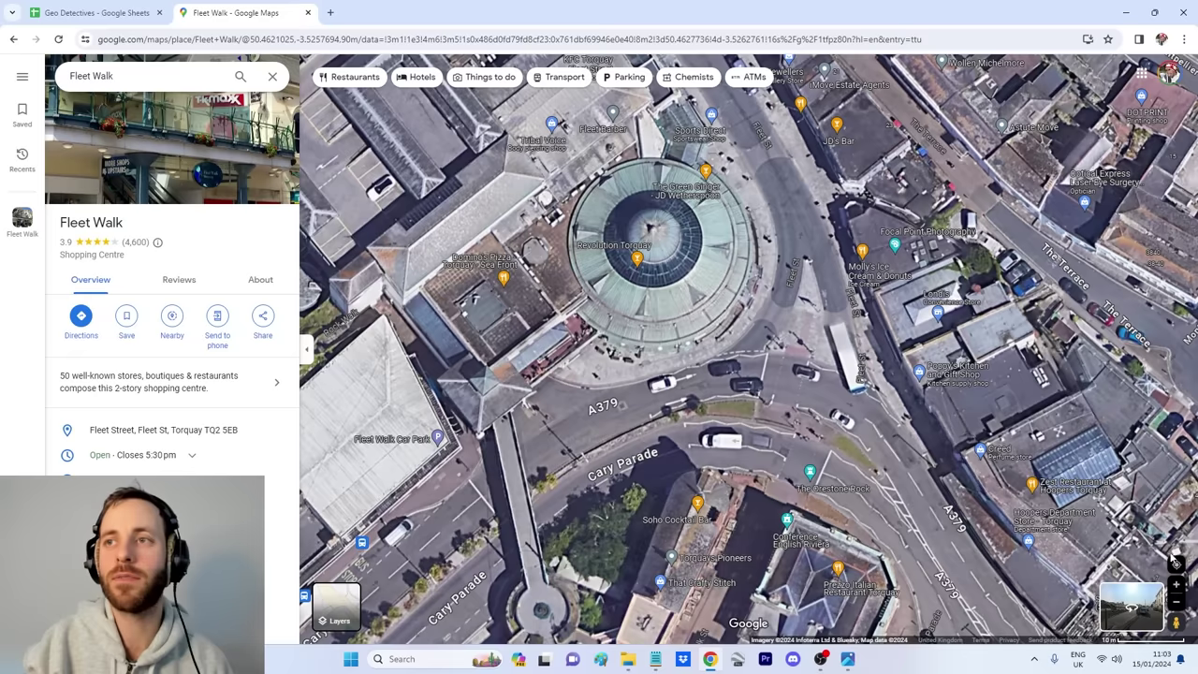
Step: Enter Street View on the A379 by Fleet Walk and advance toward the footbridge
left_click_drag(1174, 620, 917, 435)
left_click_drag(440, 342, 405, 337)
left_click_drag(1020, 344, 803, 384)
left_click(589, 431)
left_click(325, 365)
Step: Move past the footbridge onto Cary Parade, facing the casino and palms
left_click_drag(907, 368, 465, 381)
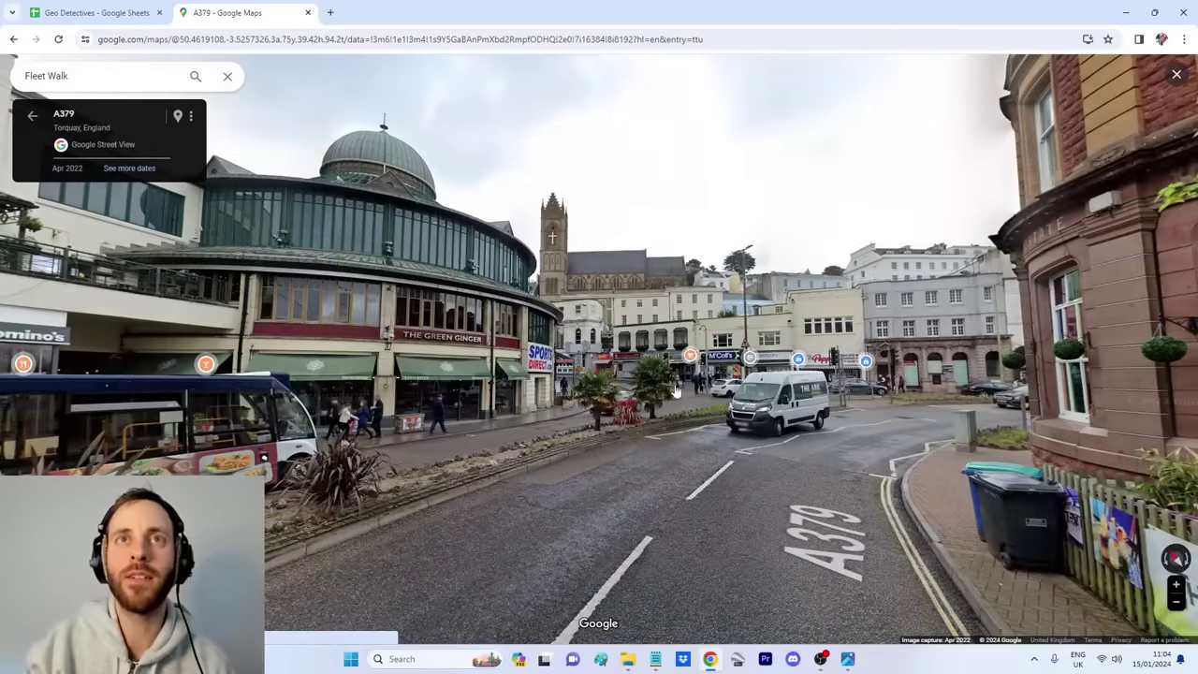
left_click(297, 366)
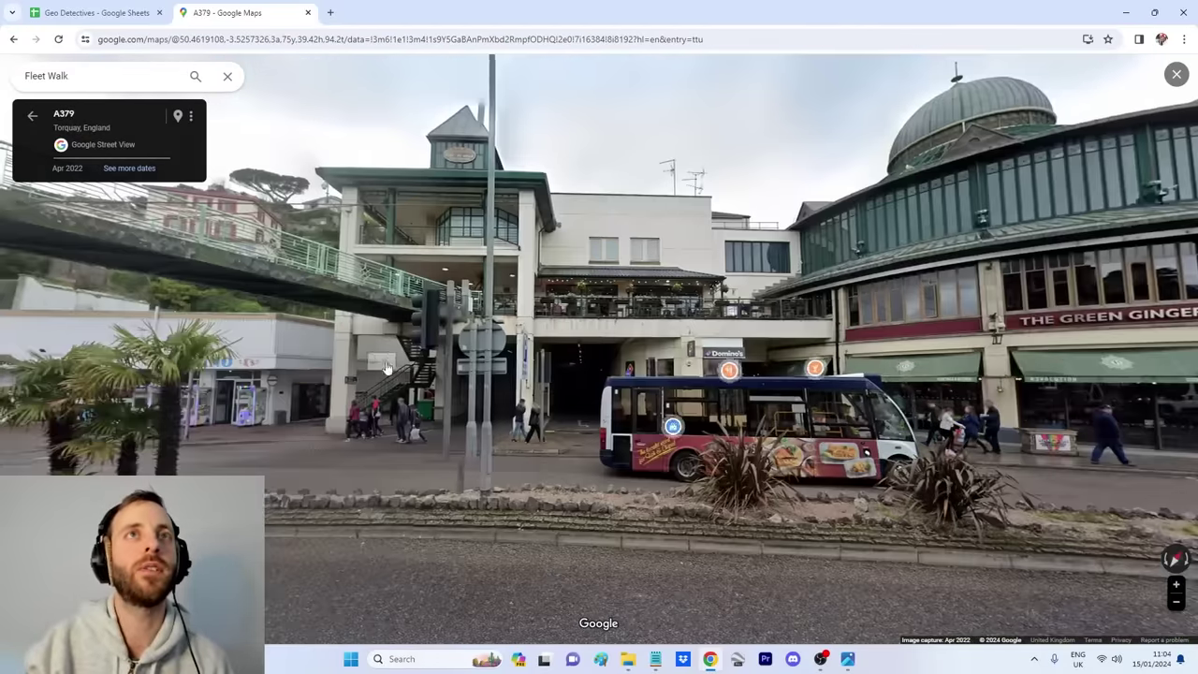
left_click_drag(409, 363, 490, 416)
left_click(412, 415)
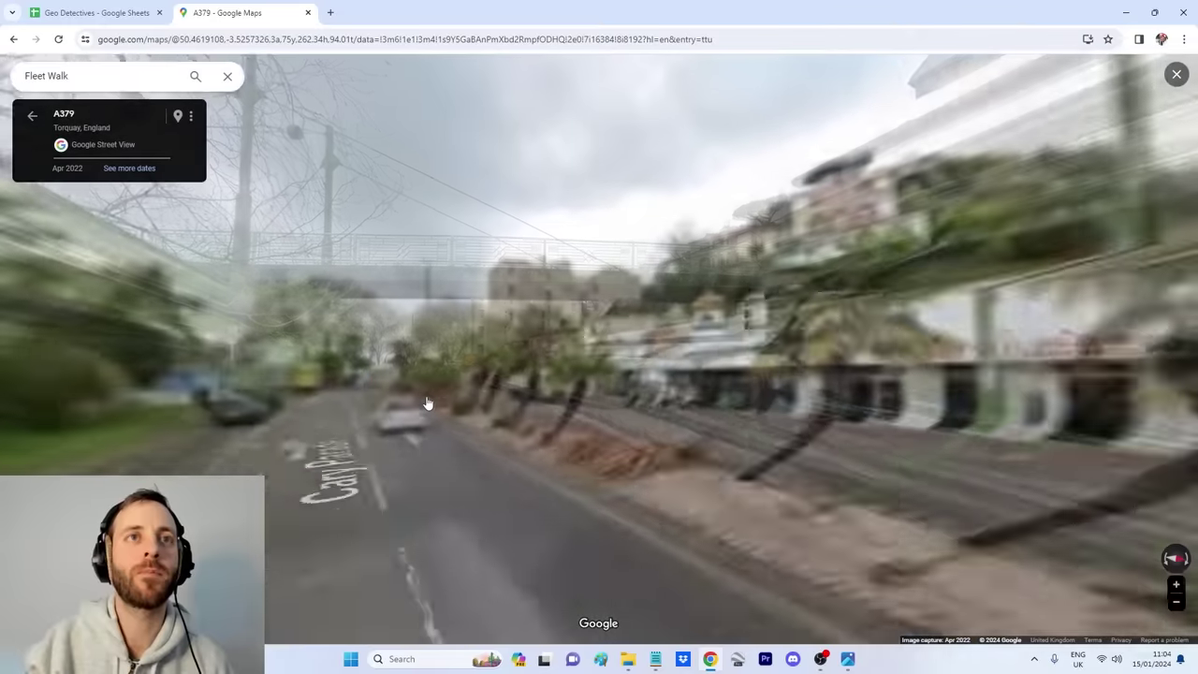
left_click_drag(355, 402, 836, 391)
left_click(679, 451)
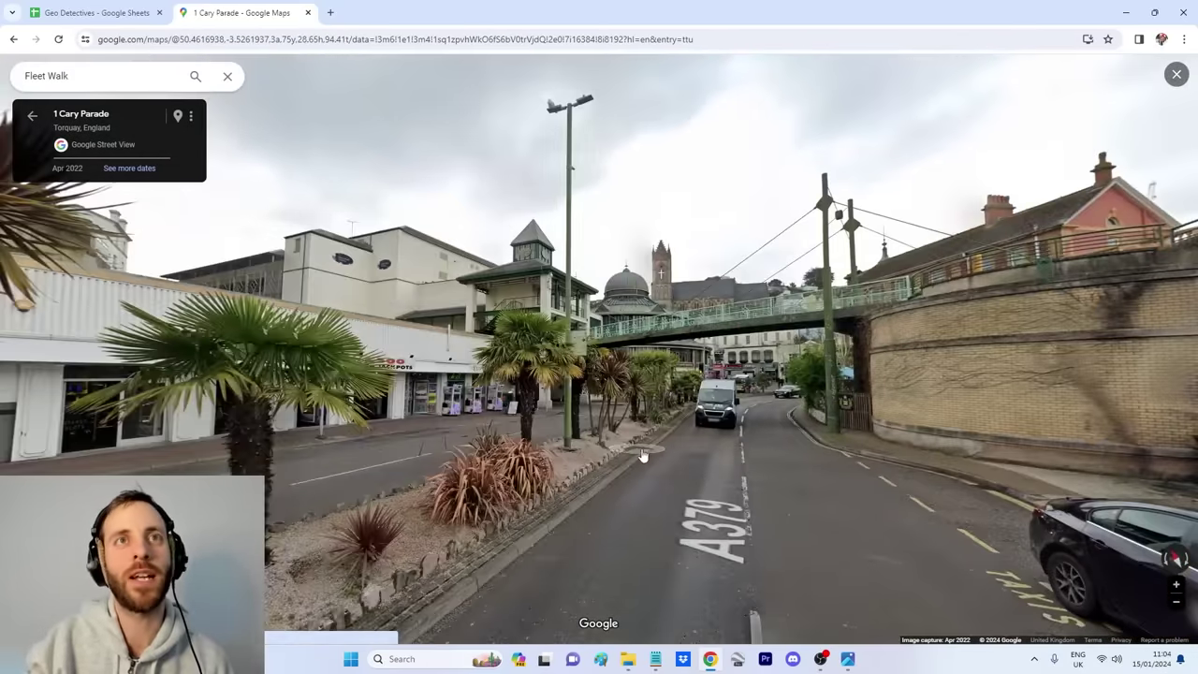
left_click(686, 479)
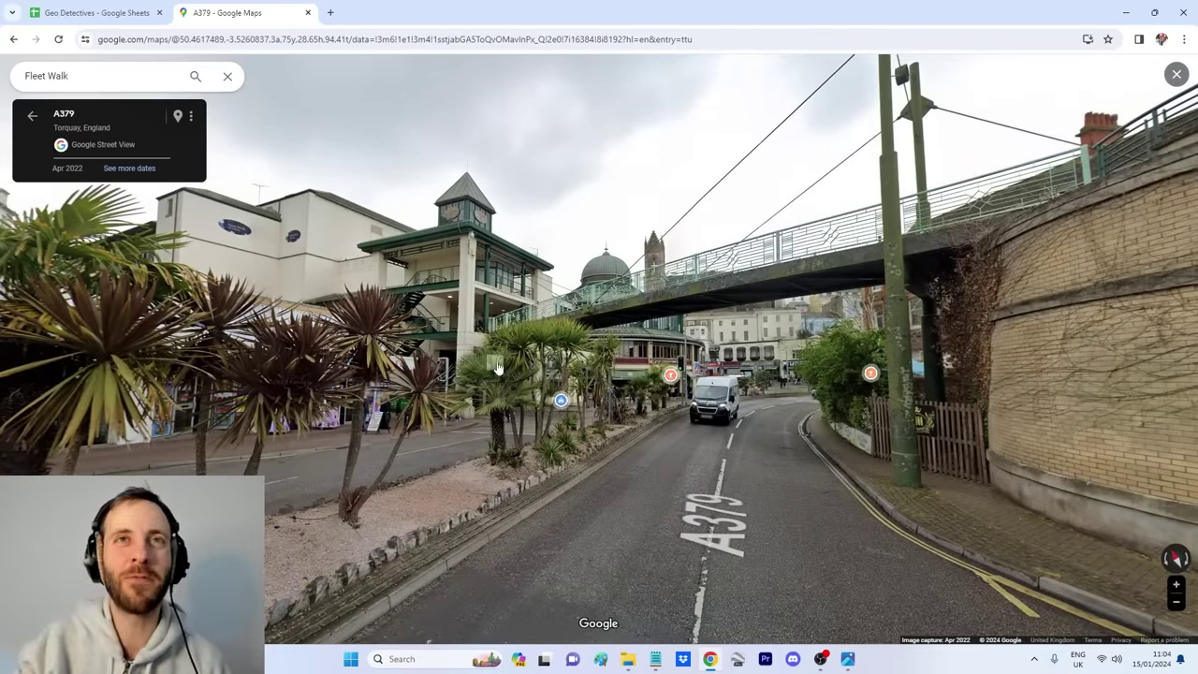
left_click_drag(494, 365, 758, 324)
left_click_drag(847, 373, 772, 375)
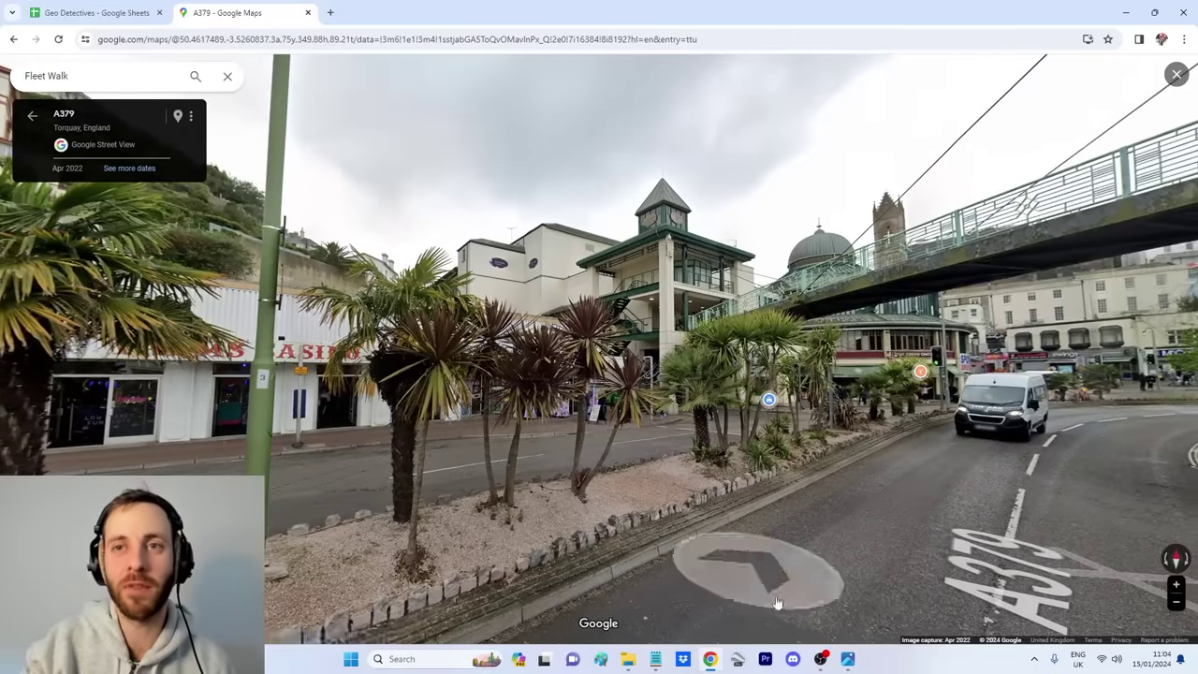
Step: Check the selfie, then step into the Pavilion square and over by the footbridge
left_click(849, 659)
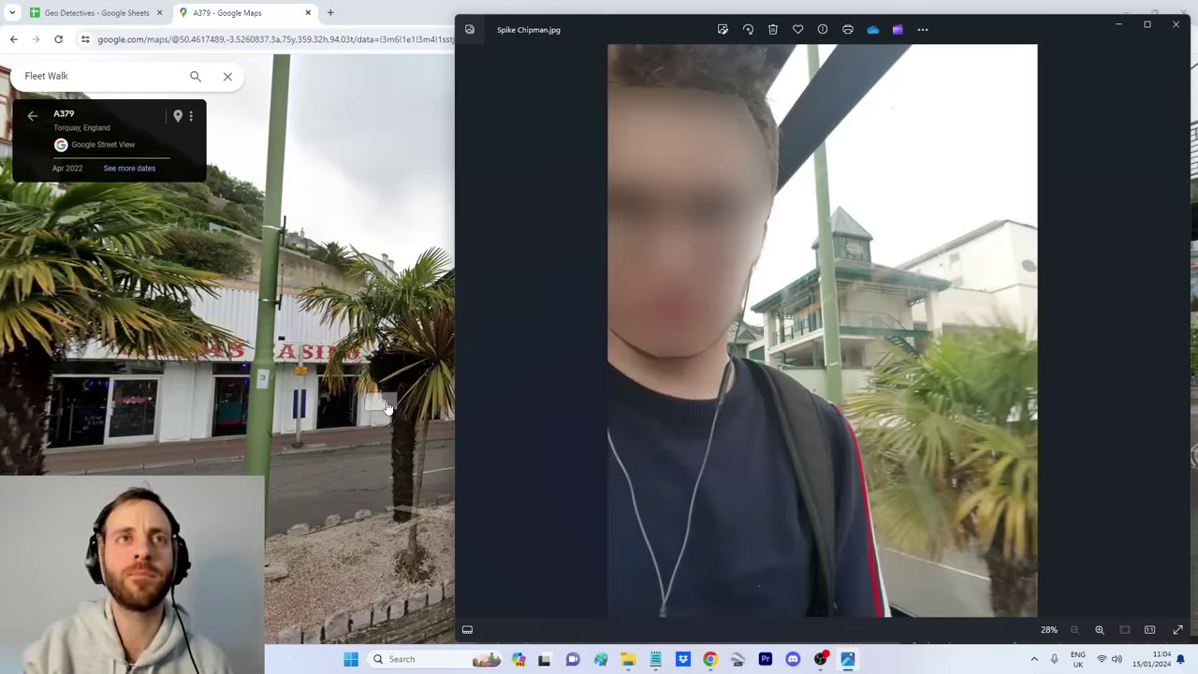
left_click(379, 404)
key("alt+Tab")
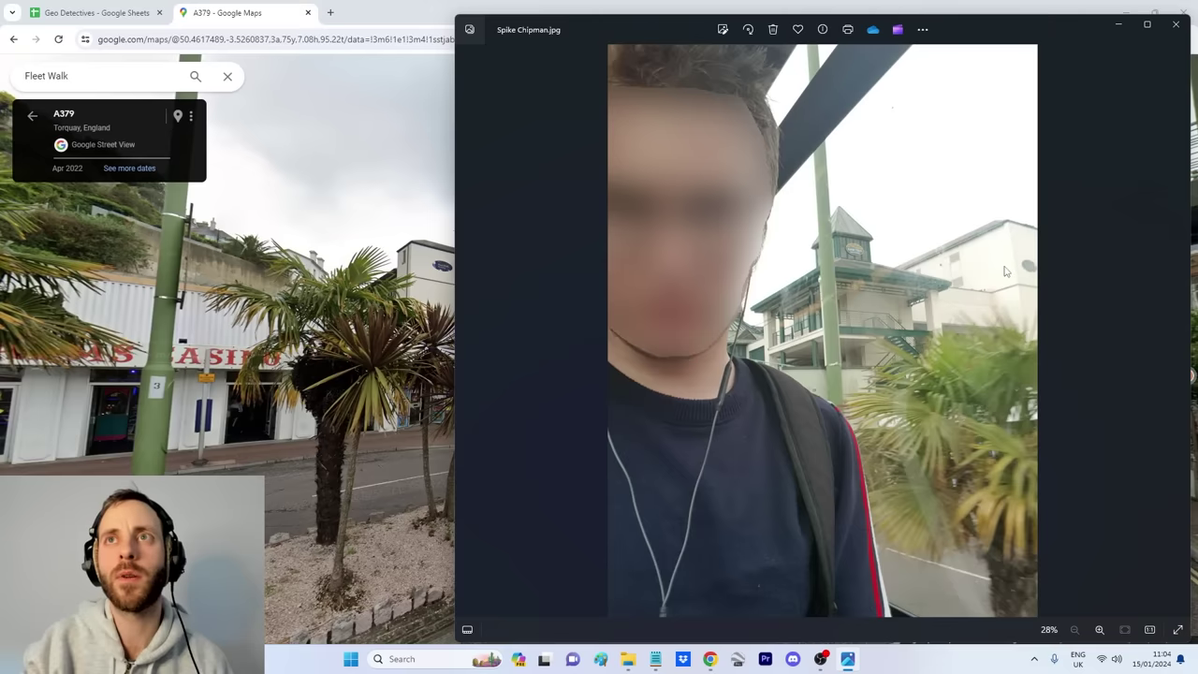
key("alt+Tab")
left_click_drag(992, 426, 859, 426)
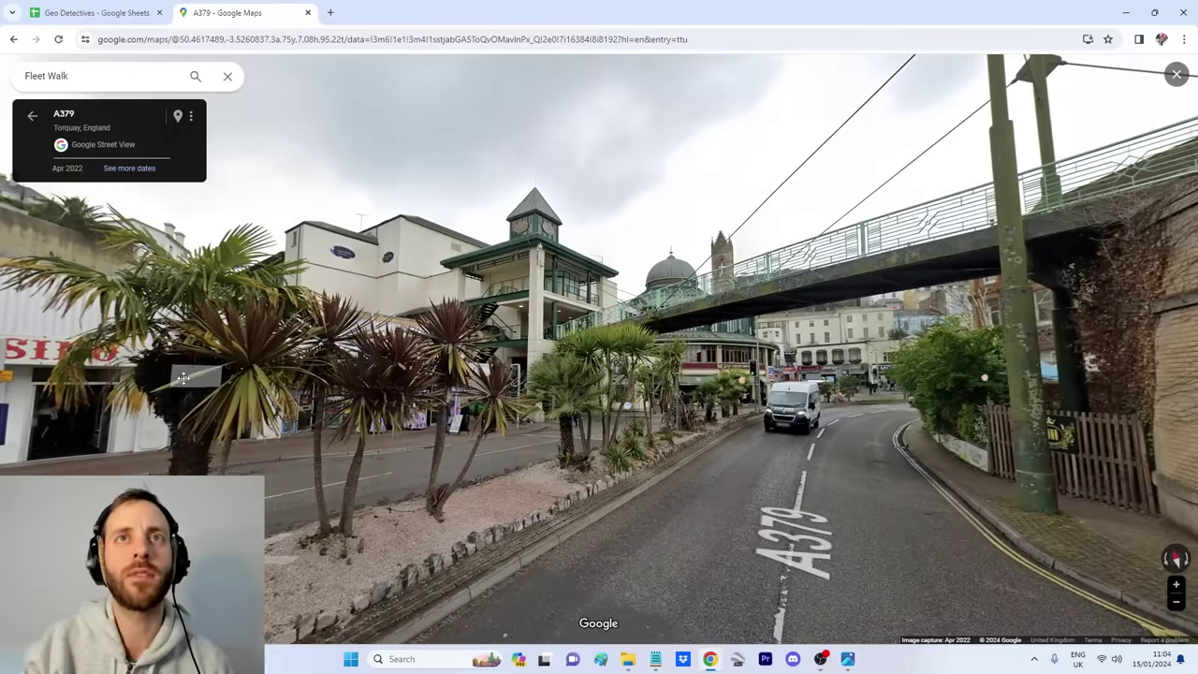
left_click(859, 426)
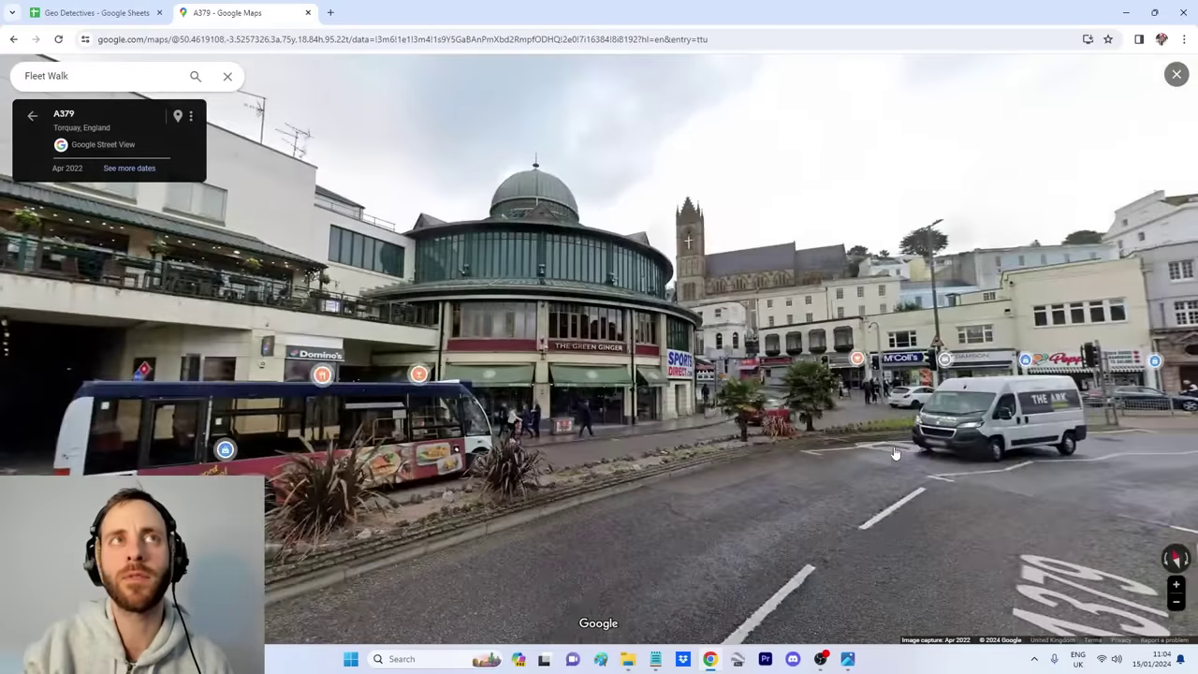
left_click(522, 426)
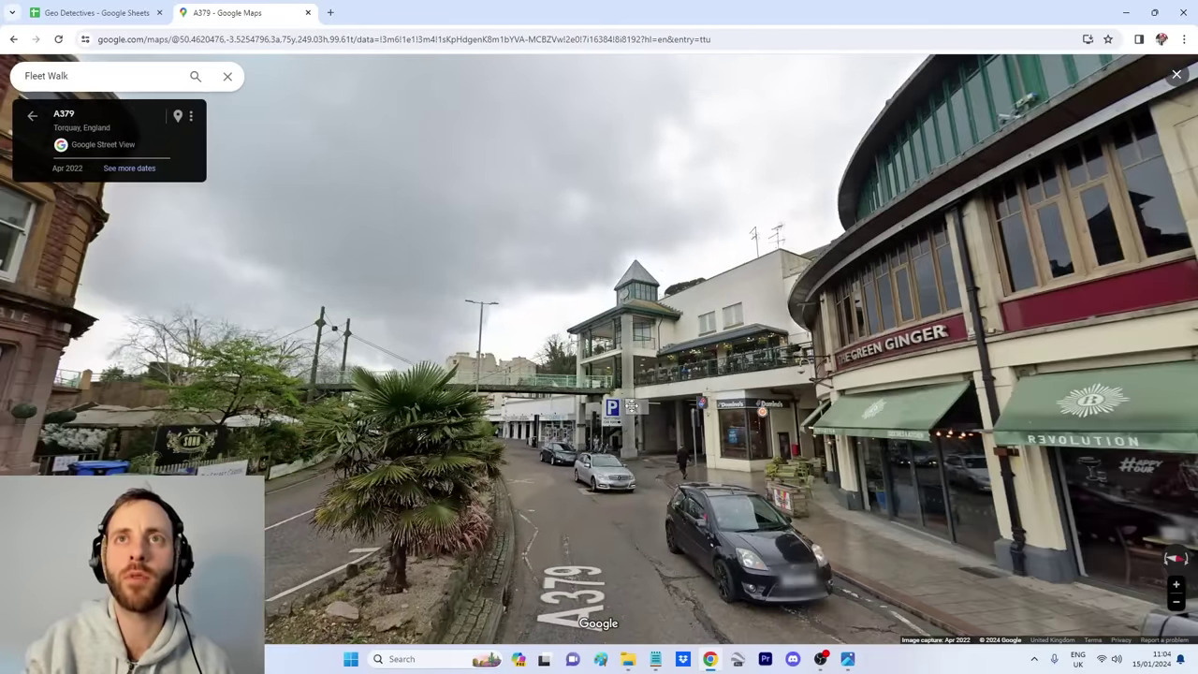
left_click(294, 538)
Step: Recheck the selfie and approach the domed pavilion, centring the clock tower in view
left_click(848, 659)
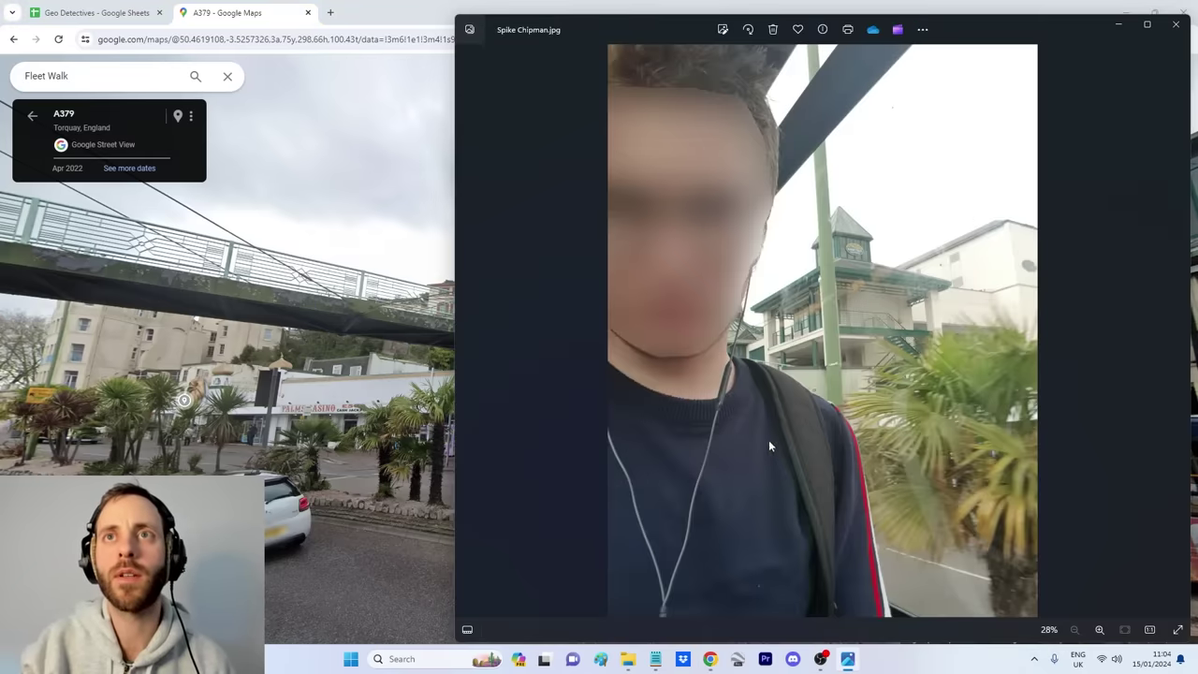
scroll(782, 364, "up", 8)
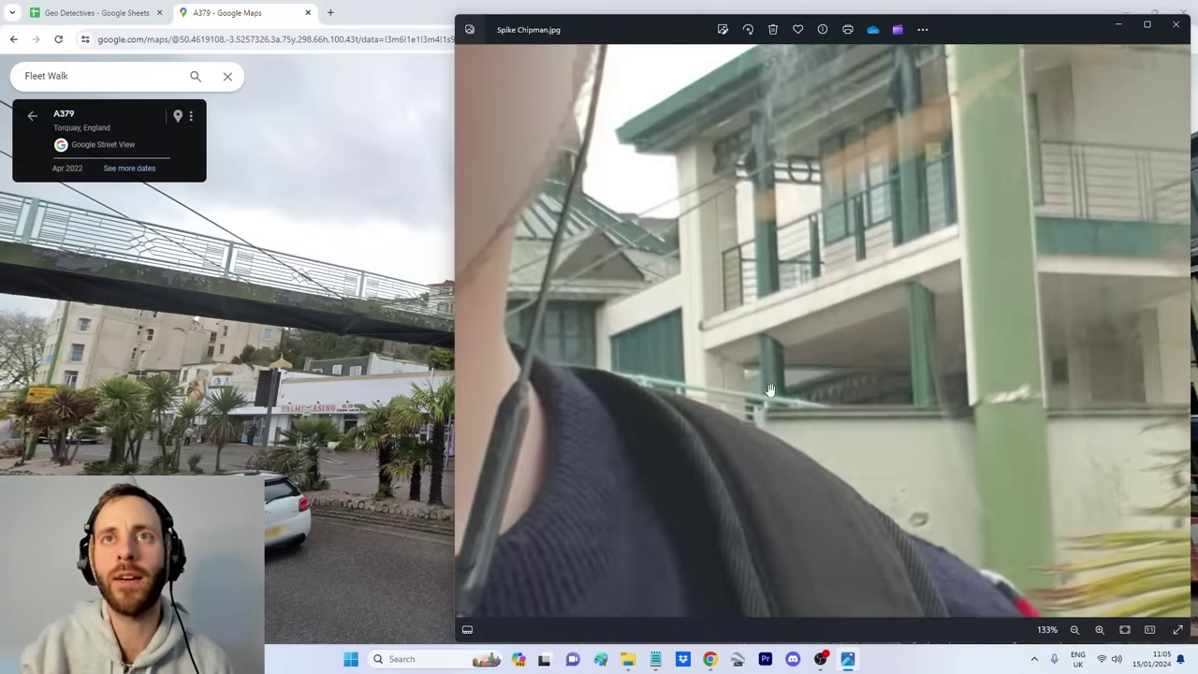
key("alt+Tab")
left_click_drag(740, 370, 701, 366)
left_click(700, 366)
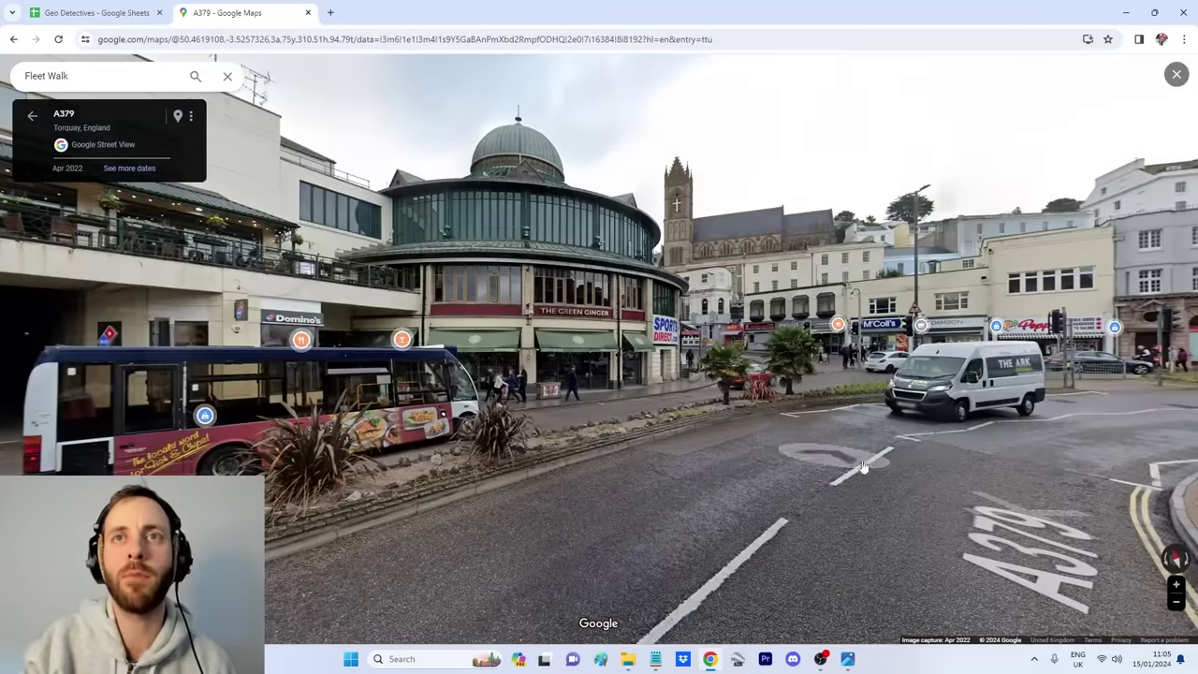
left_click(234, 411)
left_click_drag(234, 412, 627, 482)
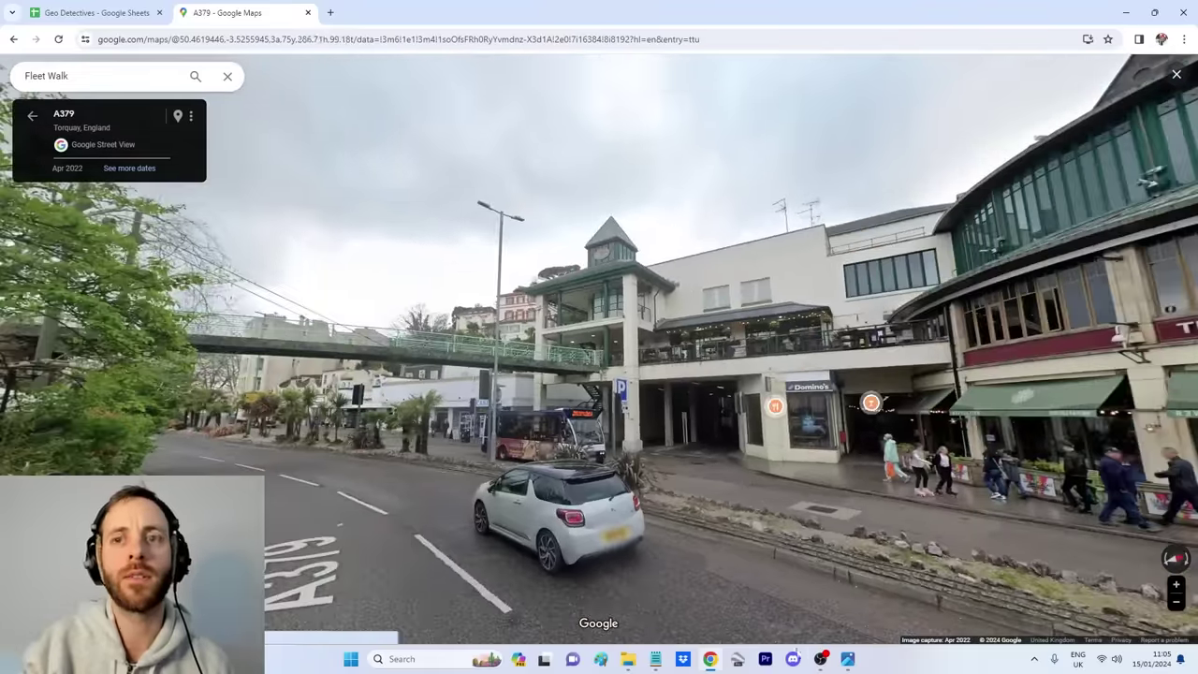
mouse_move(730, 599)
left_mouse_down()
mouse_move(510, 599)
mouse_move(711, 590)
left_mouse_up()
left_click(962, 585)
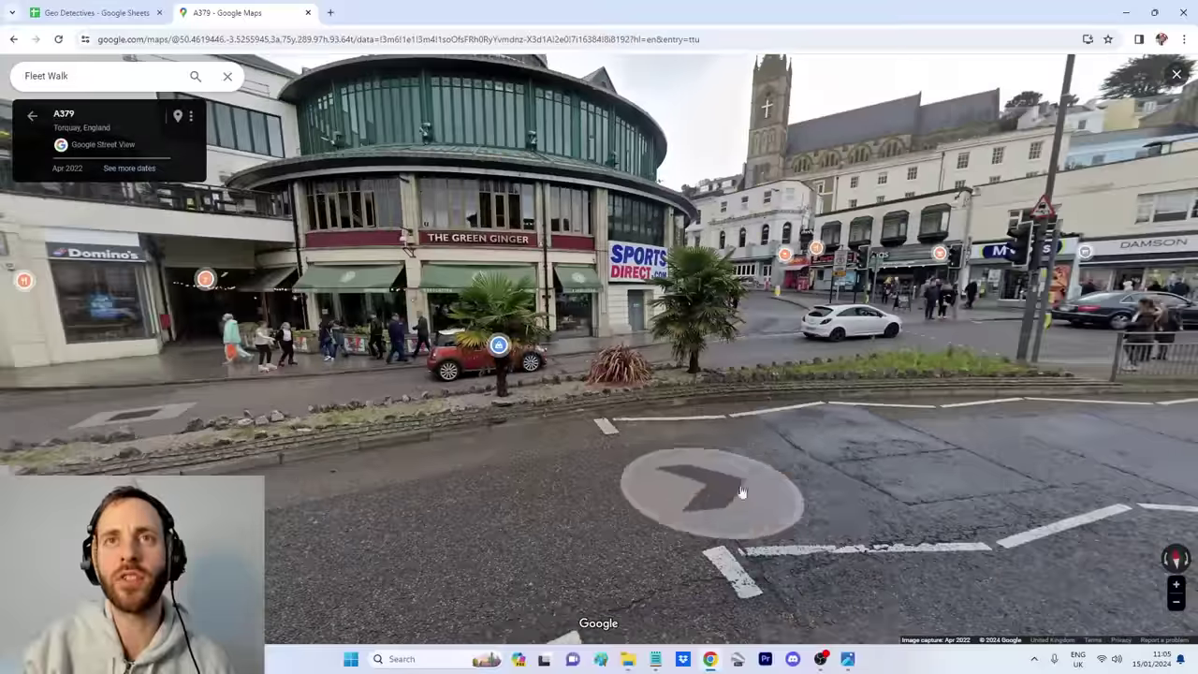
left_click(611, 287)
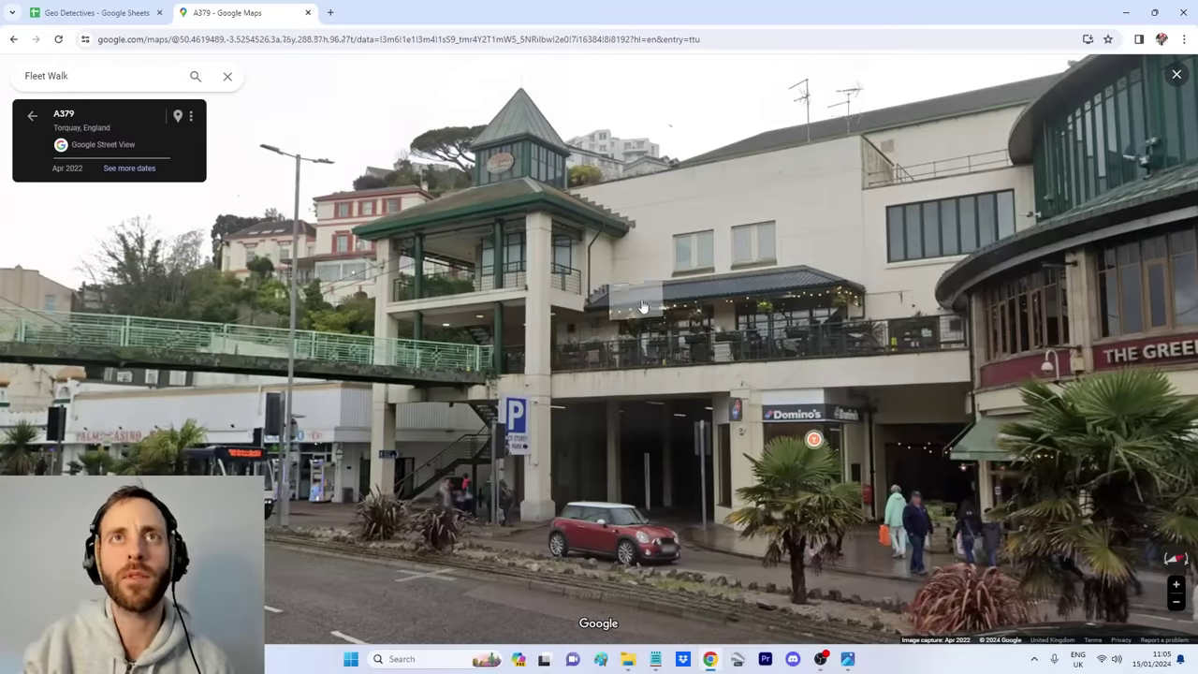
left_click_drag(644, 303, 757, 273)
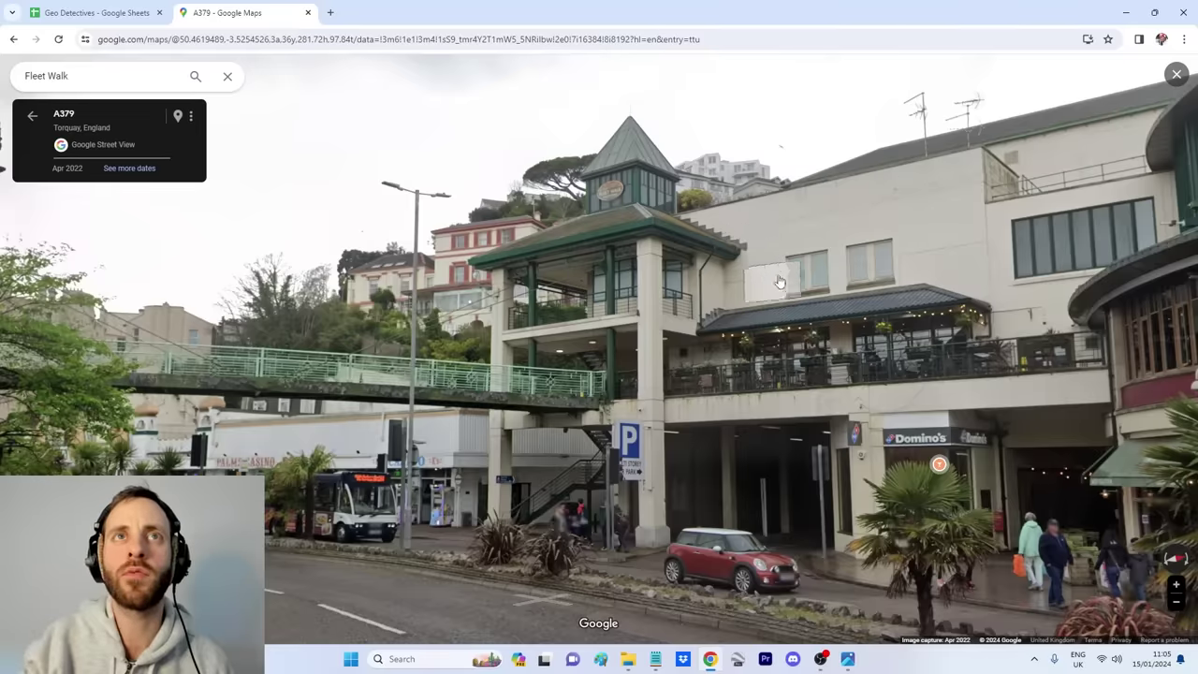
Step: Compare with the selfie again and move toward the casino frontage
left_click(847, 659)
left_click(848, 659)
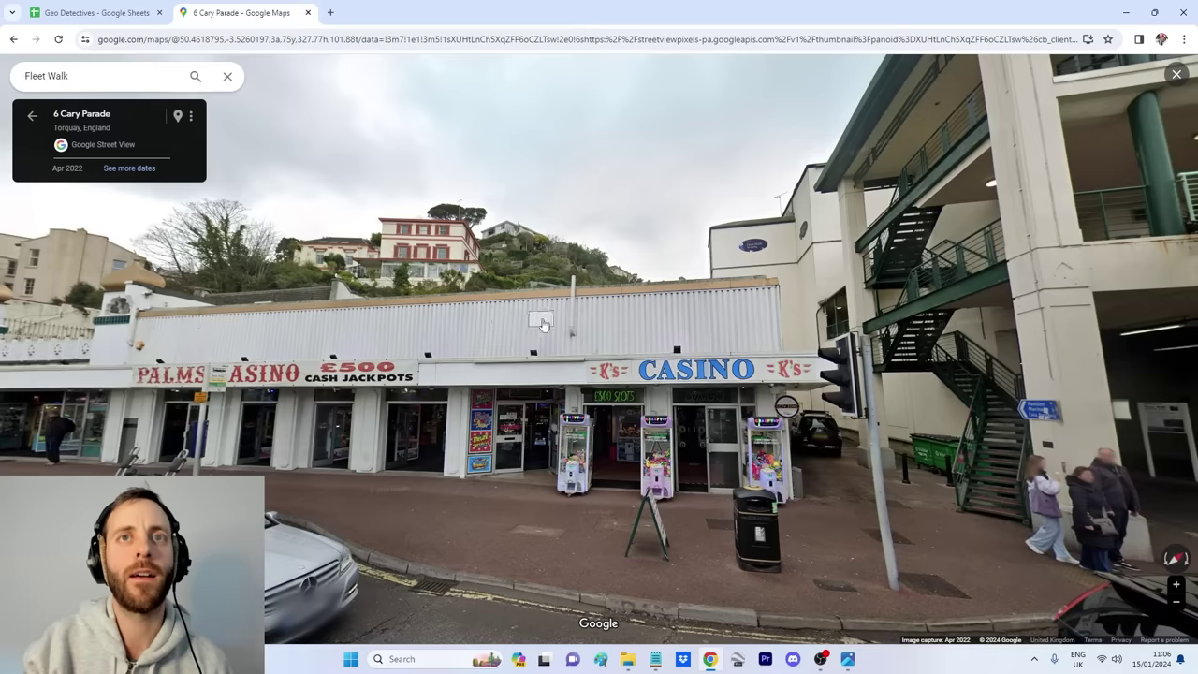
scroll(451, 389, "up", 2)
left_click_drag(451, 389, 681, 369)
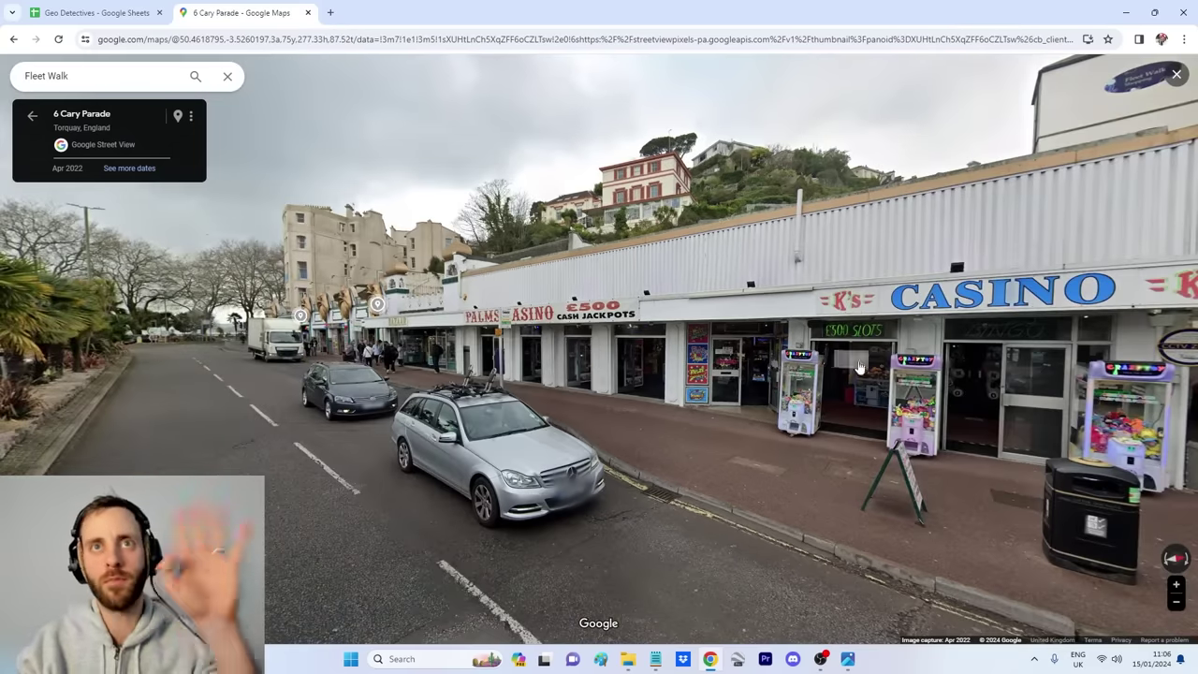
left_click(721, 358)
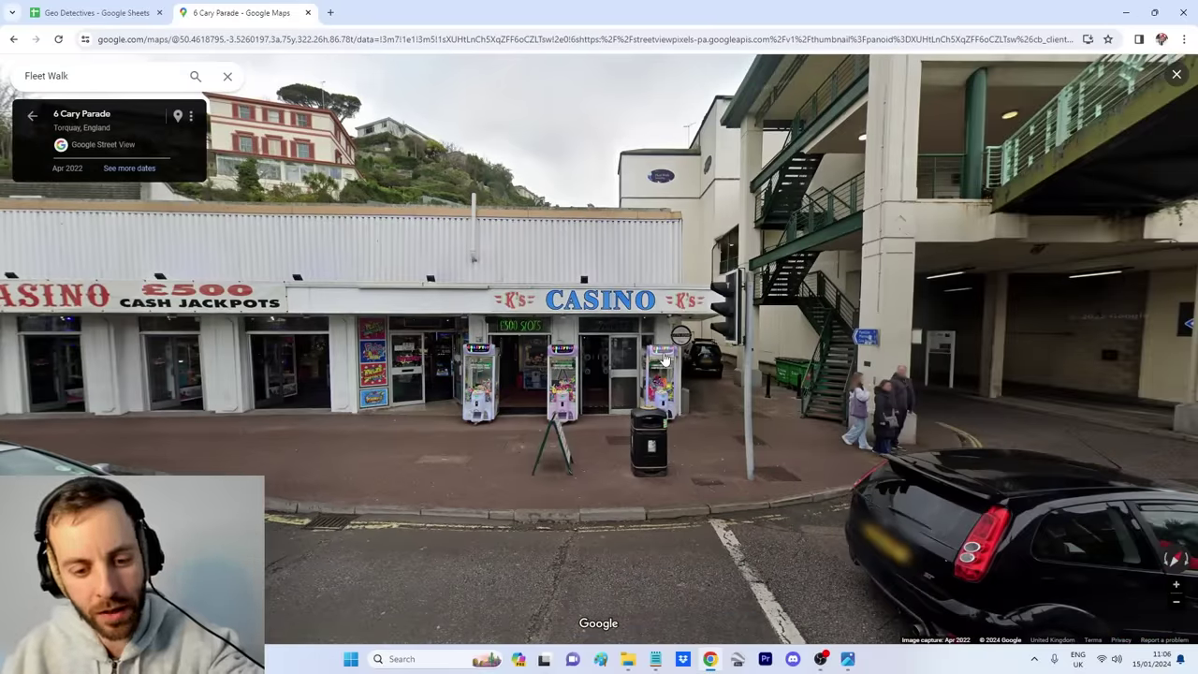
Step: Cross the A379 to 6 A379 facing K's Casino and the clock tower
left_click_drag(663, 358, 348, 362)
left_click(587, 286)
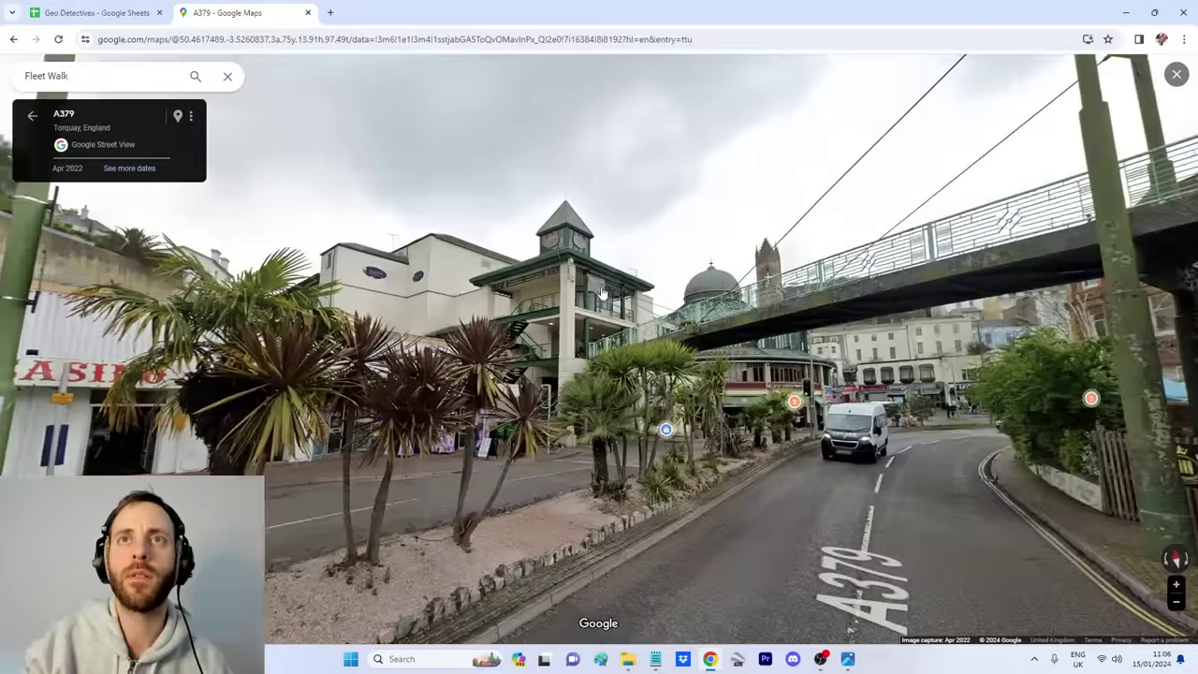
left_click(603, 293)
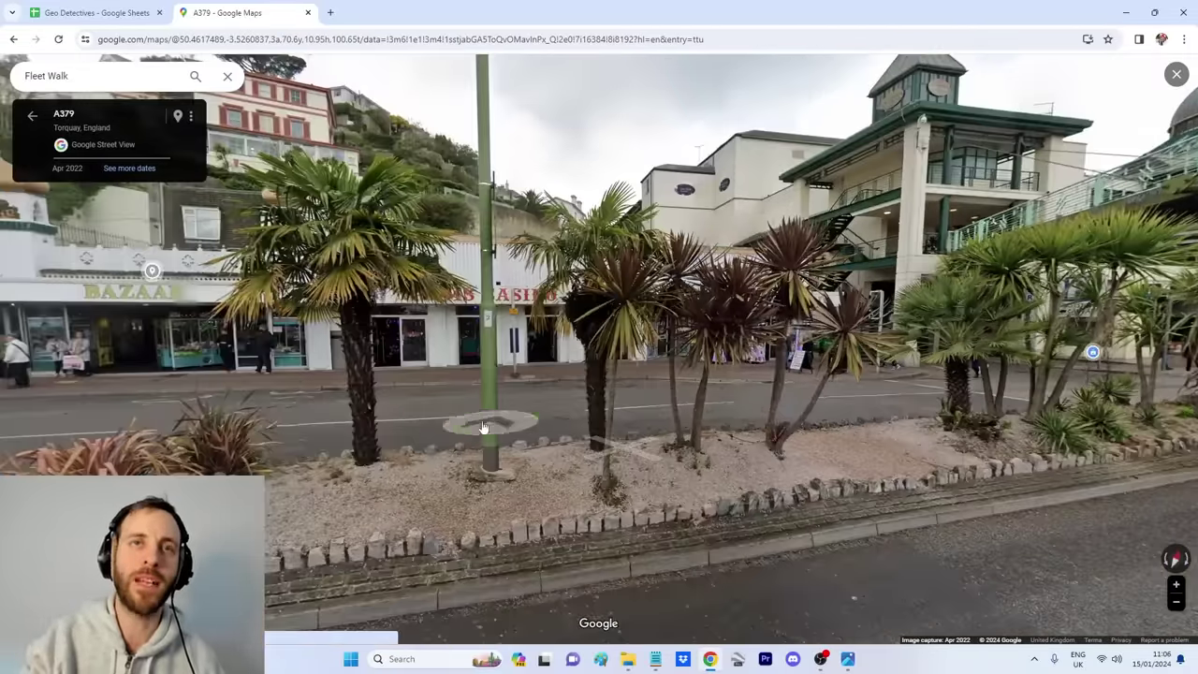
left_click(483, 428)
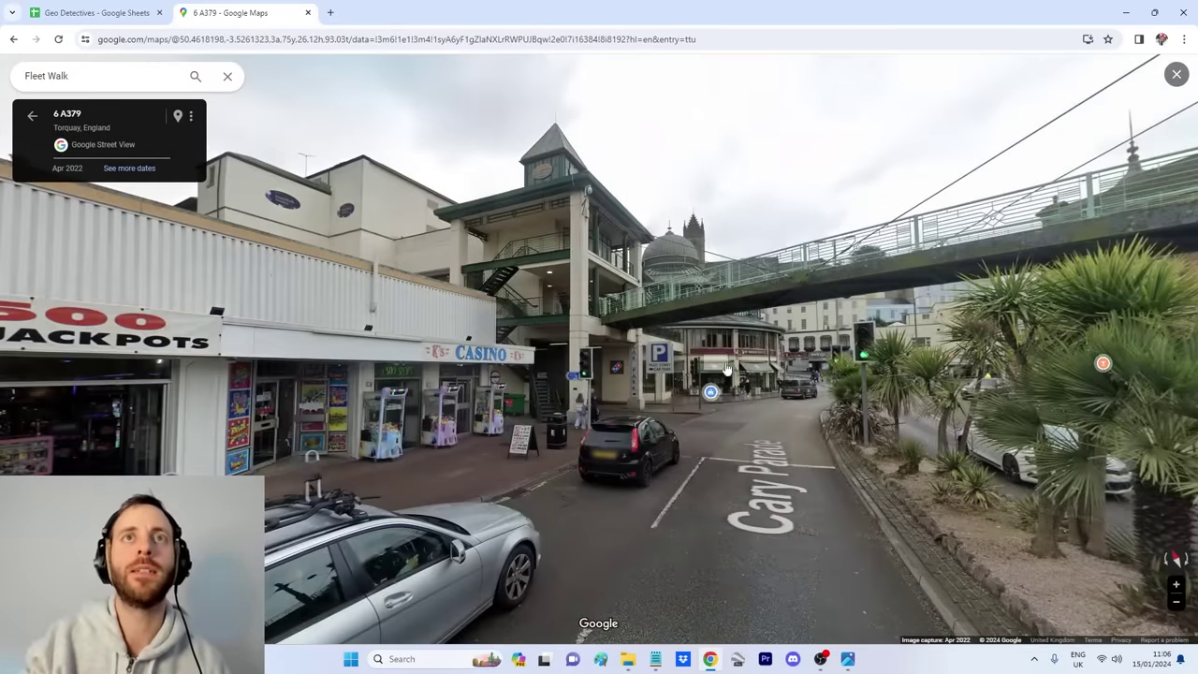
scroll(726, 368, "up", 4)
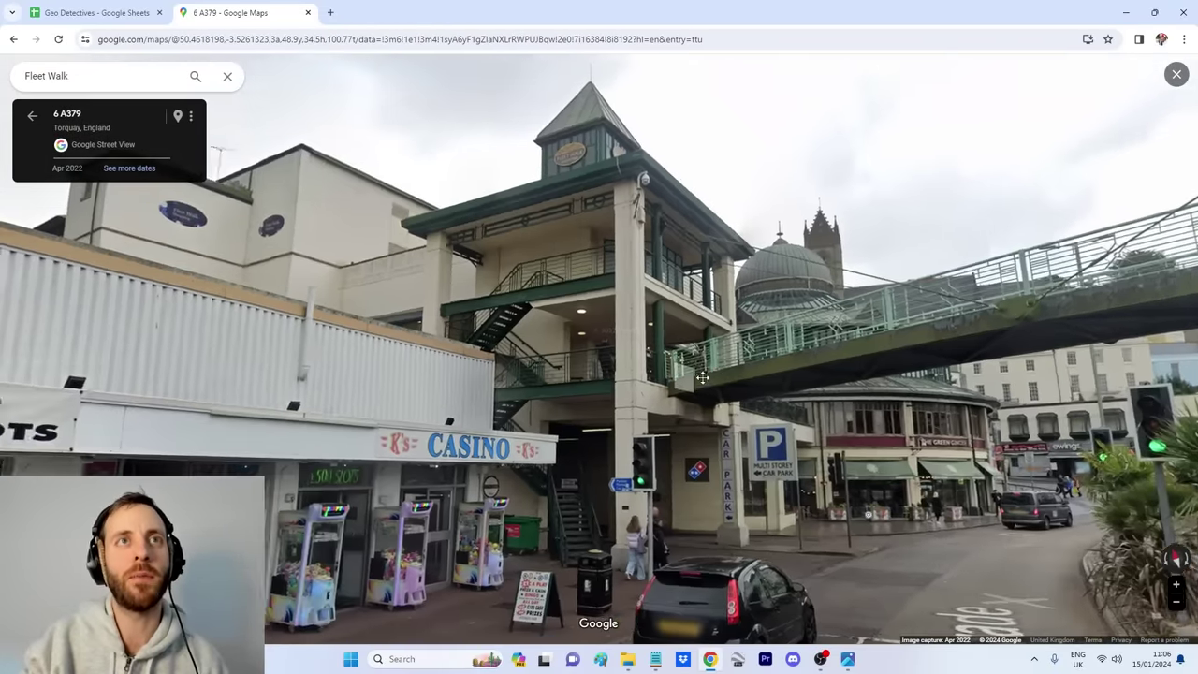
left_click(435, 304)
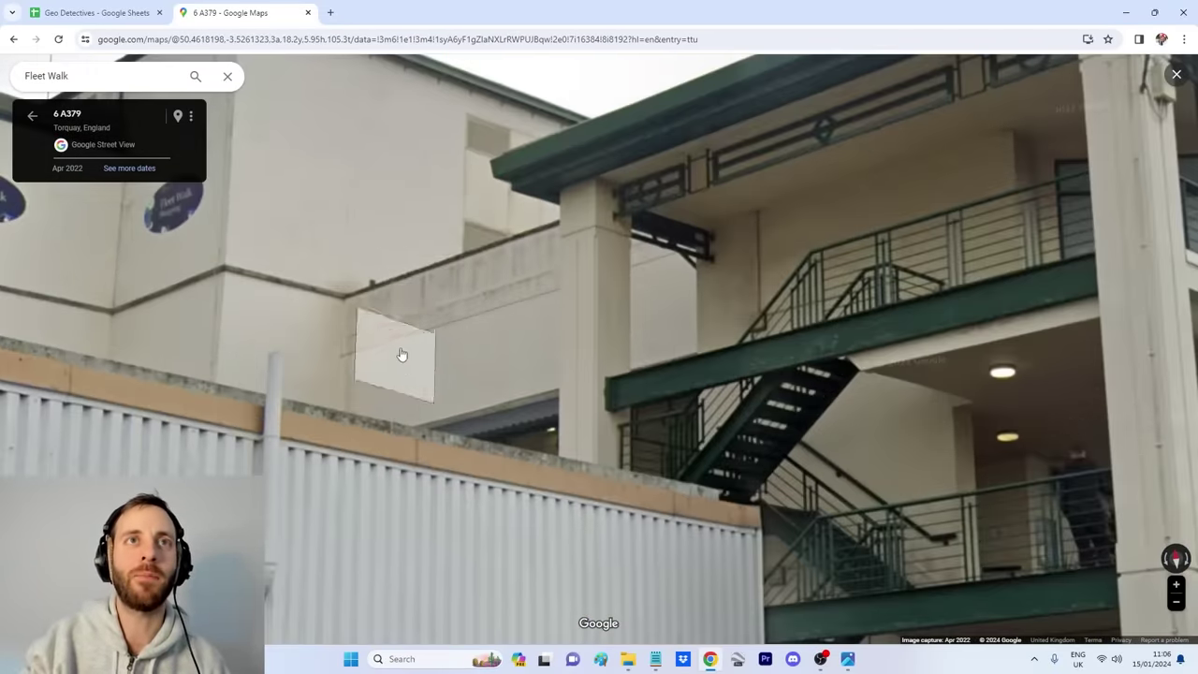
scroll(396, 343, "down", 3)
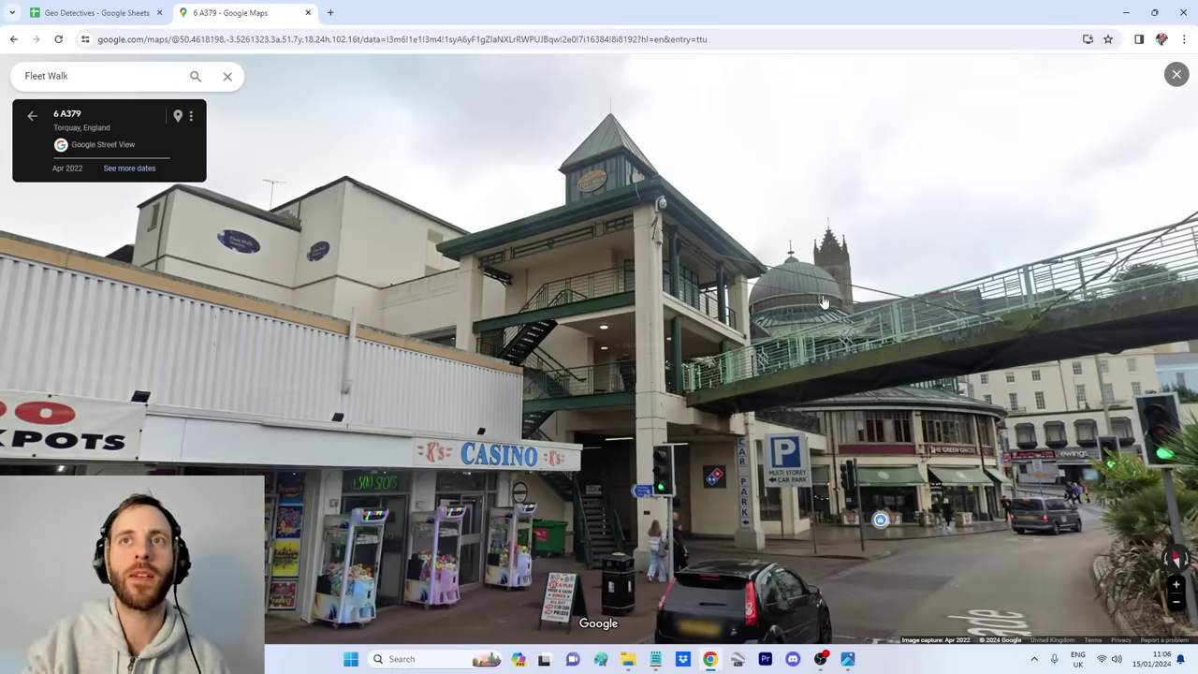
left_click_drag(825, 309, 712, 314)
Step: Check the selfie against the tower, then look along the palm-lined road
left_click(849, 660)
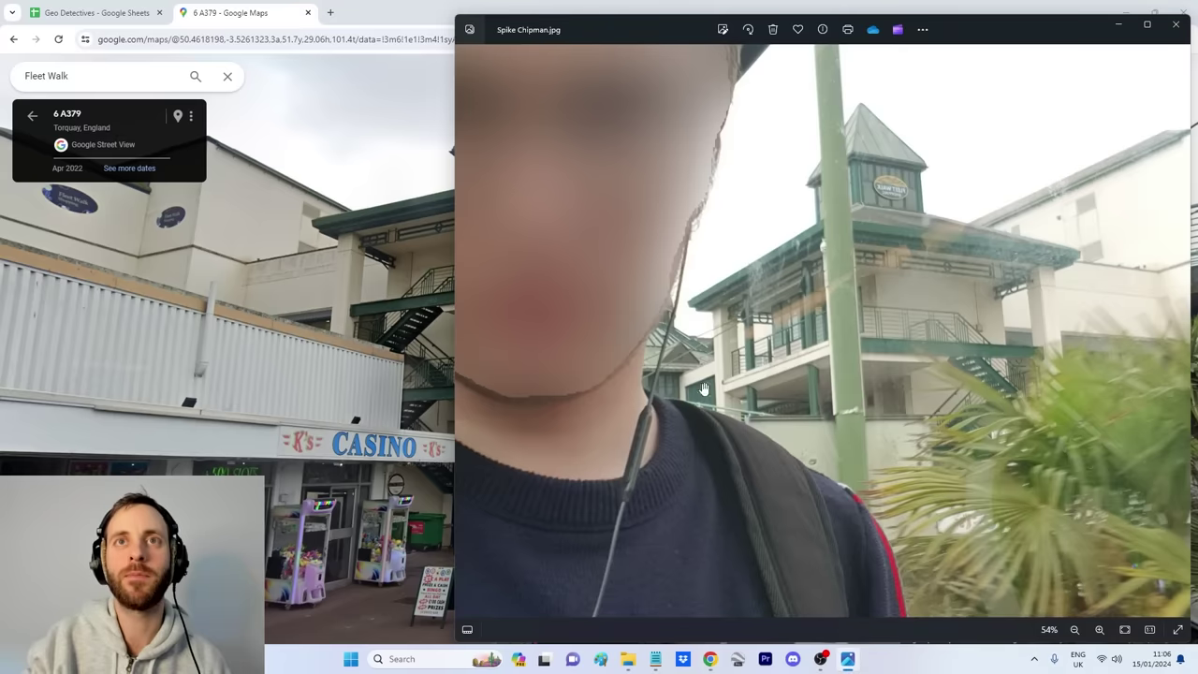
key("alt+Tab")
left_click_drag(599, 299, 428, 415)
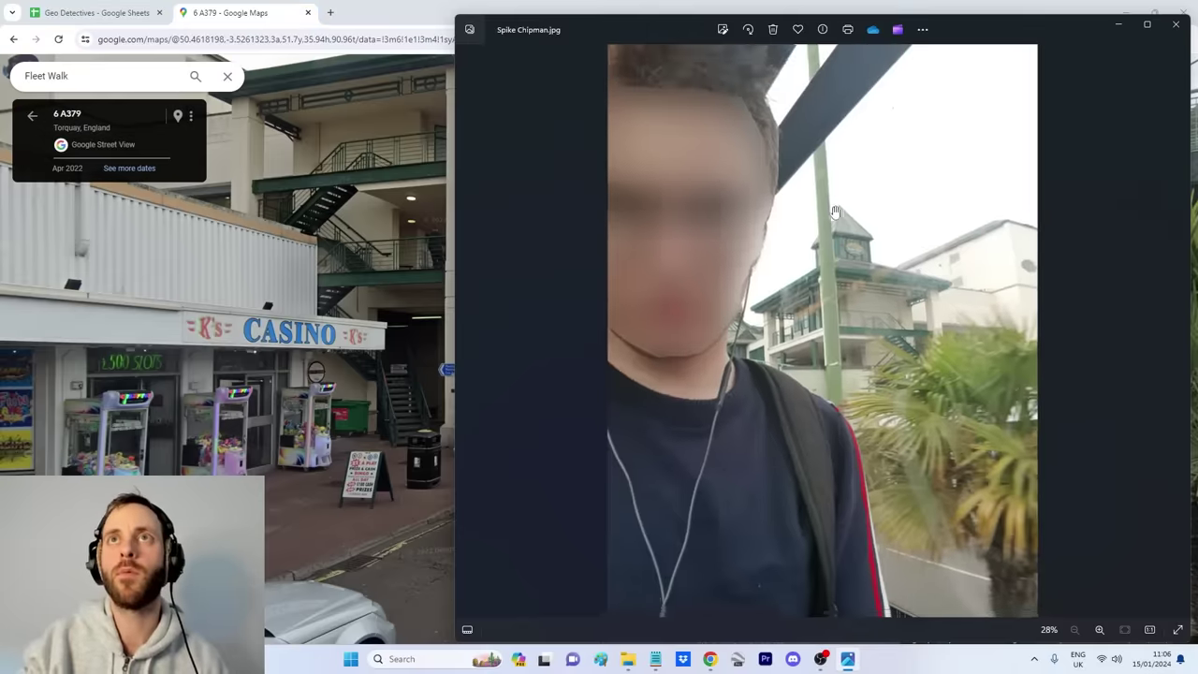
scroll(836, 212, "up", 2)
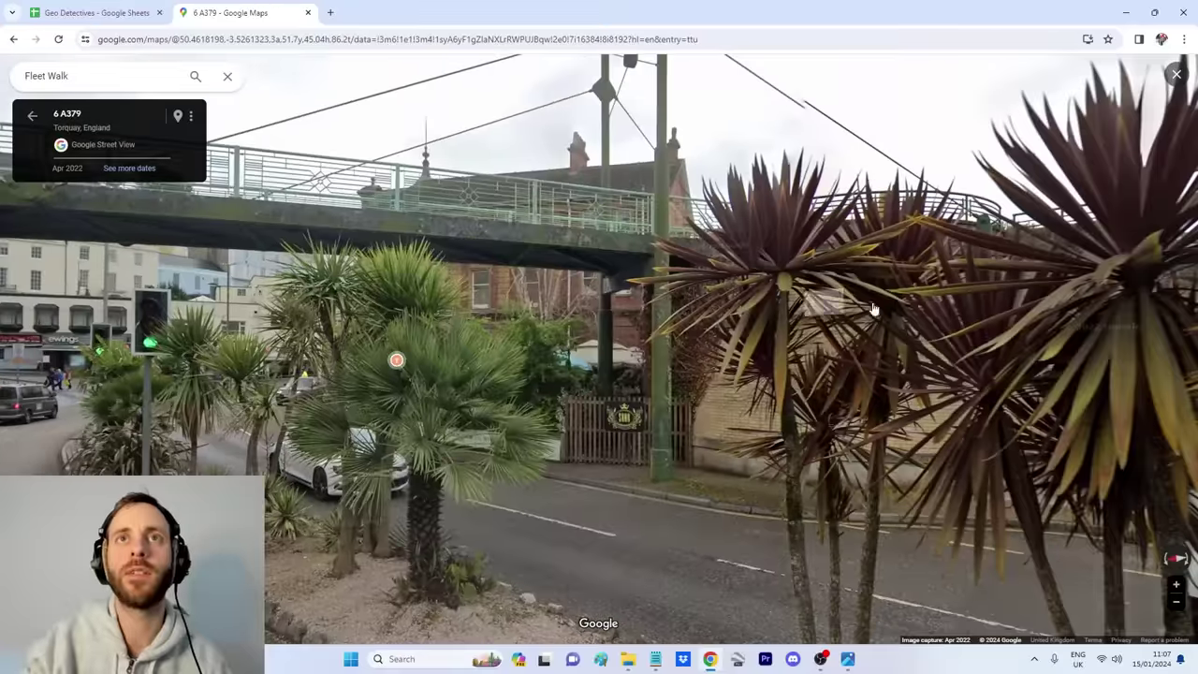
left_click_drag(924, 317, 557, 434)
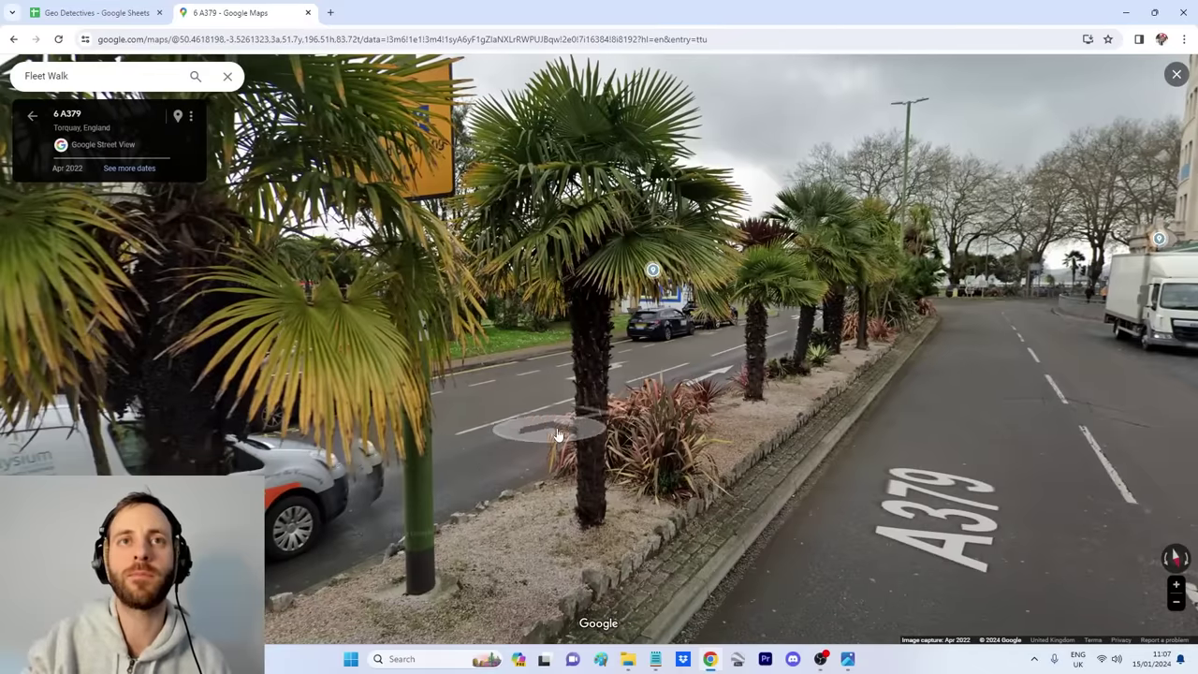
Step: Step along the A379 to the palm bed at 1 Cary Parade, confirming against the selfie
left_click(557, 434)
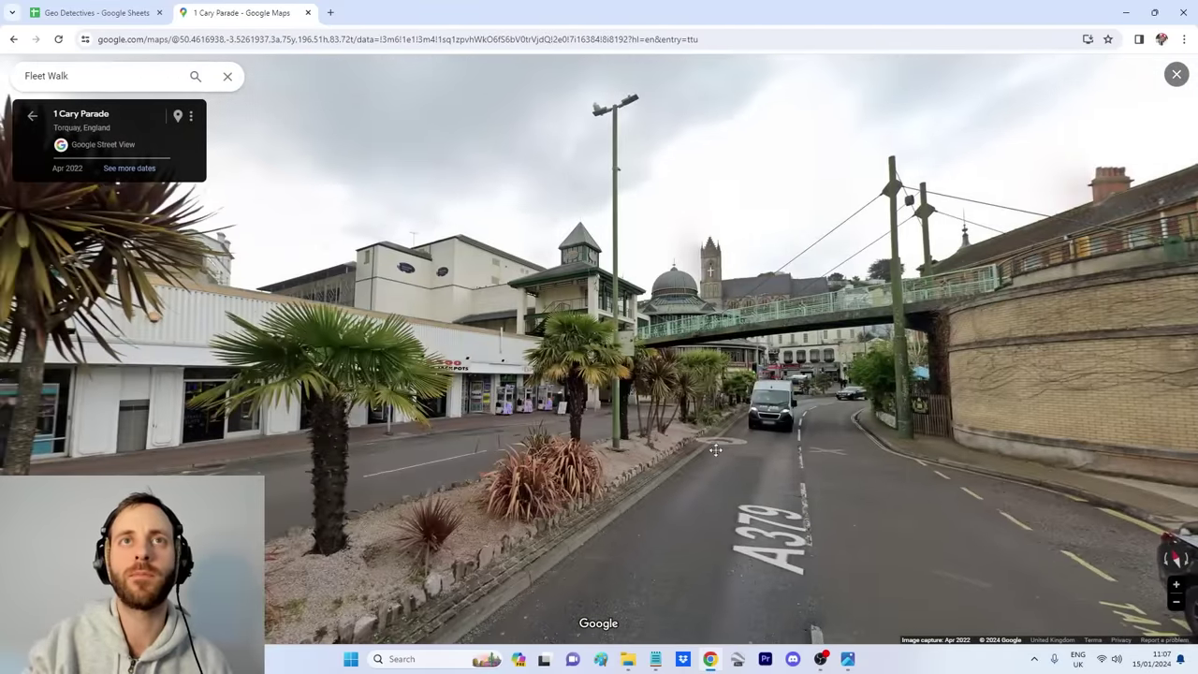
left_click(715, 450)
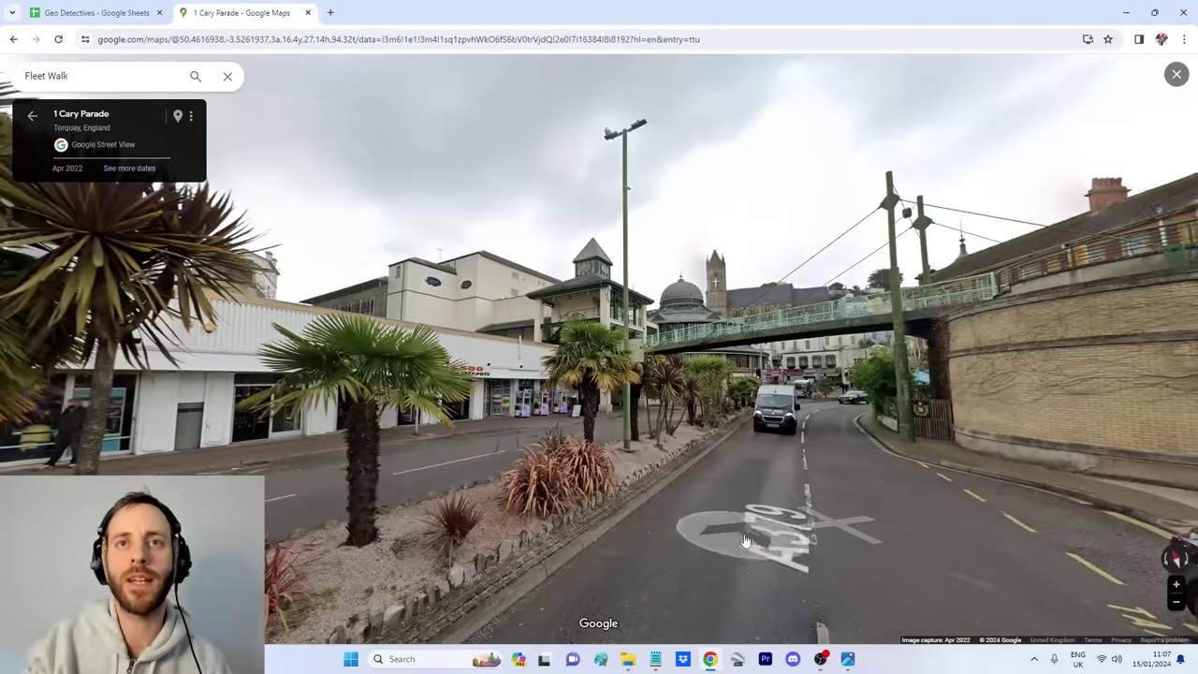
left_click(746, 541)
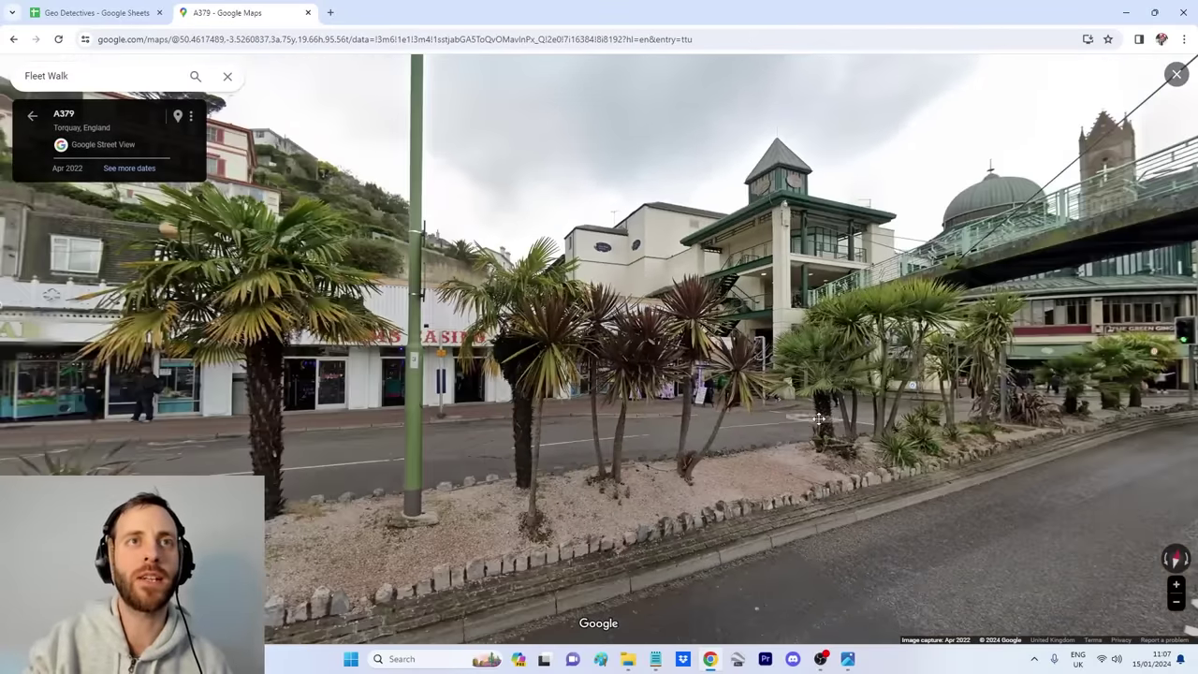
left_click(544, 479)
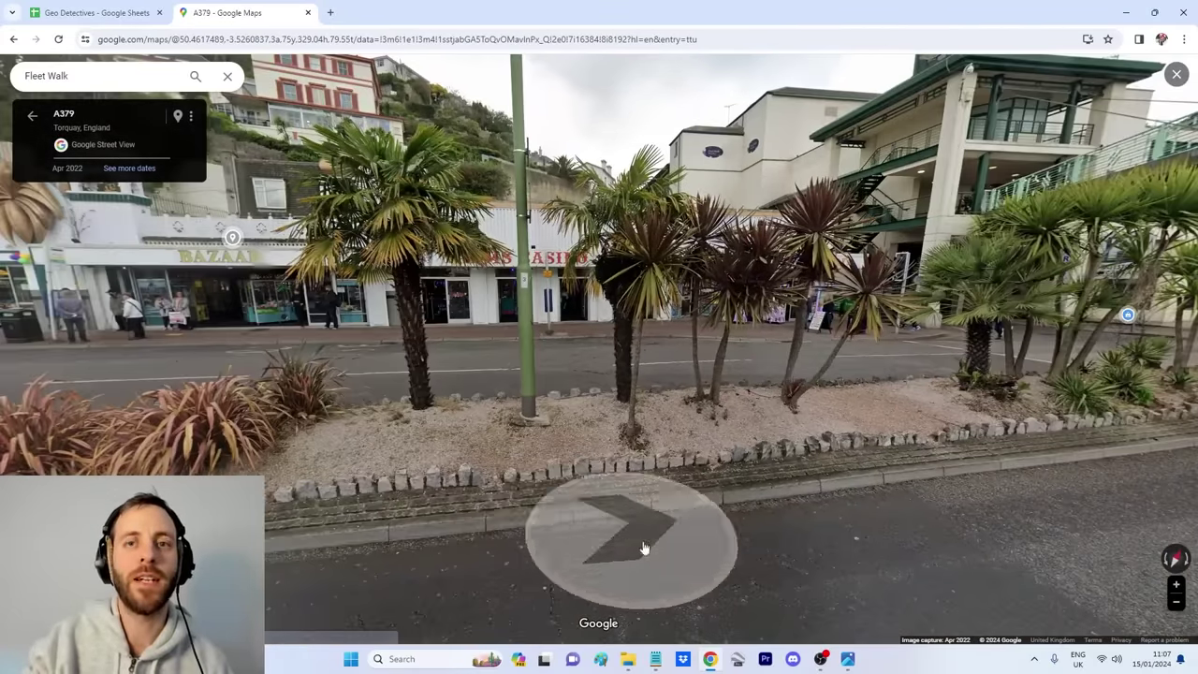
left_click(847, 659)
scroll(749, 438, "down", 3)
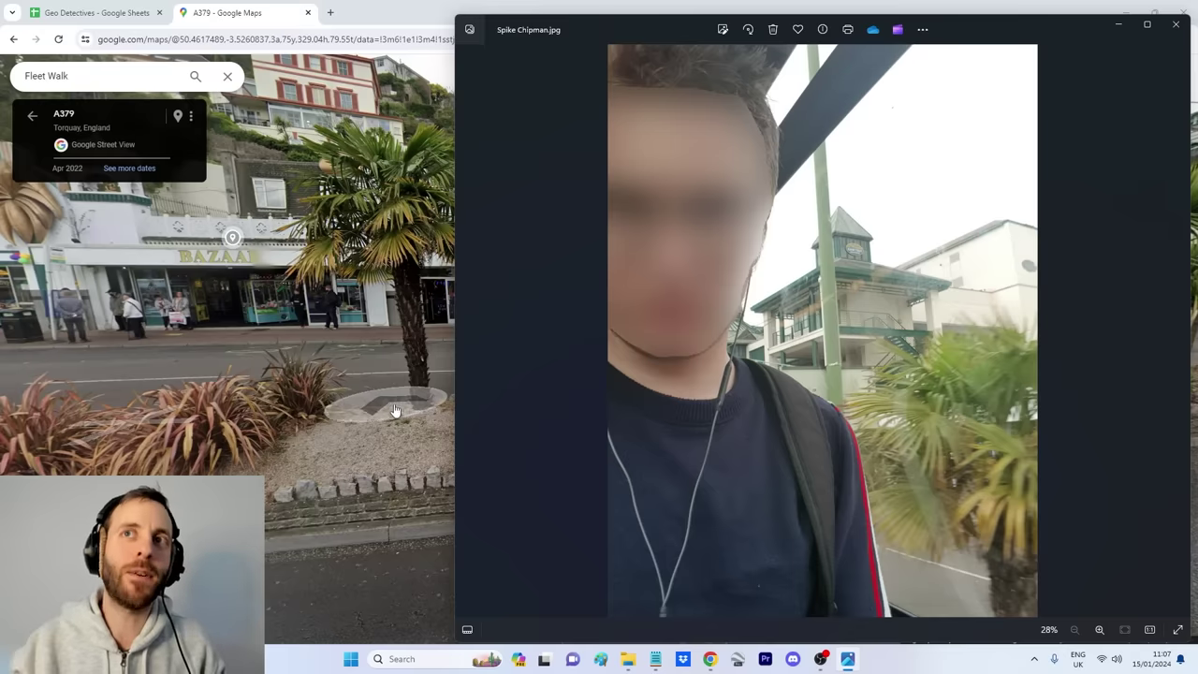
left_click(394, 411)
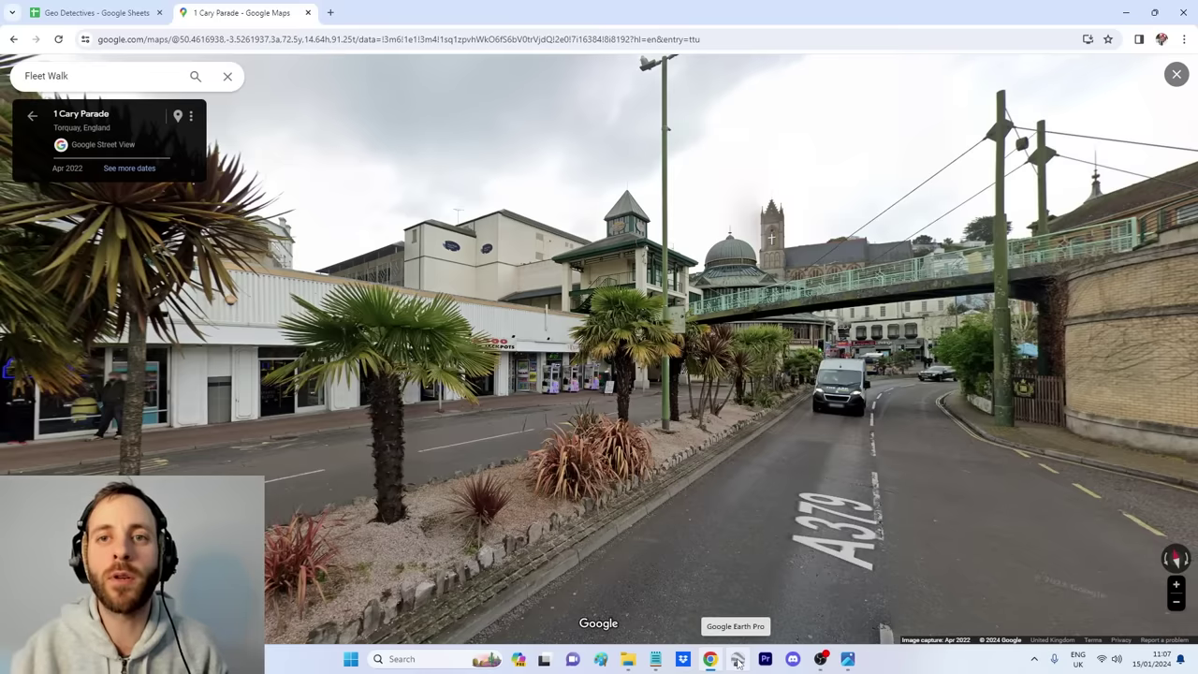
Step: Switch to Google Earth Pro and zoom into Torquay
left_click(737, 660)
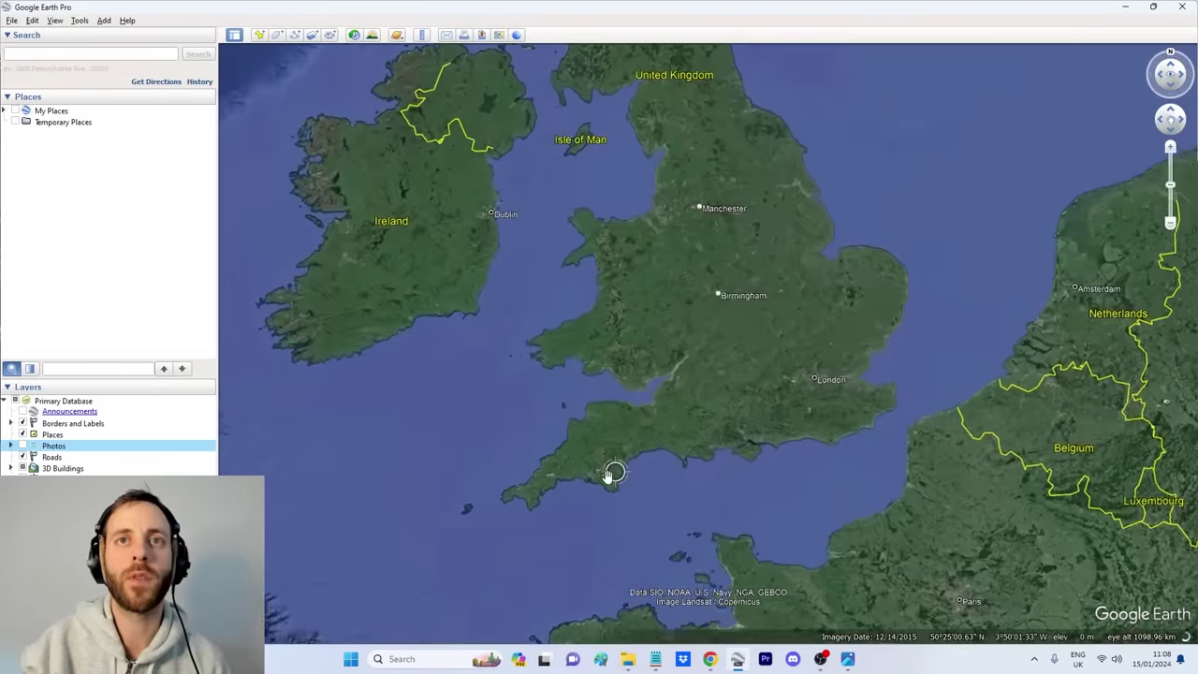
scroll(543, 488, "up", 3)
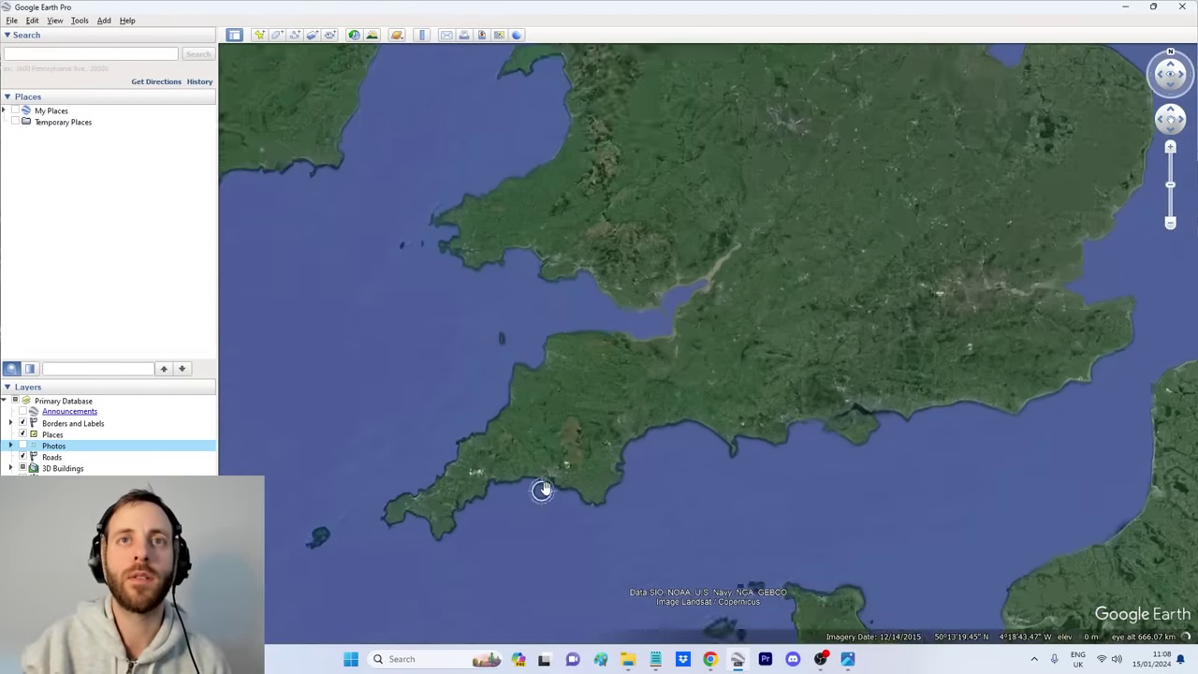
scroll(626, 472, "up", 5)
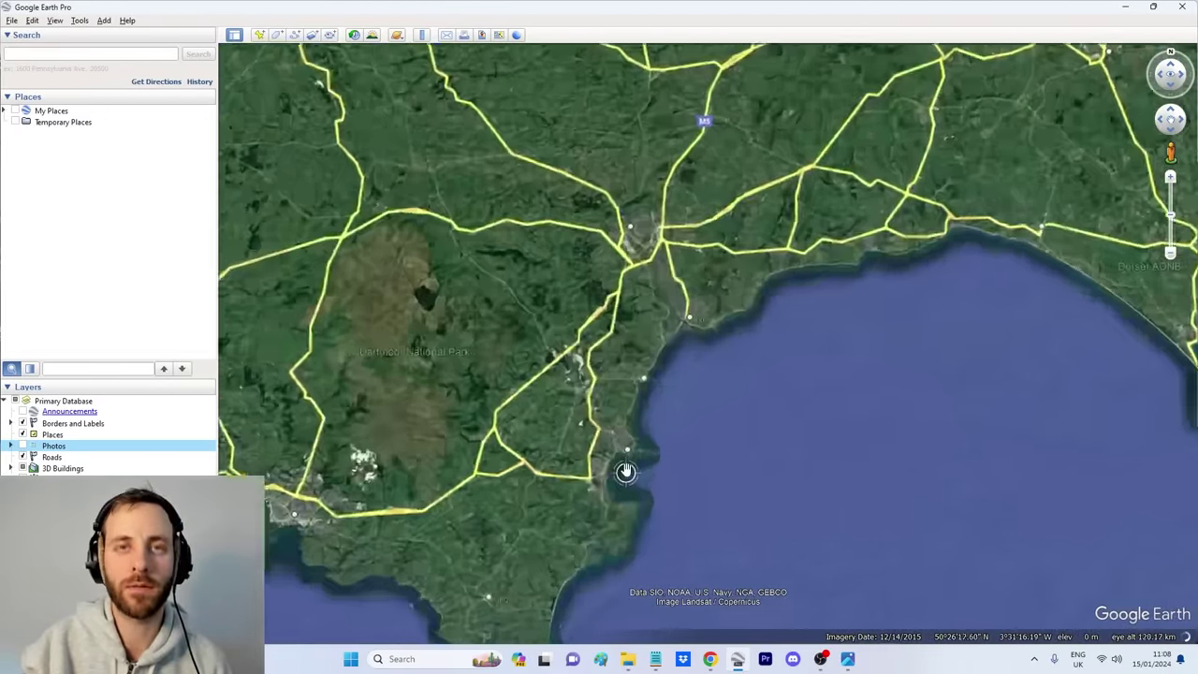
scroll(625, 472, "up", 5)
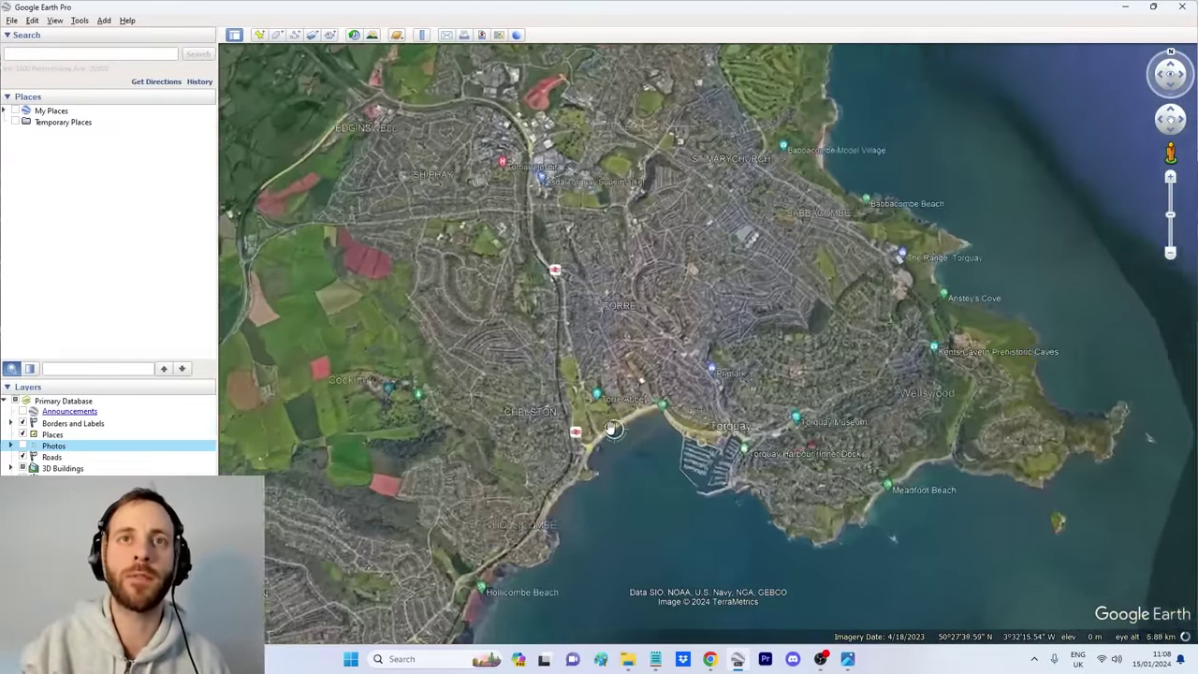
scroll(613, 429, "up", 5)
Step: Add a placemark on the road by the footbridge, named after the selfie's sender, and save it
key("ctrl+shift+p")
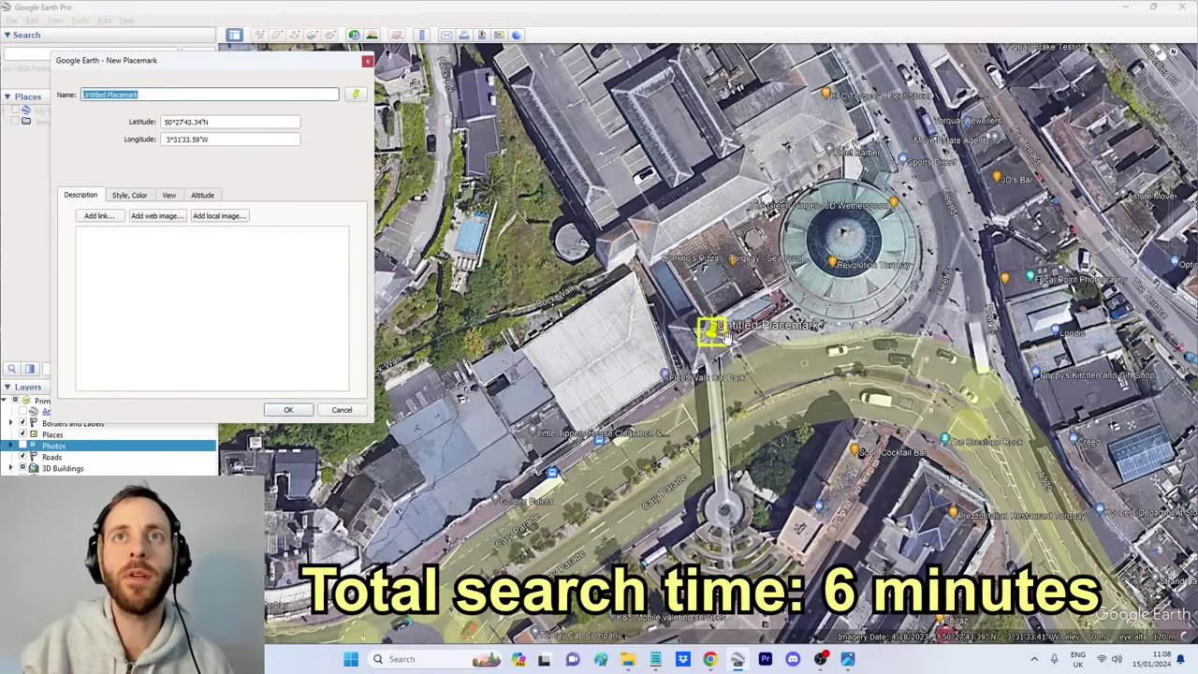
left_click_drag(726, 337, 635, 514)
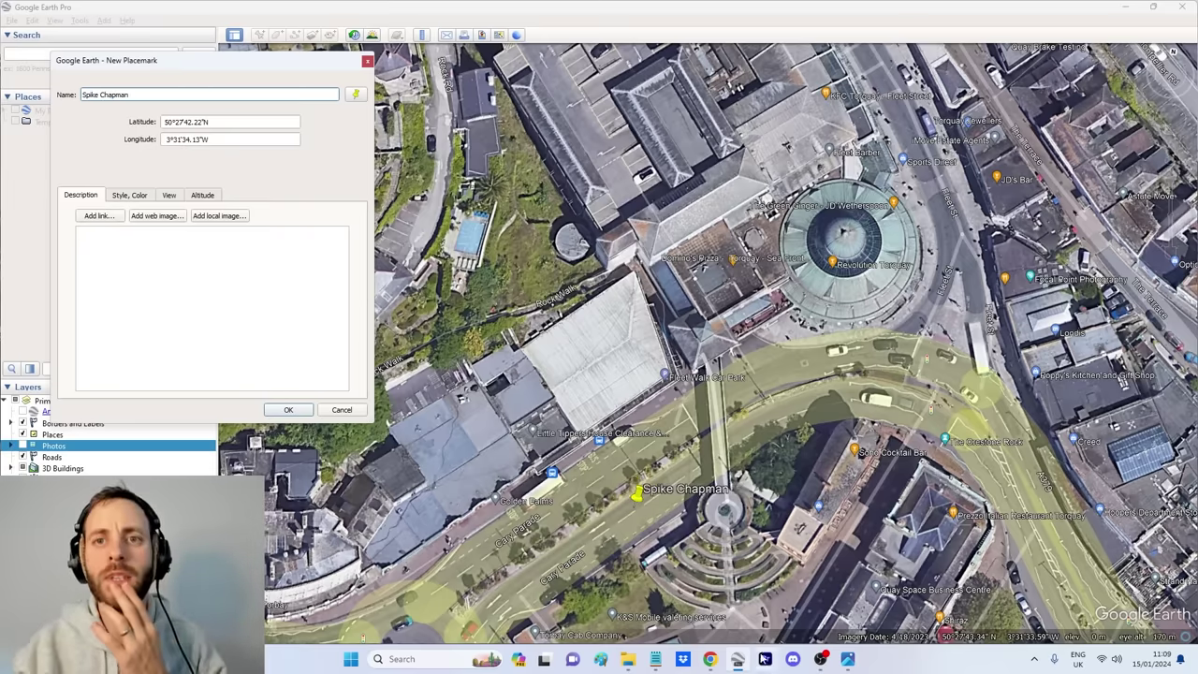
left_click(847, 659)
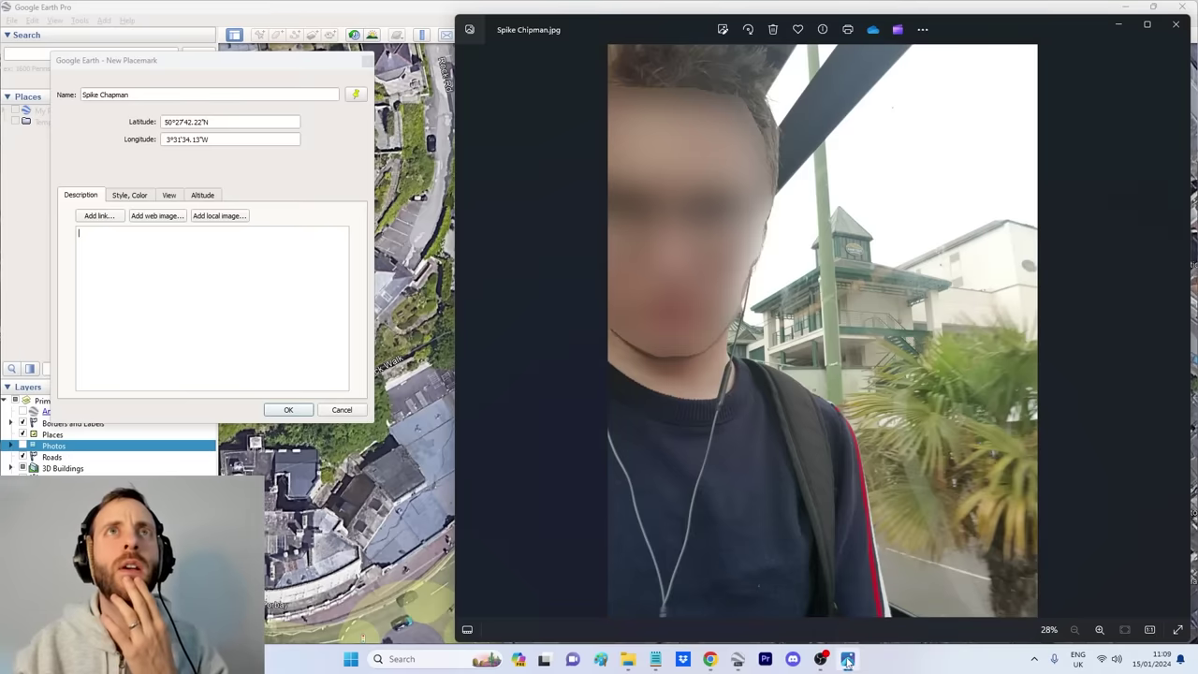
left_click(847, 659)
left_click(112, 97)
left_click(289, 409)
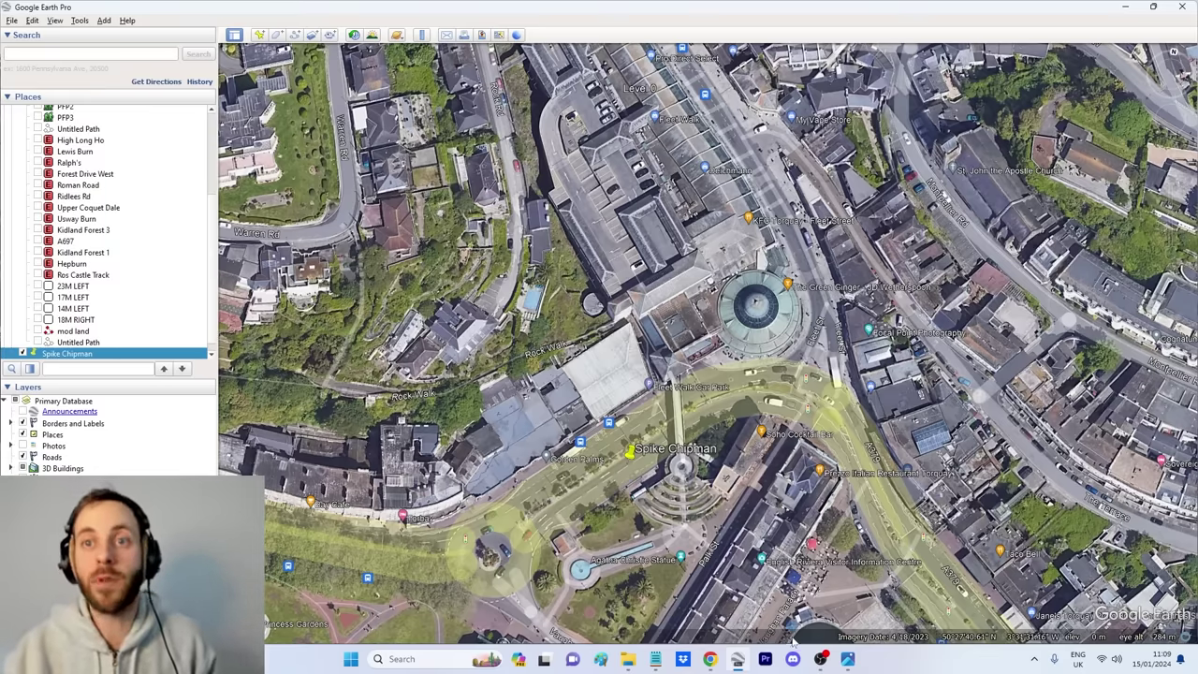
Step: Bring up Photos and advance to the next selfie above the city skyline
mouse_move(850, 662)
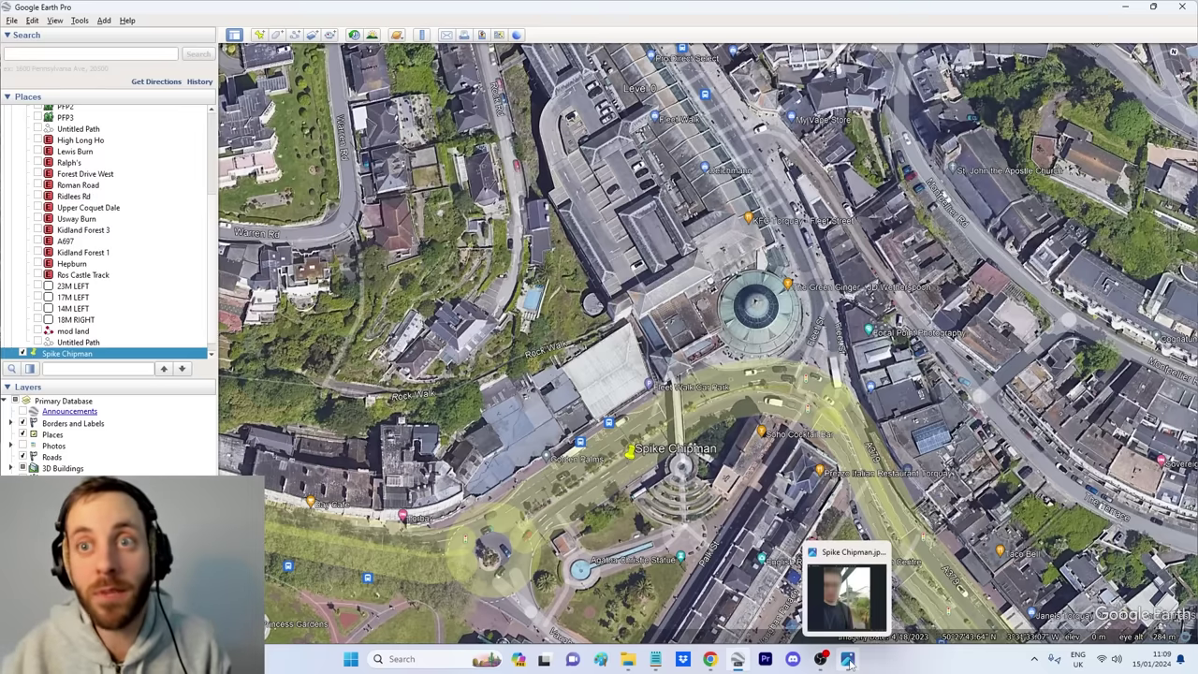
left_click(839, 613)
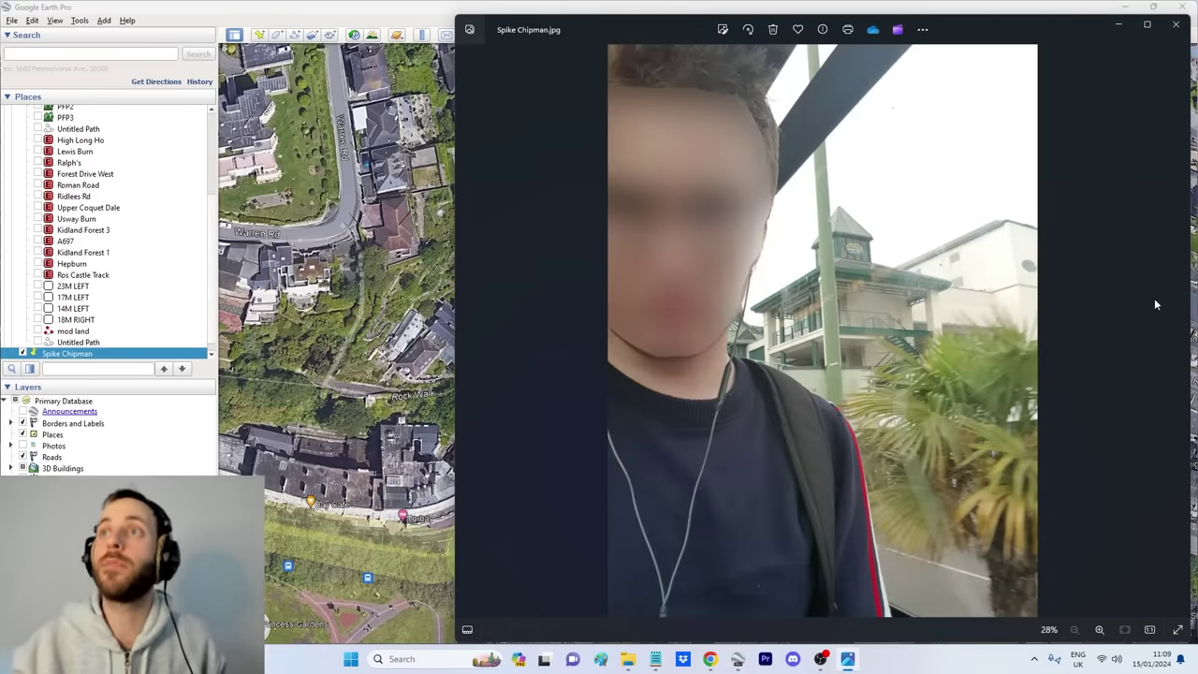
left_click(1179, 333)
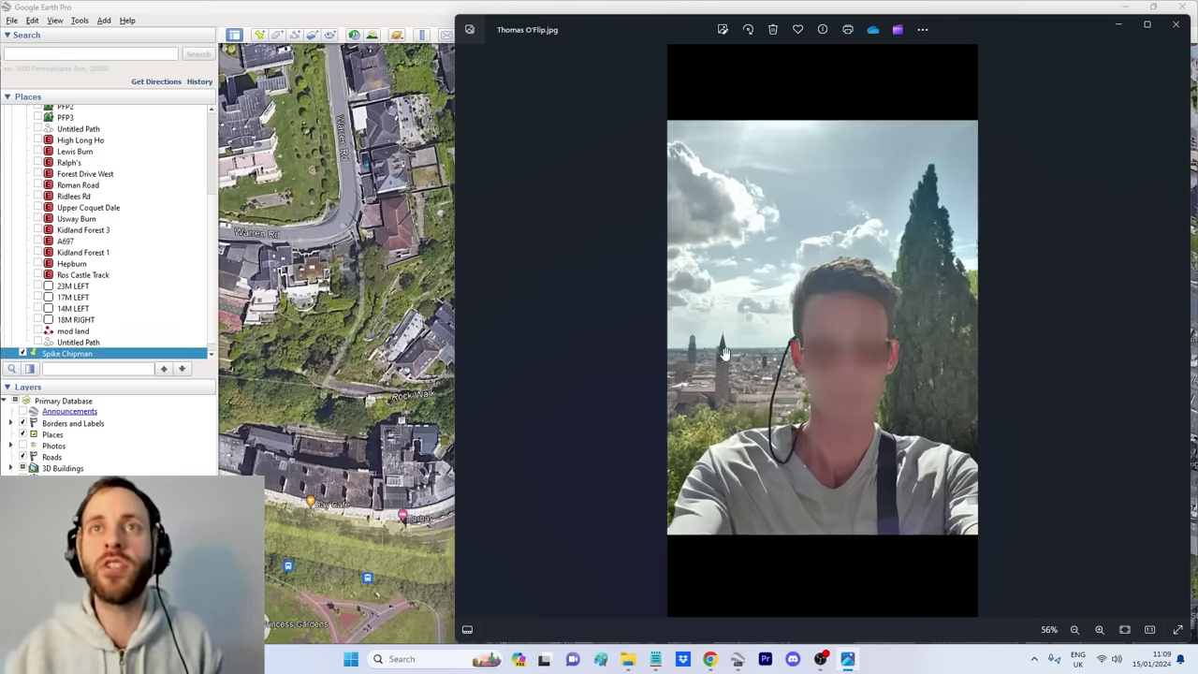
Step: Zoom in and pan around the two tall brick towers to study them
scroll(761, 382, "up", 8)
left_click_drag(608, 391, 789, 348)
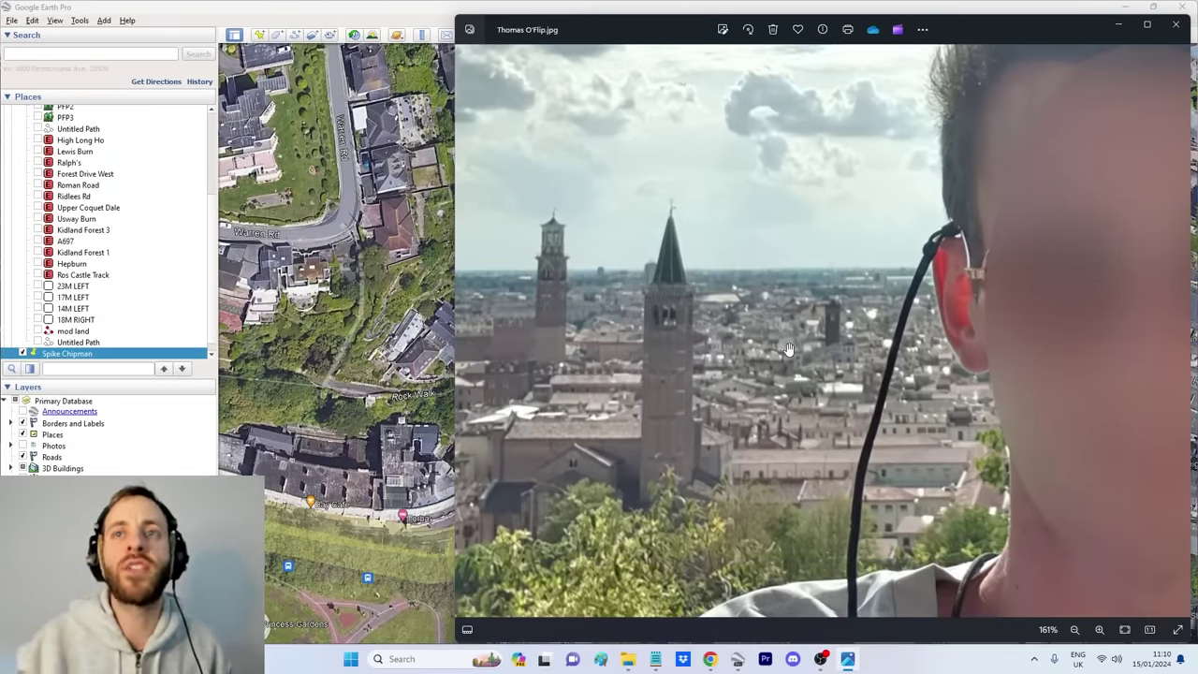
scroll(754, 356, "down", 5)
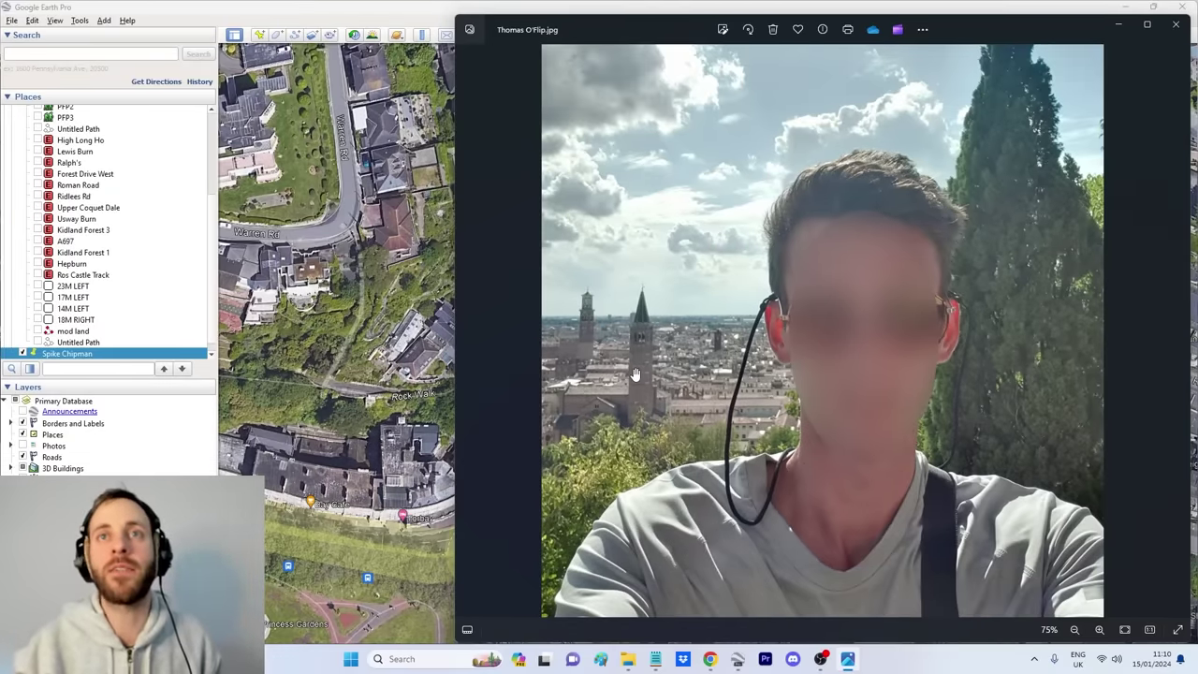
scroll(614, 372, "up", 3)
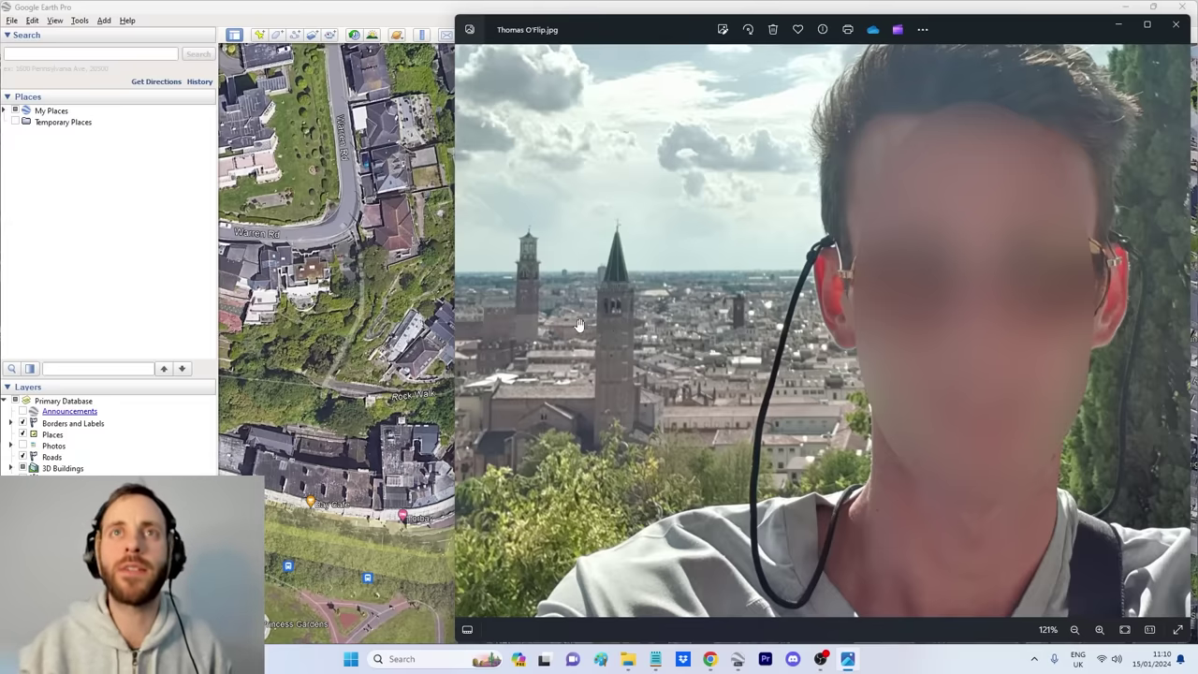
scroll(587, 329, "down", 2)
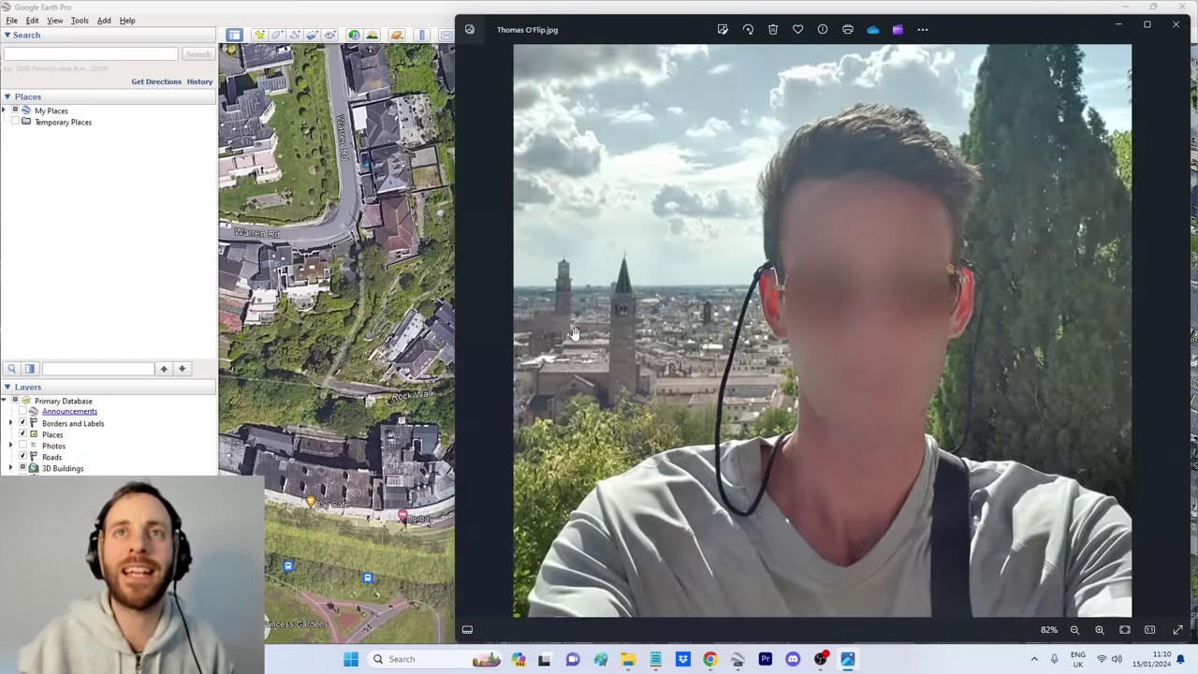
scroll(592, 329, "up", 3)
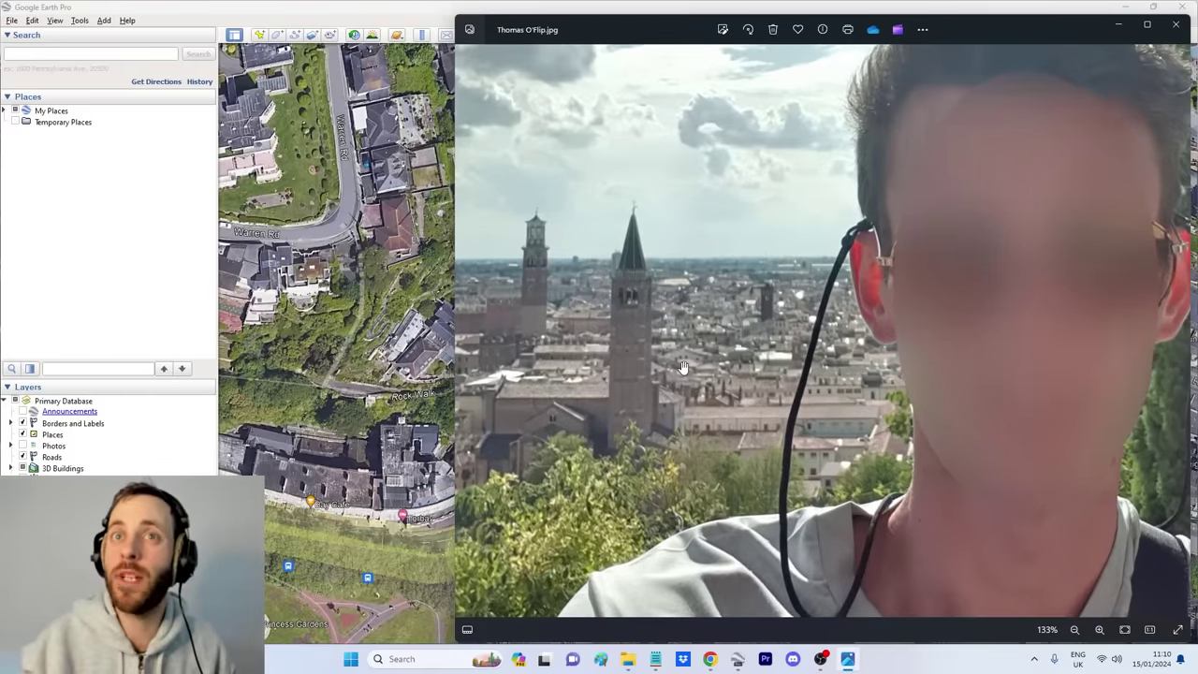
scroll(688, 381, "down", 2)
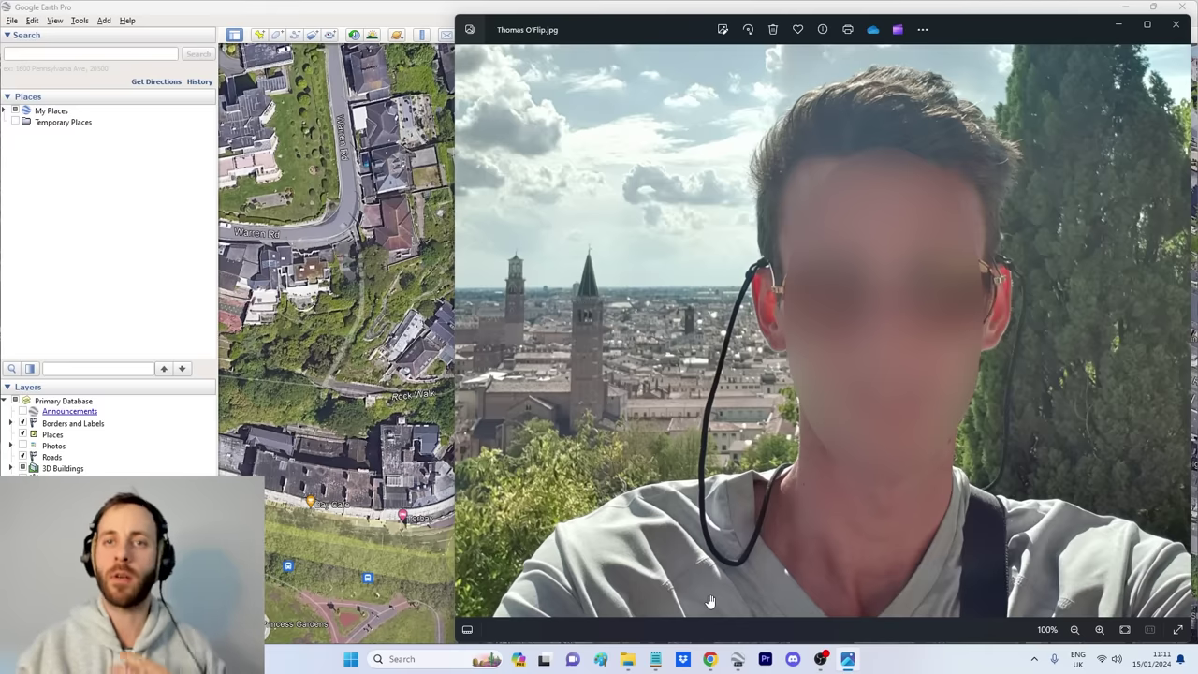
mouse_move(713, 662)
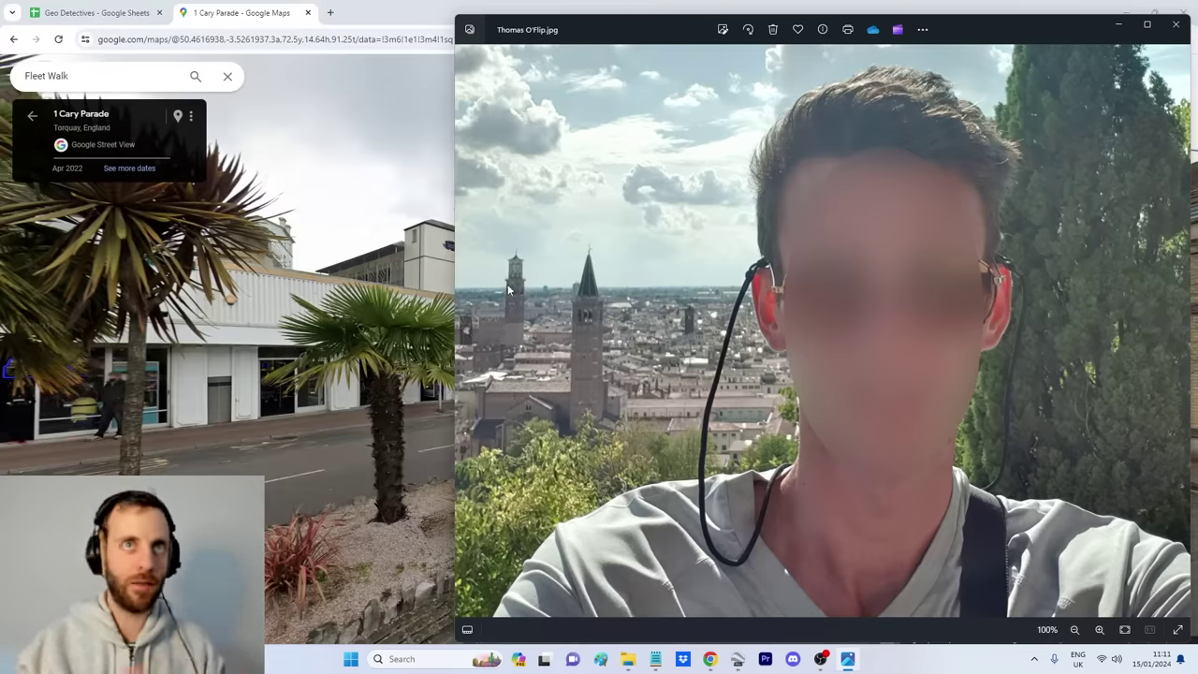
Step: Search image results for 'bologna skyline' and preview several, including the XII century and panorama shots
left_click(711, 659)
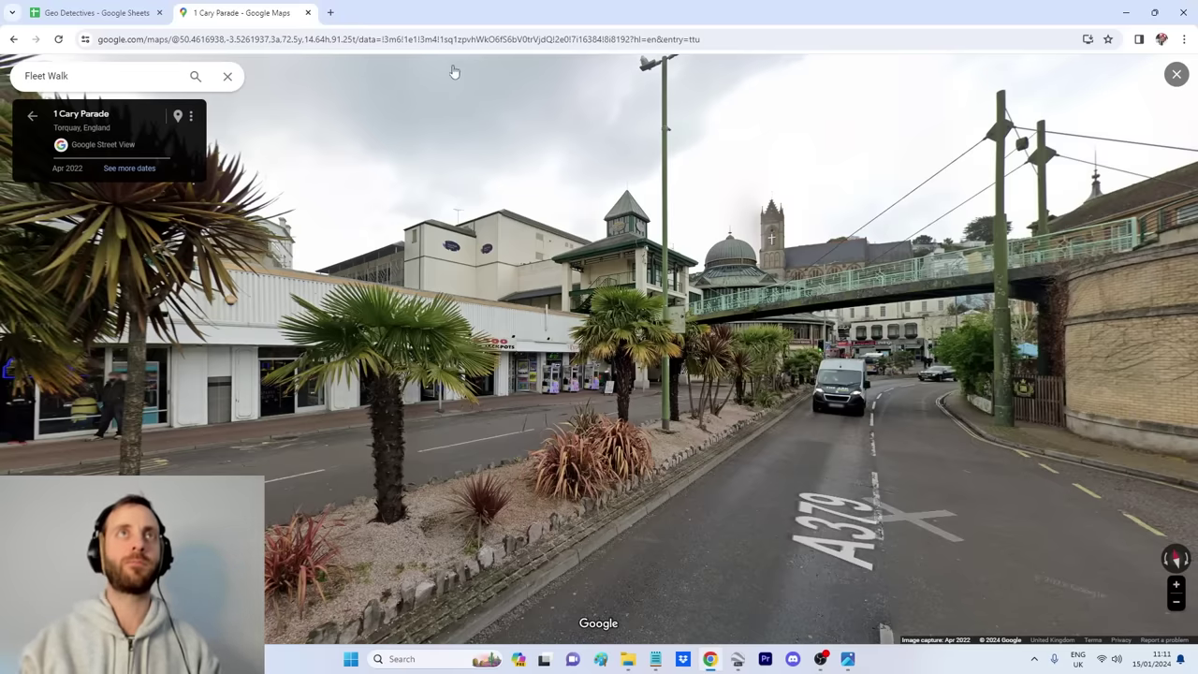
left_click(440, 38)
type("bologna skyline")
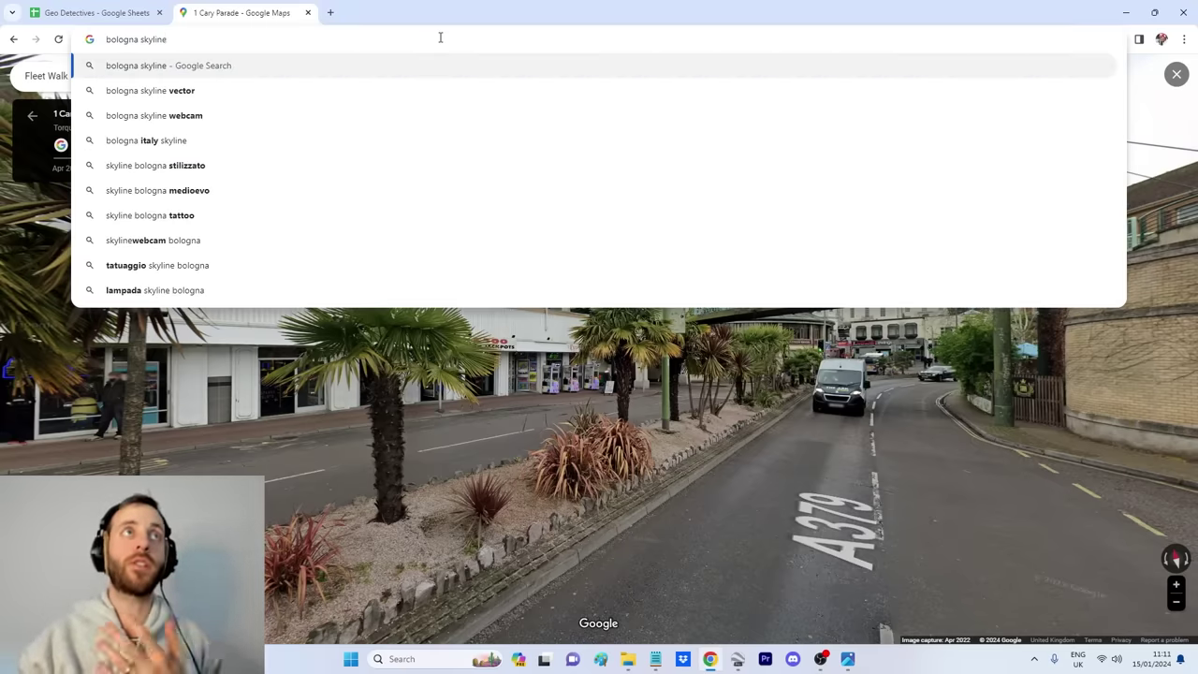
key("Return")
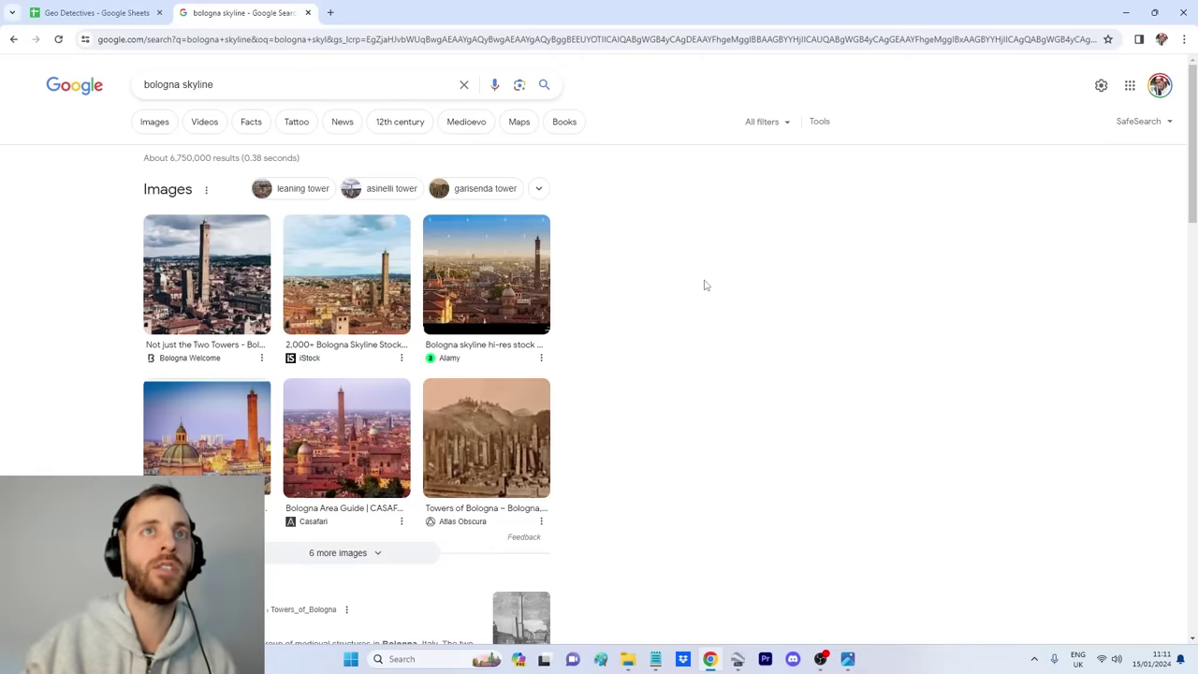
left_click(154, 125)
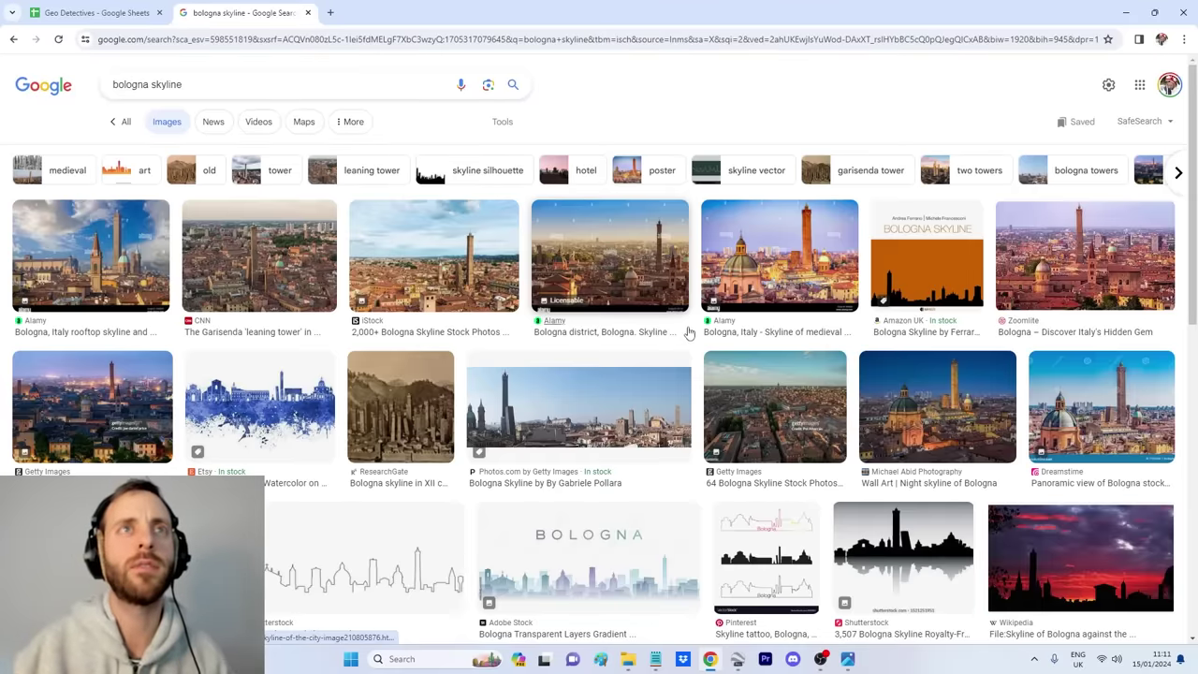
left_click(688, 334)
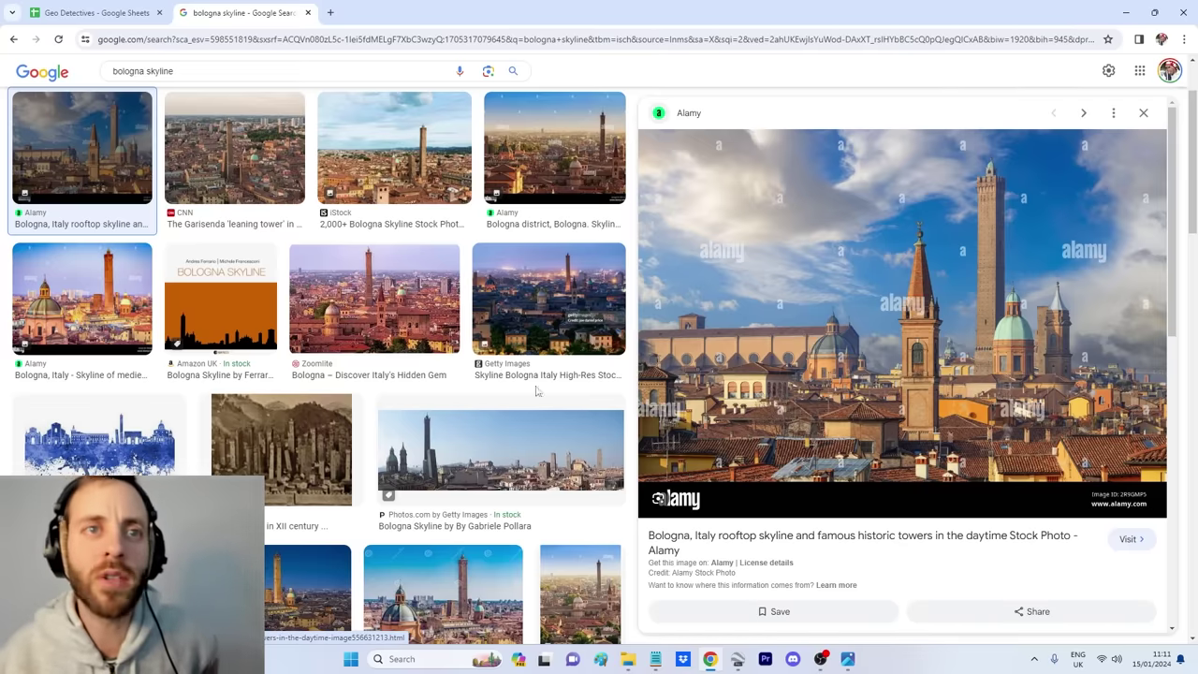
scroll(528, 393, "down", 3)
scroll(496, 404, "up", 2)
left_click(290, 387)
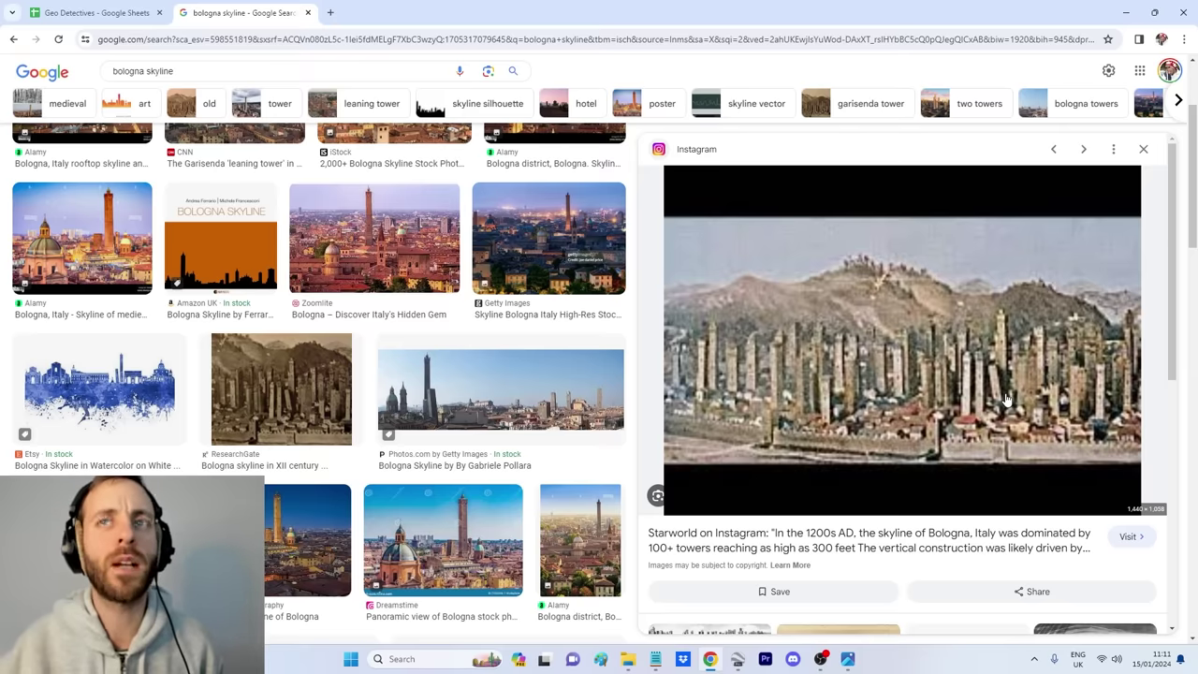
left_click(547, 391)
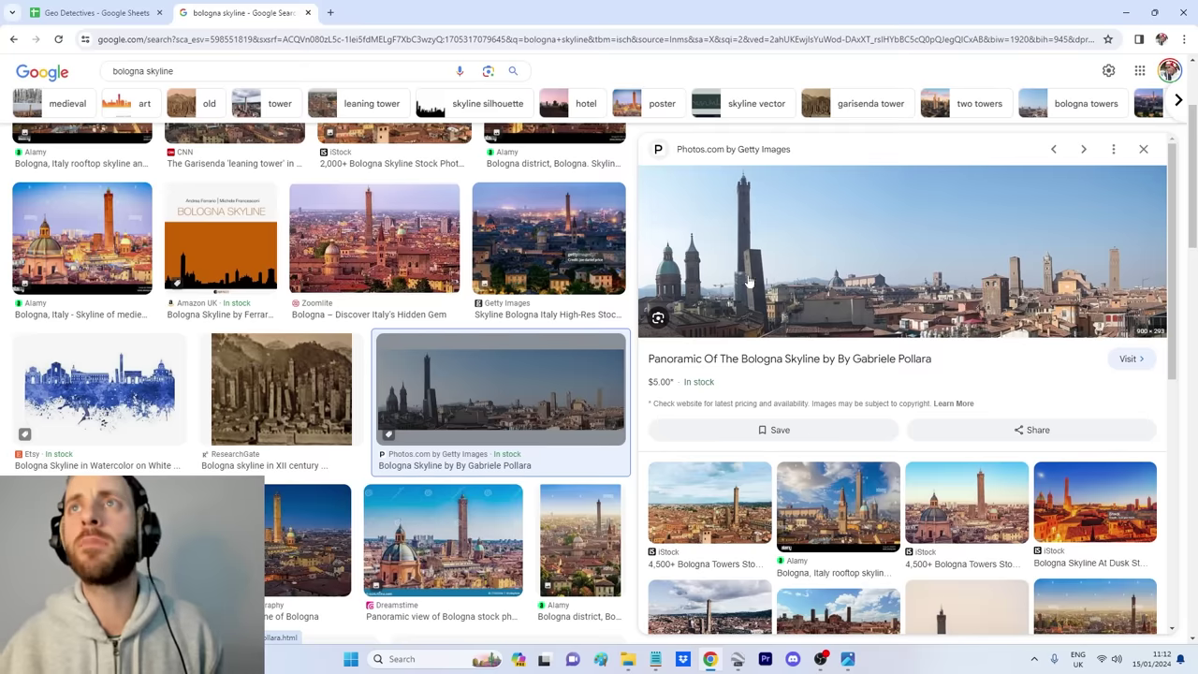
scroll(721, 292, "up", 2)
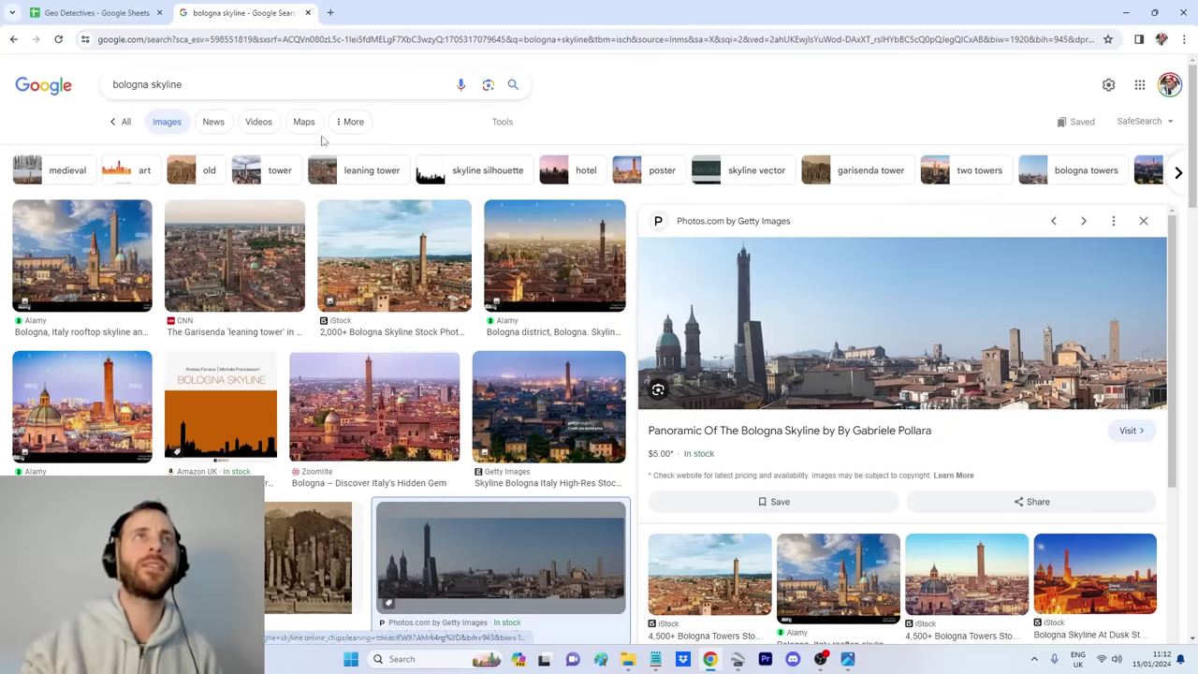
Step: Change the search to 'florence skyline' and preview the Shutterstock Florence image
left_click_drag(132, 84, 44, 84)
type("florence")
key("Return")
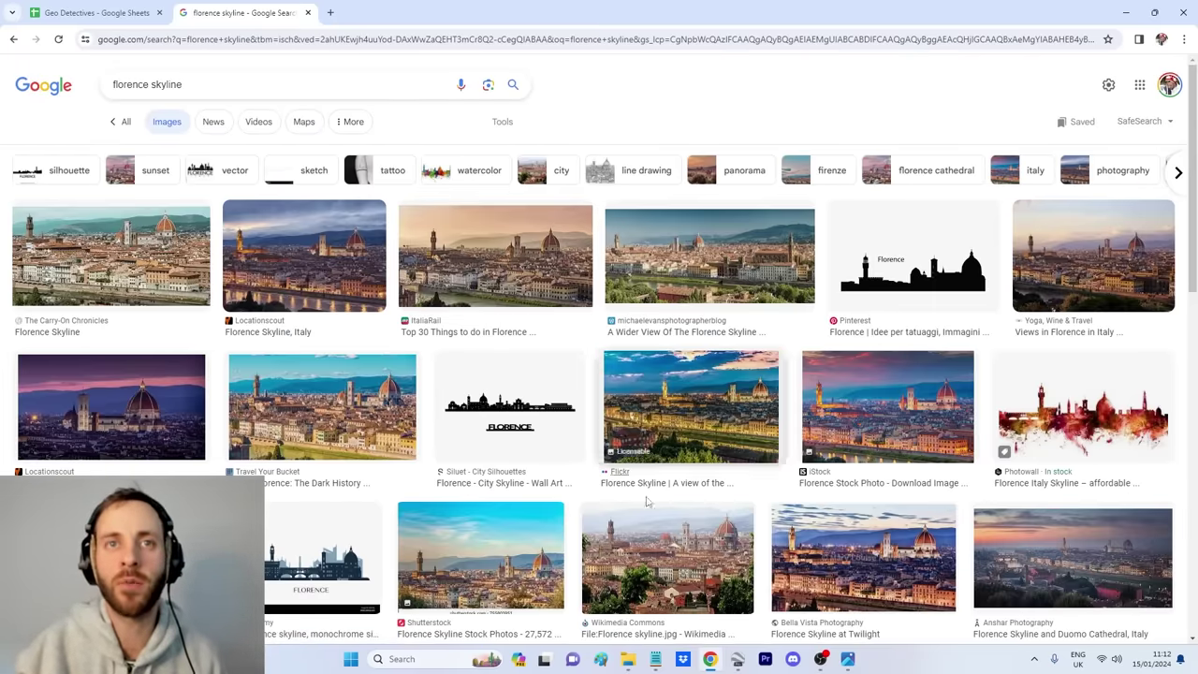
left_click(482, 554)
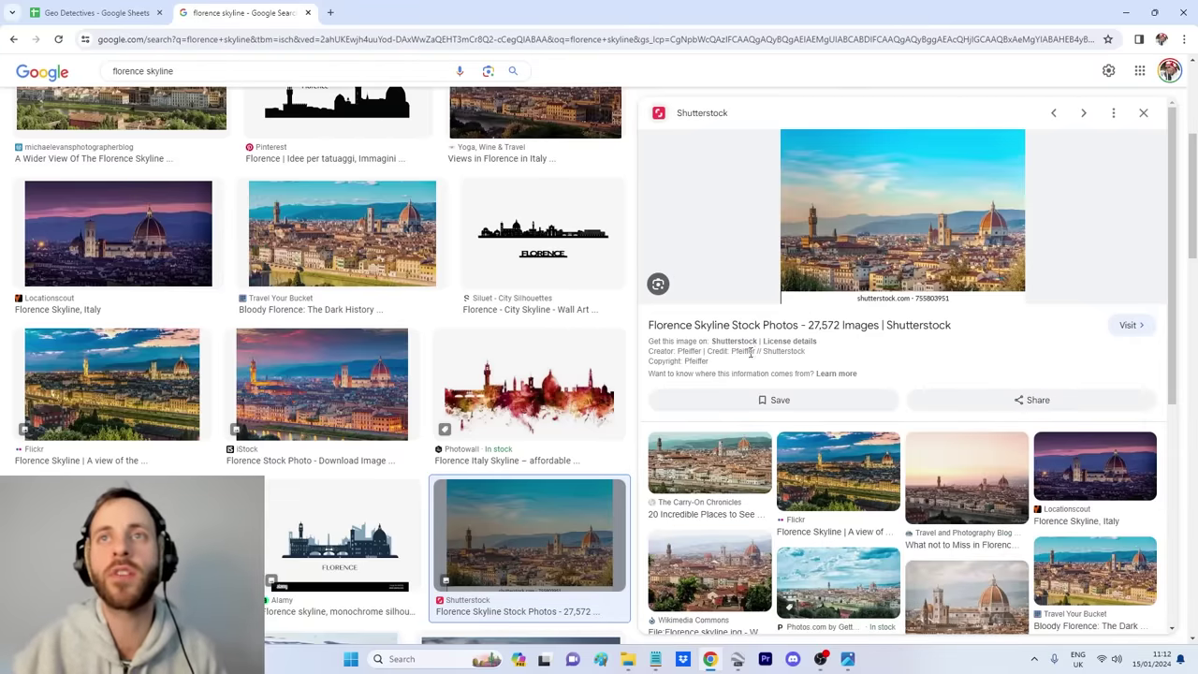
scroll(750, 356, "up", 2)
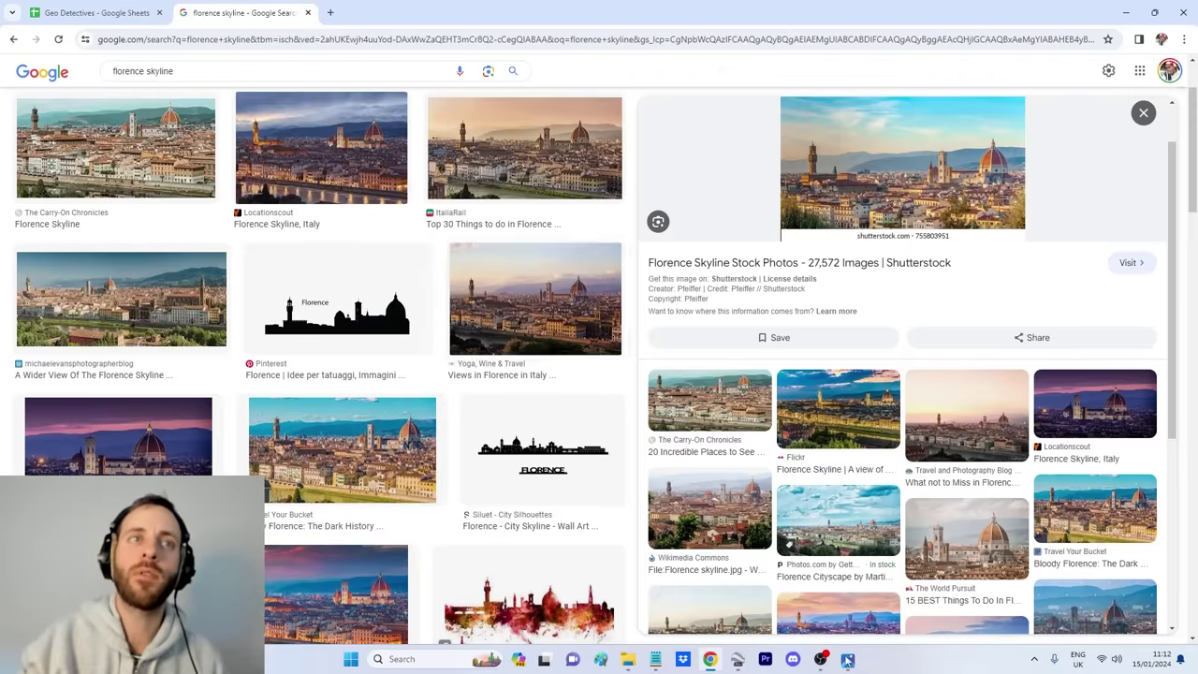
scroll(487, 272, "up", 2)
Step: Run an image search for 'rome skyline' instead
left_click(204, 104)
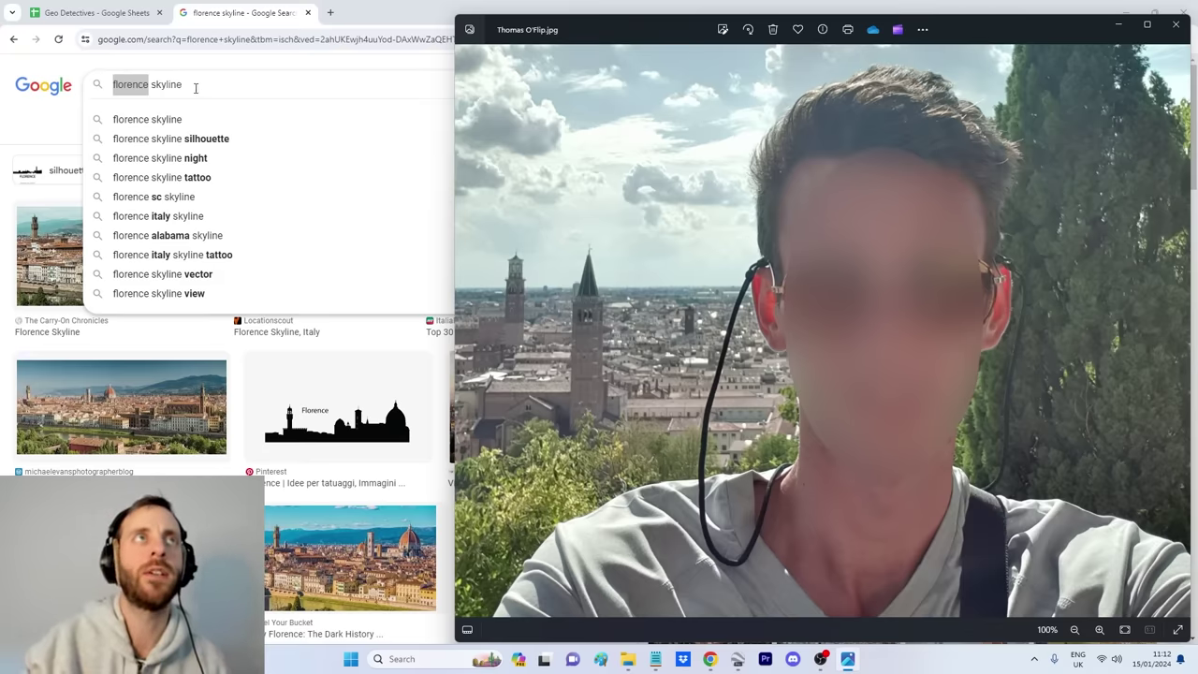
left_click(148, 84)
left_click_drag(148, 85, 2, 84)
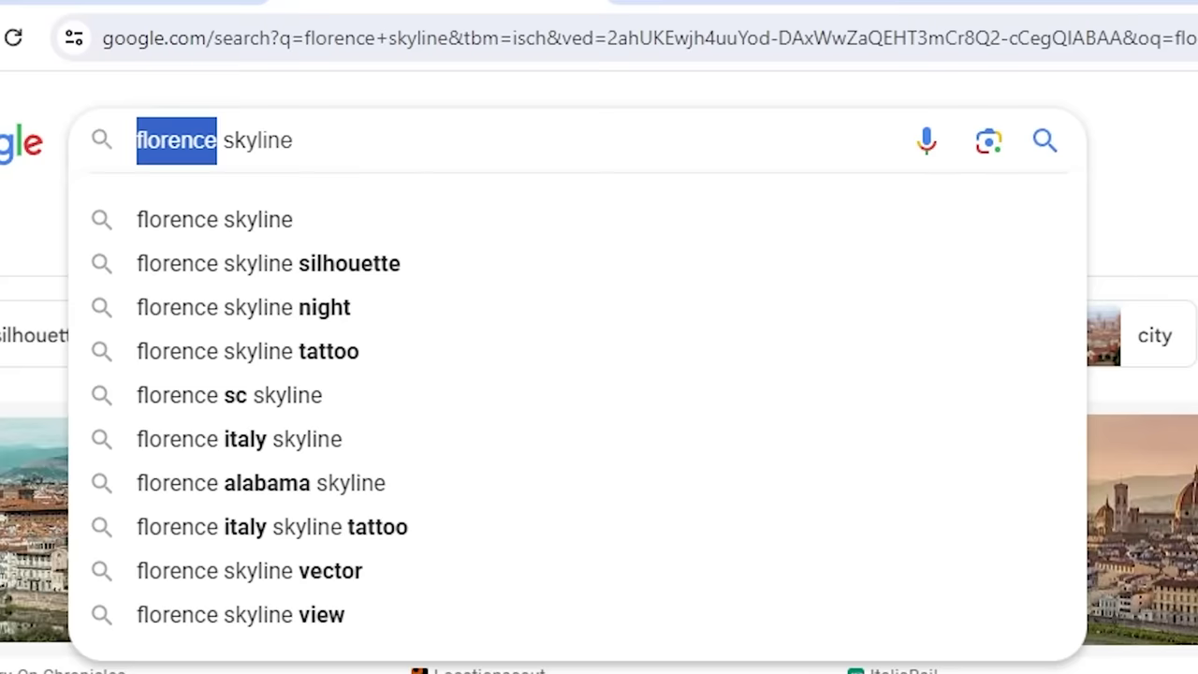
type("rome")
key("Return")
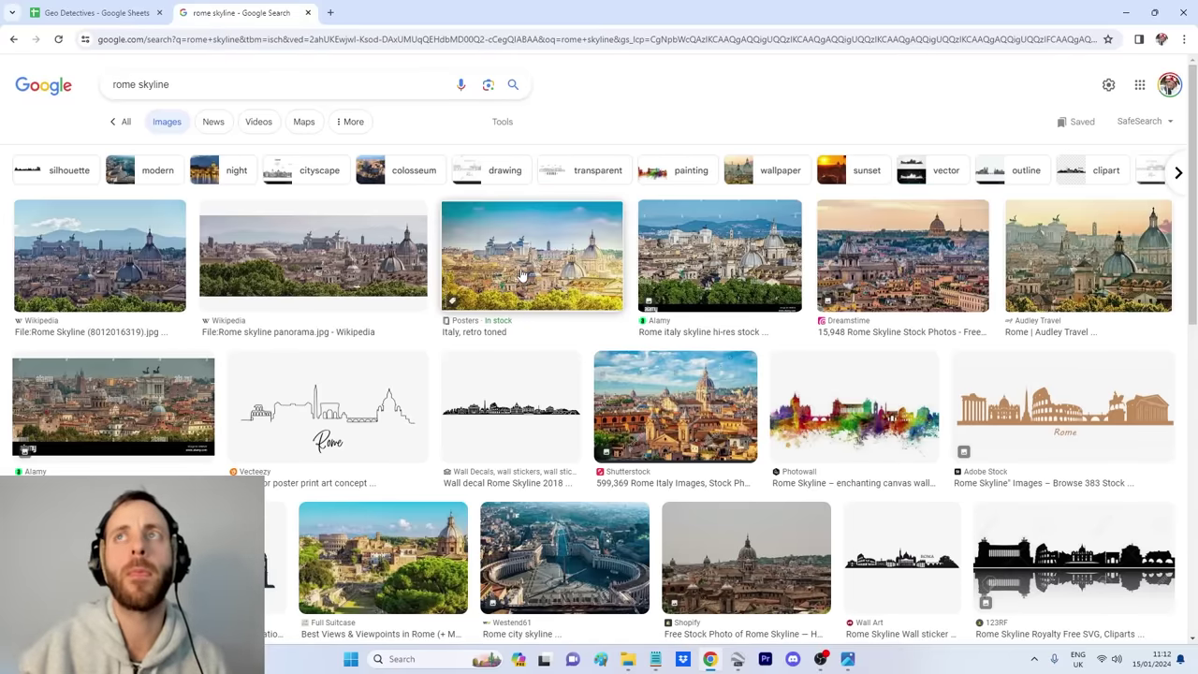
Step: Swap the query to 'verona skyline' and run it
left_click_drag(137, 84, 45, 86)
type("verona")
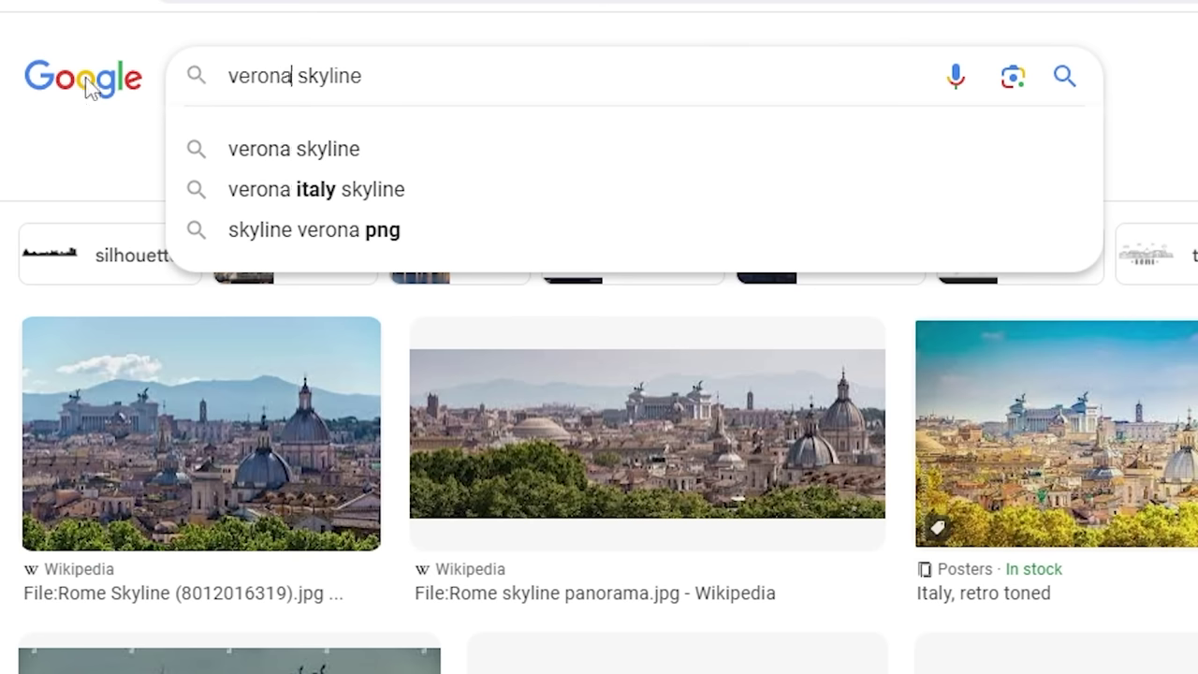
key("Return")
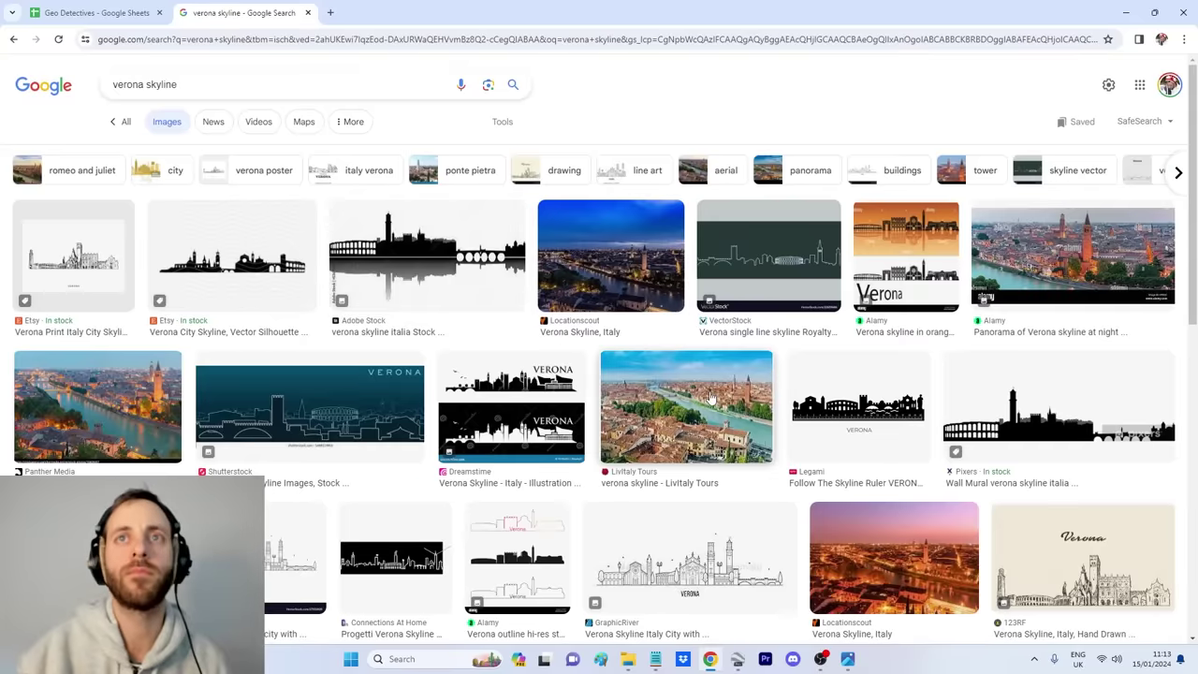
Step: Compare a LivItaly Tours Verona skyline preview with the zoomed-in selfie, then focus Google Earth Pro's search
left_click(714, 401)
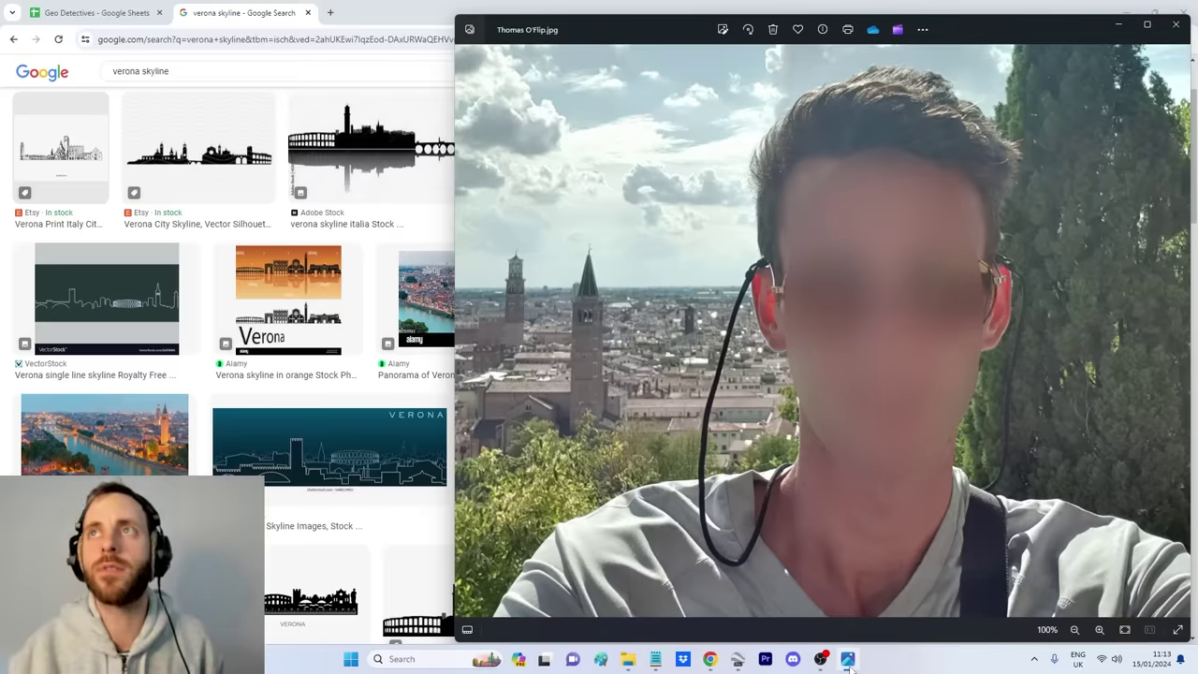
scroll(571, 321, "up", 1)
scroll(609, 337, "up", 1)
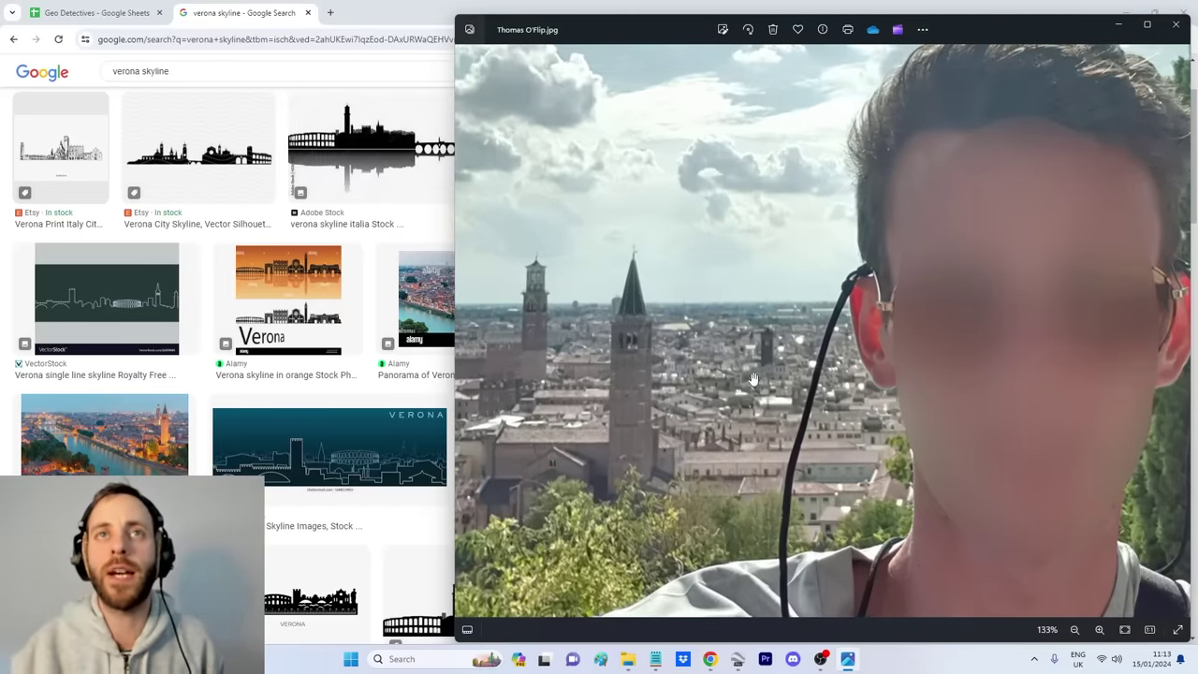
left_click(739, 659)
left_click(103, 54)
Step: Fly to 'Verona, VR, Italy' and tilt and orbit to a near-ground 3D view of the old town
type("verona")
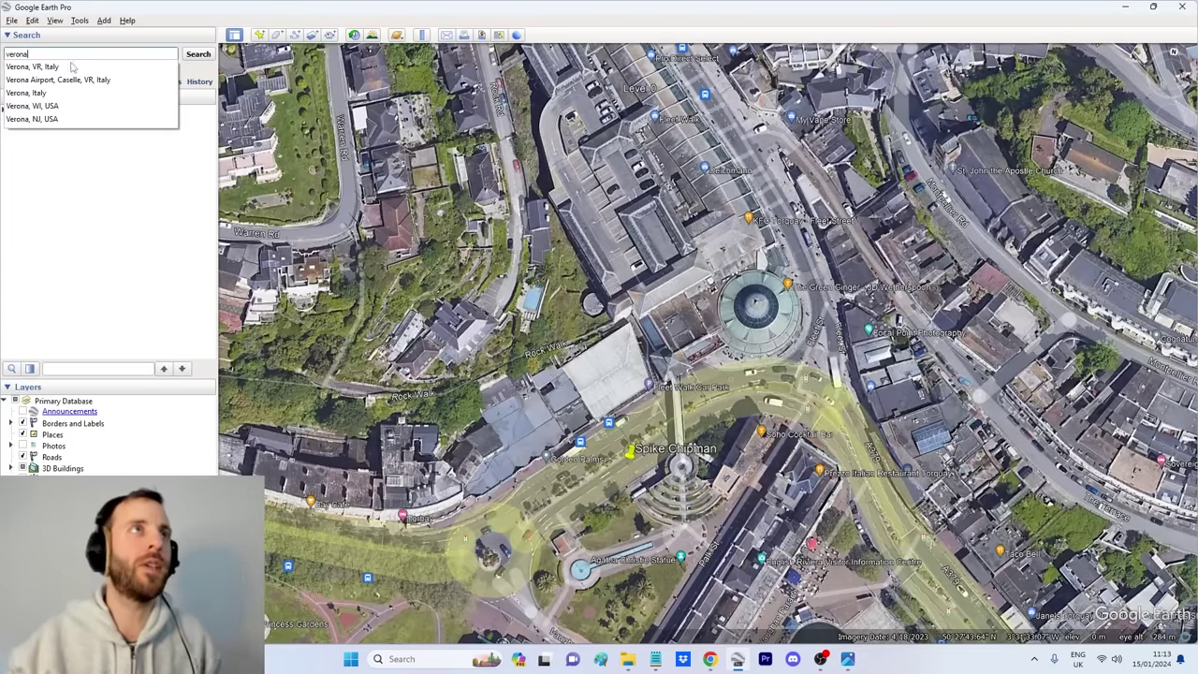
left_click(60, 69)
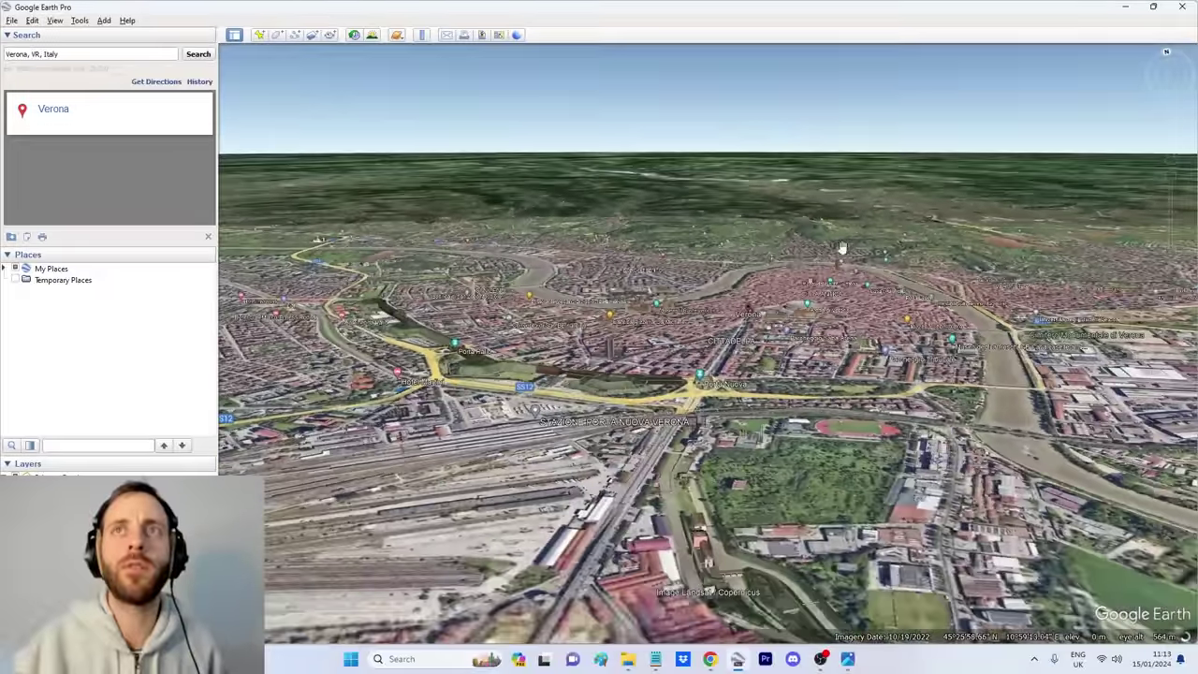
scroll(843, 248, "up", 3)
left_click_drag(842, 332, 841, 314)
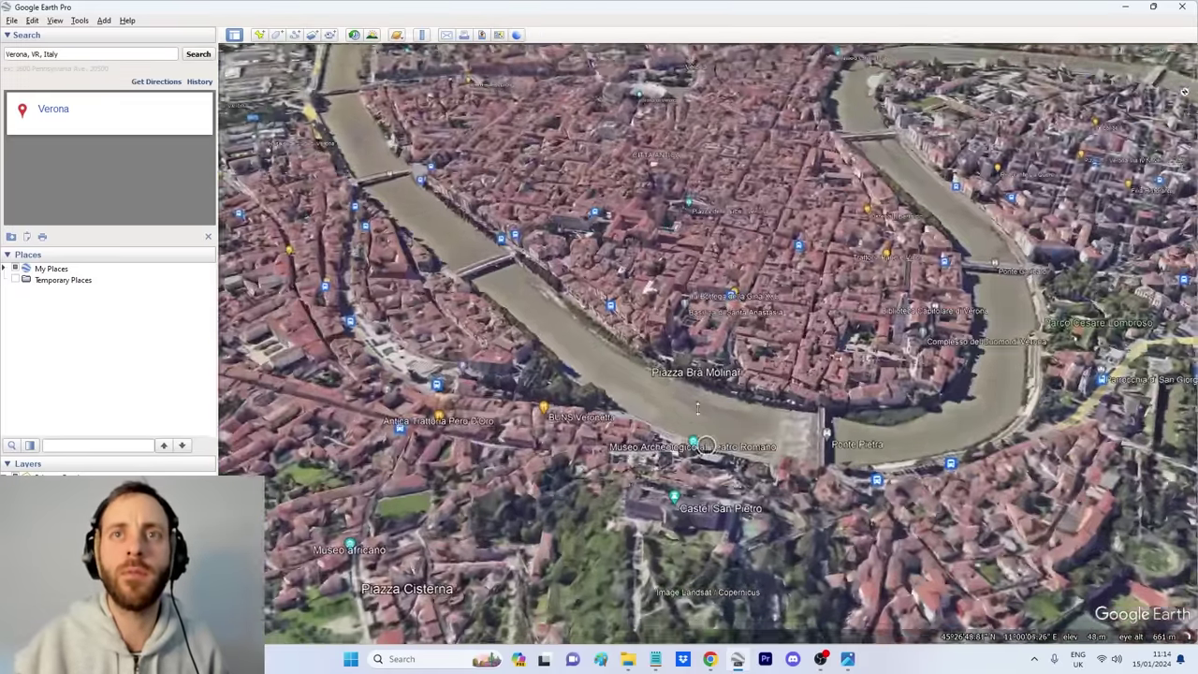
left_click_drag(697, 408, 720, 587)
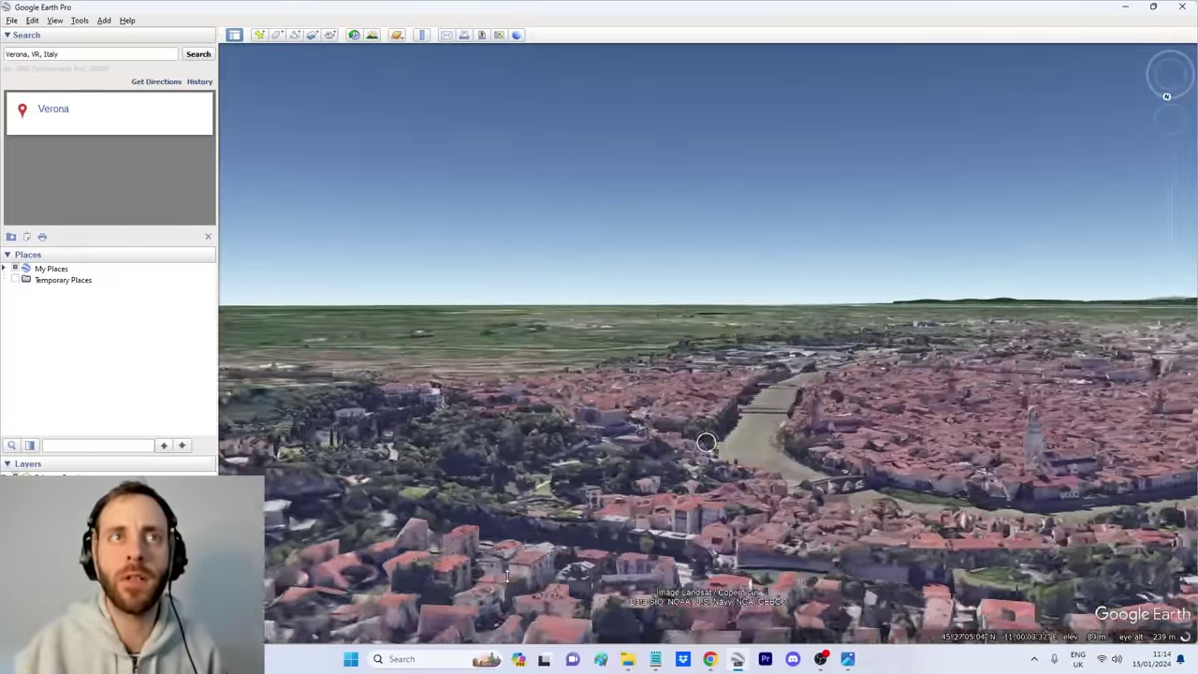
scroll(707, 443, "up", 2)
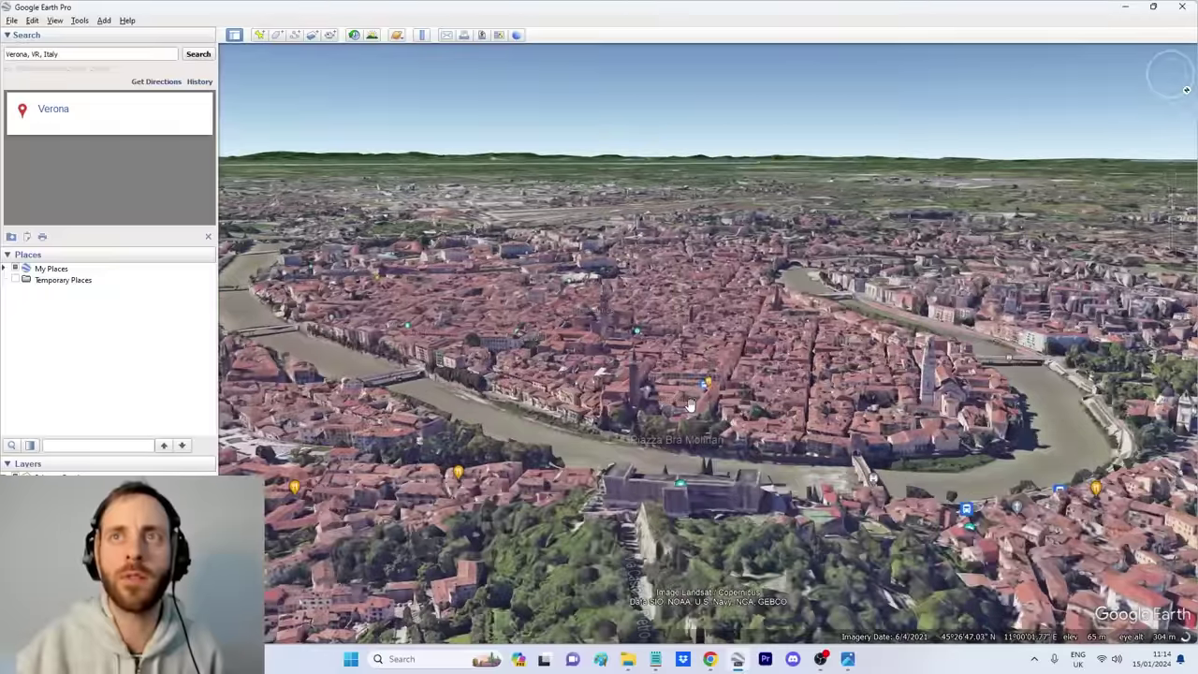
scroll(686, 397, "down", 3)
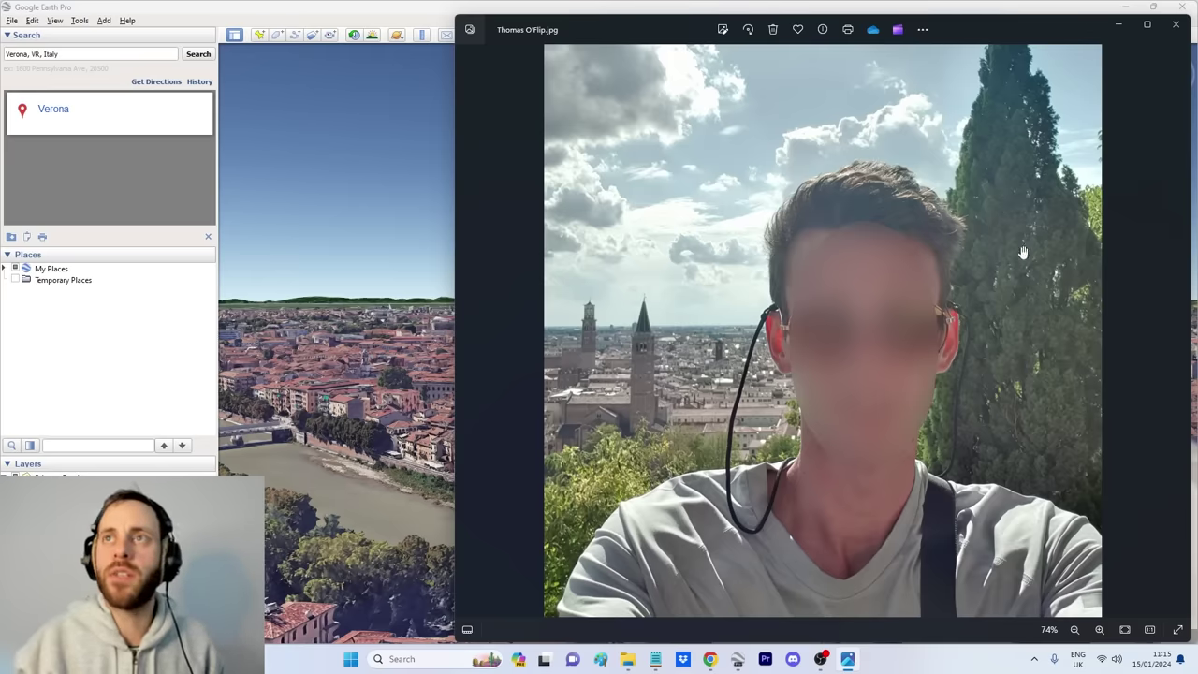
Step: Zoom toward the cypress-lined hillside across the river, down to Piazzale Castel San Pietro
left_click(738, 659)
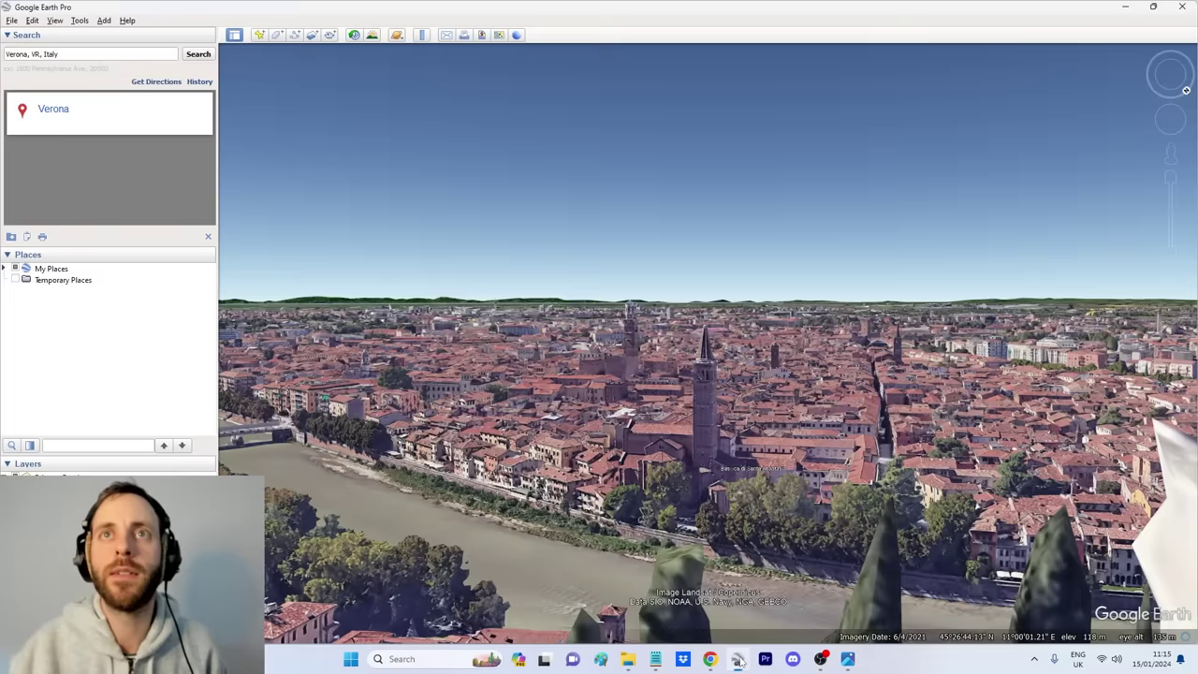
scroll(723, 441, "up", 3)
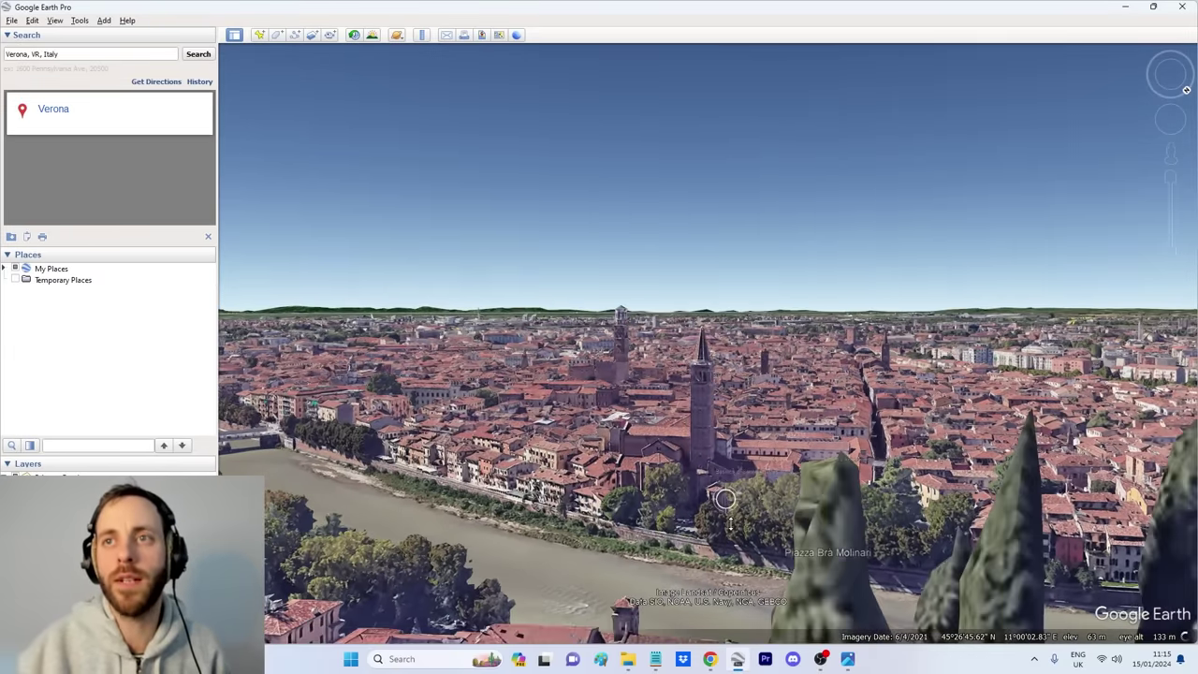
scroll(725, 530, "up", 2)
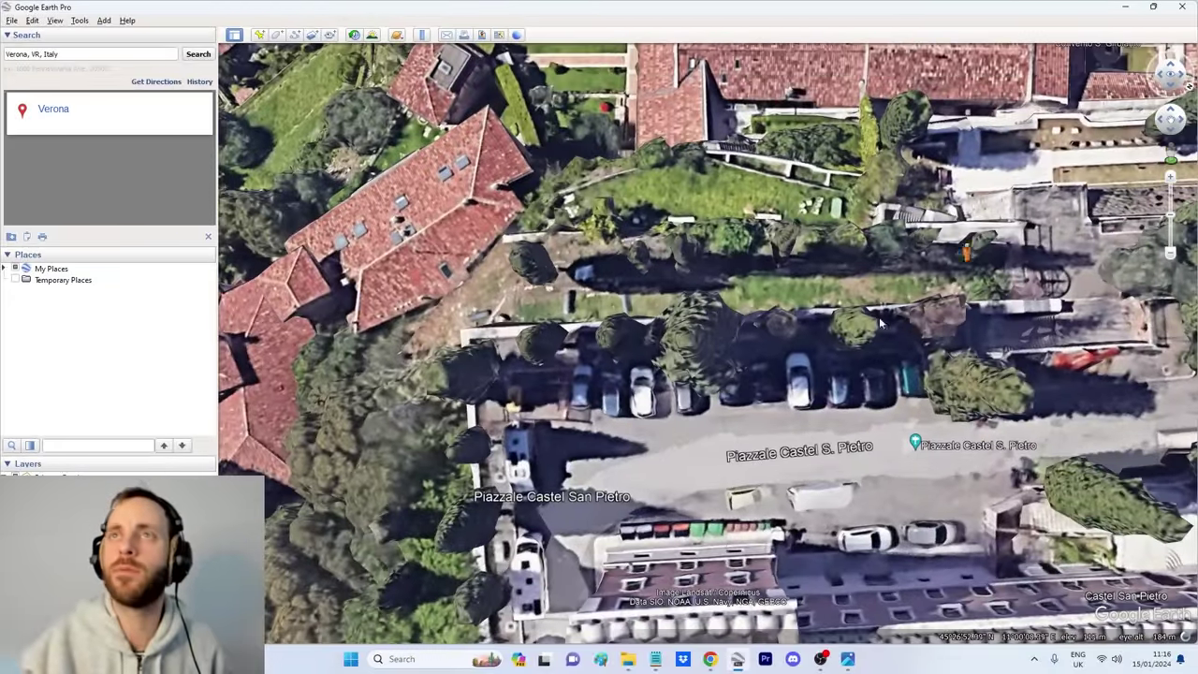
Step: Drop into Street View at Piazzale Castel San Pietro and walk the terrace, centring the city towers
left_click_drag(1170, 161, 882, 355)
left_click(633, 407)
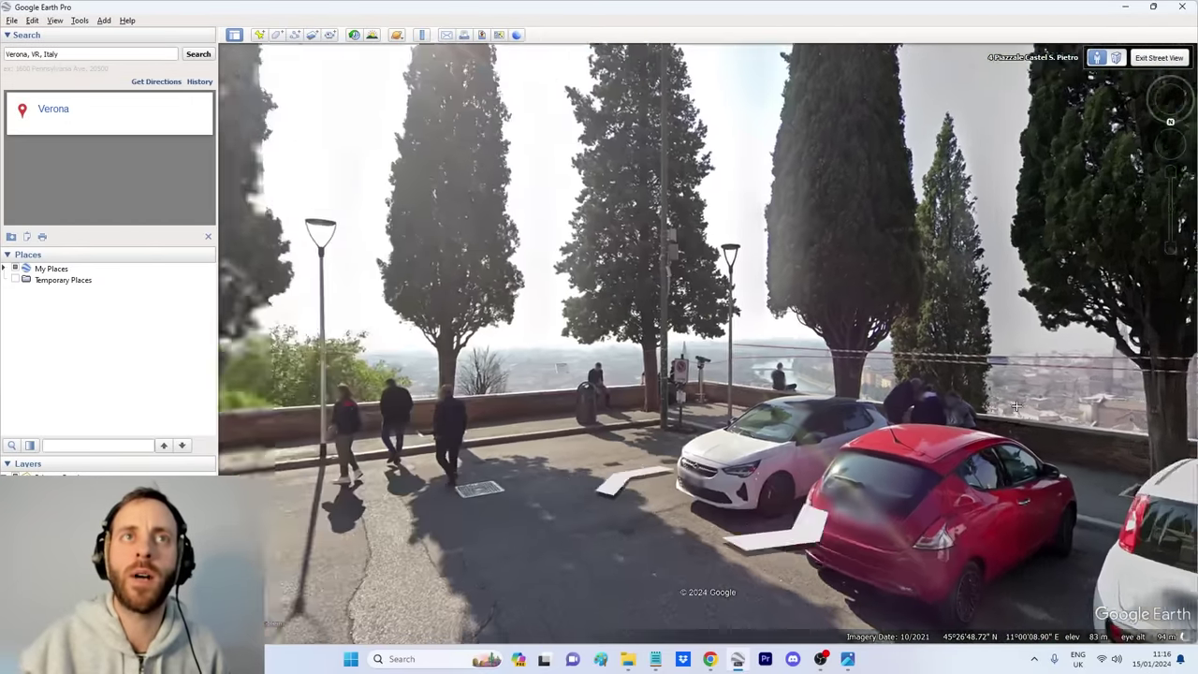
left_click_drag(1016, 405, 702, 381)
left_click(775, 324)
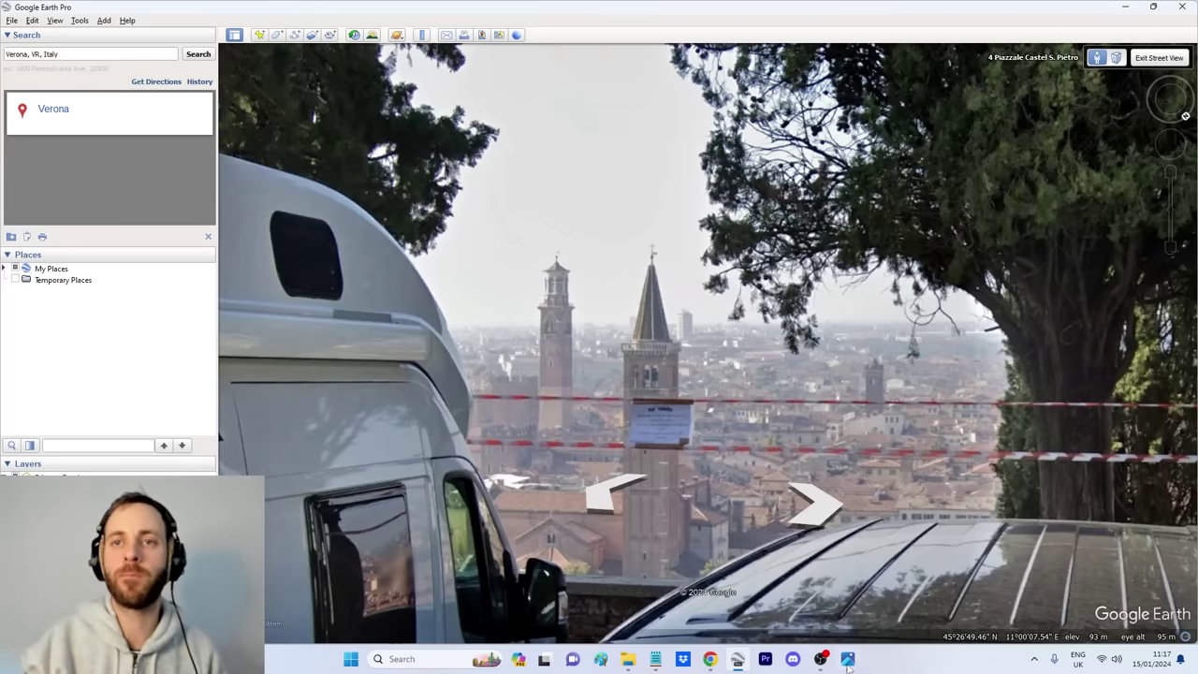
left_click_drag(630, 327, 707, 326)
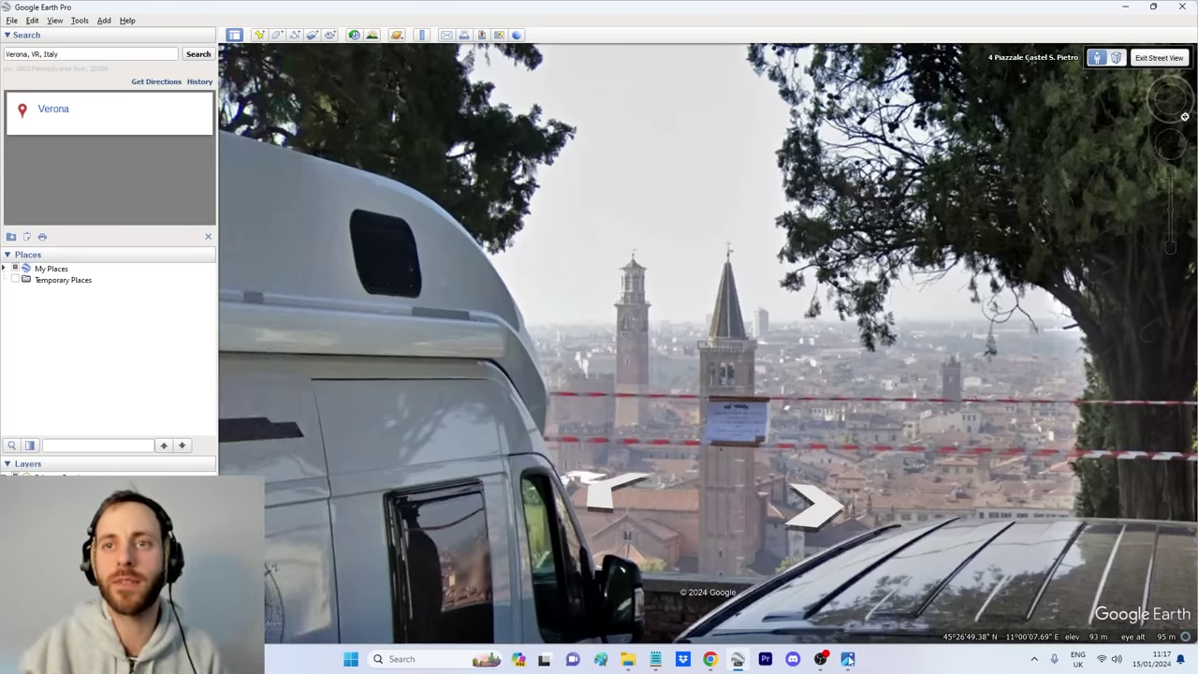
Step: Compare the towers with the zoomed selfie, then continue along the path to the lamp-post panorama
left_click(847, 659)
scroll(709, 433, "up", 8)
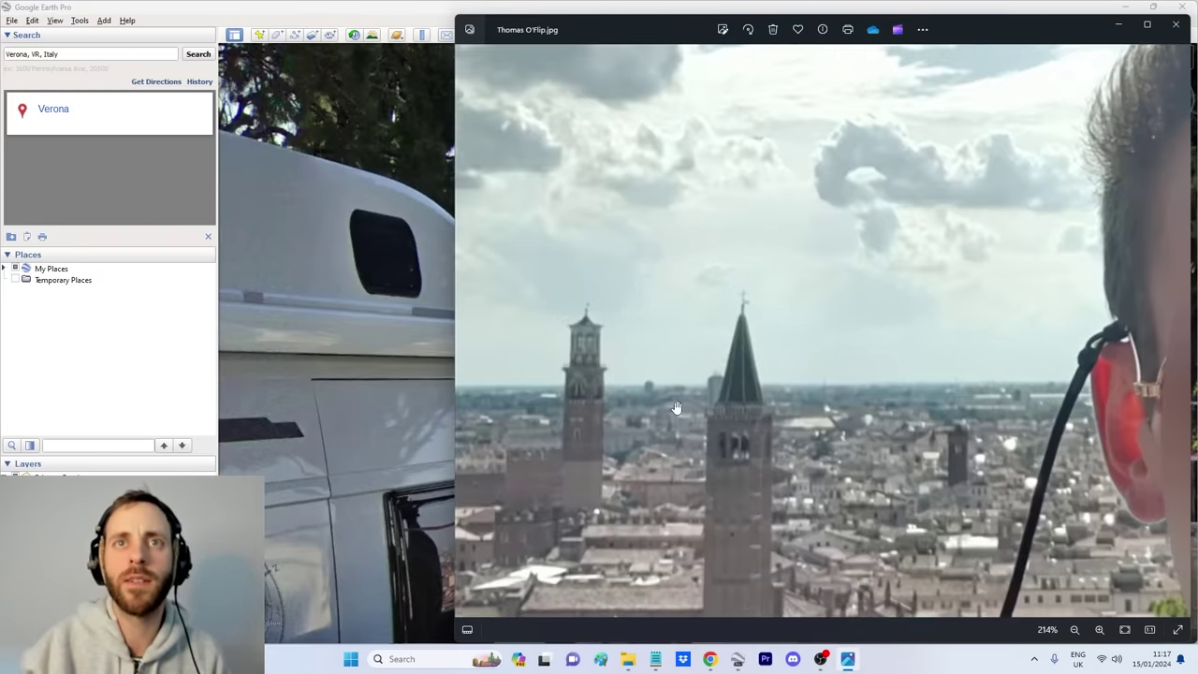
scroll(683, 342, "up", 2)
key("alt+Tab")
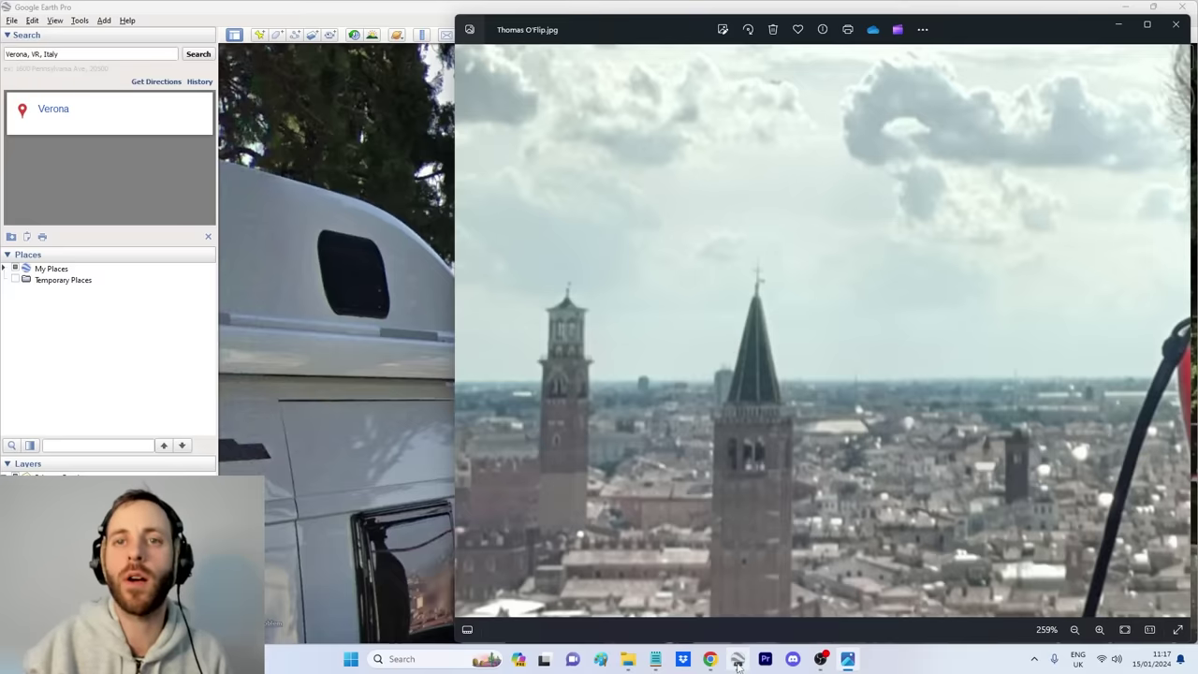
left_click(738, 659)
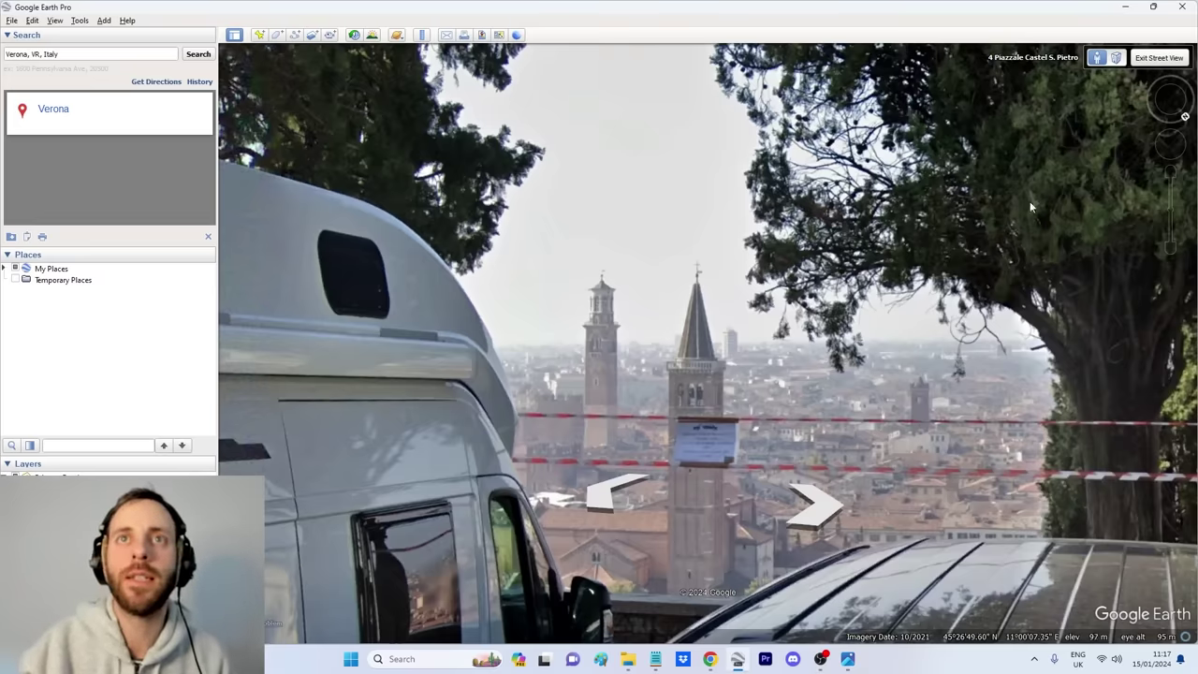
left_click(615, 489)
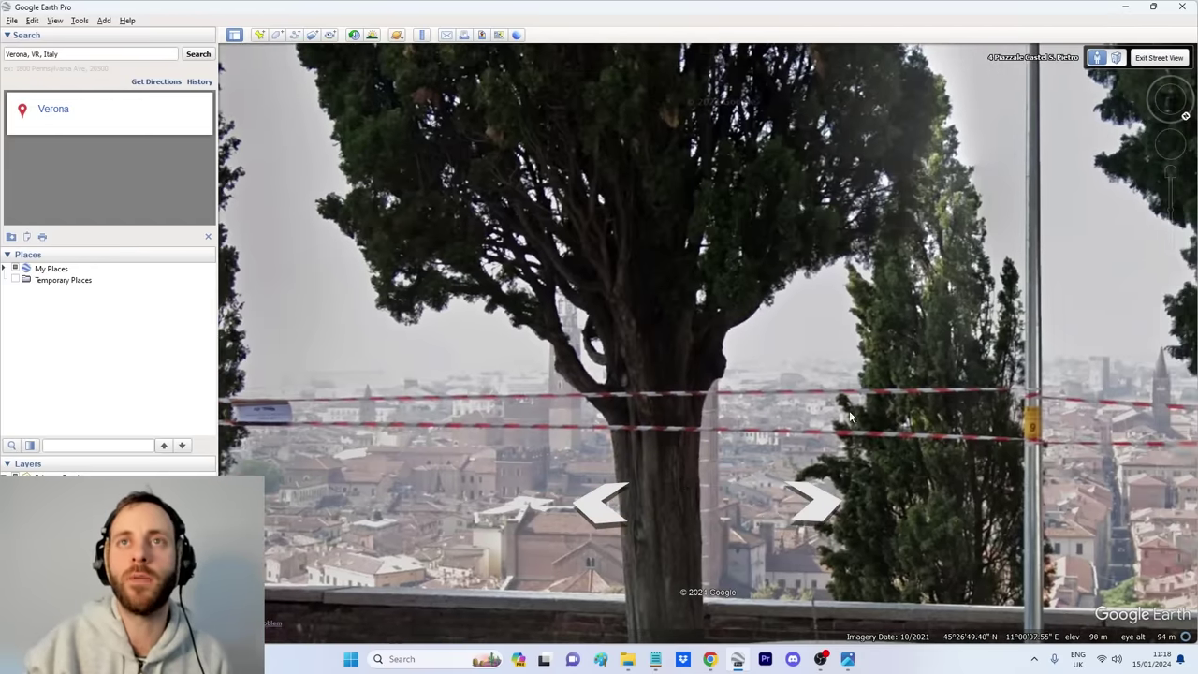
left_click(623, 360)
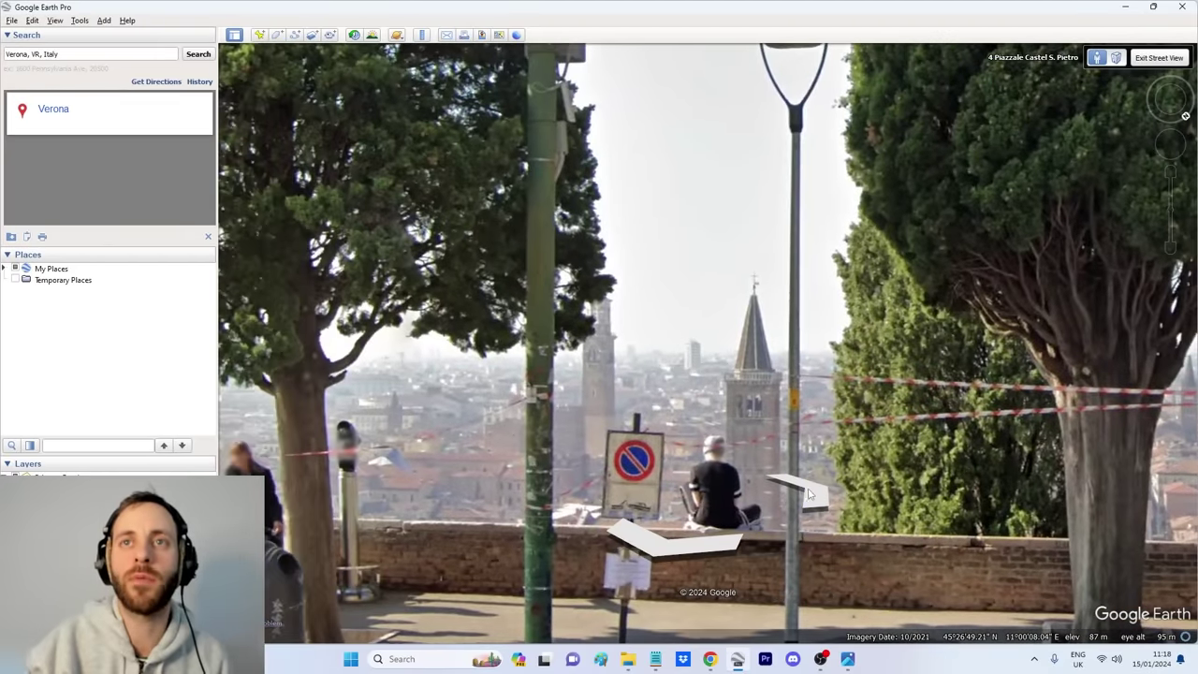
scroll(815, 484, "down", 3)
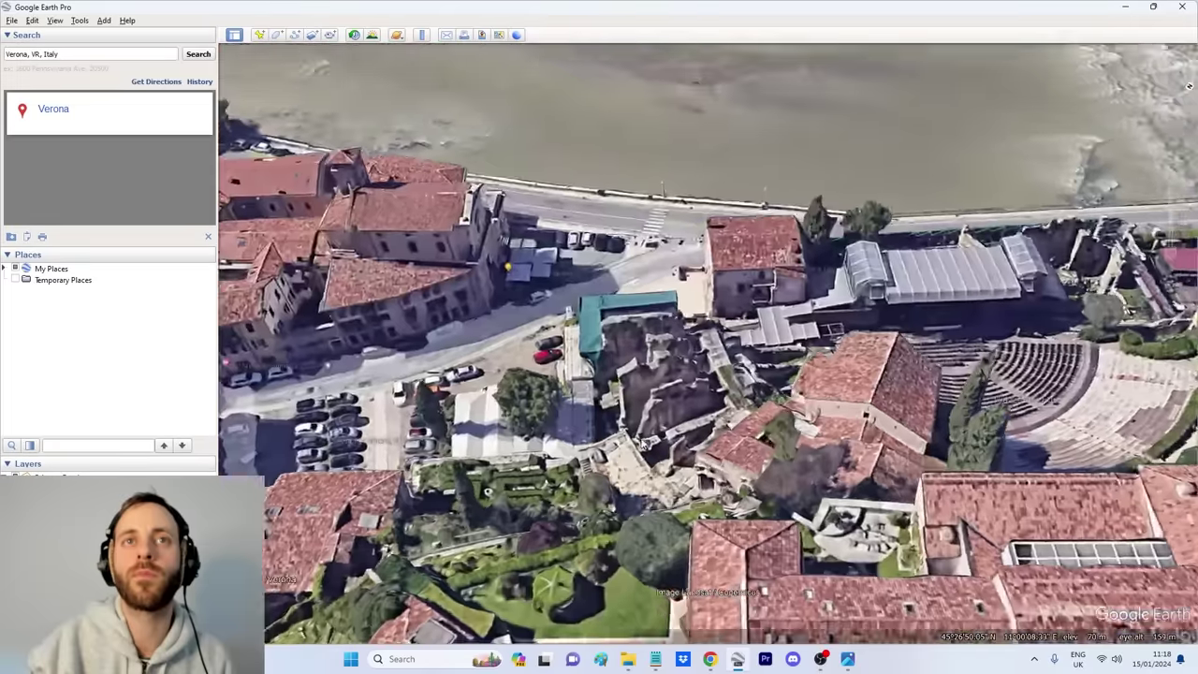
scroll(659, 448, "up", 3)
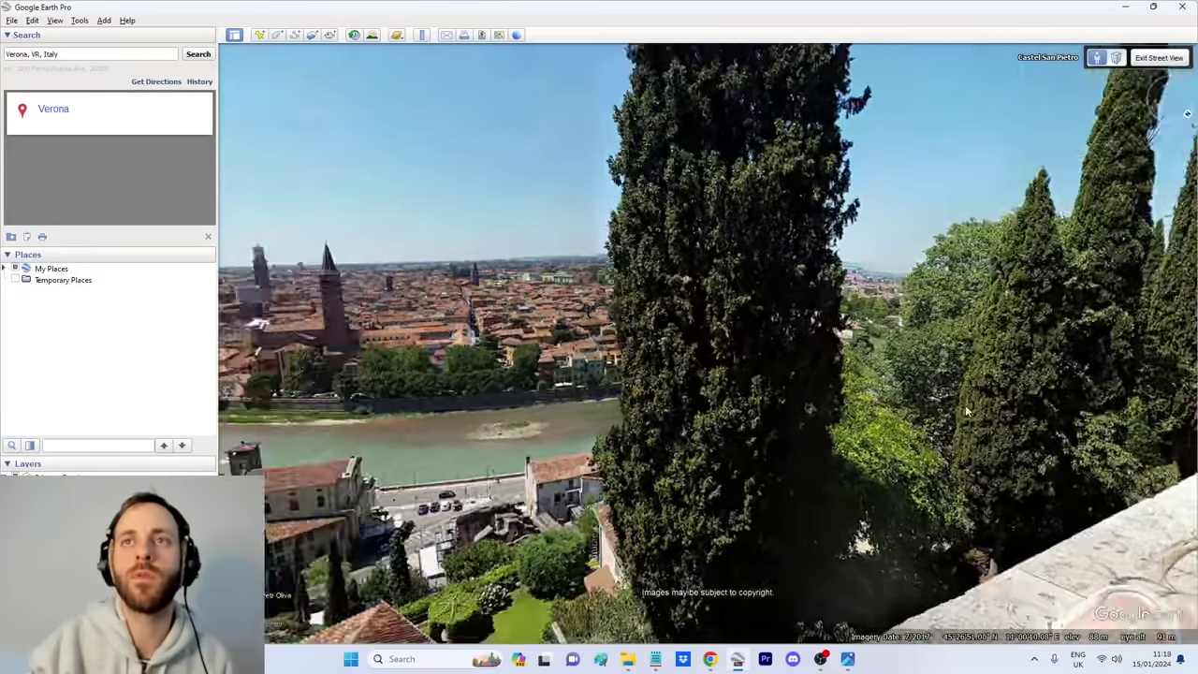
Step: Turn the panorama toward the river, recheck it against the selfie, then exit ground-level view
left_click_drag(967, 410, 681, 399)
left_click(848, 659)
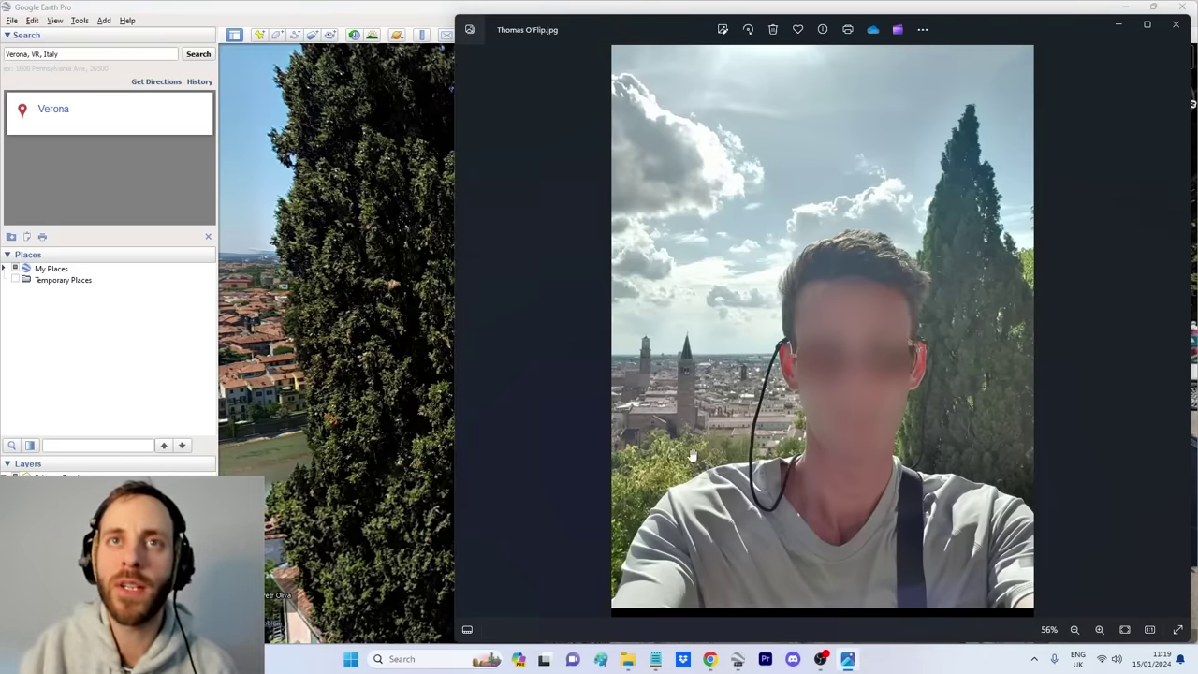
key("alt+Tab")
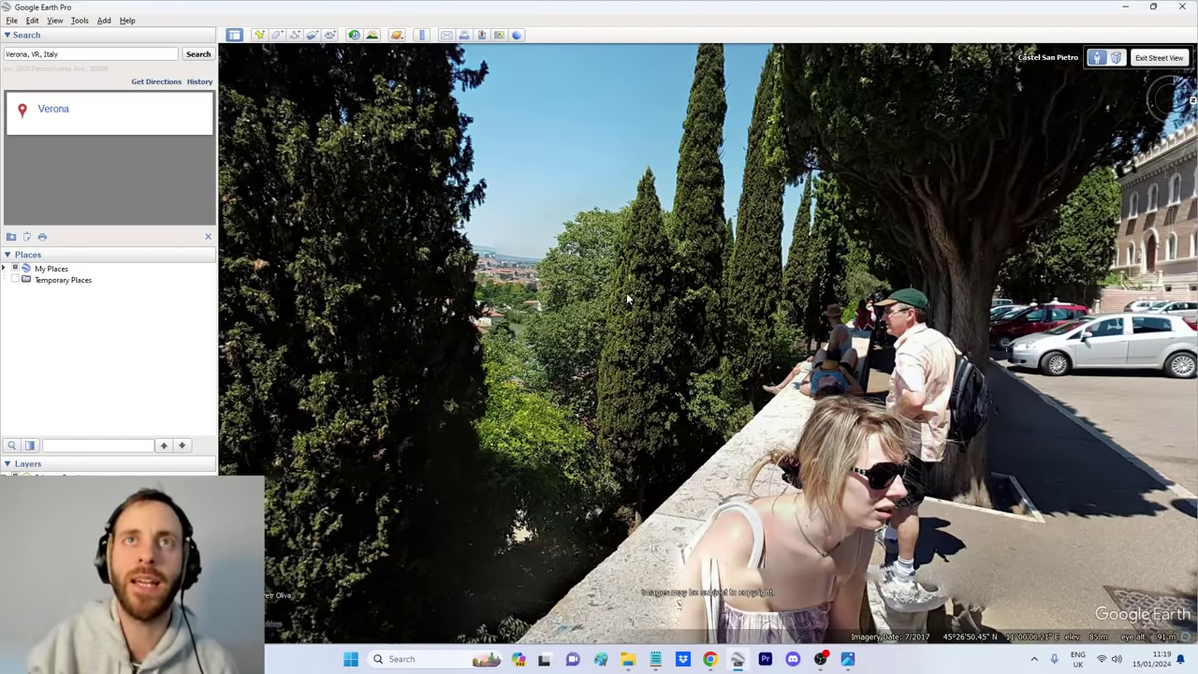
left_click(848, 660)
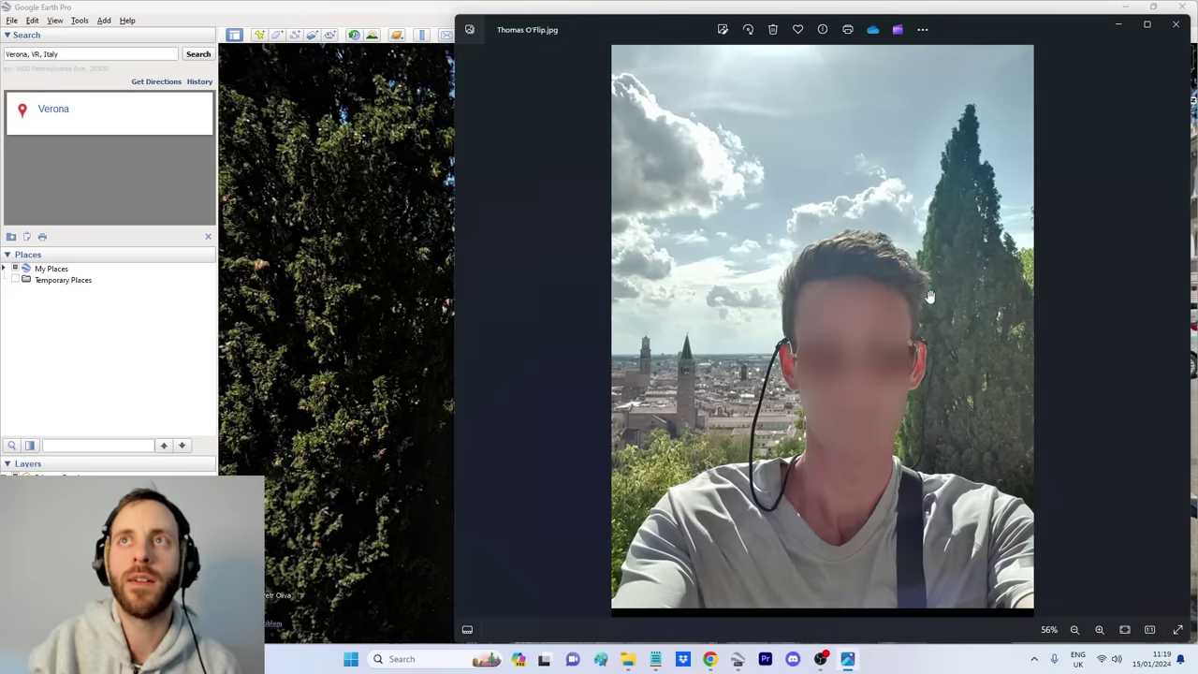
left_click(382, 468)
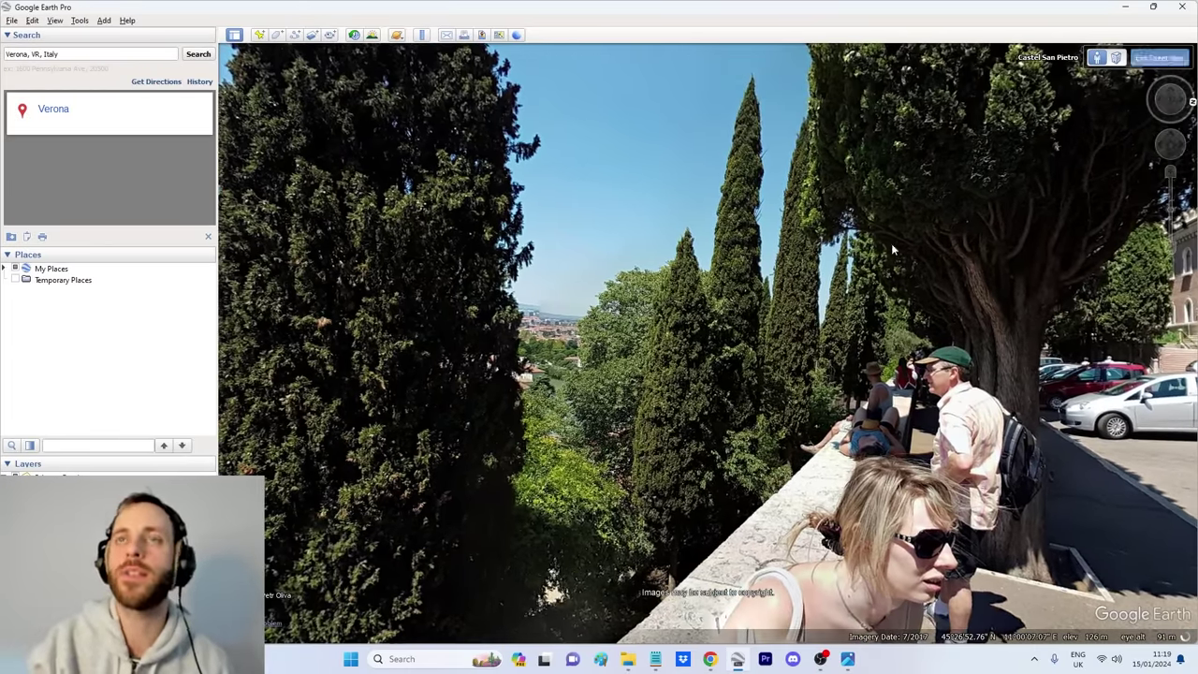
left_click(1158, 58)
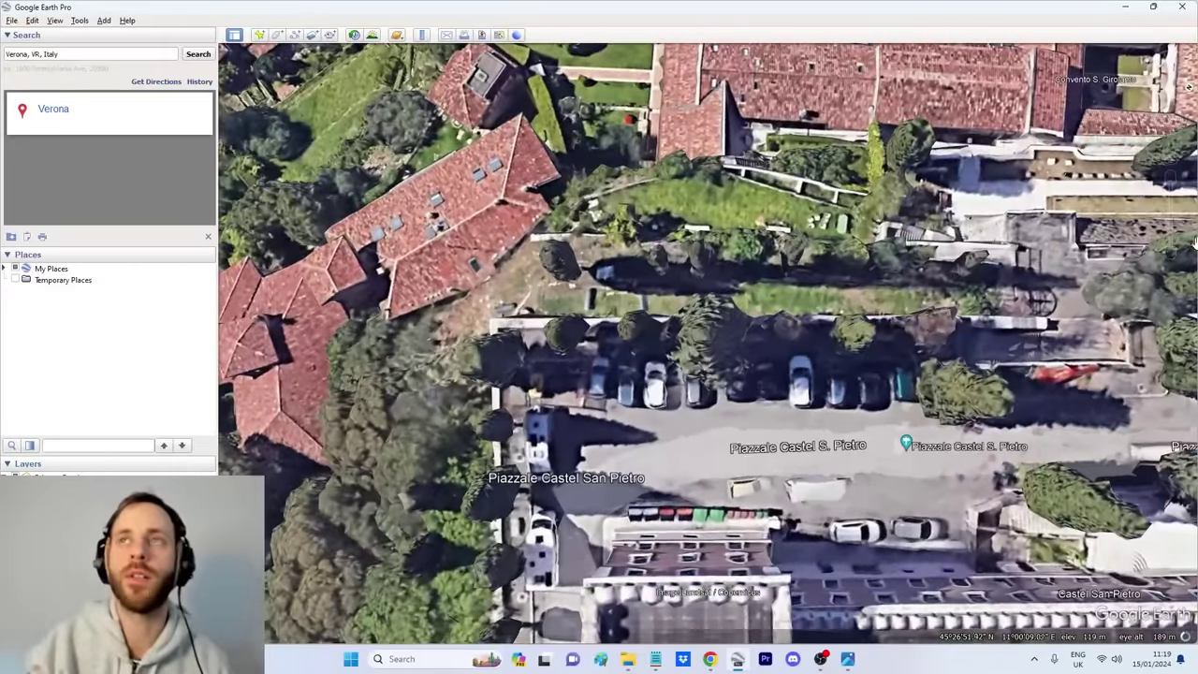
Step: Add a placemark at the car park's north edge named after the pictured person
key("ctrl+shift+p")
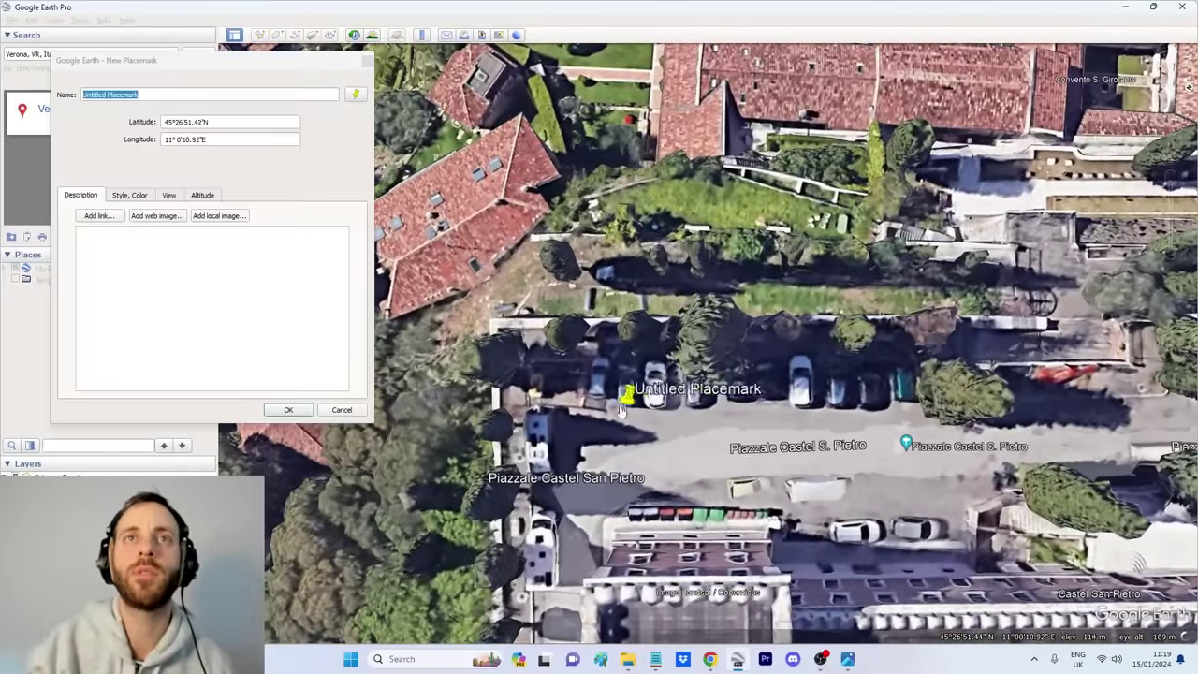
left_click_drag(618, 403, 608, 355)
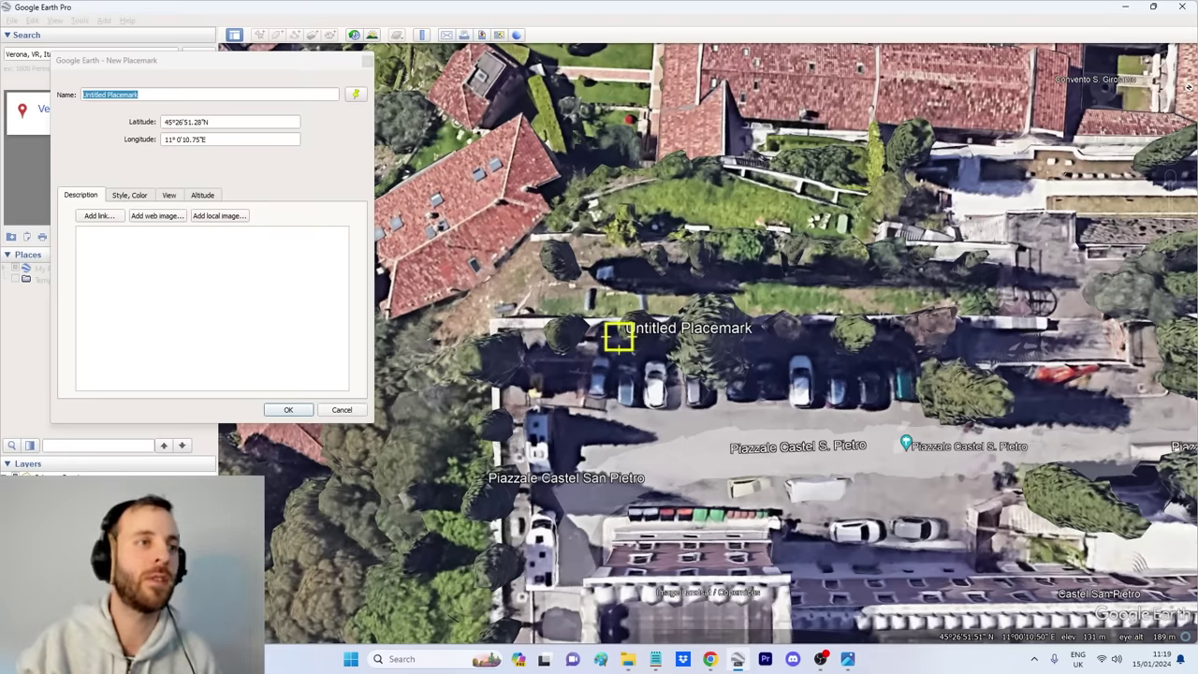
scroll(712, 341, "down", 3)
left_click_drag(813, 261, 768, 280)
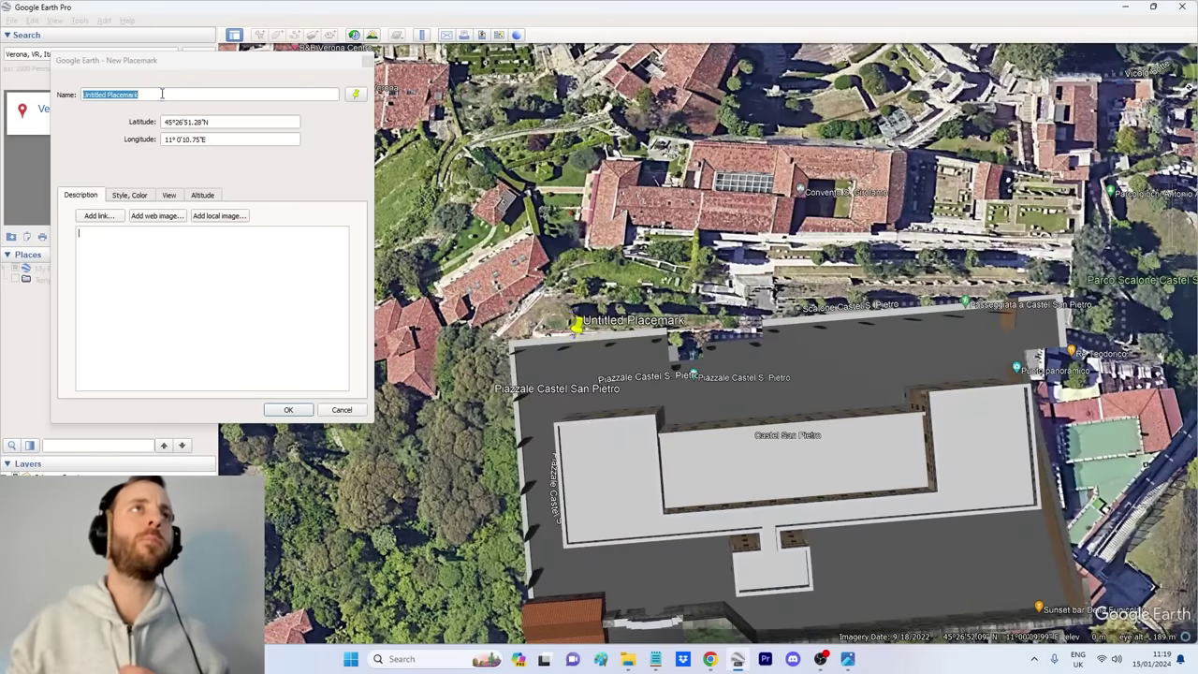
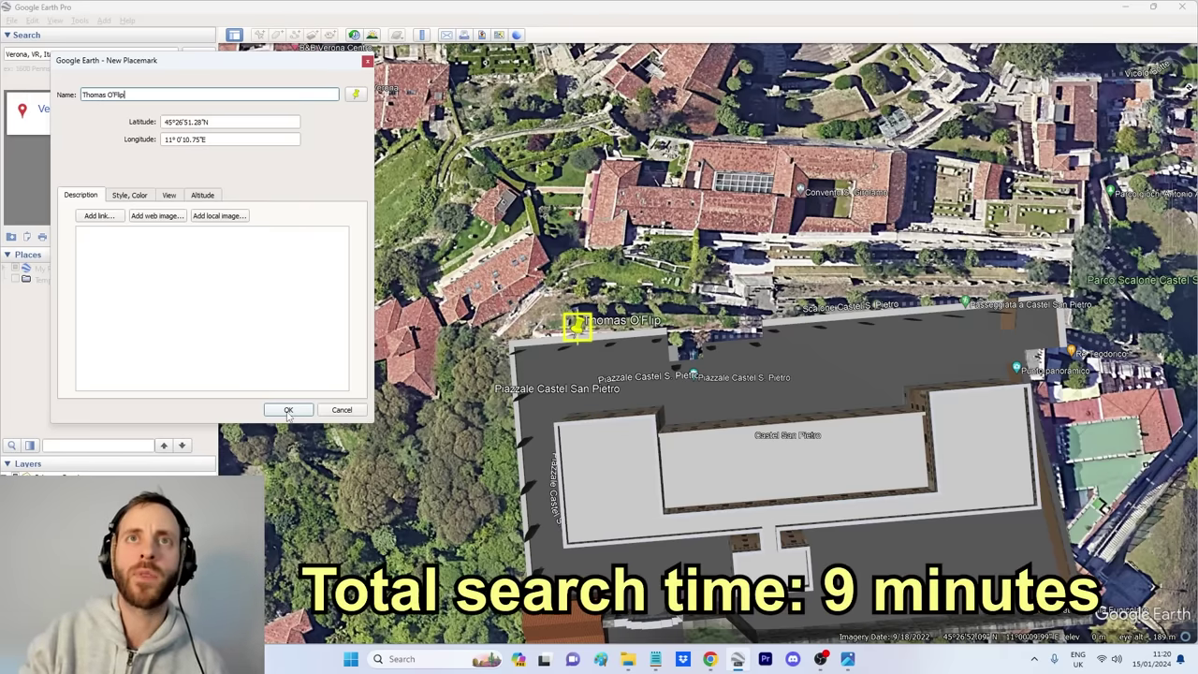
left_click(288, 411)
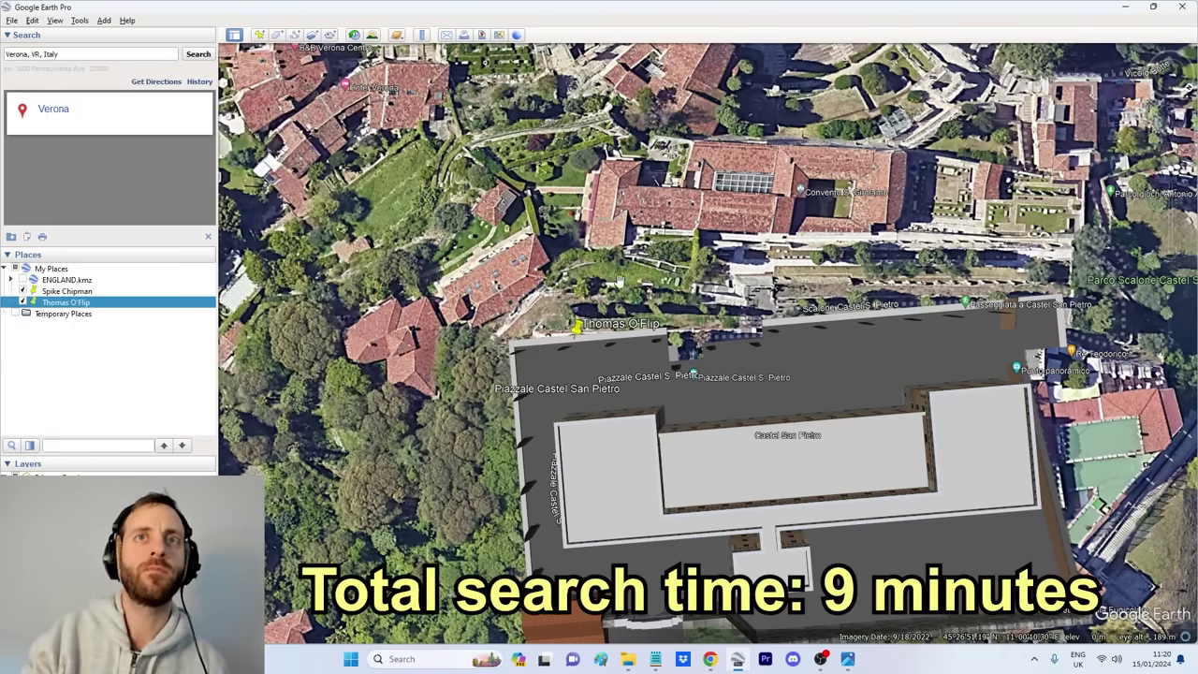
Step: Tilt the map to show the river and town, then bring the selfie back up
scroll(621, 279, "down", 3)
left_click_drag(563, 272, 557, 514)
scroll(557, 515, "down", 6)
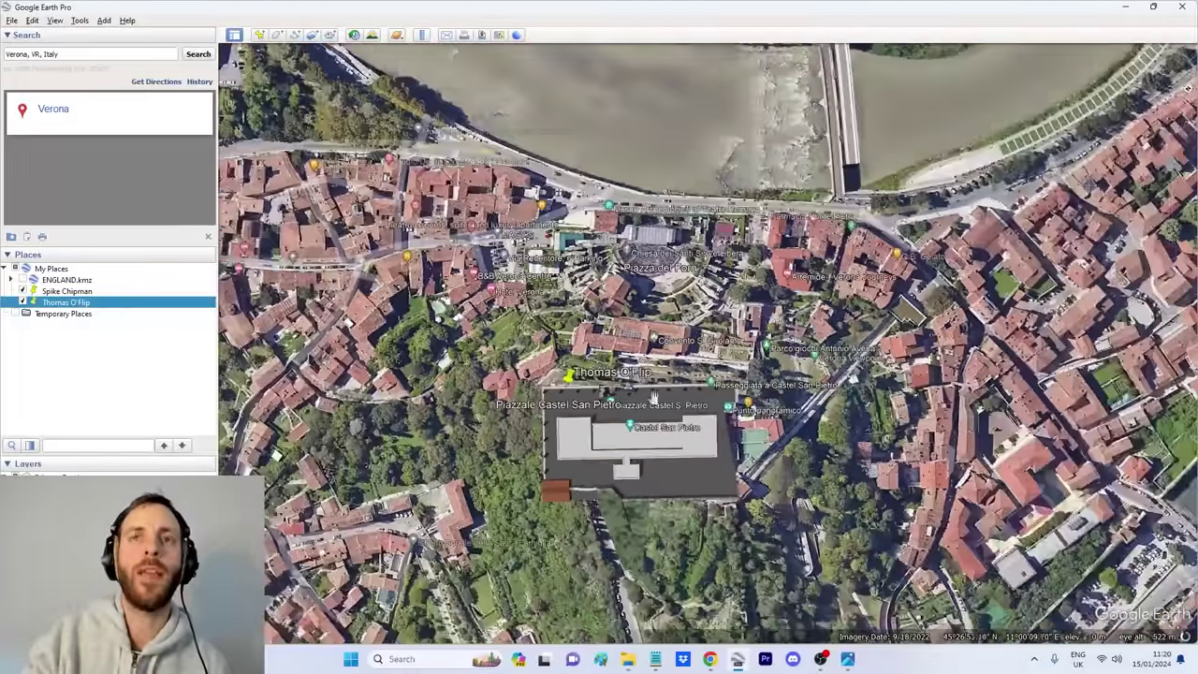
left_click(847, 658)
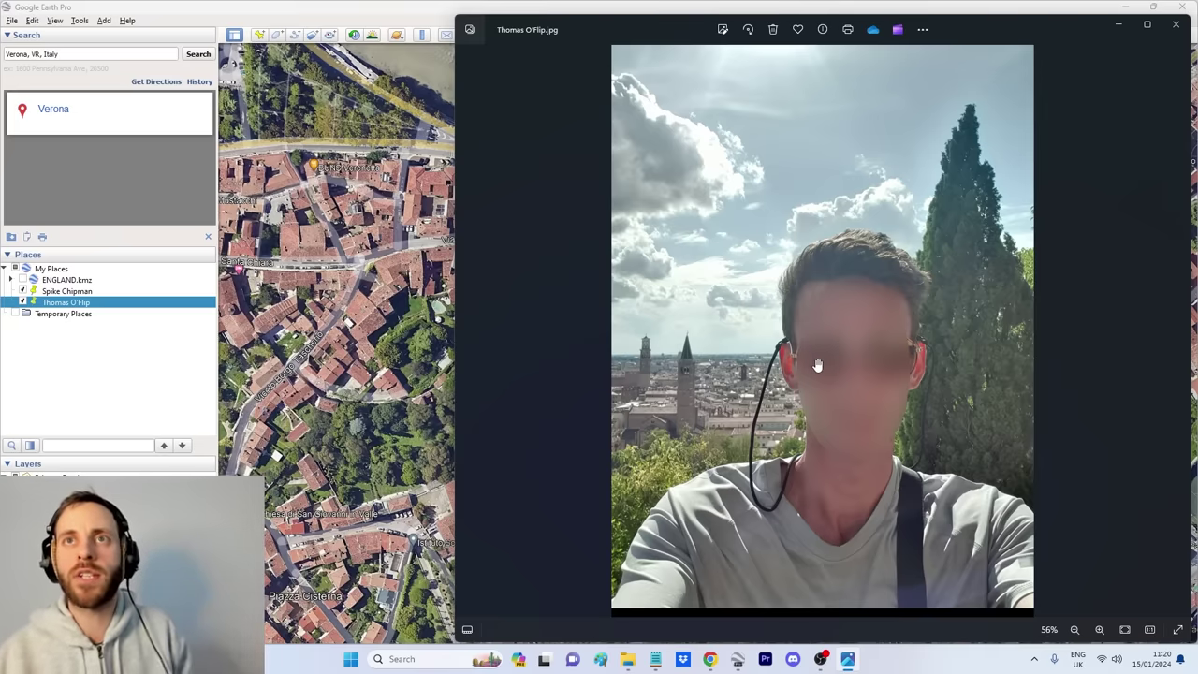
Step: Advance to the next photo and zoom in to centre the man's face at the railing
left_click(1178, 330)
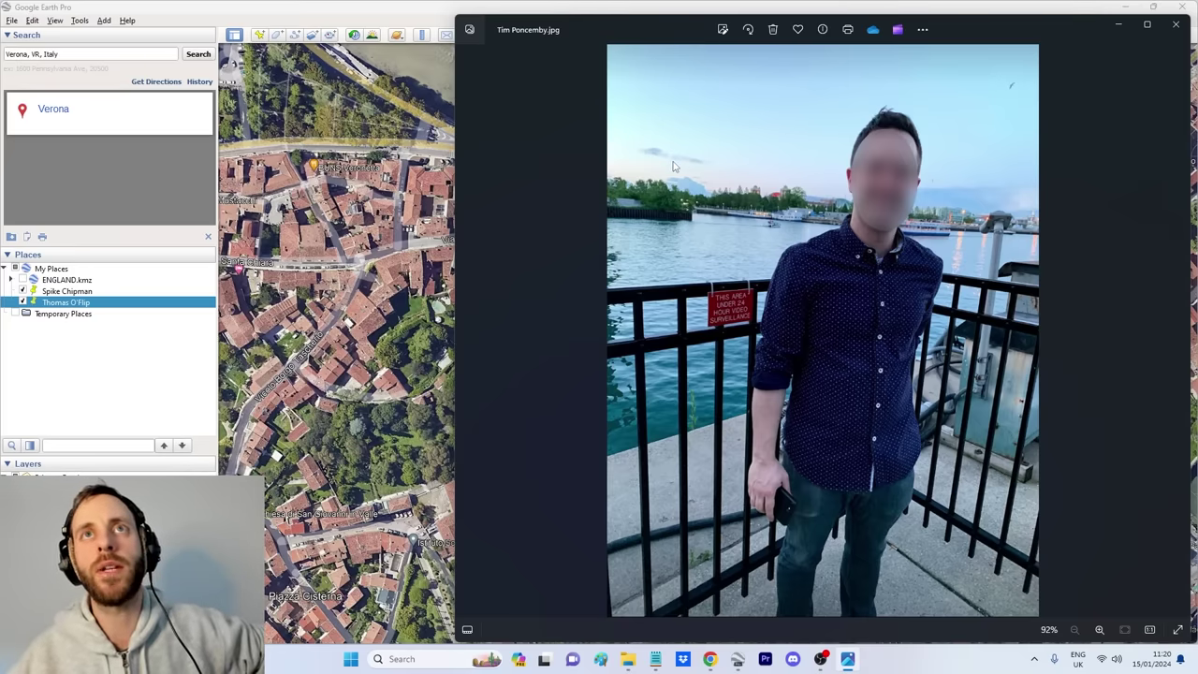
scroll(672, 165, "up", 4)
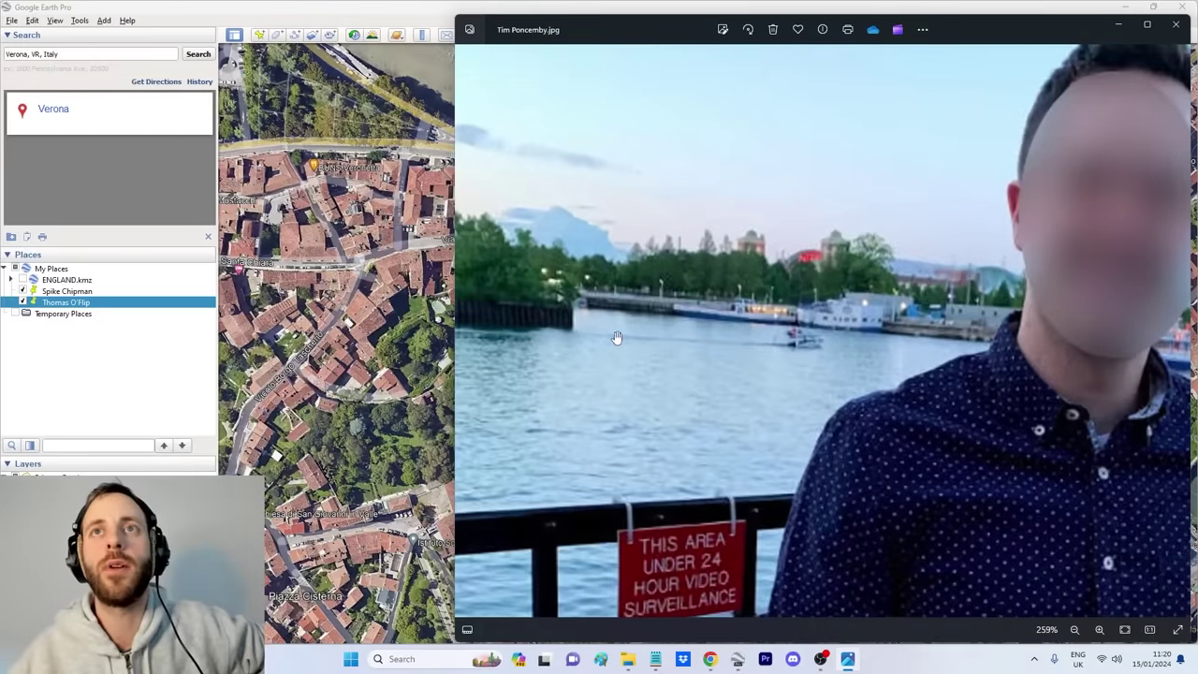
left_click_drag(615, 339, 914, 315)
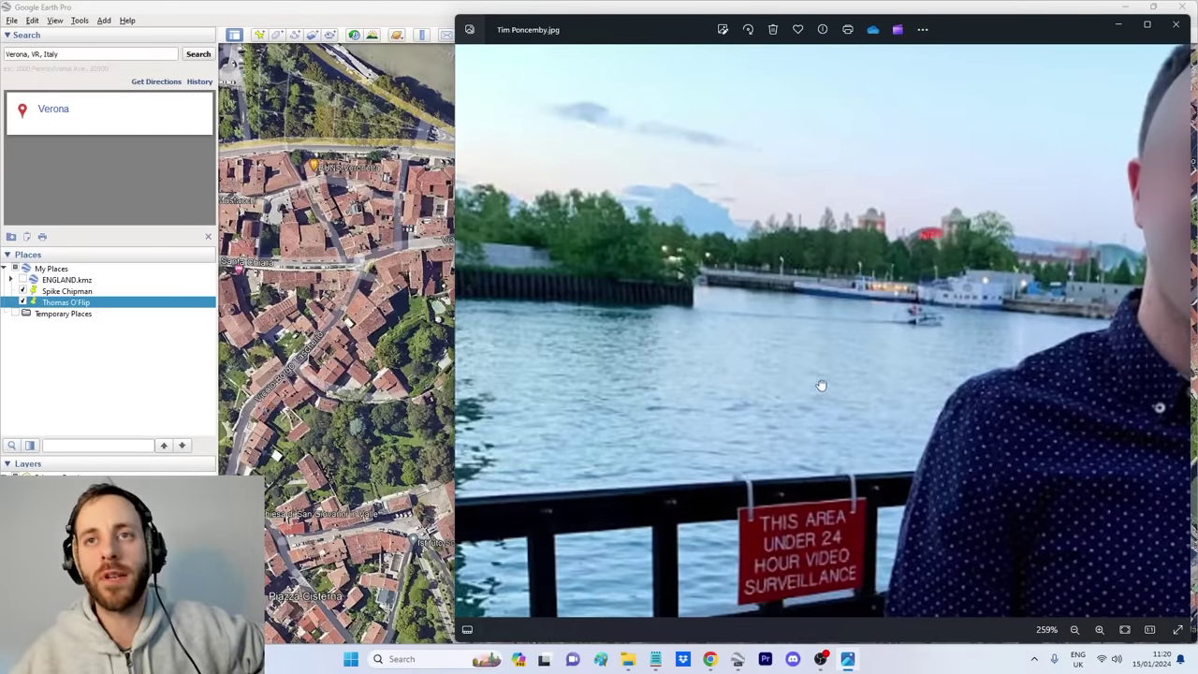
scroll(821, 385, "down", 1)
left_click_drag(833, 440, 566, 549)
left_click_drag(955, 346, 778, 345)
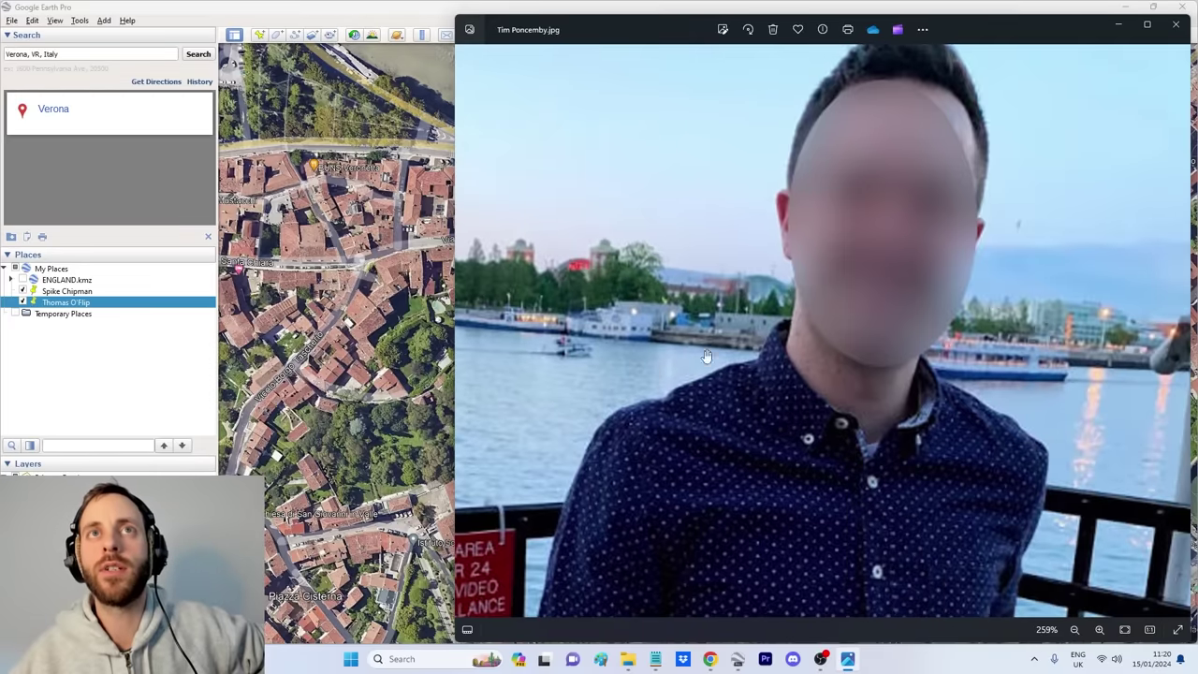
left_click_drag(1125, 333, 992, 329)
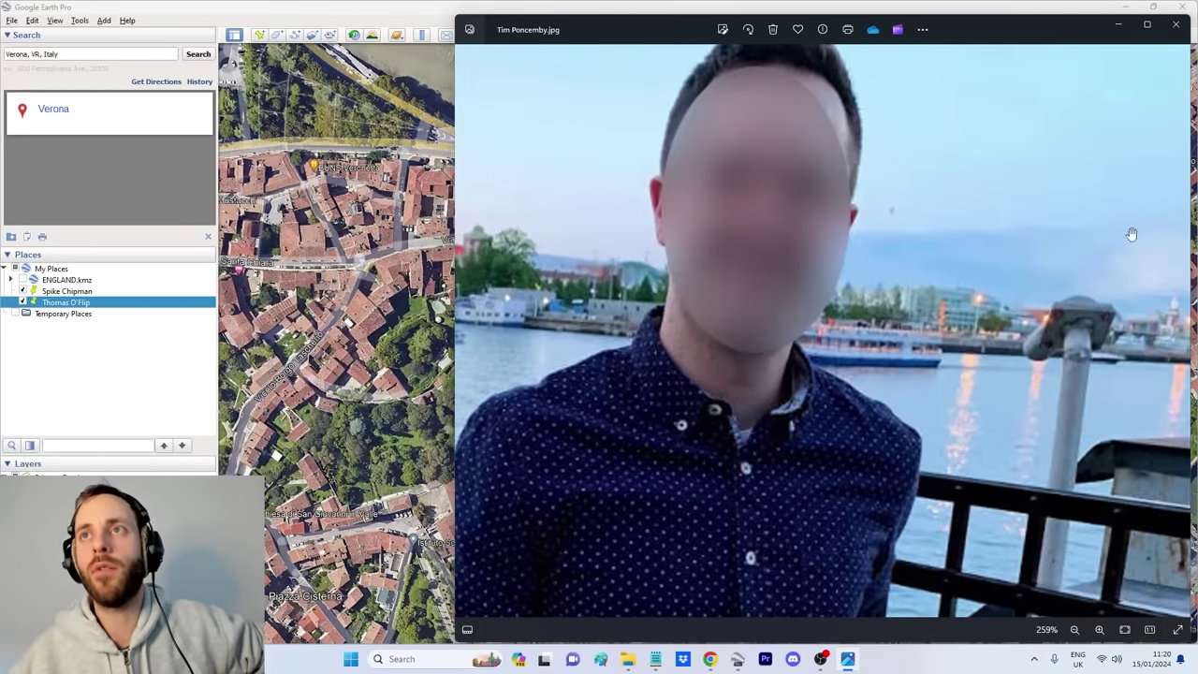
Step: Inspect the harbour on the photo's left side, zooming in and out
scroll(985, 402, "down", 1)
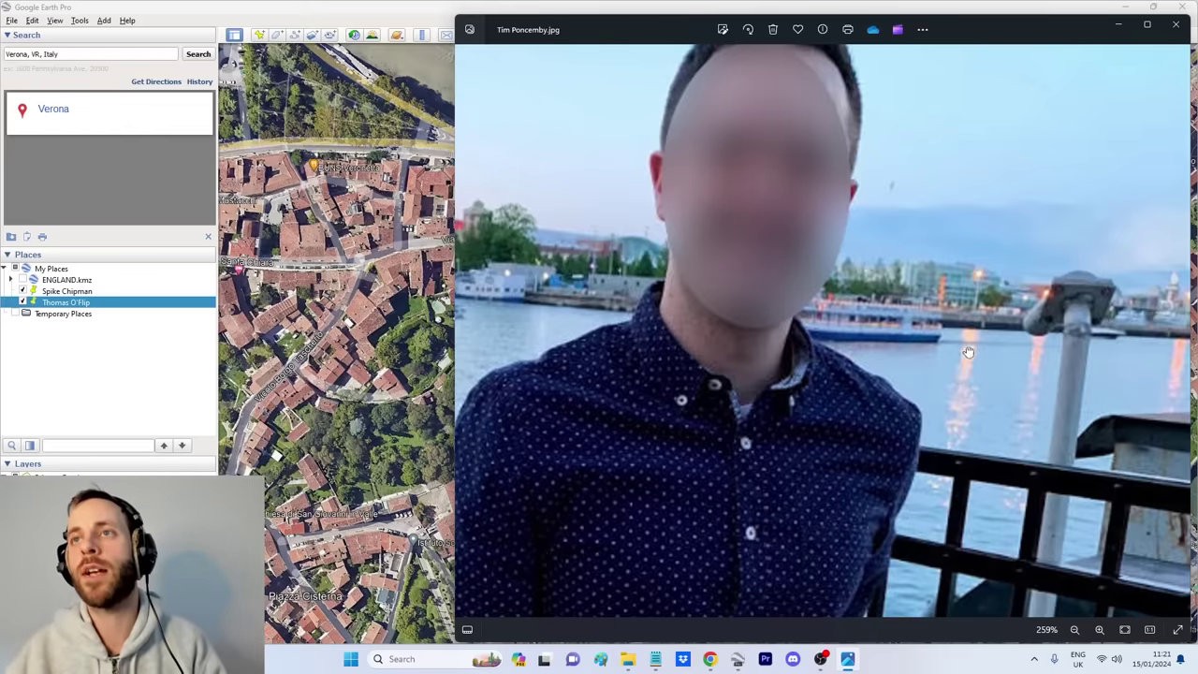
left_click_drag(885, 322, 1063, 398)
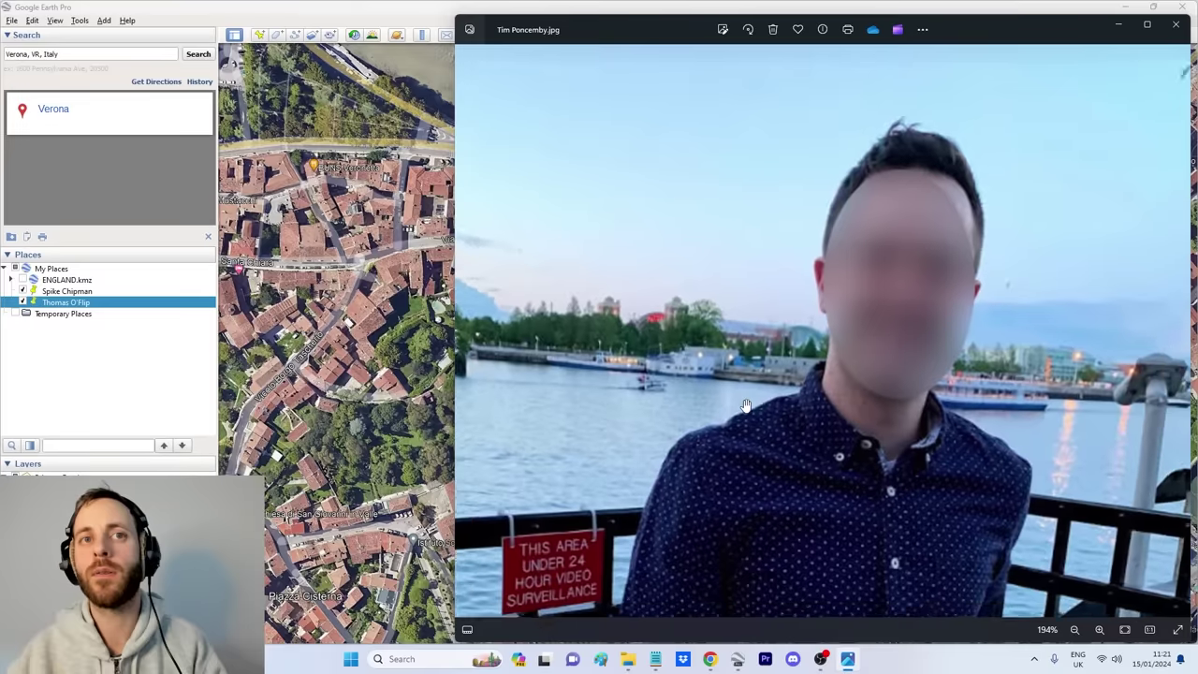
scroll(744, 408, "down", 4)
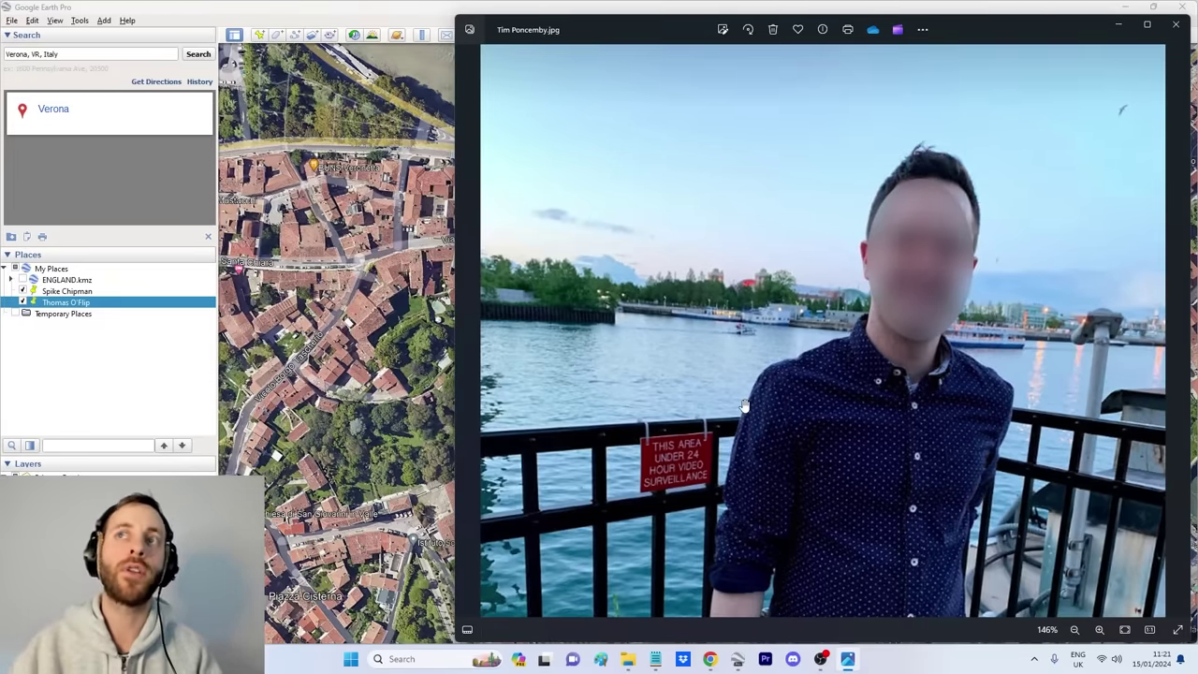
scroll(761, 346, "down", 3)
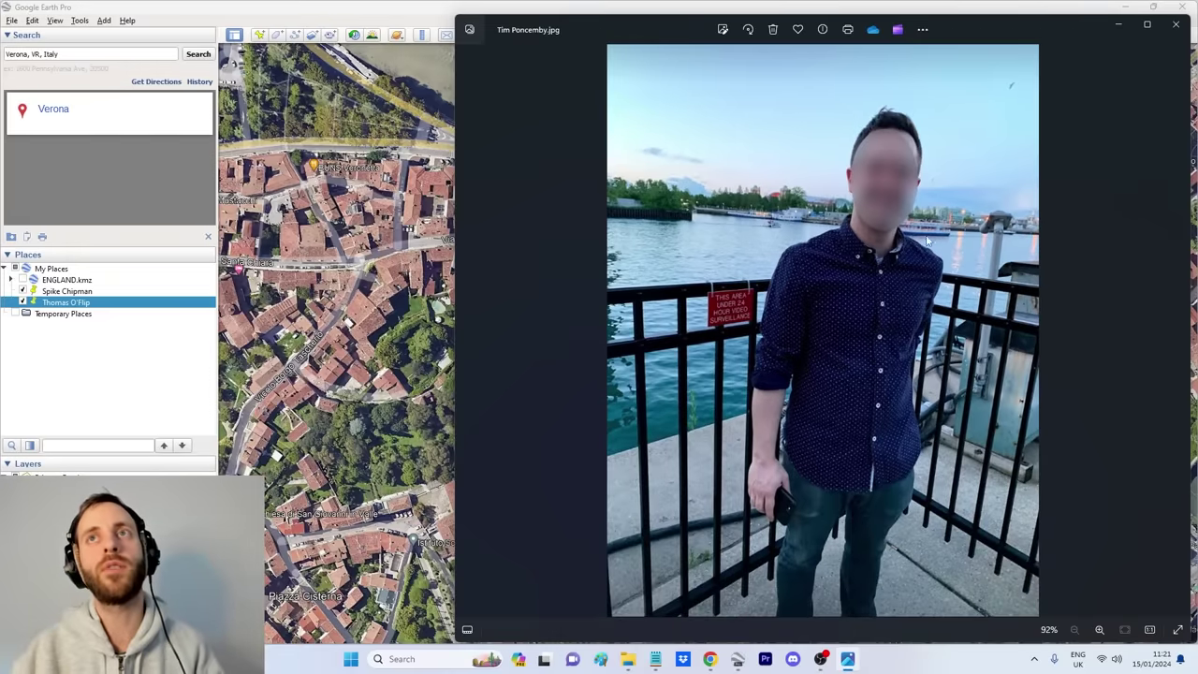
scroll(949, 196, "up", 2)
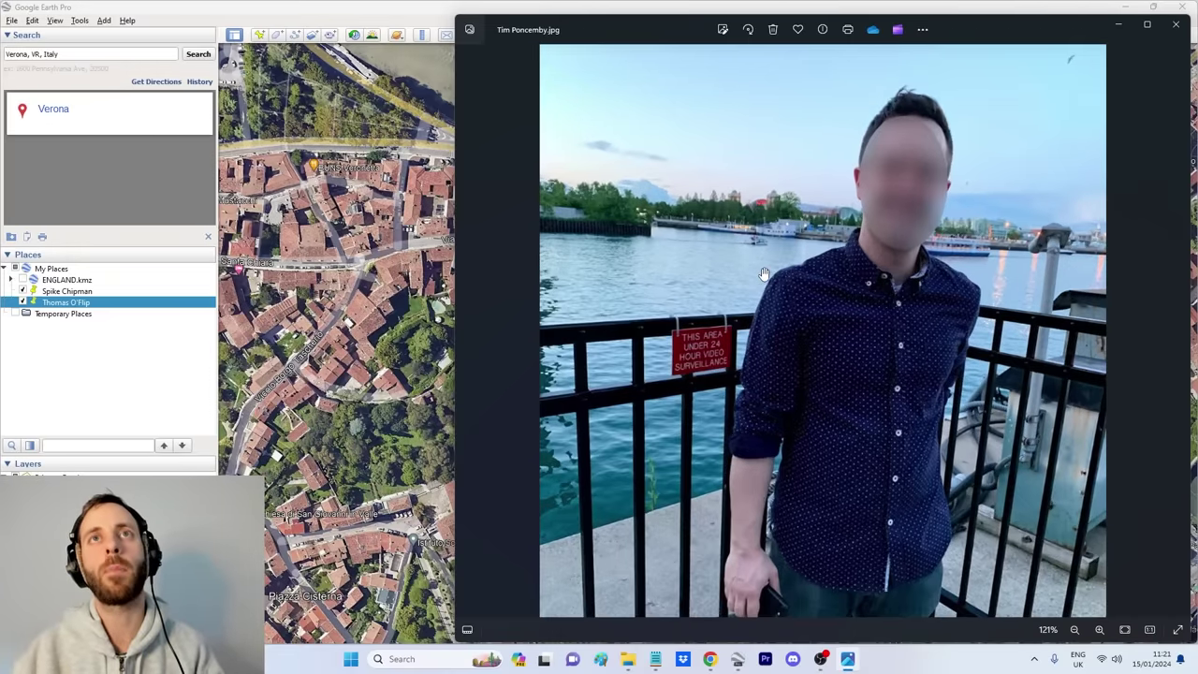
scroll(764, 273, "down", 2)
scroll(717, 242, "up", 3)
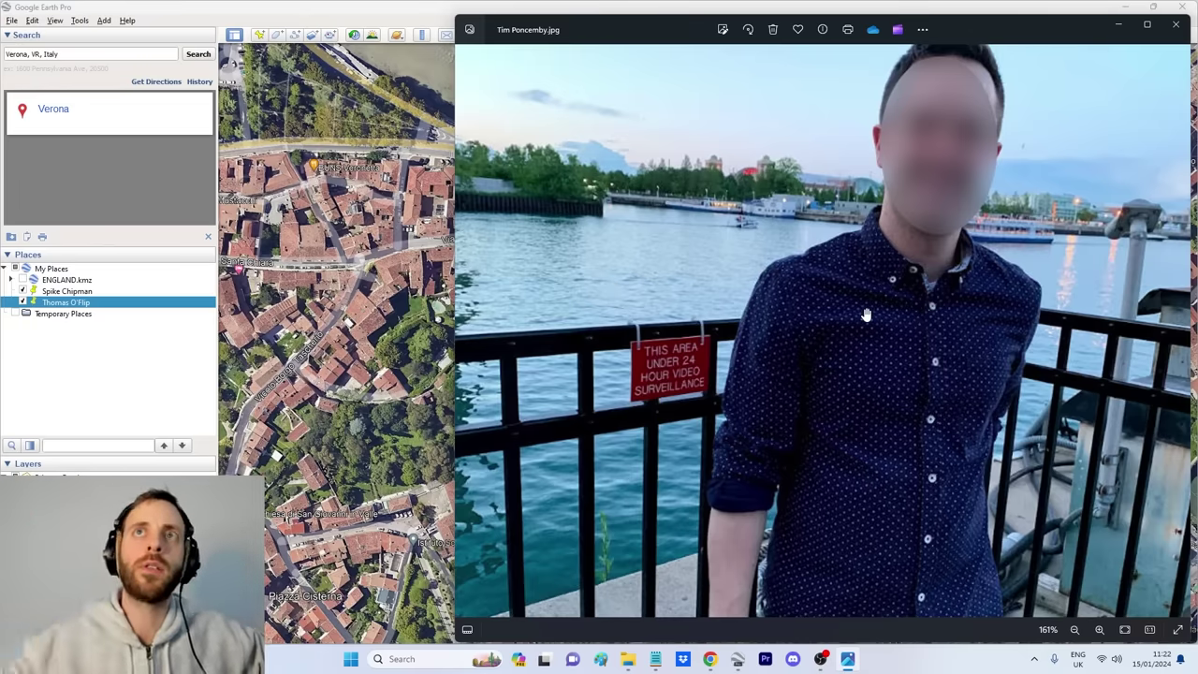
scroll(805, 304, "up", 3)
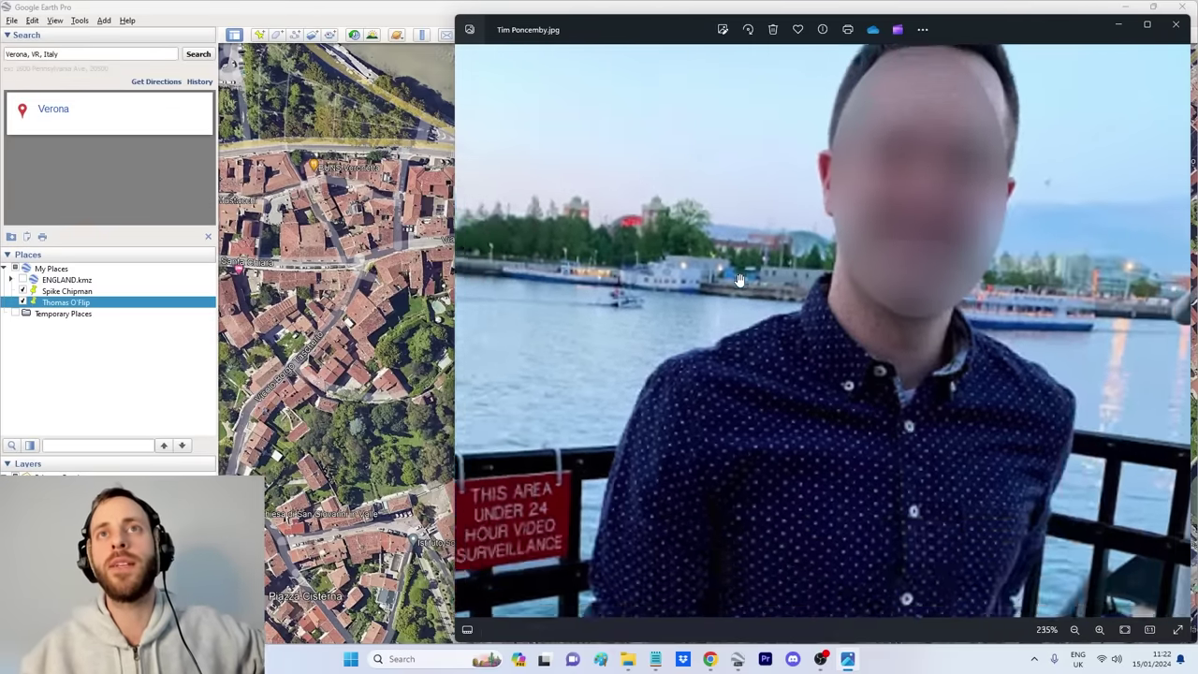
scroll(738, 281, "down", 5)
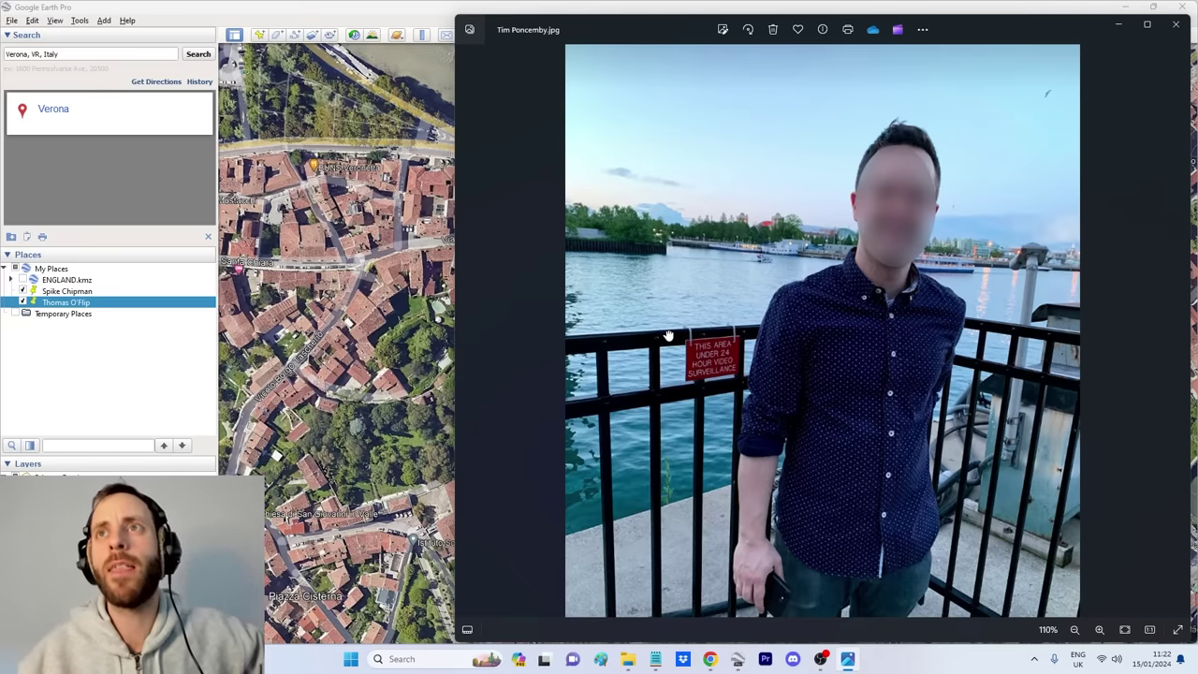
scroll(668, 335, "up", 5)
left_click_drag(736, 366, 741, 255)
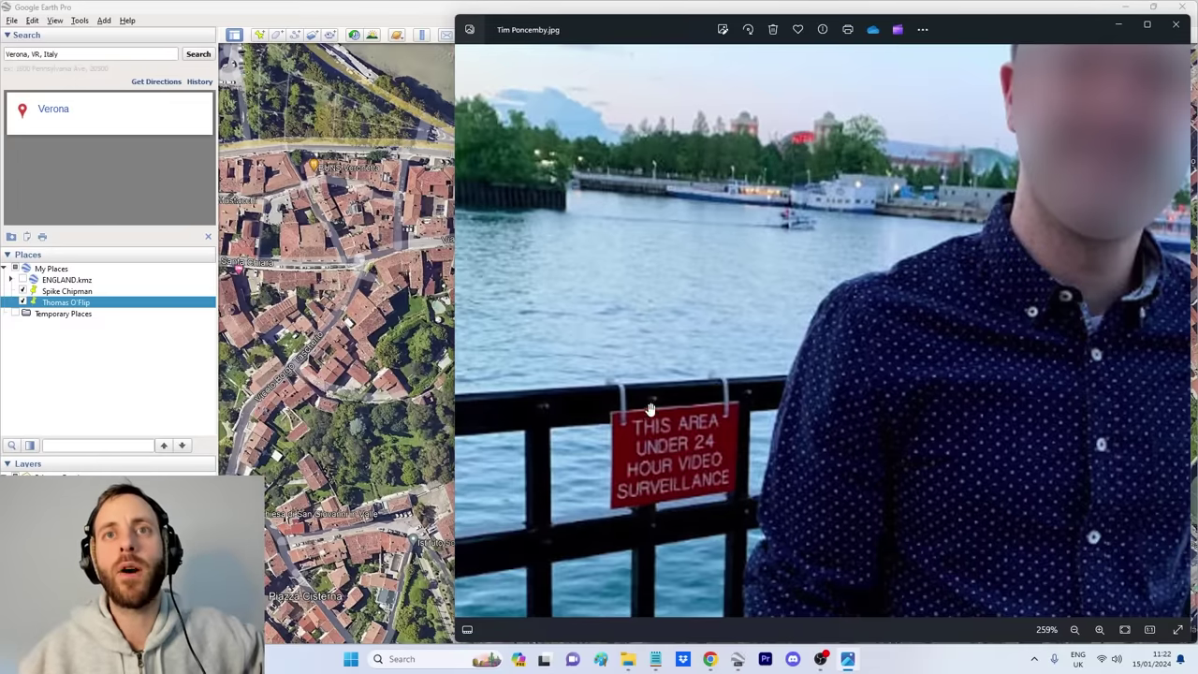
scroll(768, 314, "down", 2)
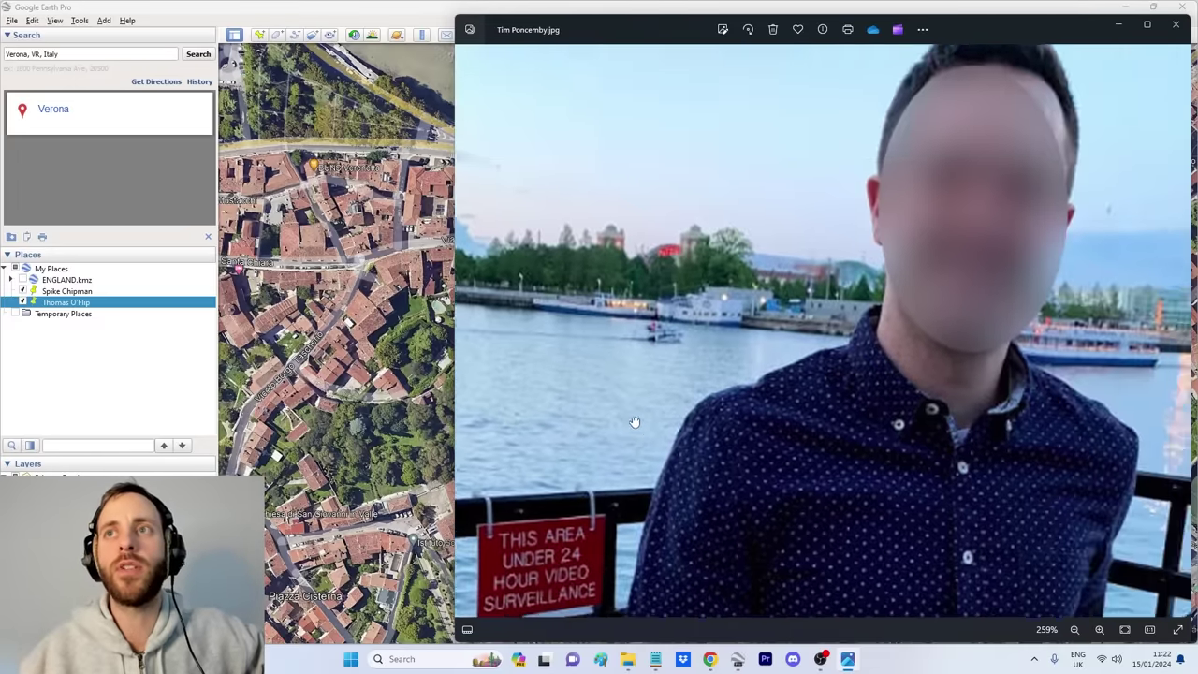
scroll(749, 327, "up", 4)
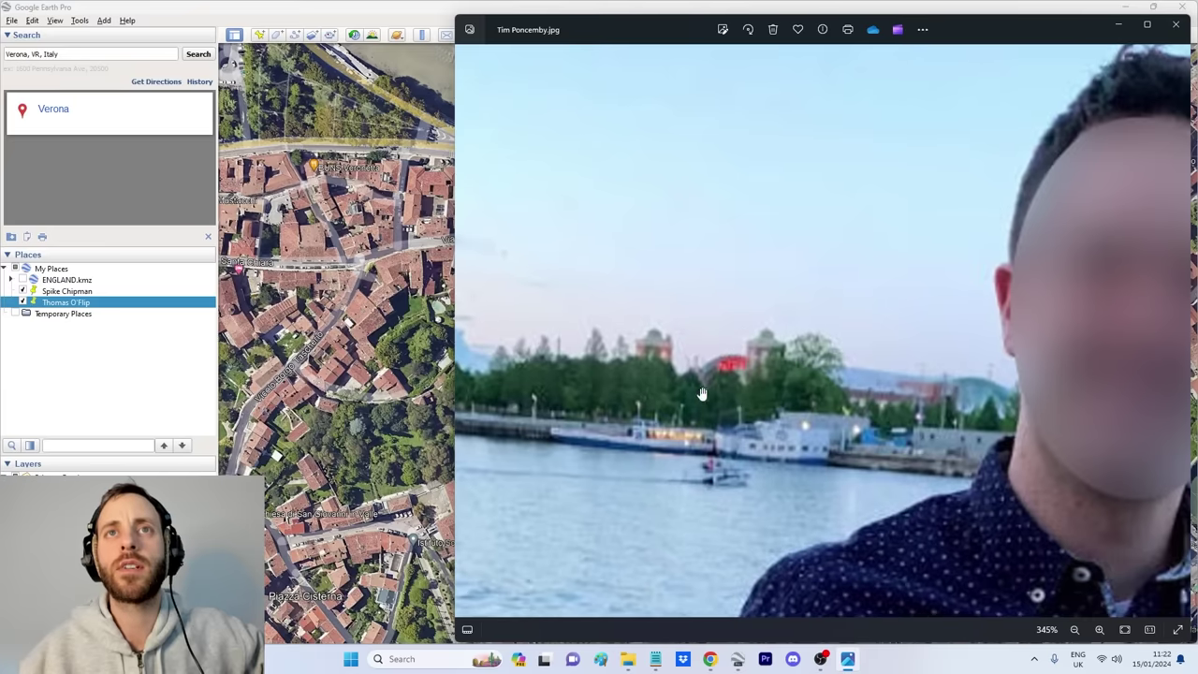
scroll(722, 381, "down", 4)
scroll(759, 297, "up", 3)
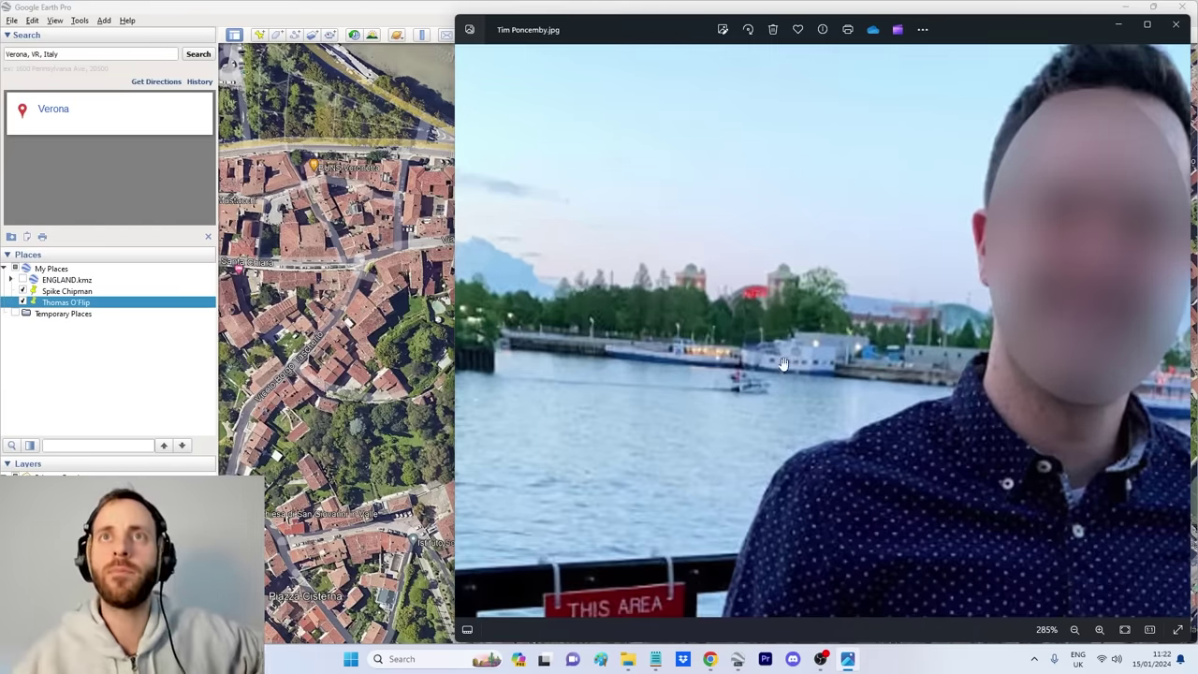
scroll(763, 319, "down", 2)
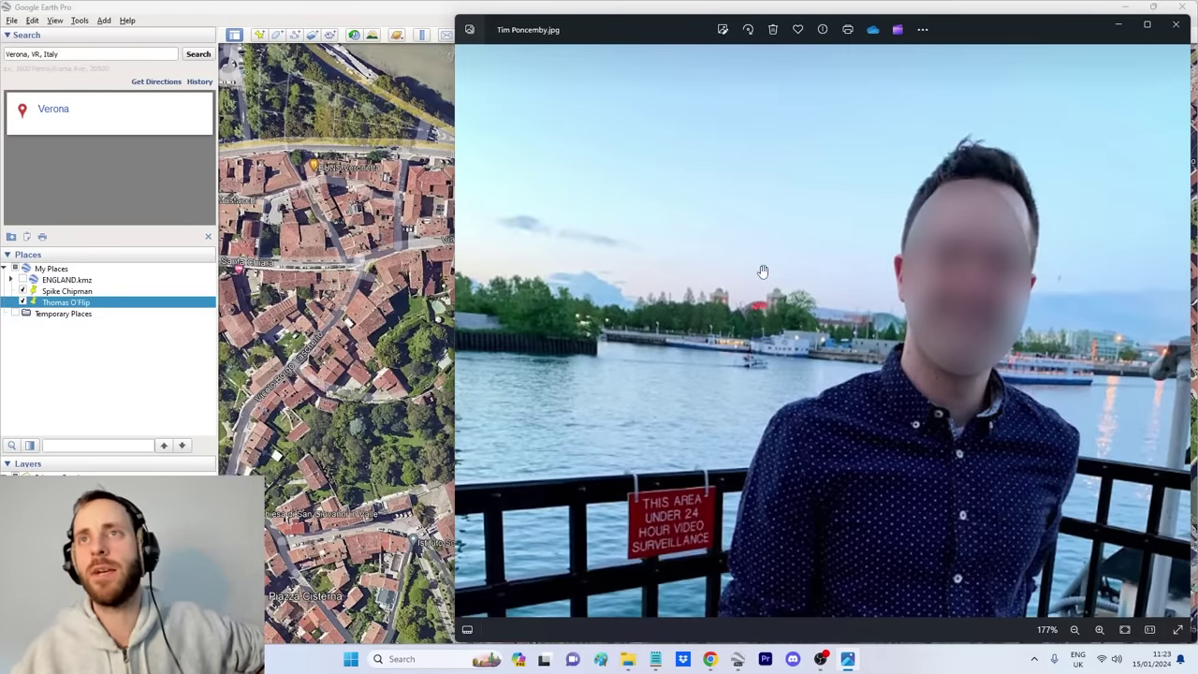
scroll(768, 276, "up", 5)
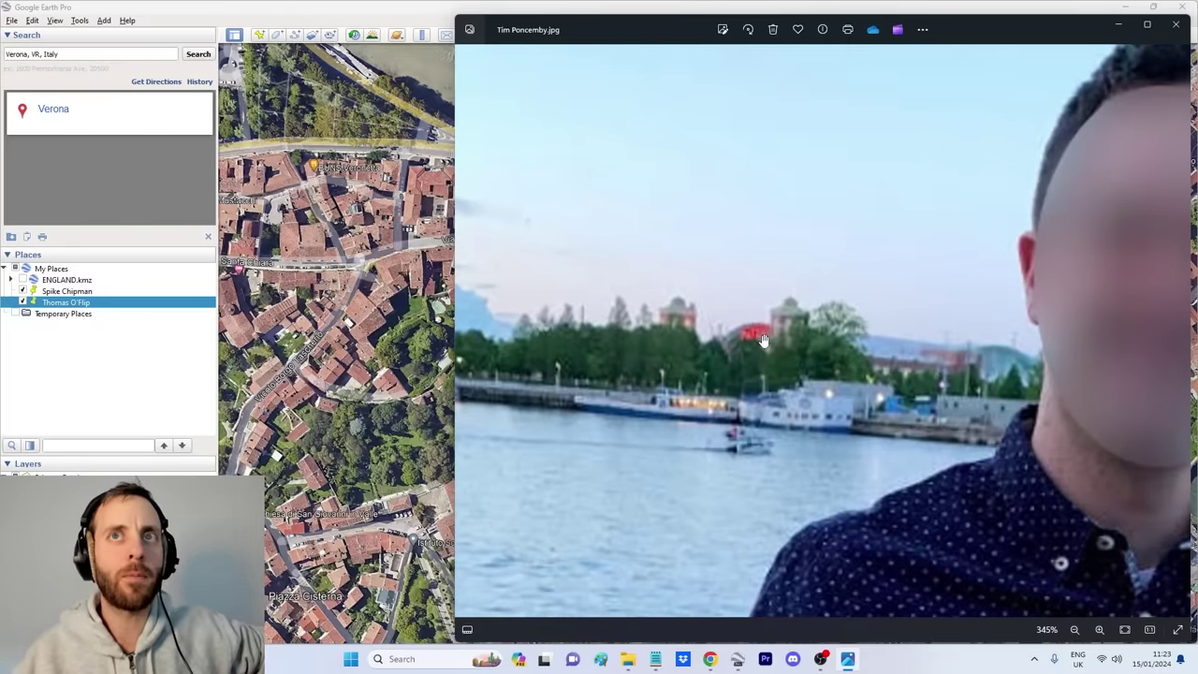
scroll(744, 344, "down", 5)
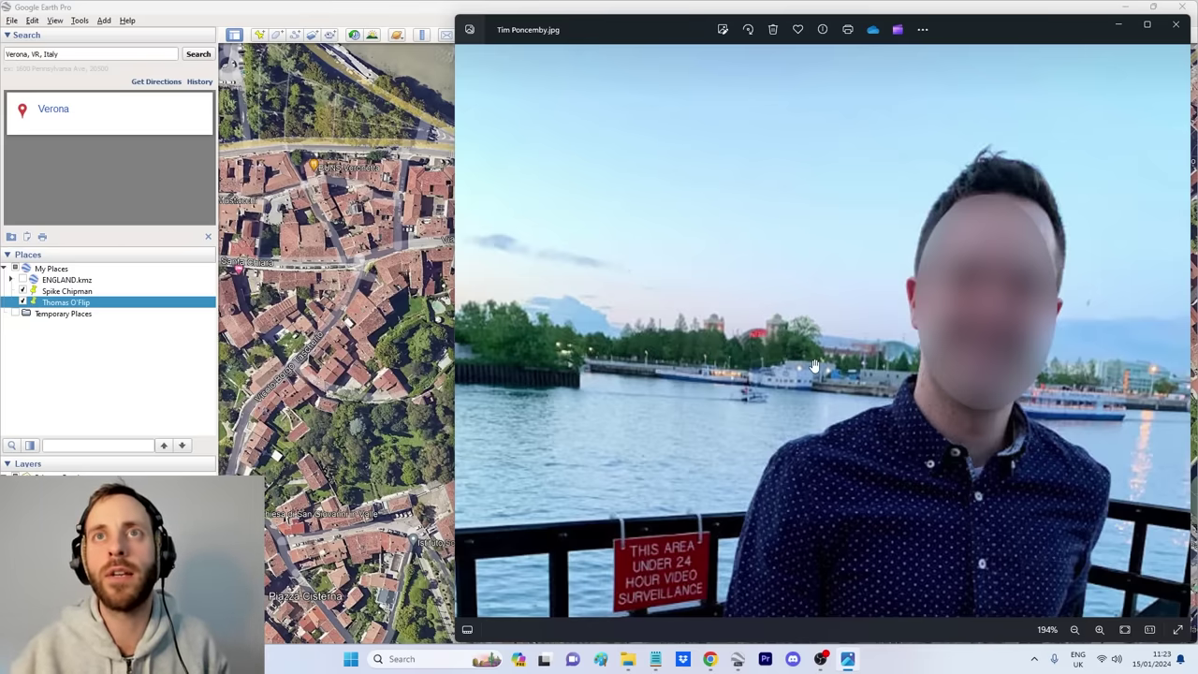
scroll(814, 365, "up", 3)
scroll(773, 391, "down", 5)
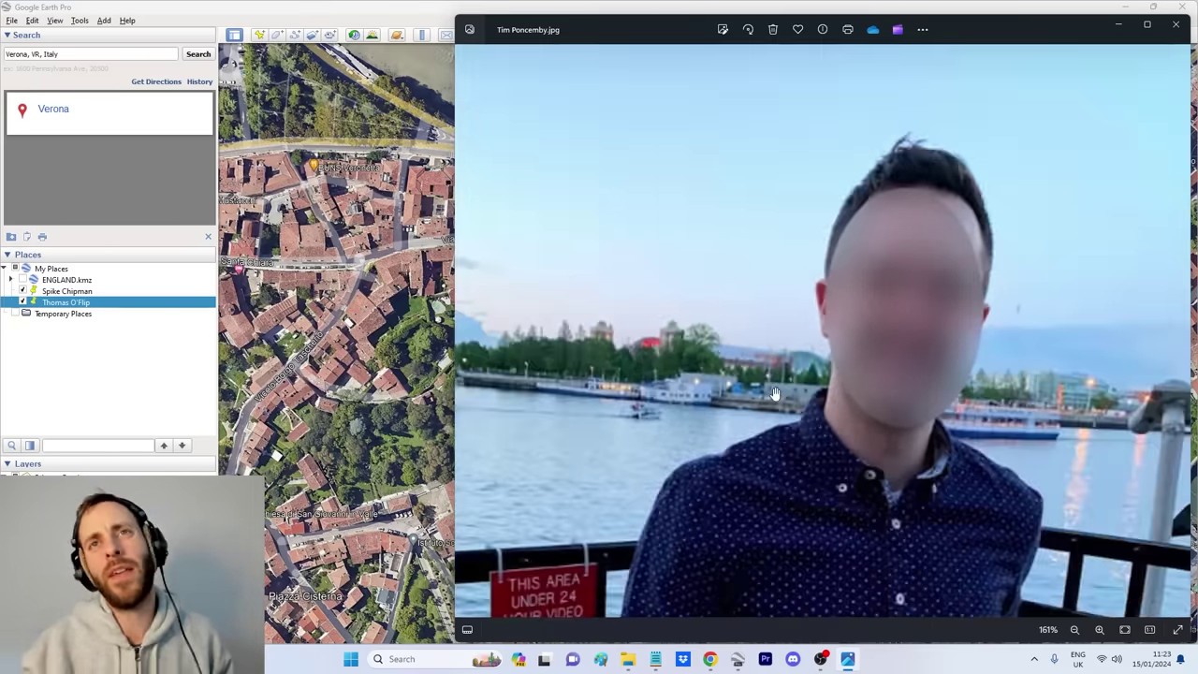
scroll(773, 391, "down", 2)
scroll(786, 382, "up", 6)
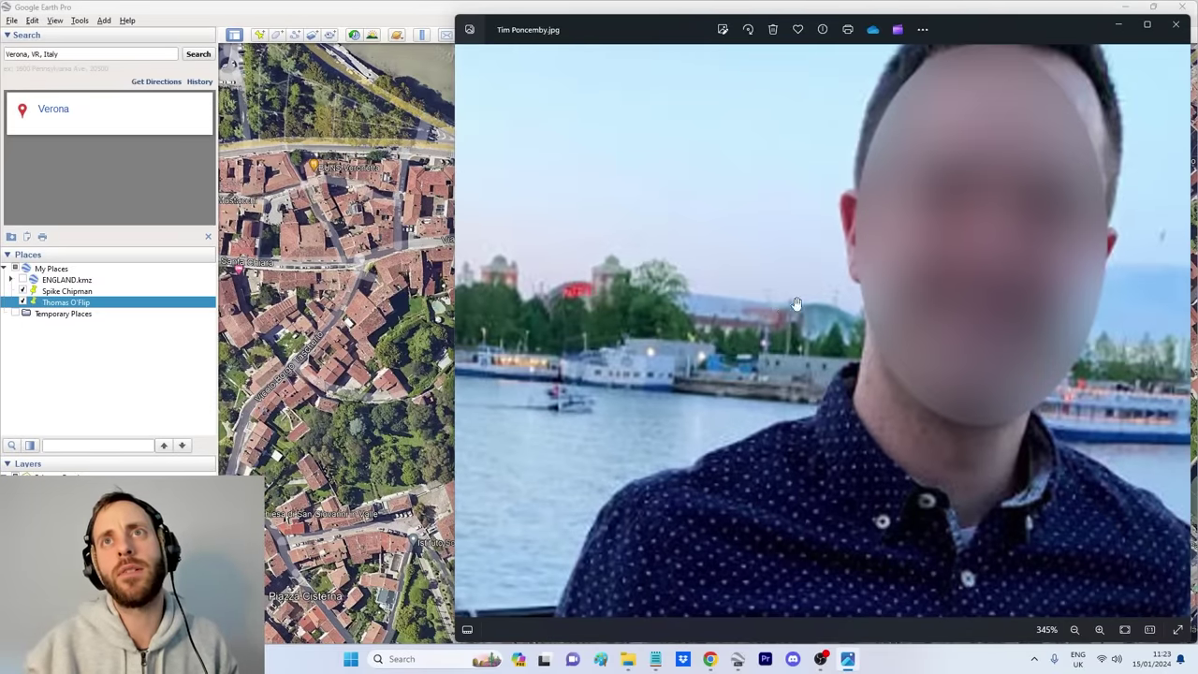
scroll(782, 313, "down", 6)
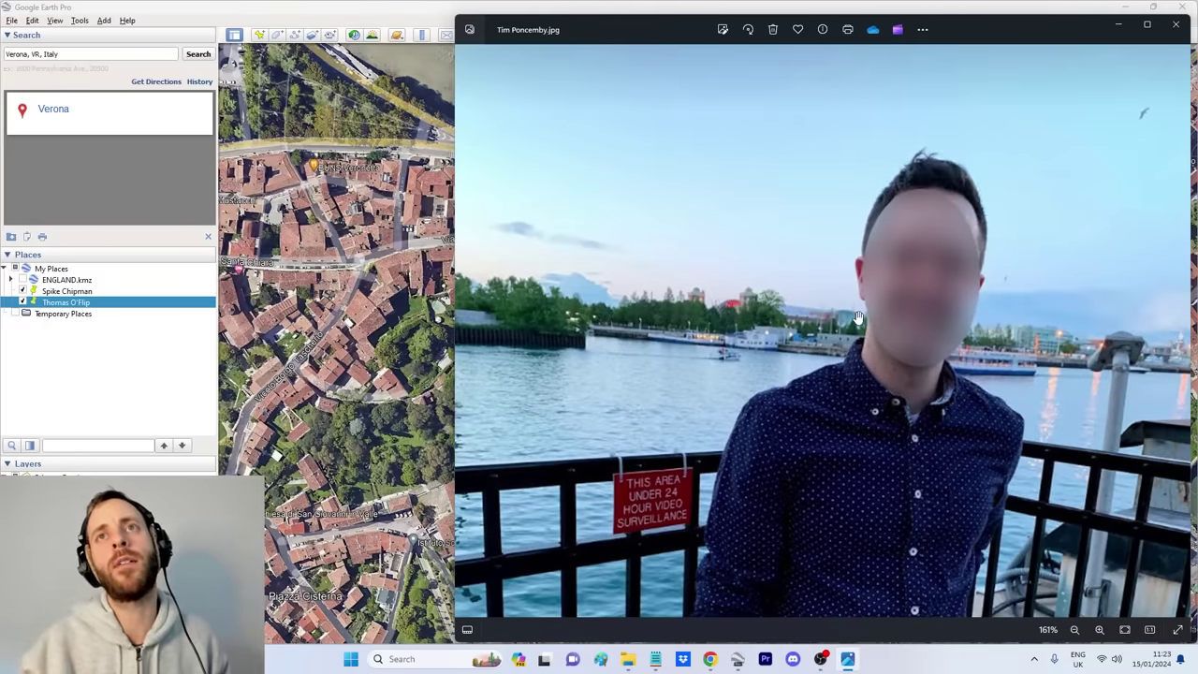
scroll(786, 367, "up", 3)
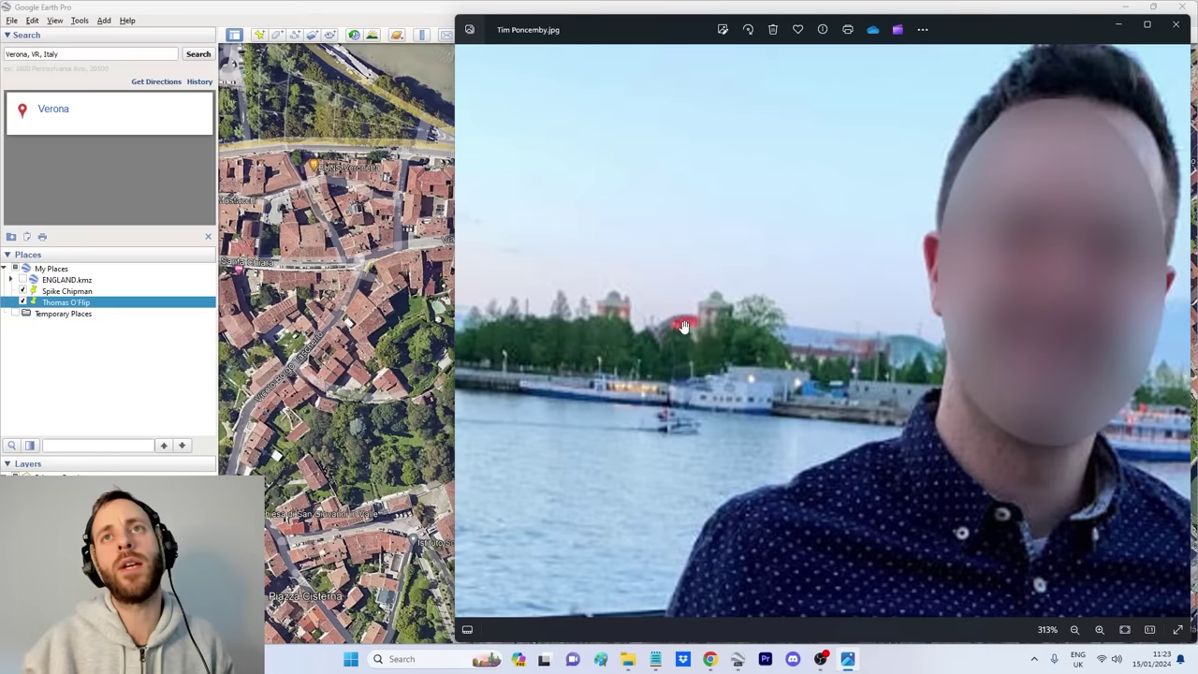
scroll(725, 335, "down", 3)
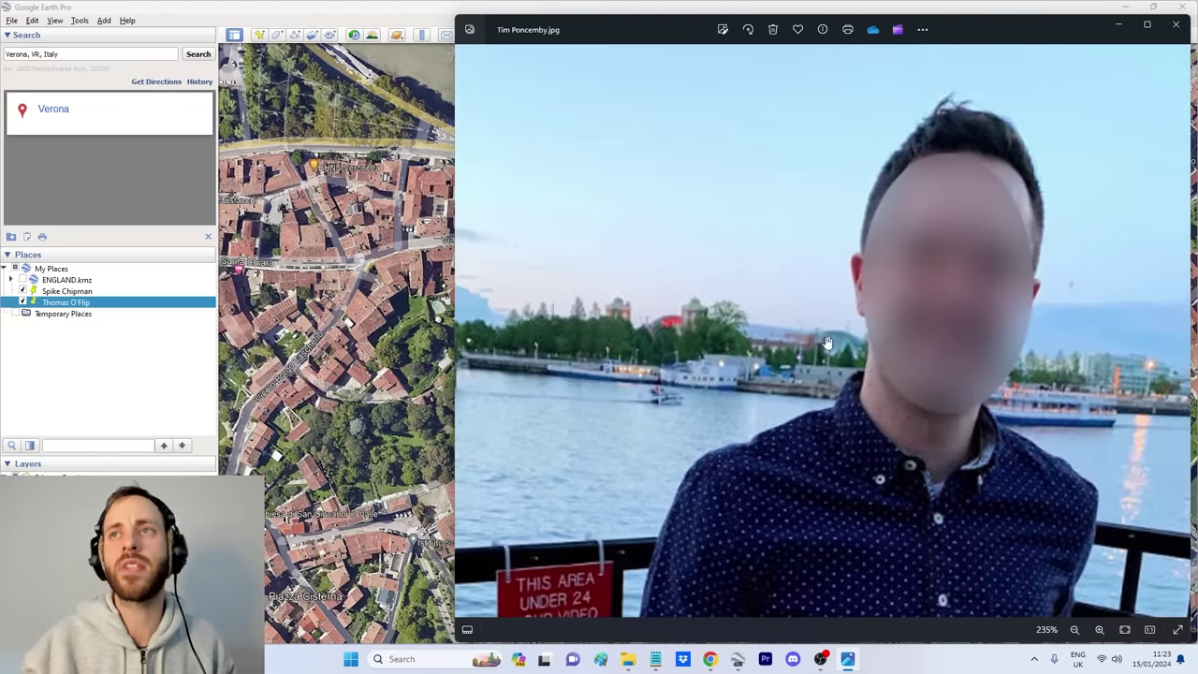
scroll(936, 415, "up", 2)
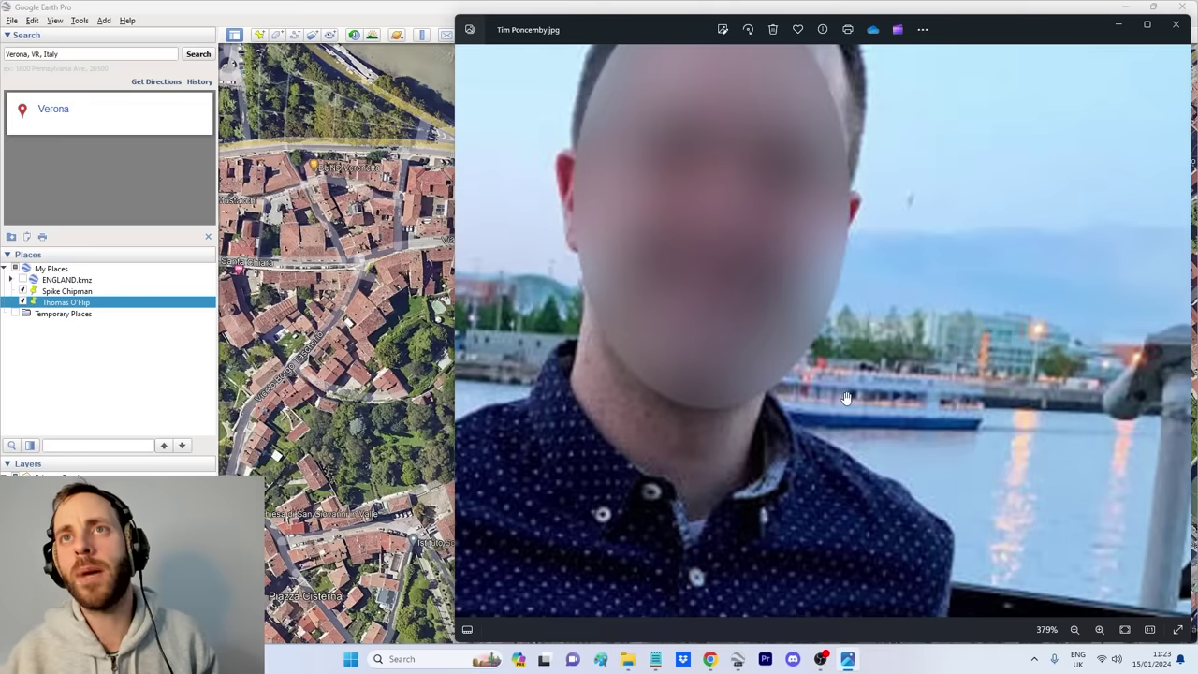
scroll(899, 412, "down", 3)
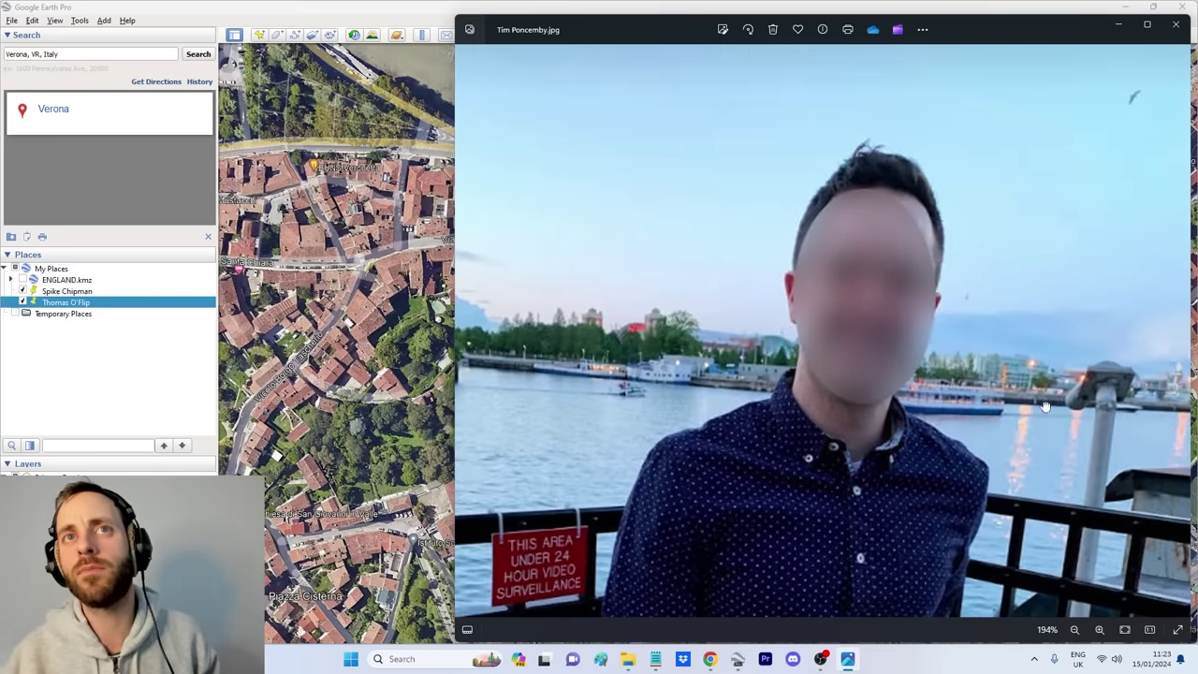
scroll(1054, 388, "up", 2)
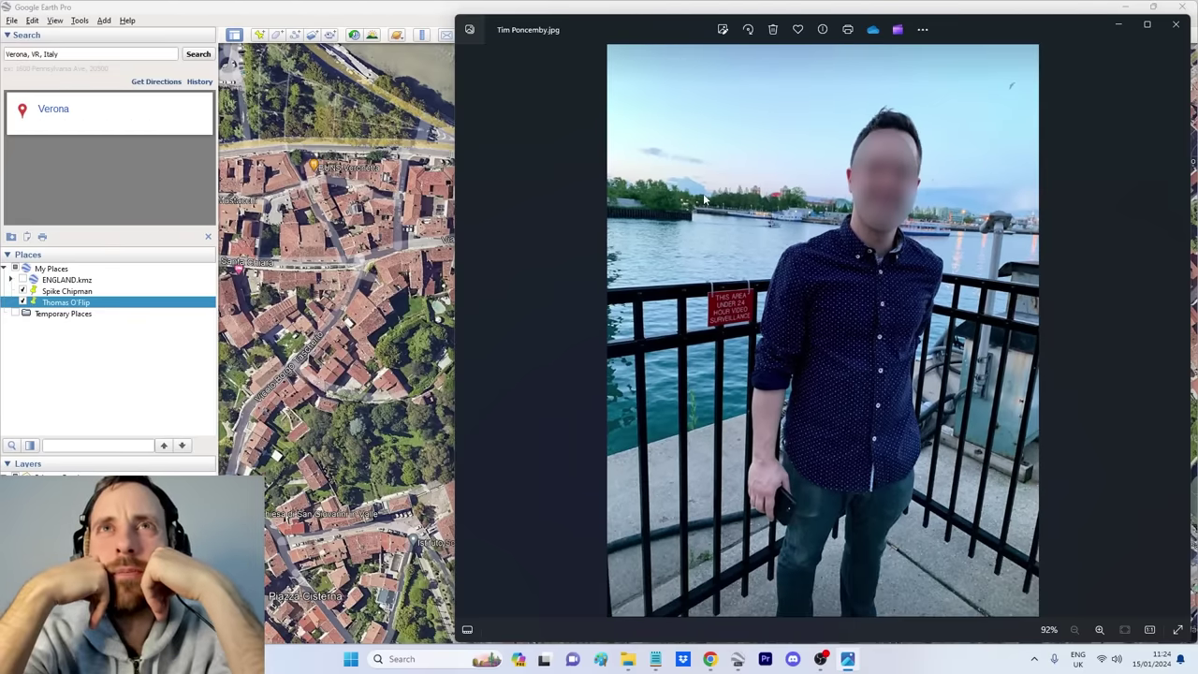
scroll(812, 338, "up", 3)
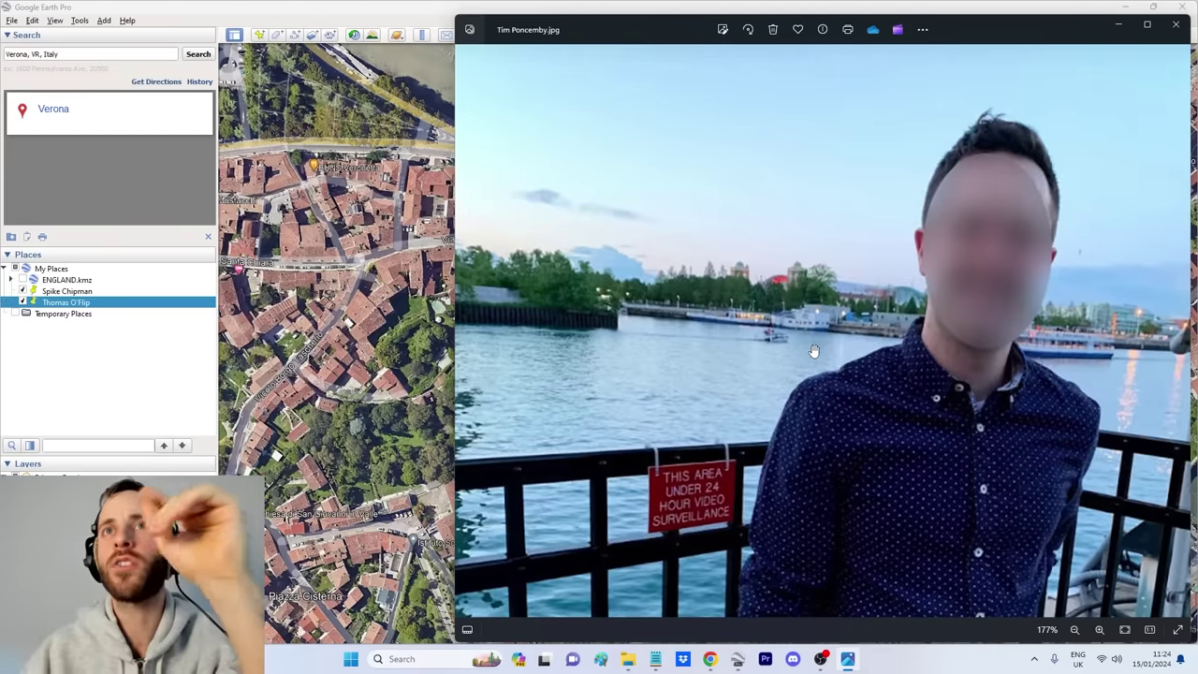
scroll(813, 351, "down", 2)
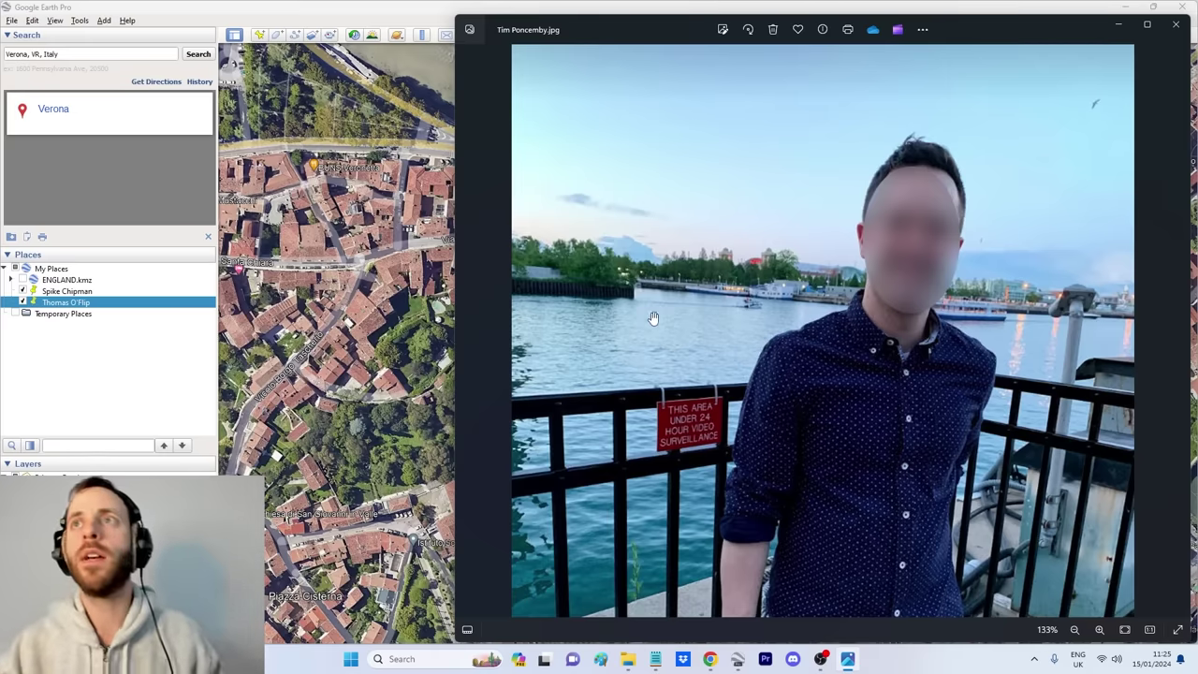
scroll(684, 332, "up", 3)
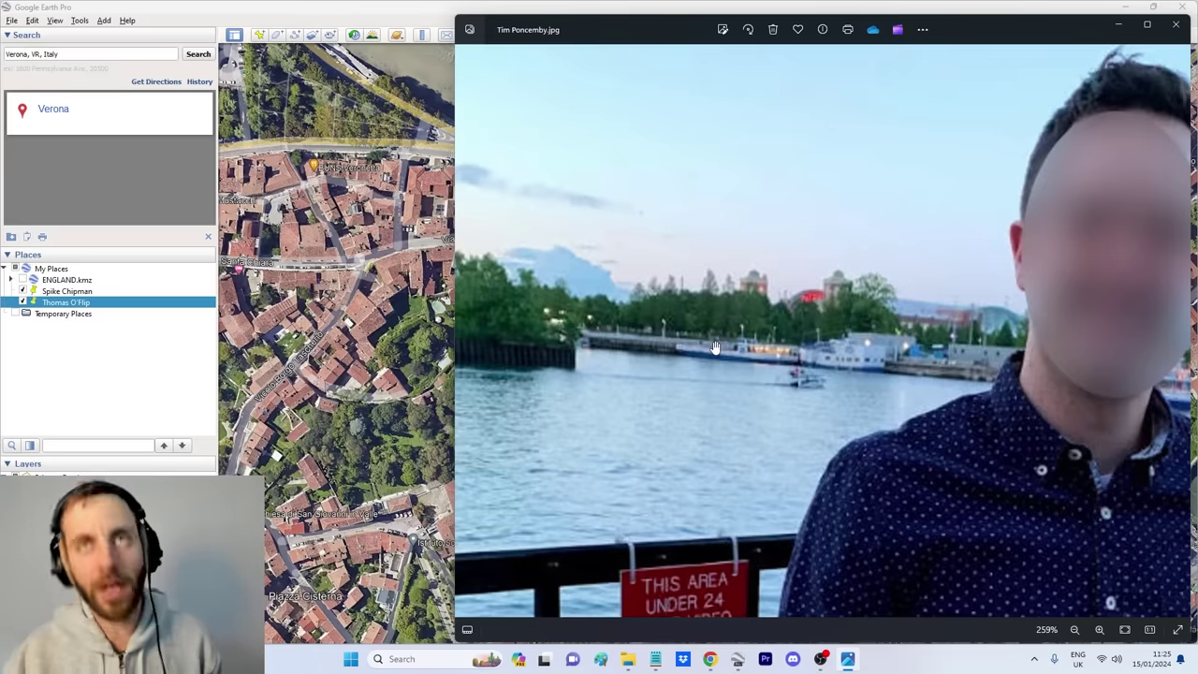
scroll(828, 361, "down", 3)
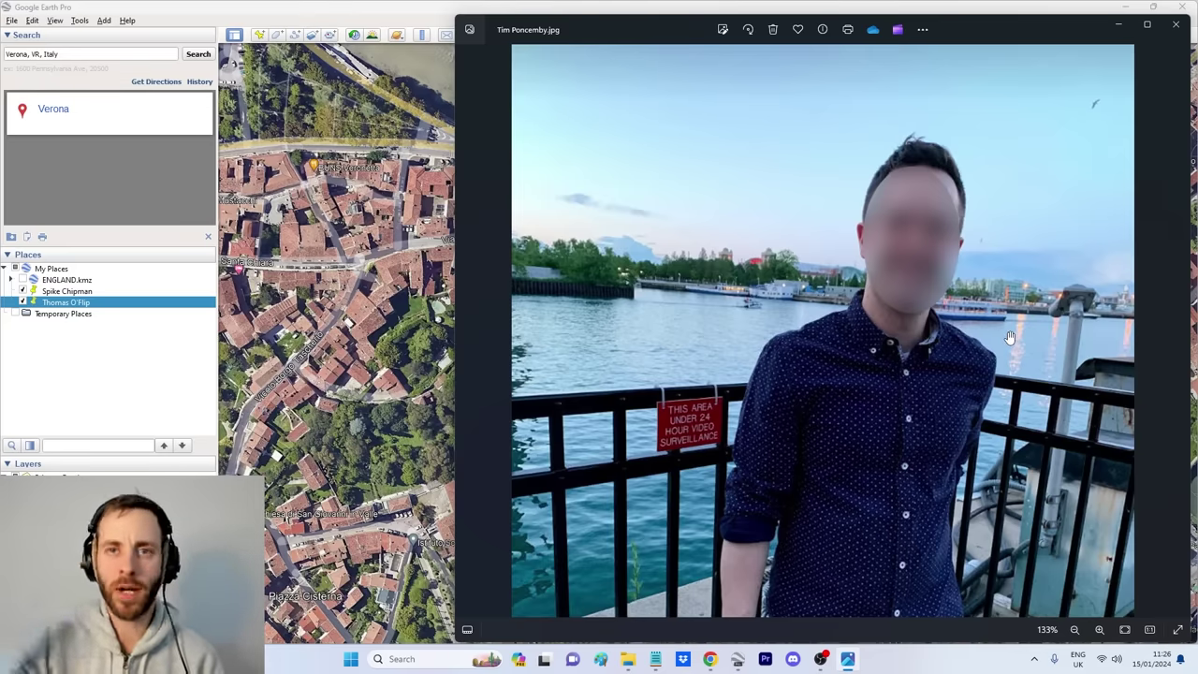
Step: Compare the selfie with the Boca Raton map, panning to the yacht club and streets south of it
left_click(739, 659)
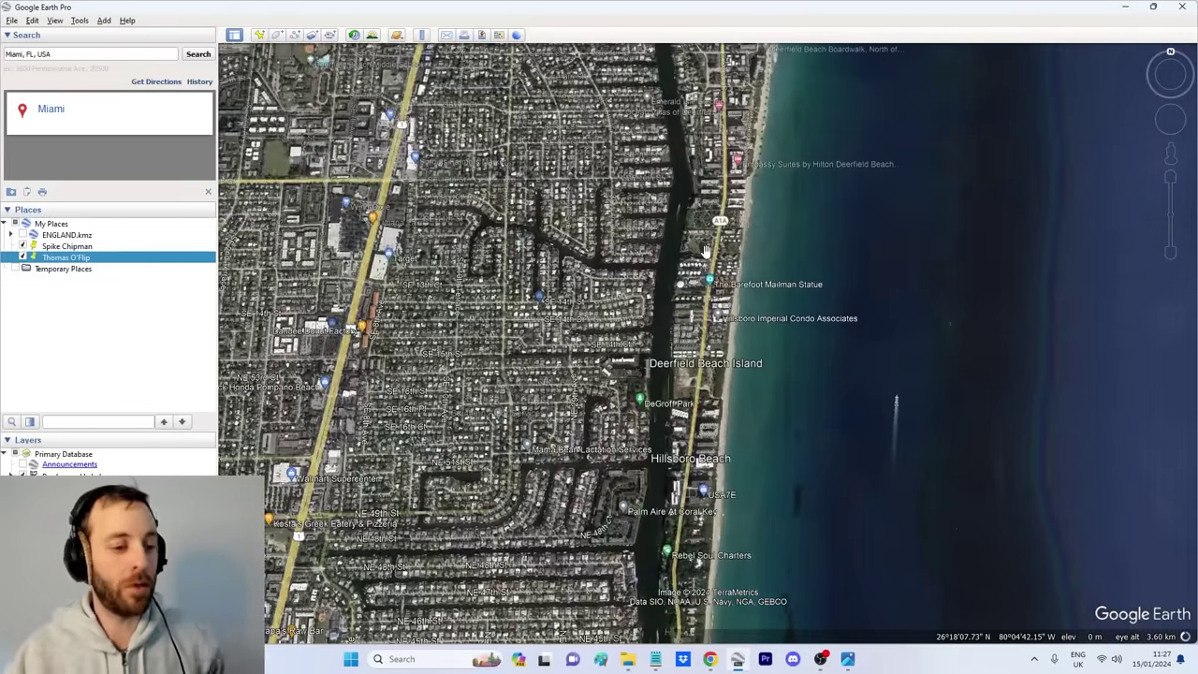
left_click(847, 659)
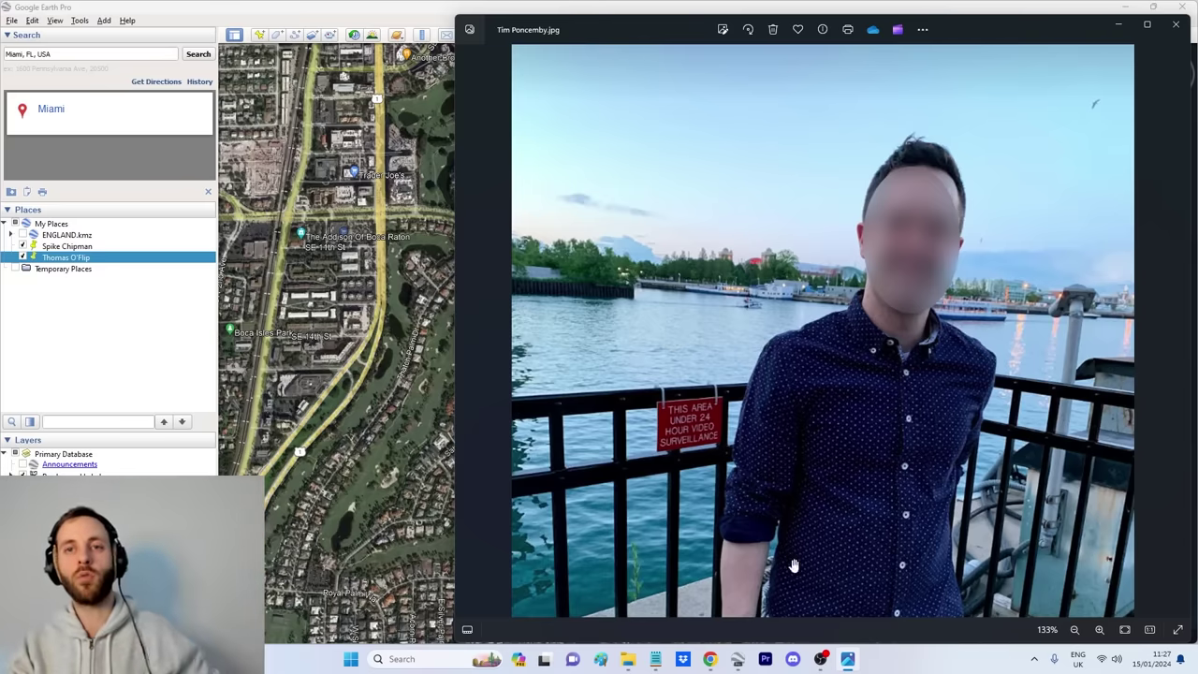
left_click(738, 659)
scroll(722, 405, "up", 5)
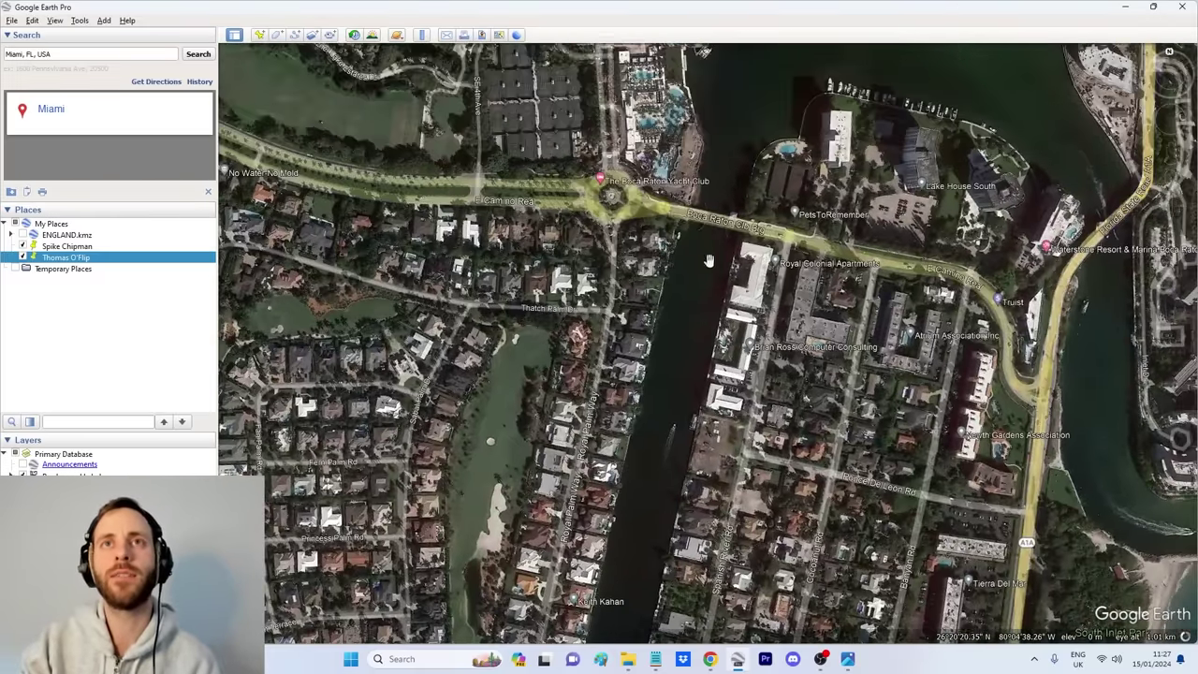
left_click_drag(700, 94, 698, 329)
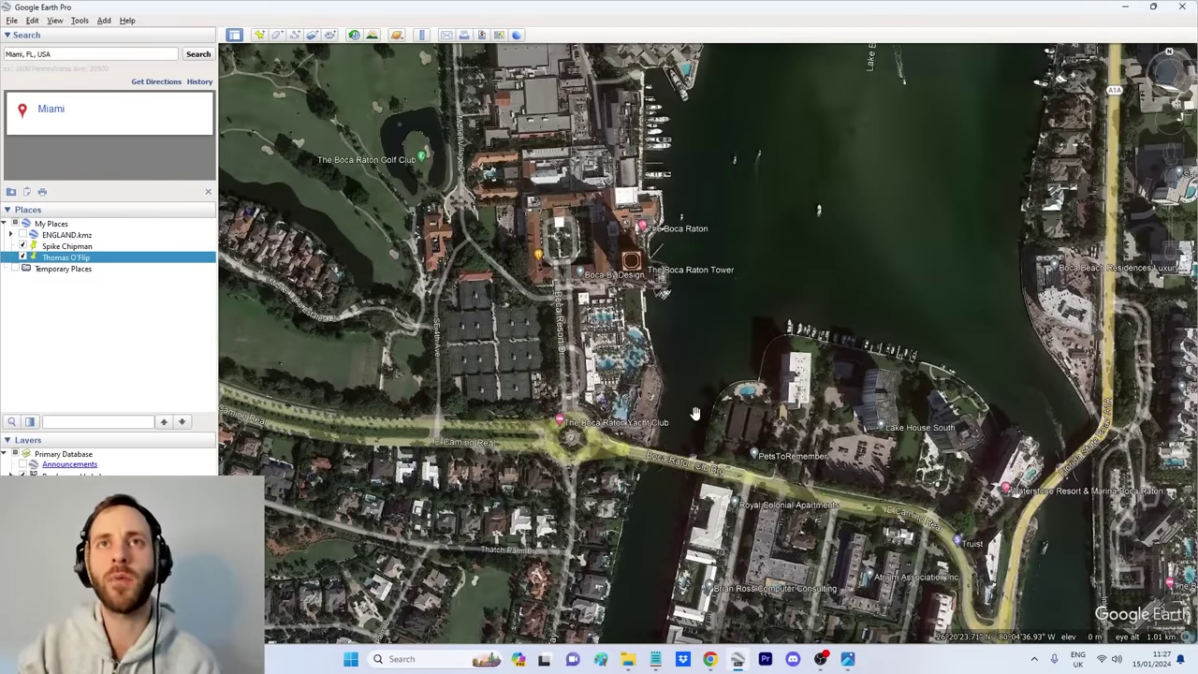
left_click_drag(646, 532, 719, 555)
Step: Move the map north to Spanish River Park, recheck the selfie, then return to Chrome's image search
scroll(719, 555, "down", 3)
left_click_drag(805, 440, 782, 568)
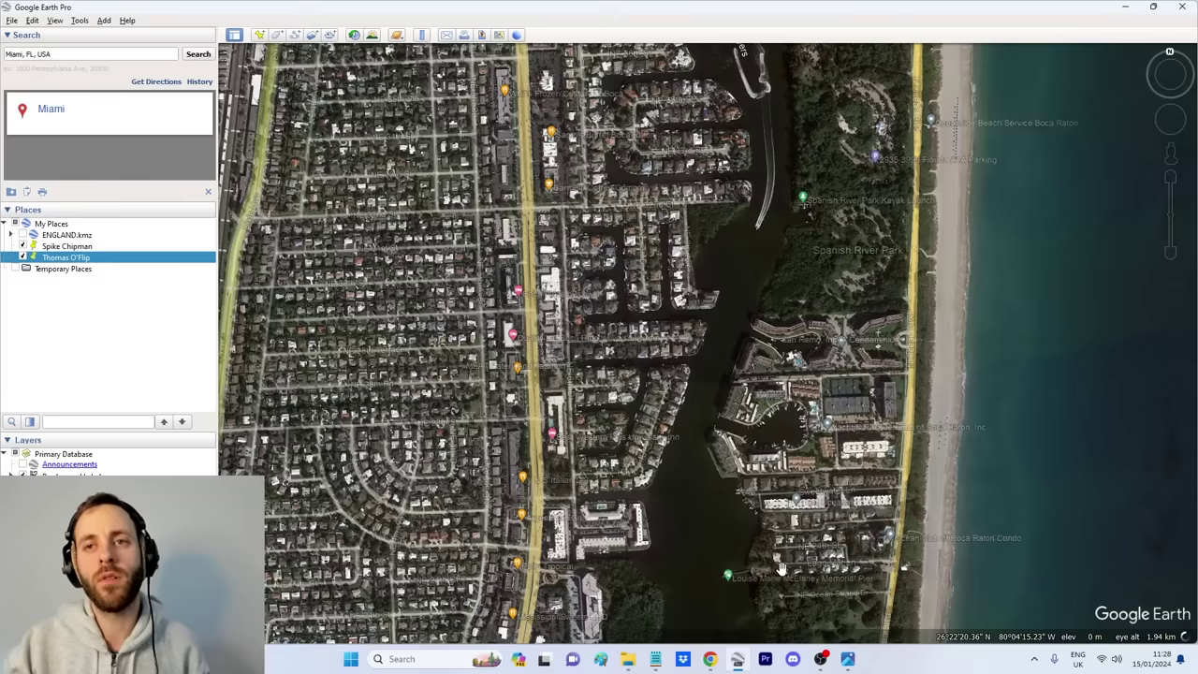
left_click(847, 659)
scroll(950, 278, "up", 5)
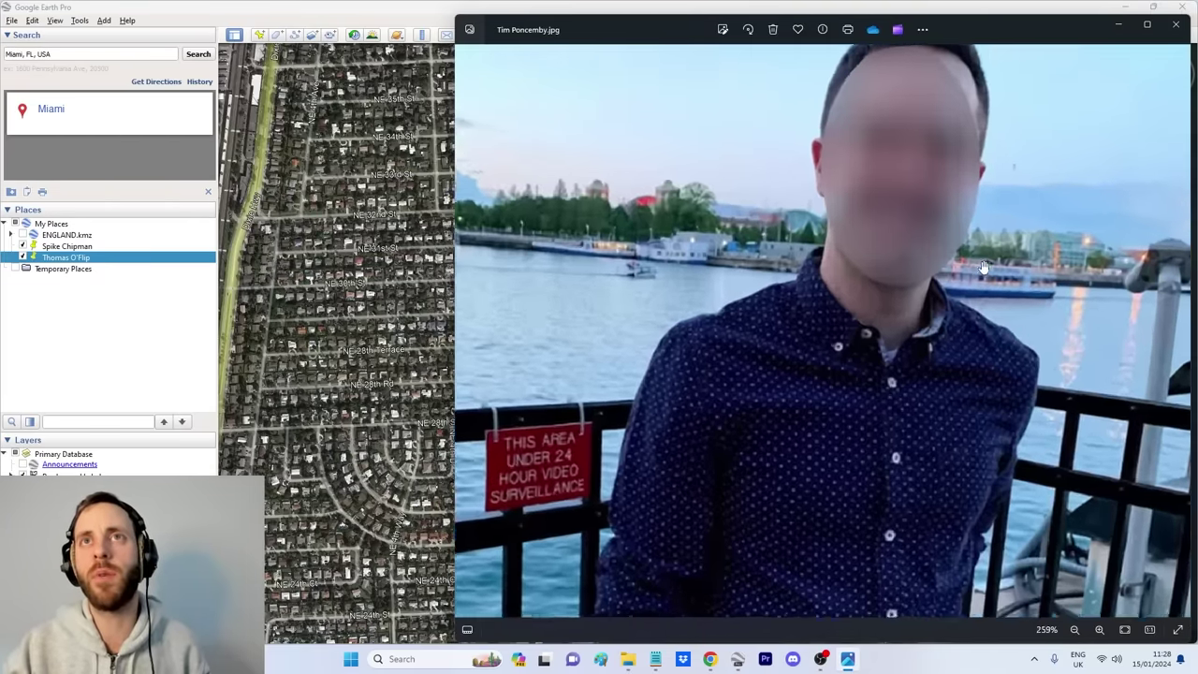
scroll(730, 337, "down", 4)
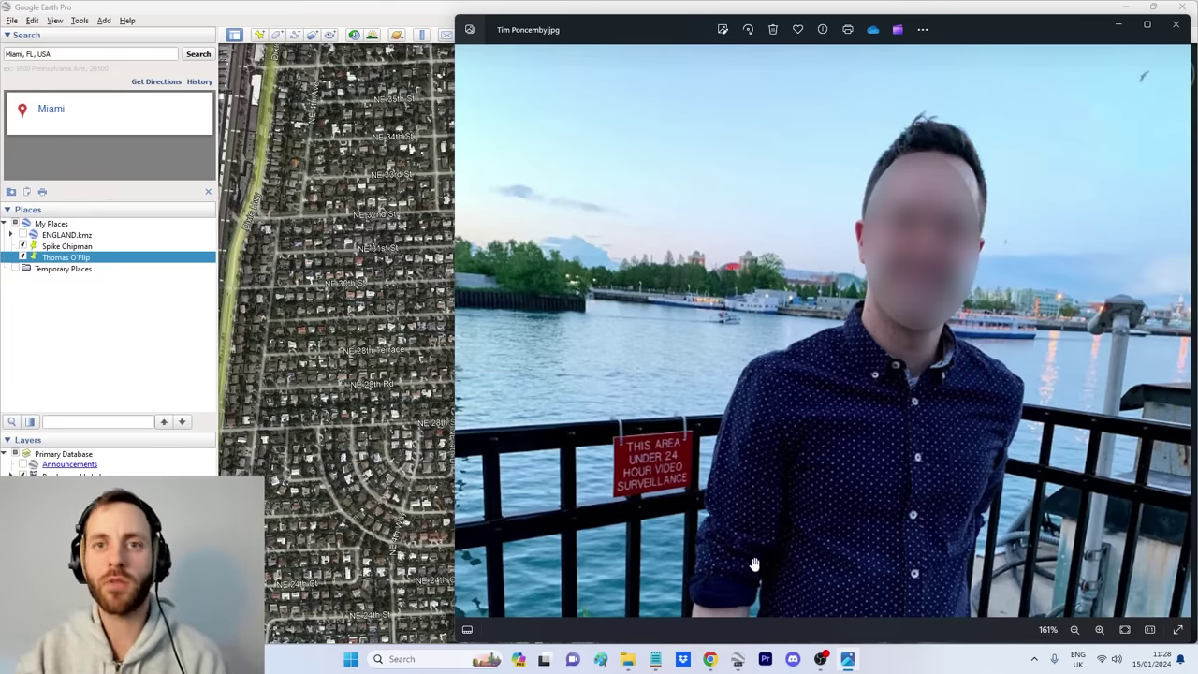
left_click(711, 658)
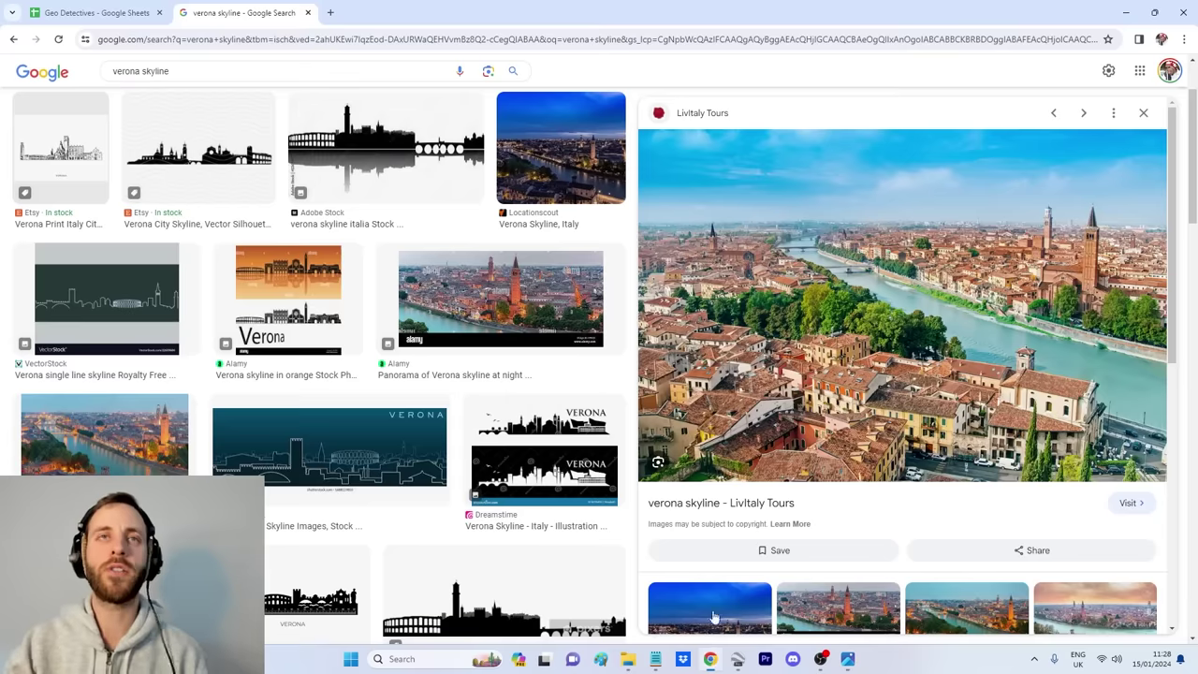
Step: In a new tab, search 'boat' and scroll through the image results
left_click(331, 13)
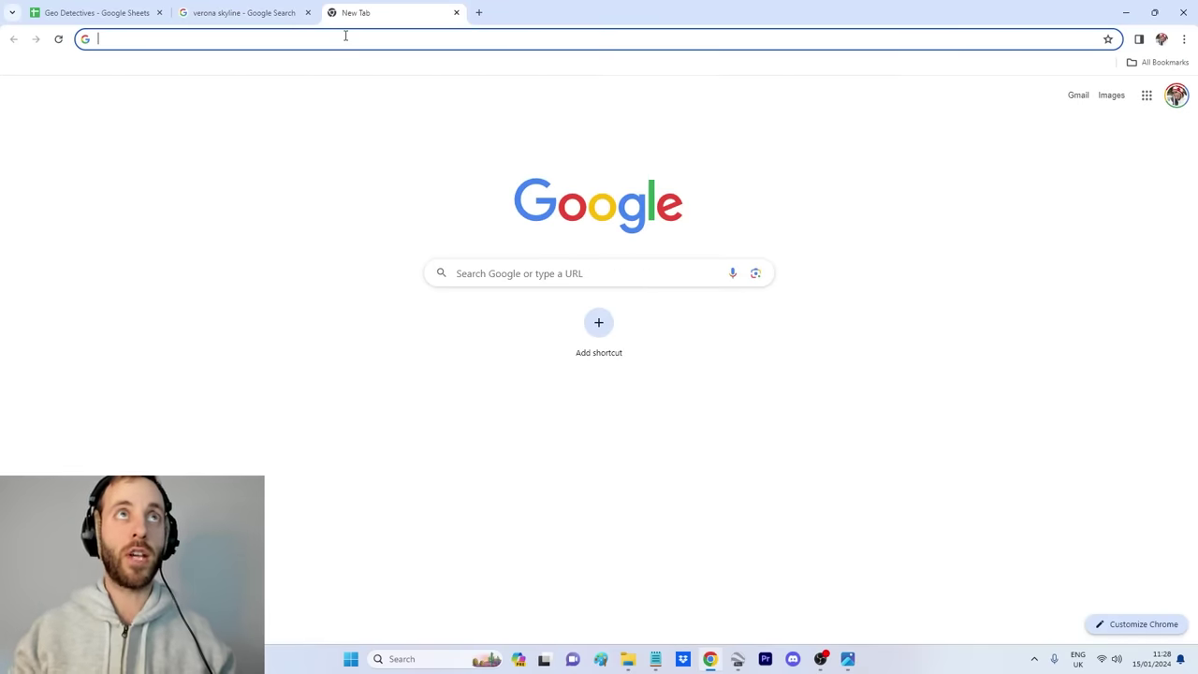
left_click(354, 38)
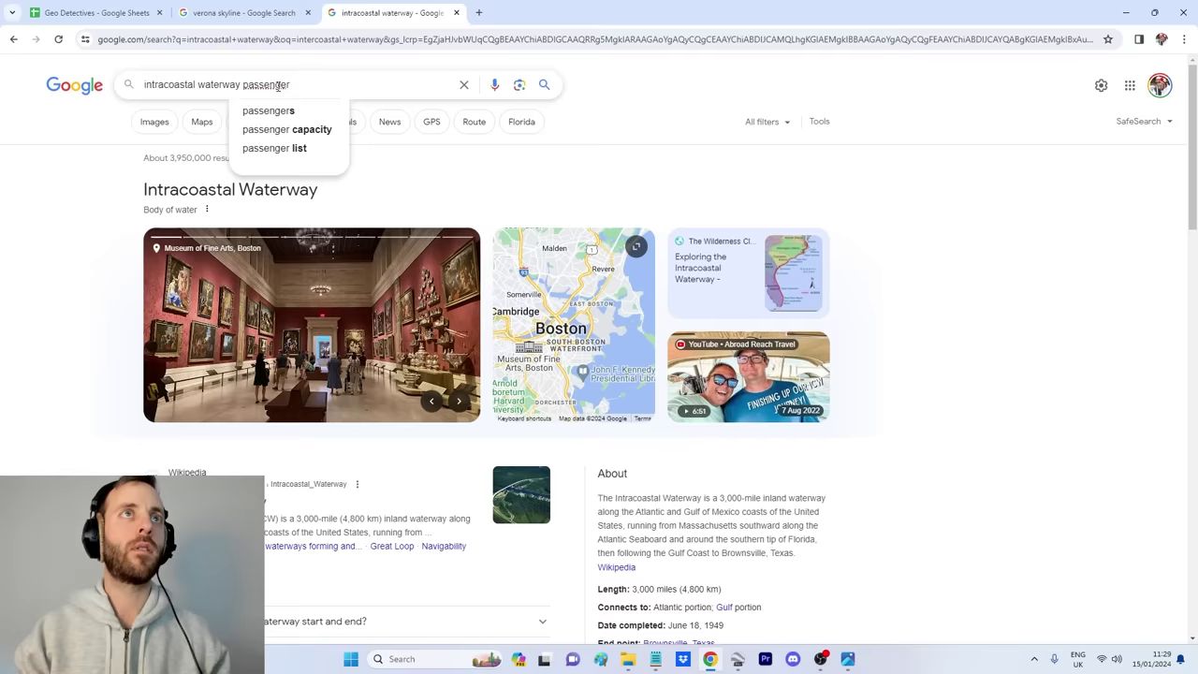
type("boat")
key("Return")
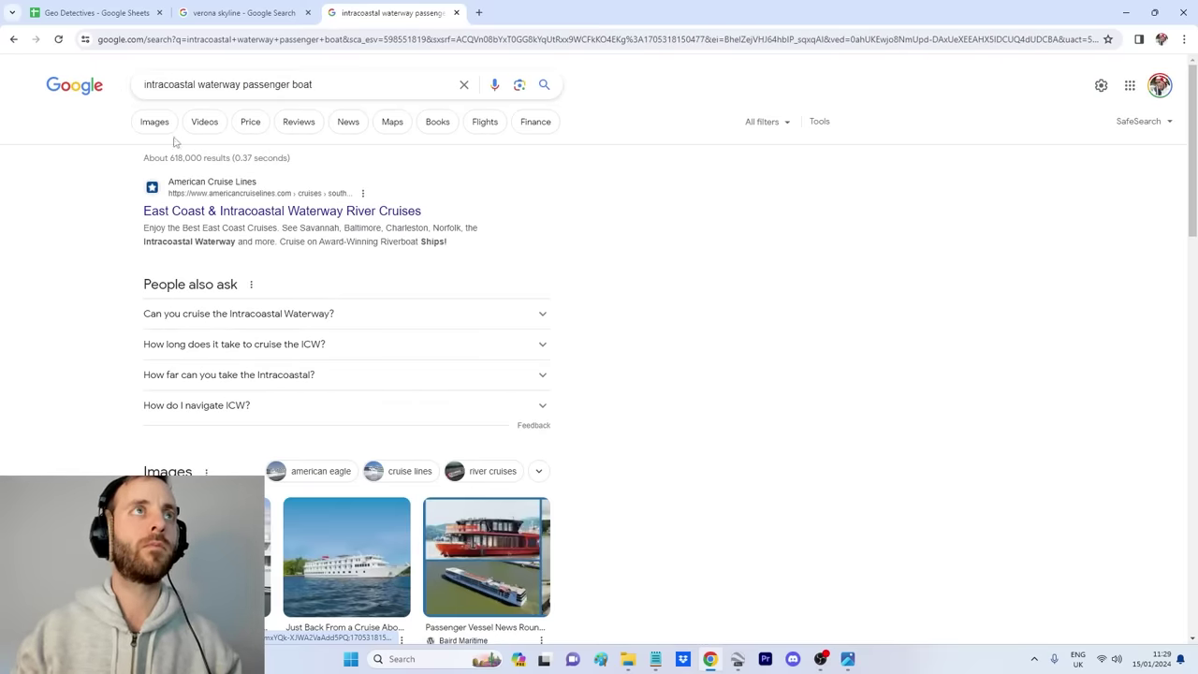
left_click(154, 123)
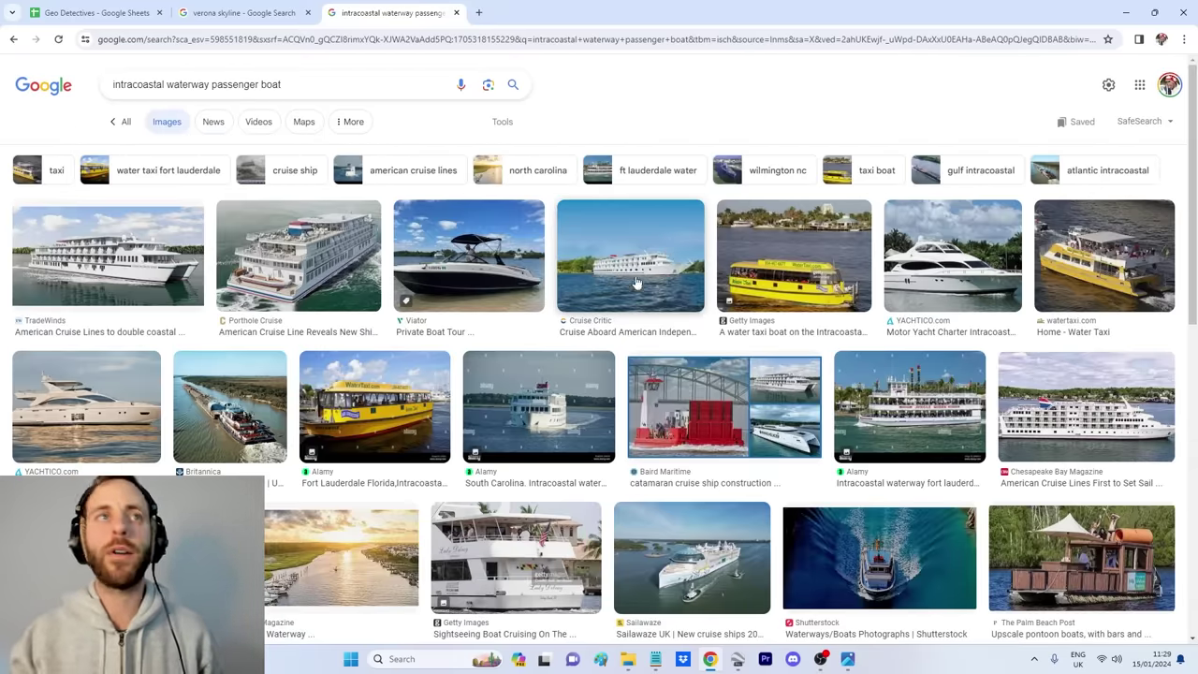
scroll(539, 359, "down", 1)
scroll(539, 358, "down", 3)
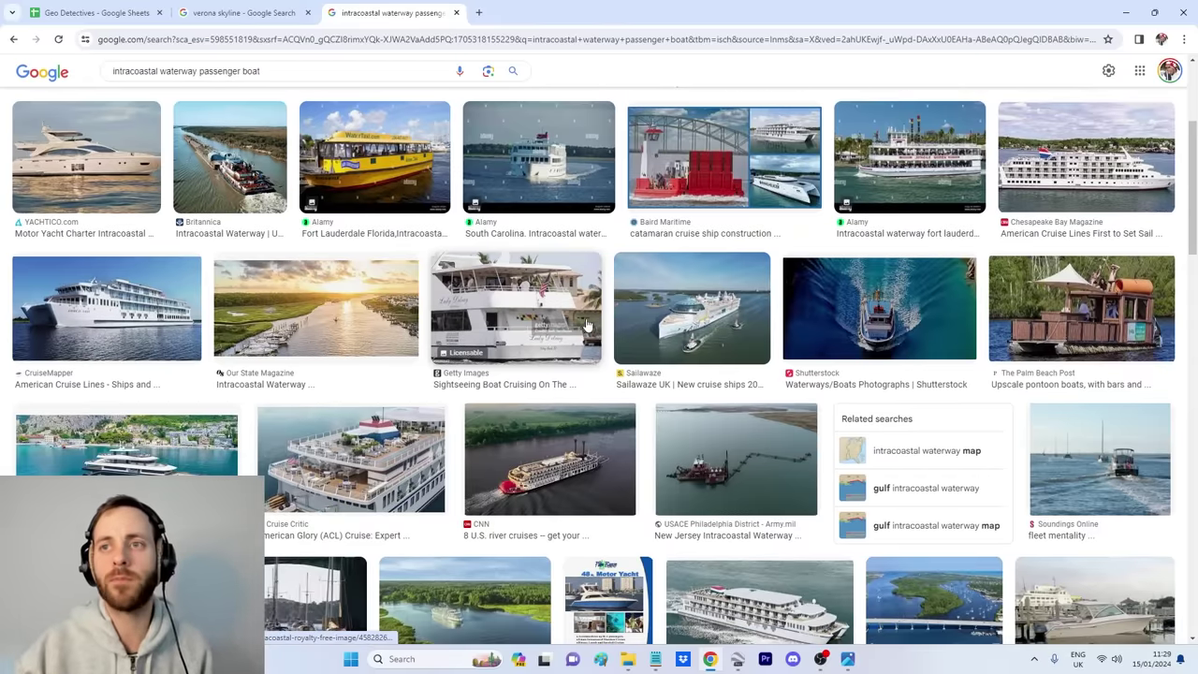
scroll(588, 324, "down", 3)
scroll(591, 344, "down", 3)
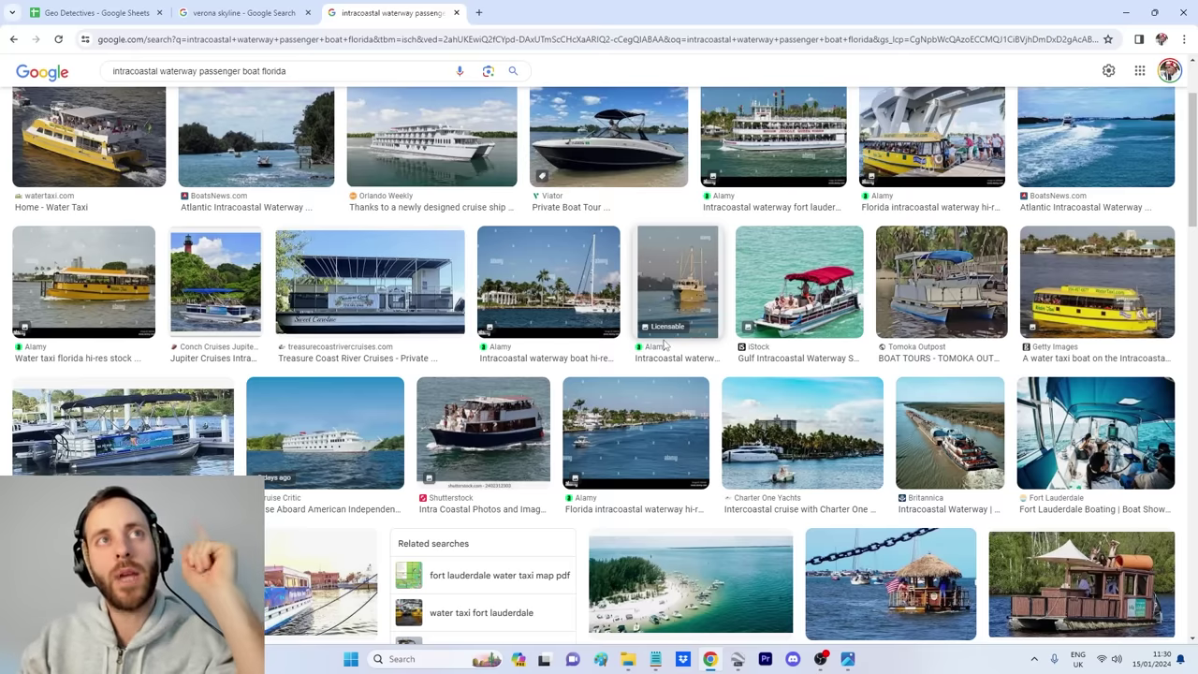
scroll(664, 346, "down", 3)
scroll(666, 350, "down", 3)
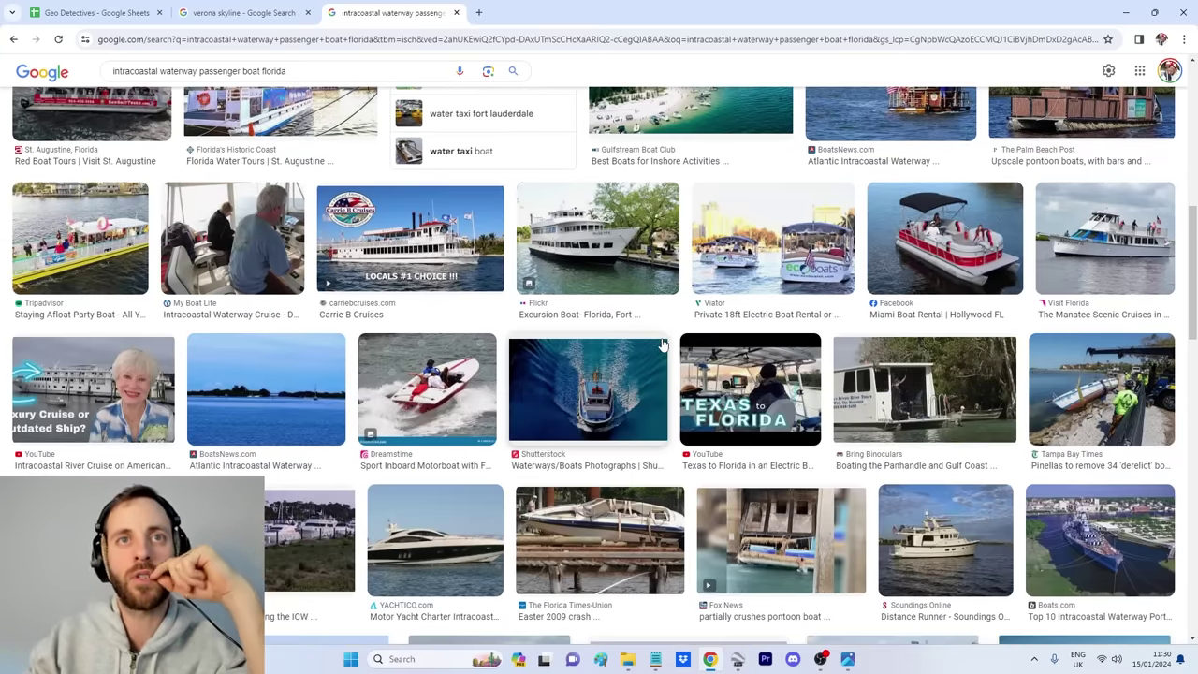
scroll(665, 355, "down", 3)
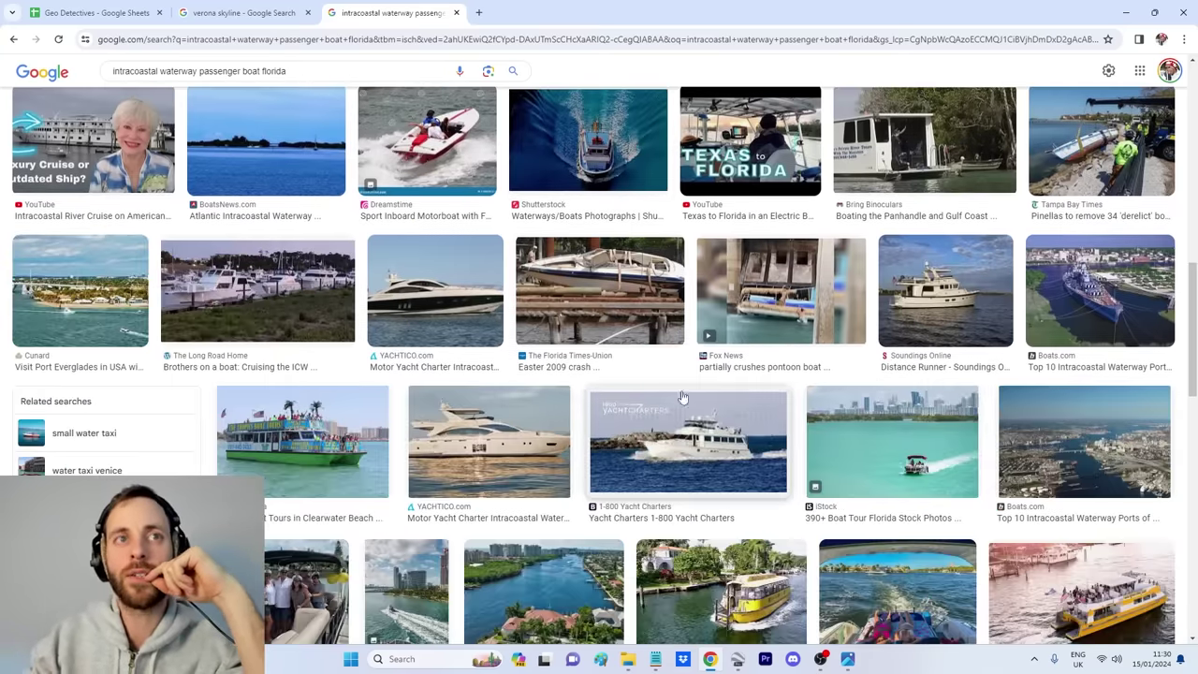
scroll(681, 393, "down", 2)
Step: Compare the selfie with the boat images and keep scrolling through them
left_click(848, 659)
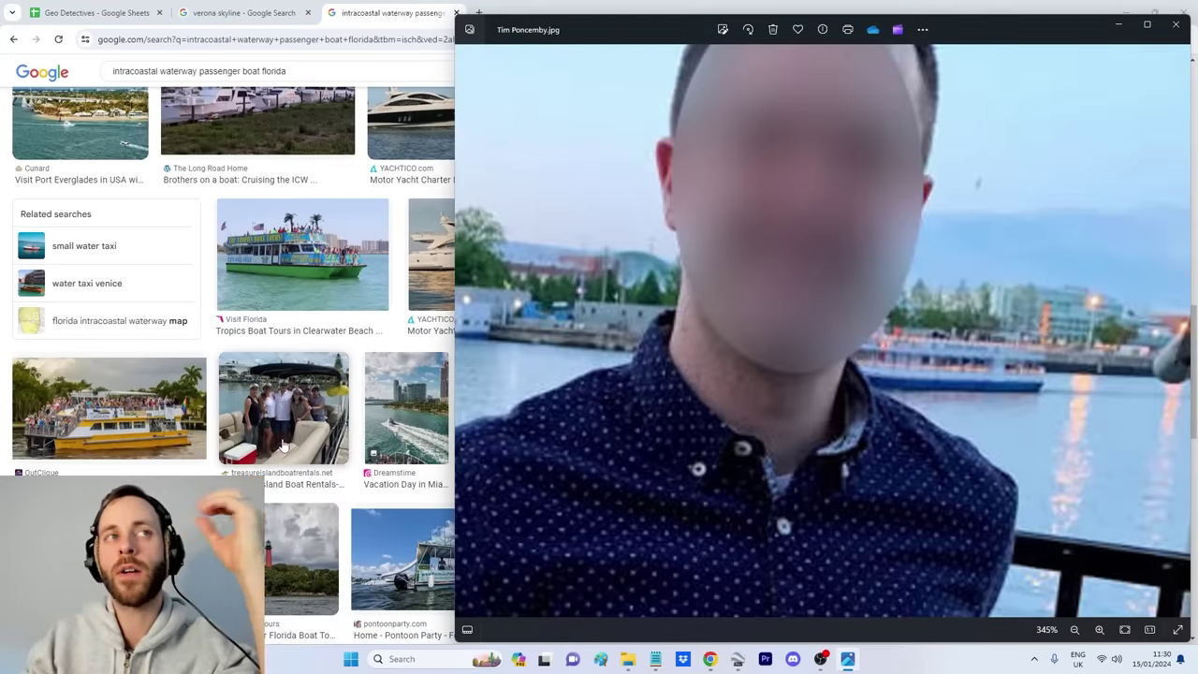
left_click(3, 401)
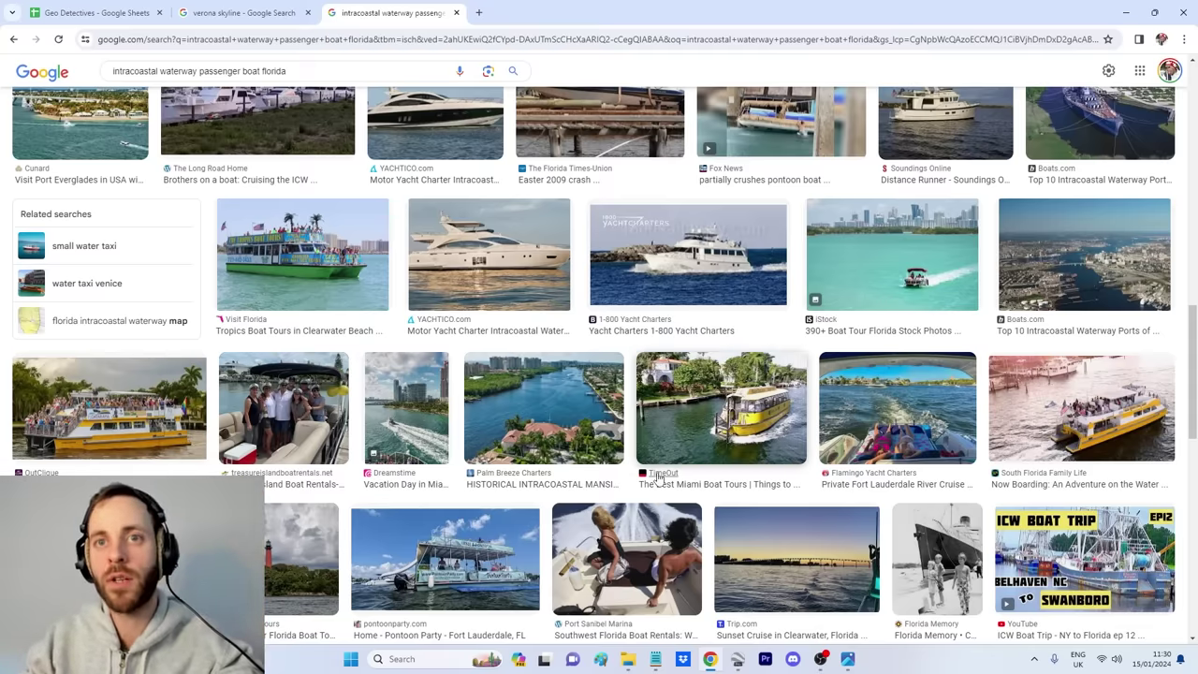
scroll(646, 479, "down", 5)
scroll(626, 480, "down", 2)
scroll(693, 468, "down", 2)
scroll(676, 468, "down", 12)
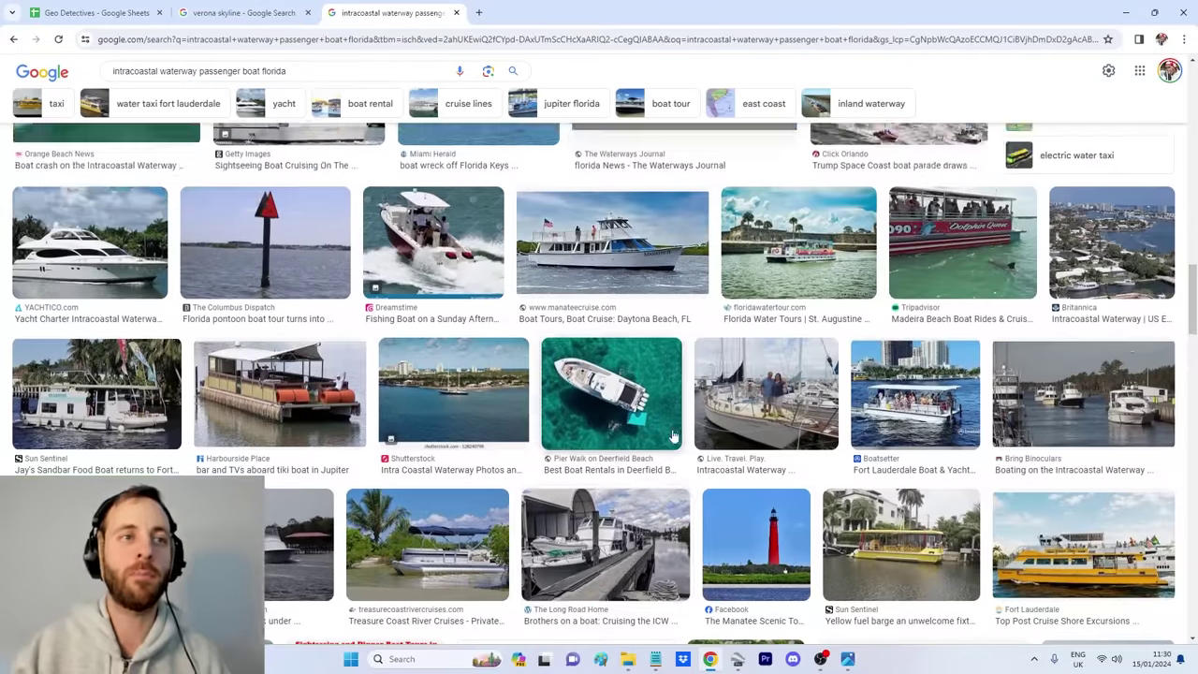
scroll(319, 265, "up", 2)
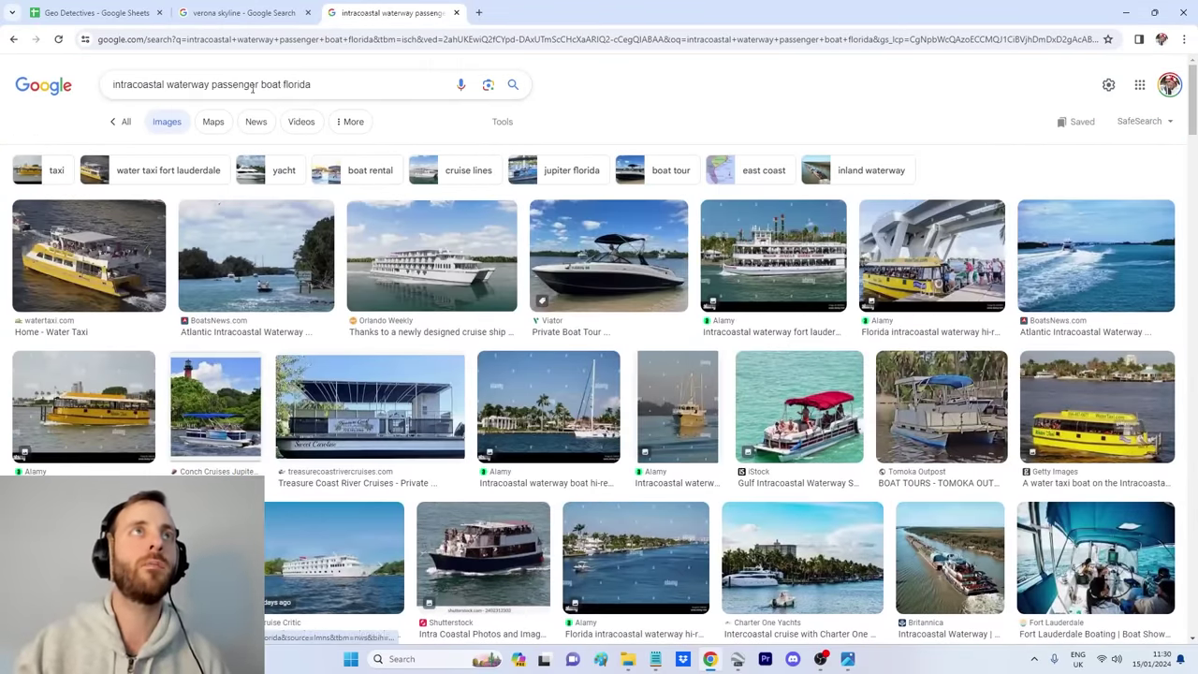
Step: Replace the query with 'passenger boat "blue and white"' and browse the new image results
left_click_drag(286, 84, 98, 86)
key("BackSpace")
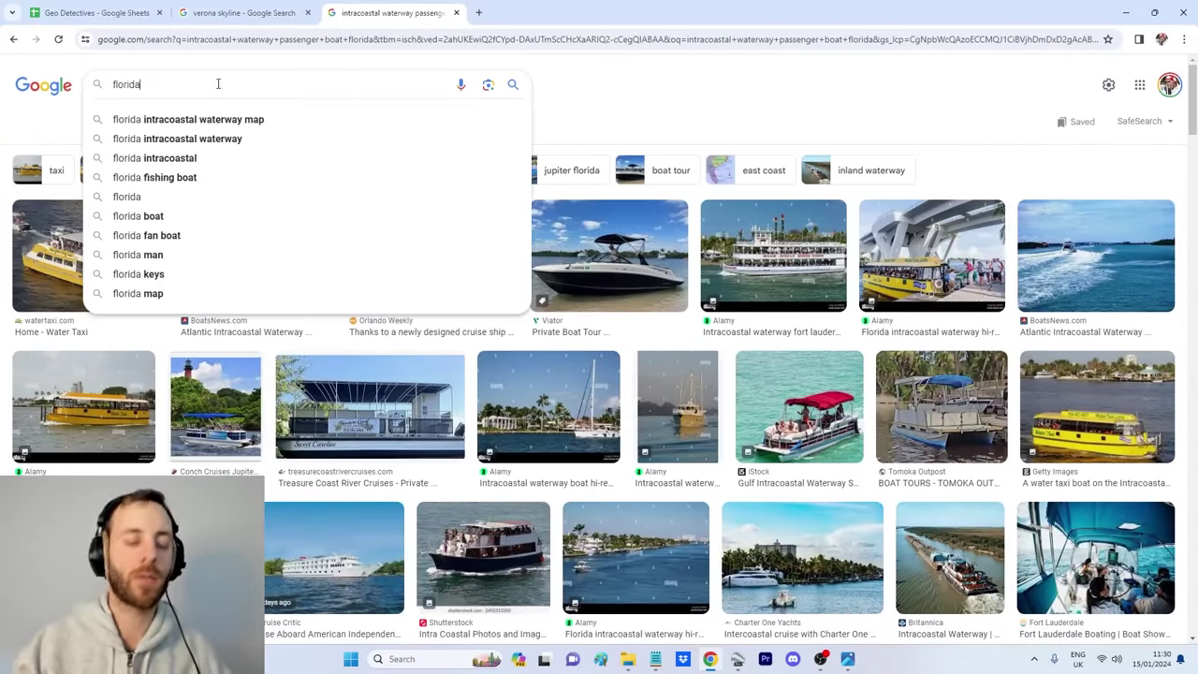
type("passenger boa")
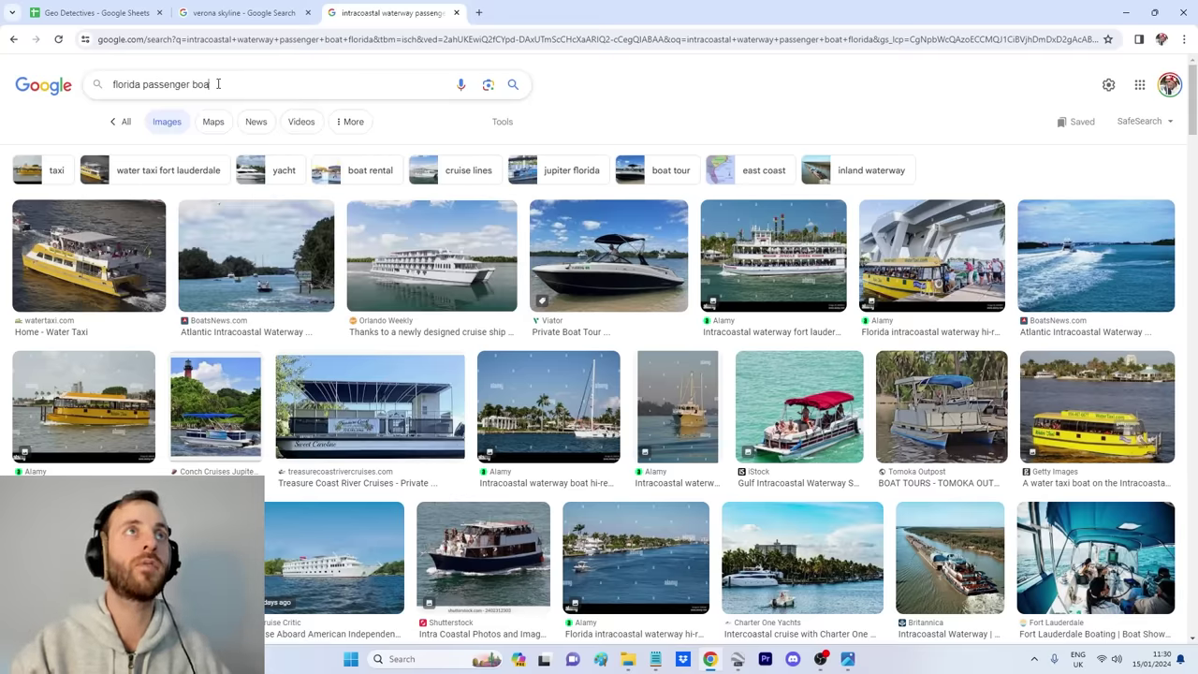
type("t \"blue and white\"")
key("Return")
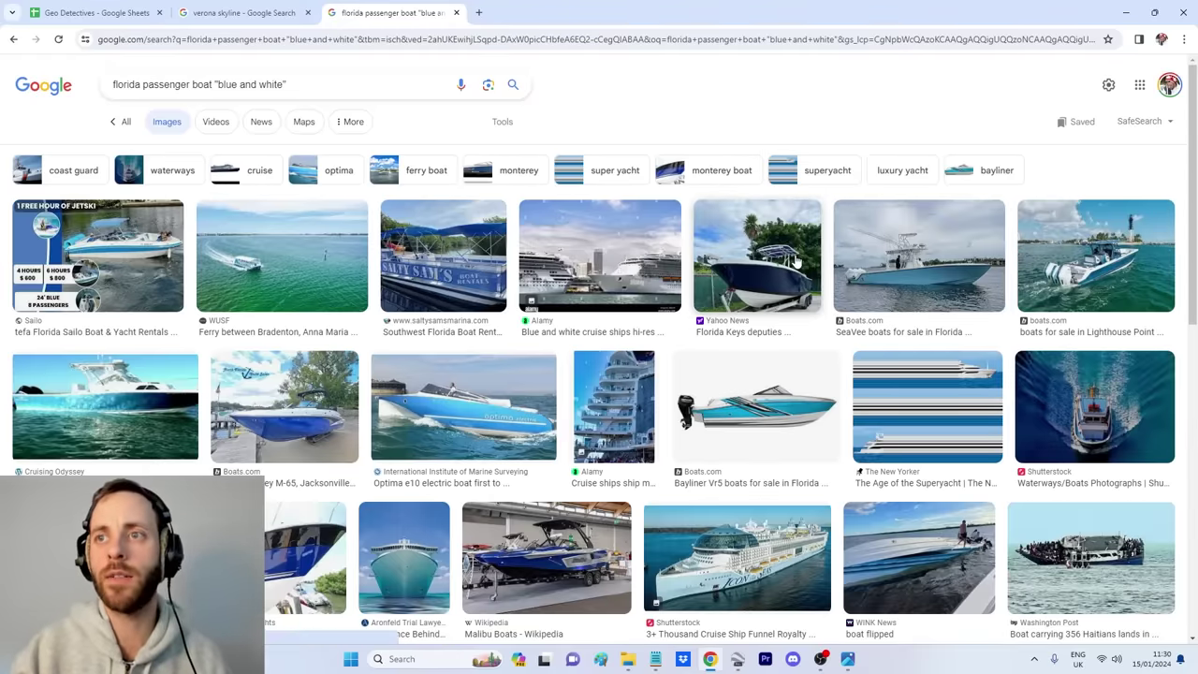
scroll(776, 268, "down", 2)
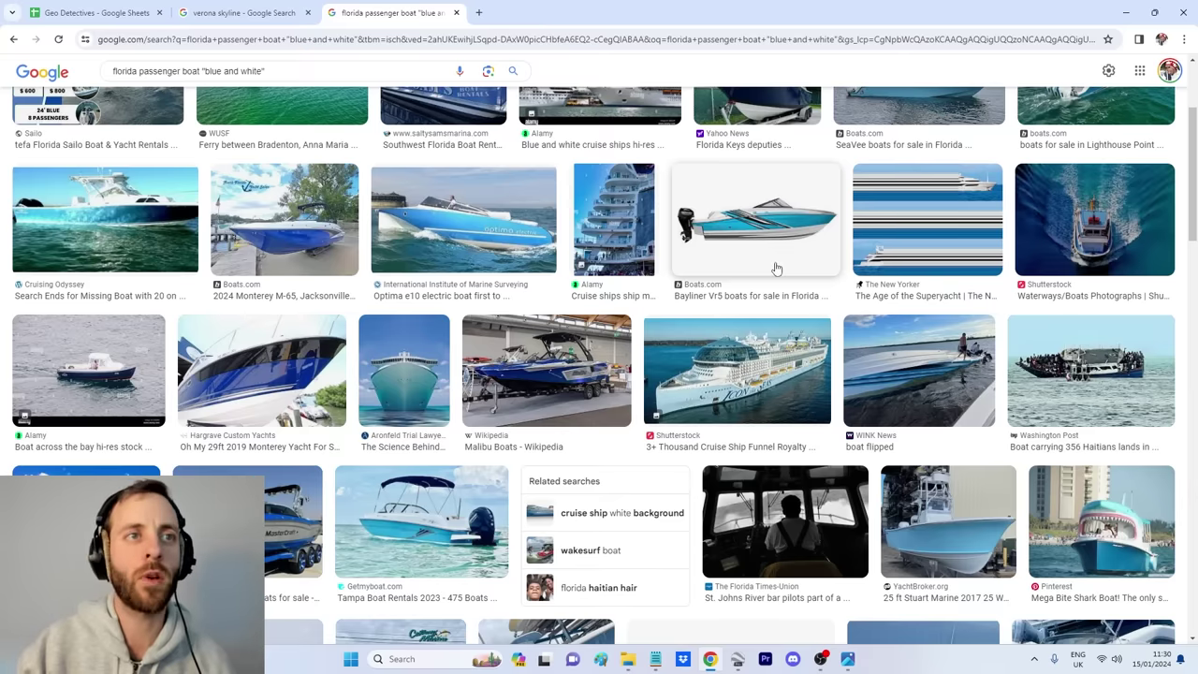
scroll(776, 269, "down", 3)
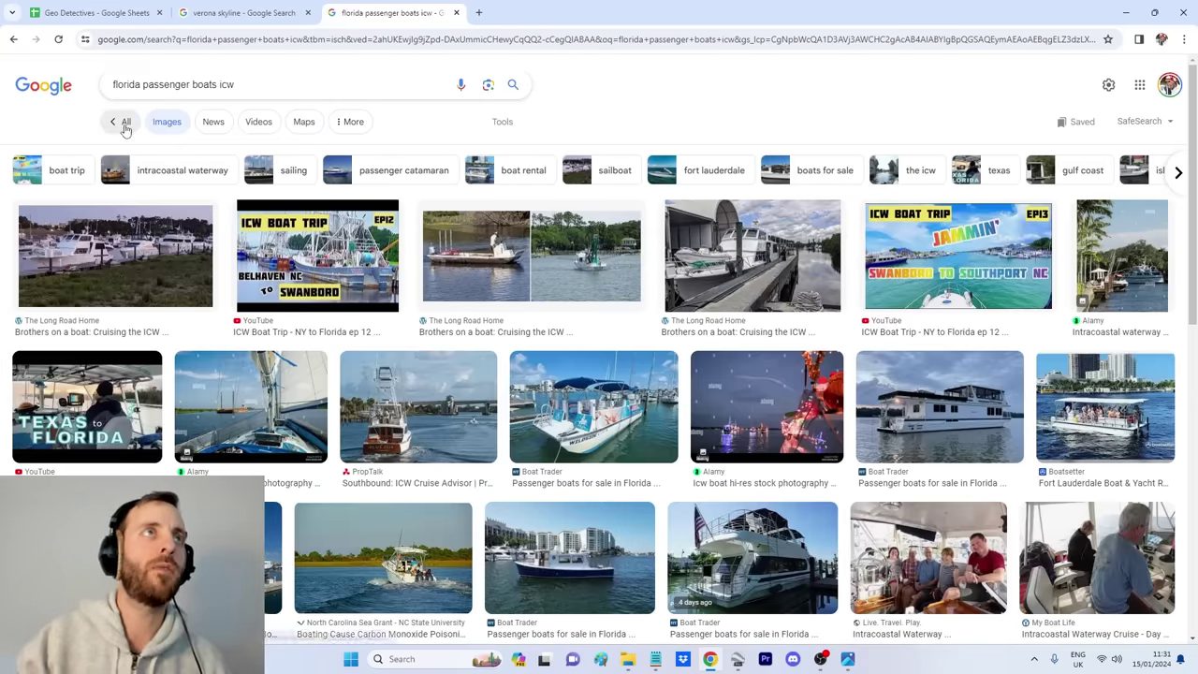
Step: Switch to the All tab, scroll down through the web results and back to the top
left_click(125, 123)
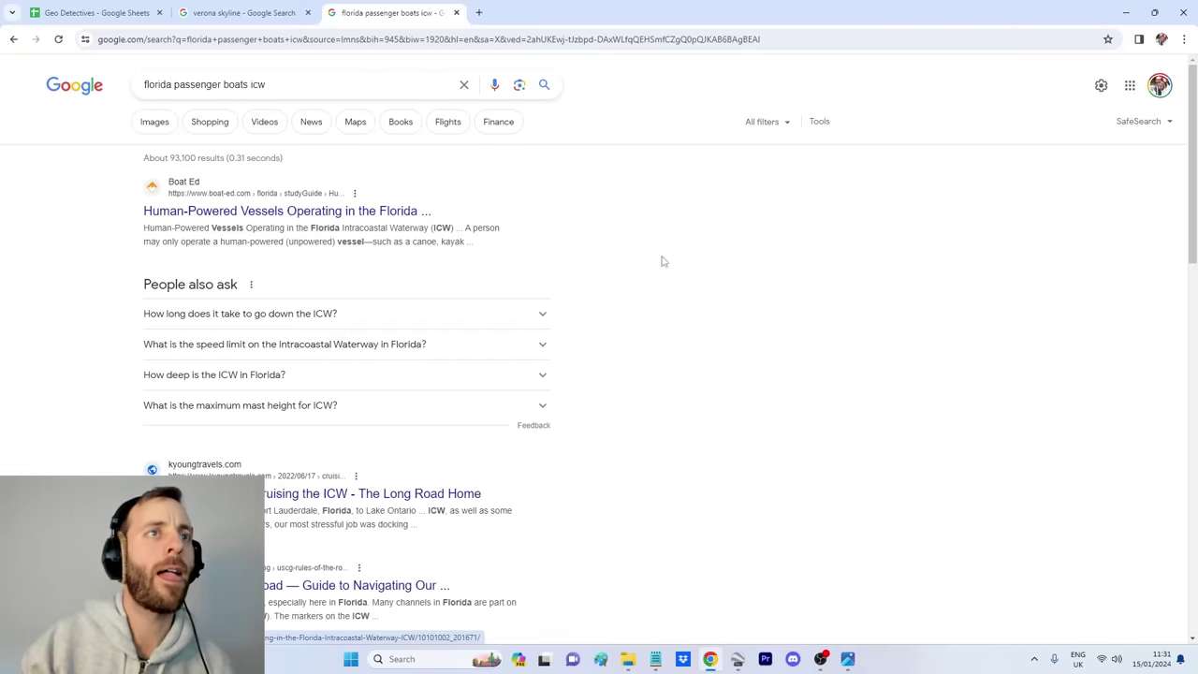
scroll(685, 284, "down", 6)
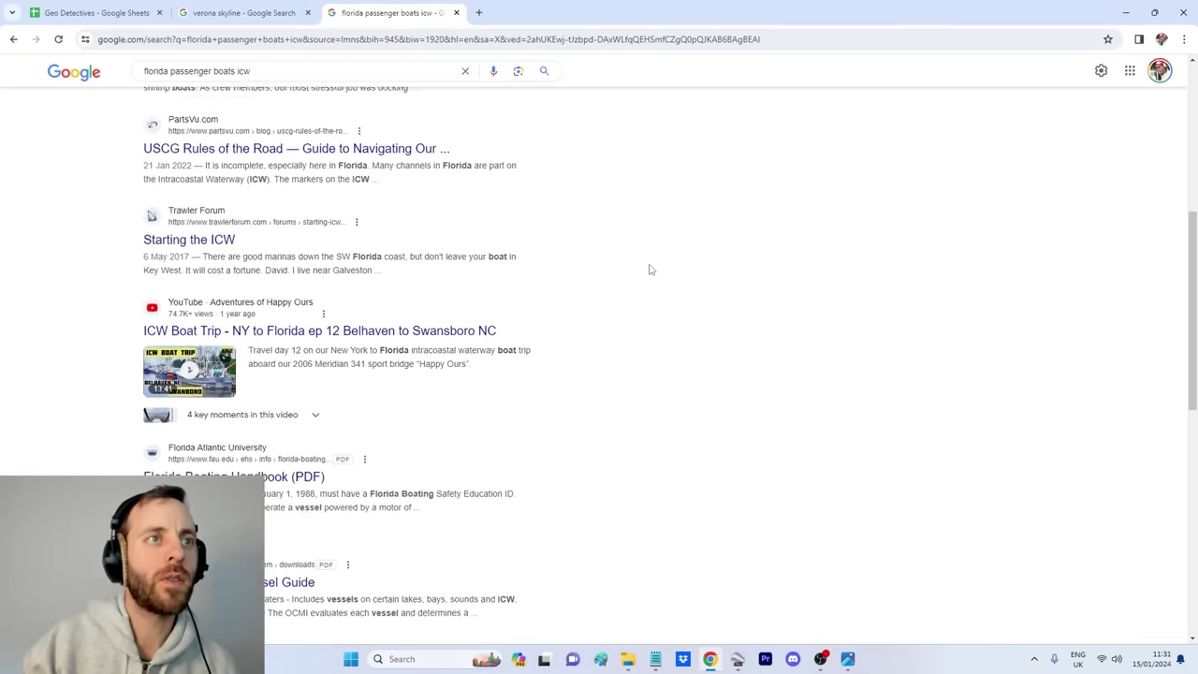
scroll(680, 315, "down", 6)
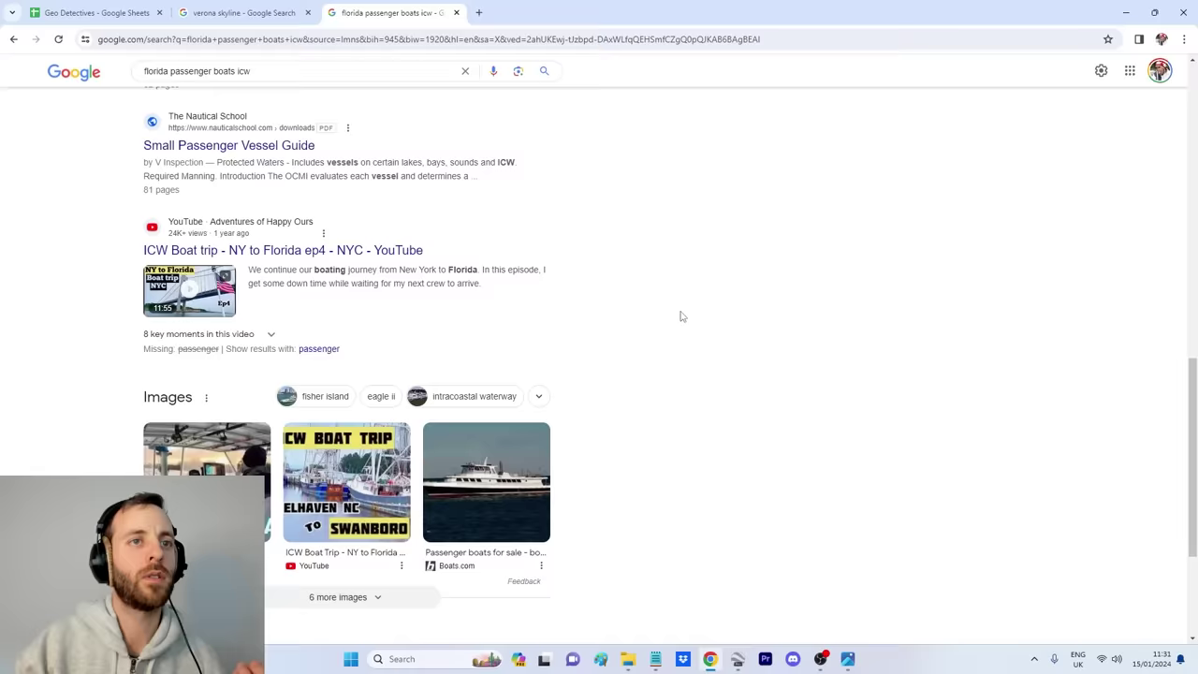
scroll(680, 351, "down", 2)
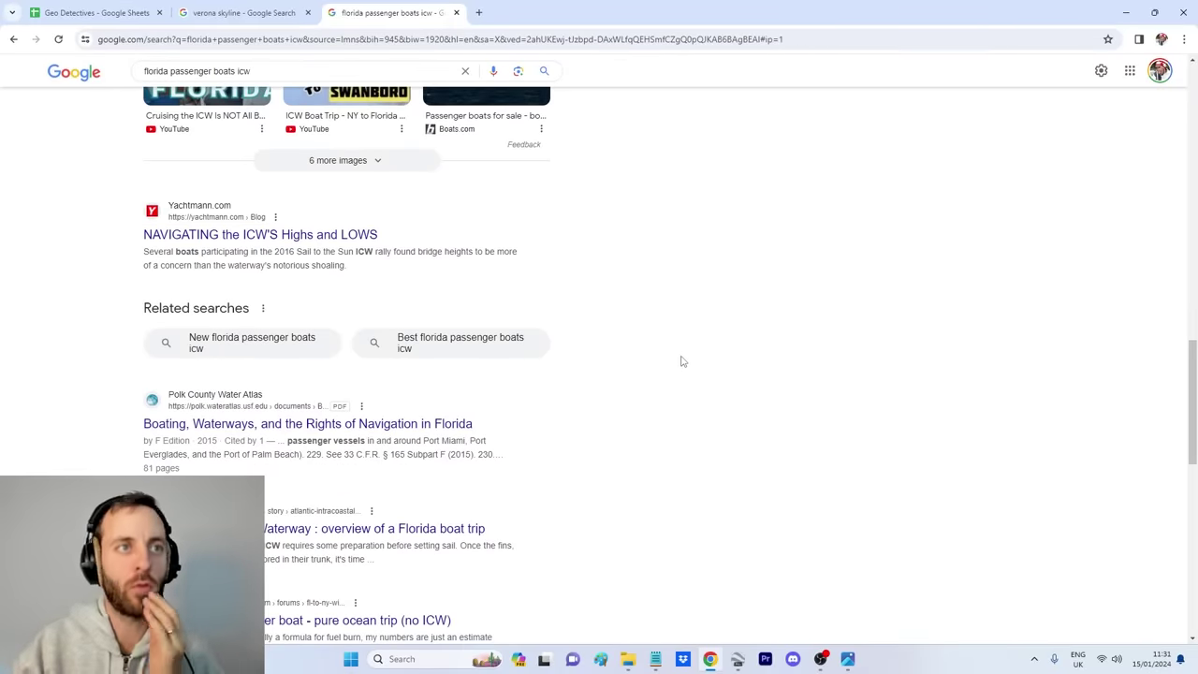
scroll(671, 365, "down", 1)
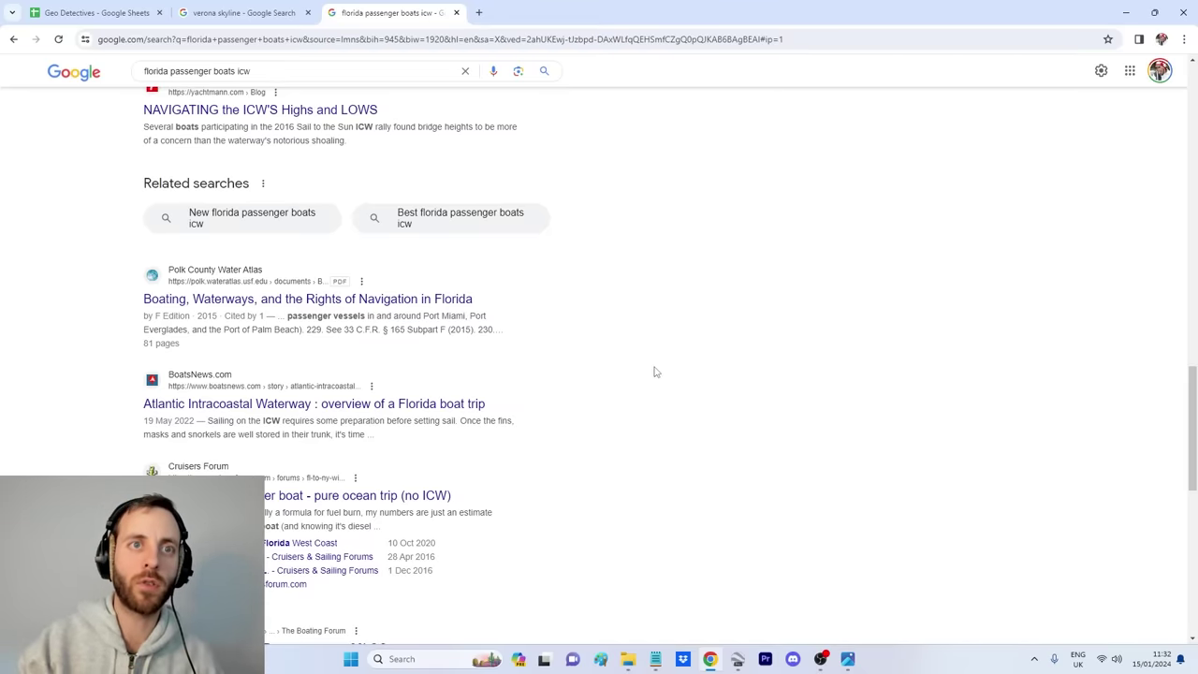
scroll(641, 393, "up", 10)
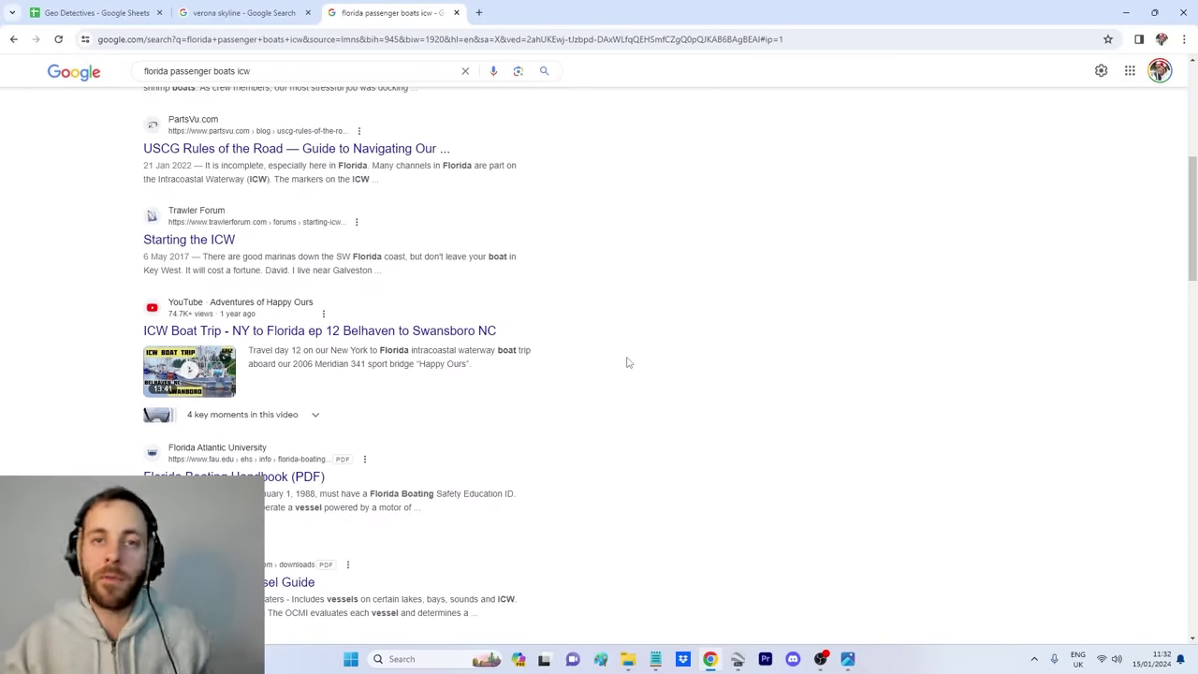
scroll(629, 360, "up", 4)
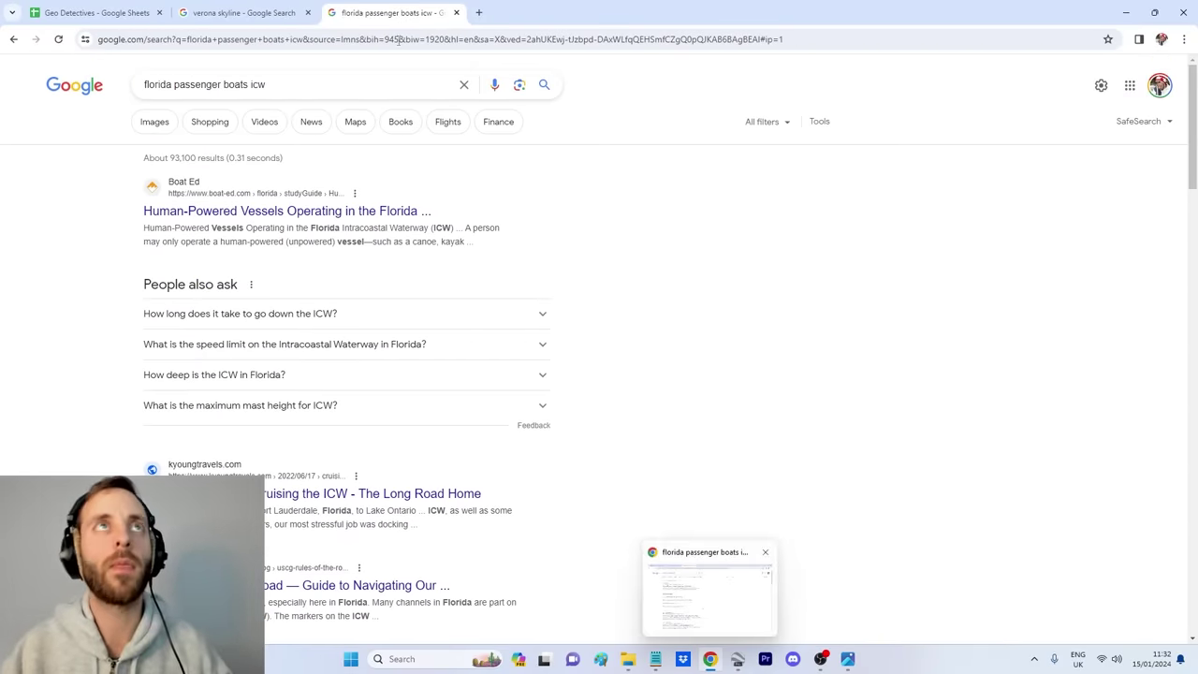
Step: In a new tab, search 'fort lauderdal' and open Fort Lauderdale in Google Maps
left_click(478, 12)
left_click(482, 40)
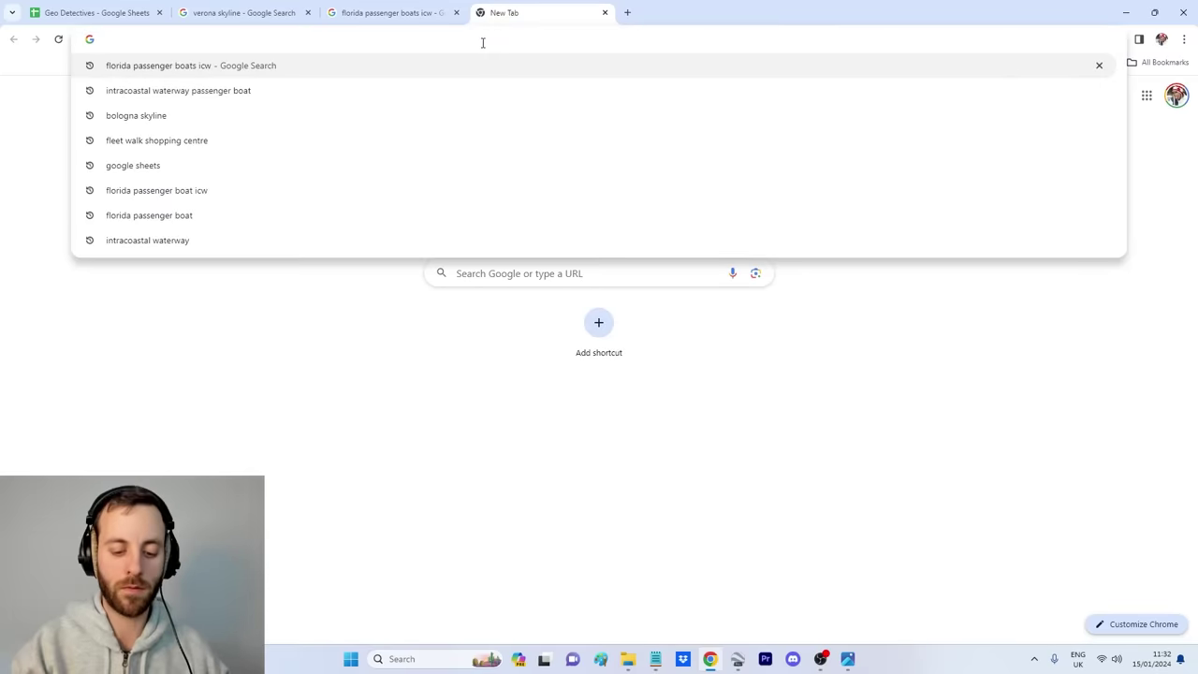
type("fort lauderdal")
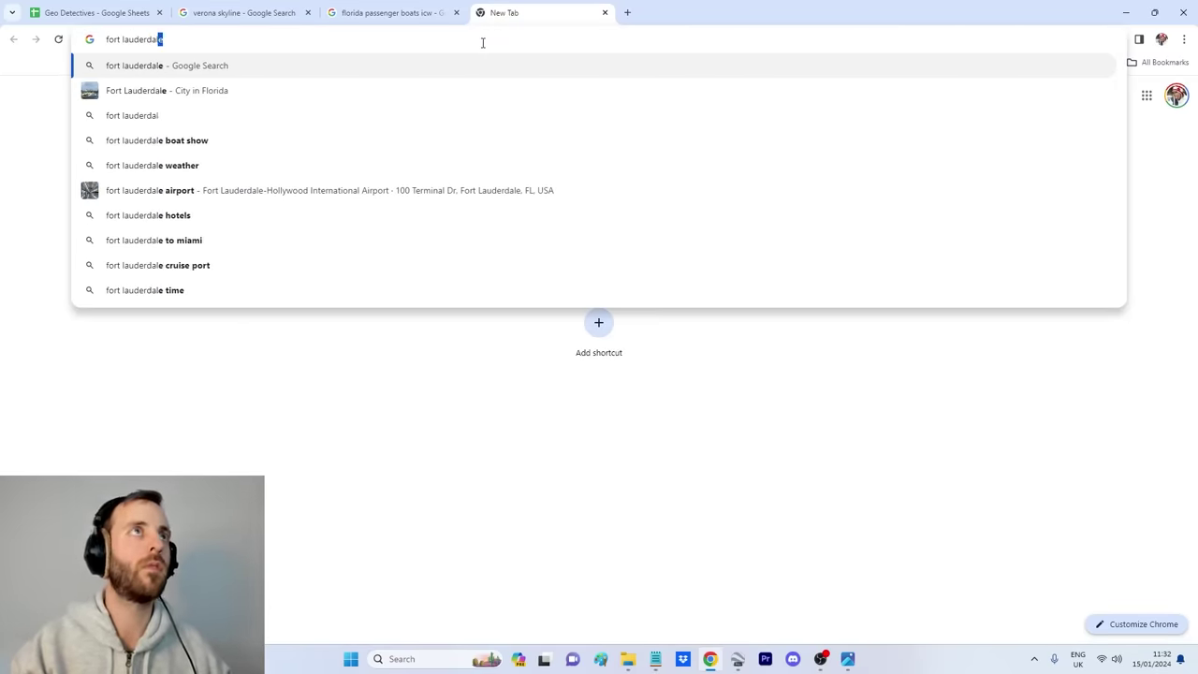
key("Return")
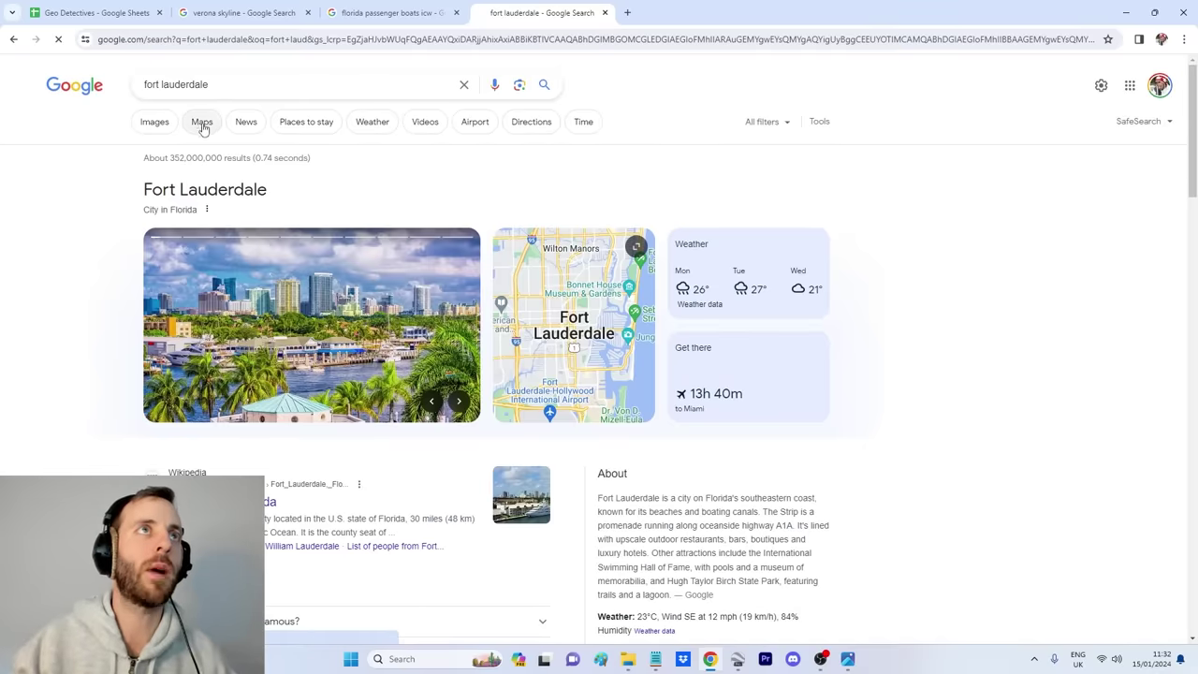
left_click(739, 377)
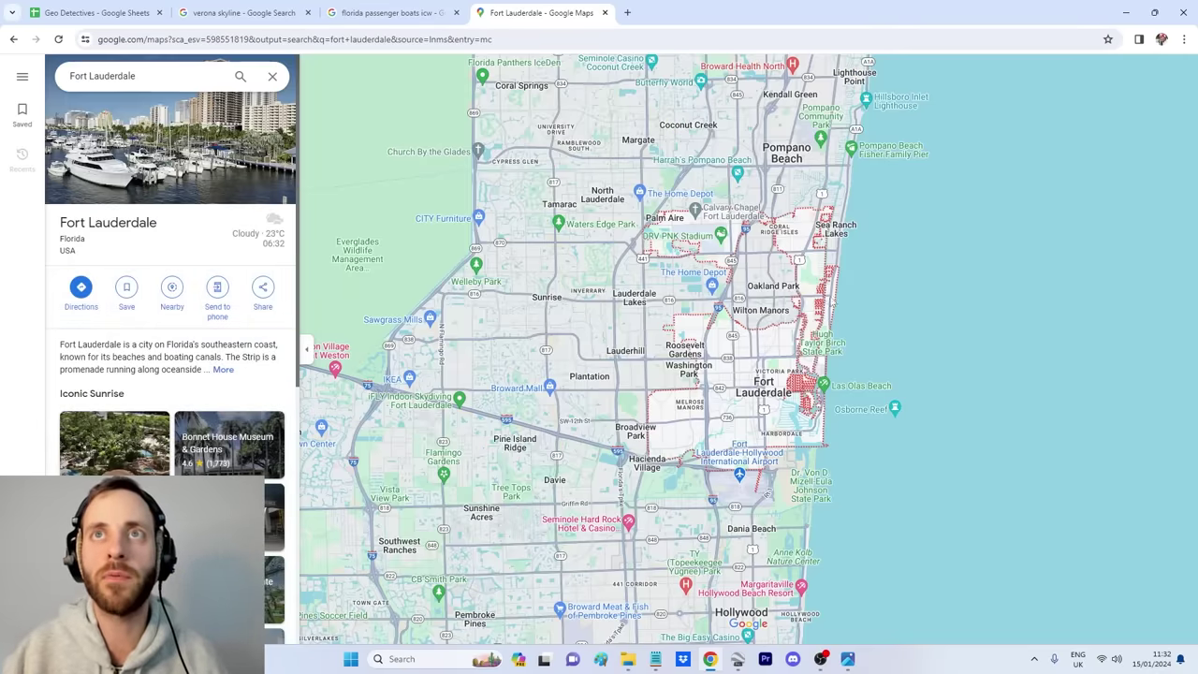
Step: Zoom out to show the coast from West Palm Beach to Fort Lauderdale
scroll(805, 393, "down", 3)
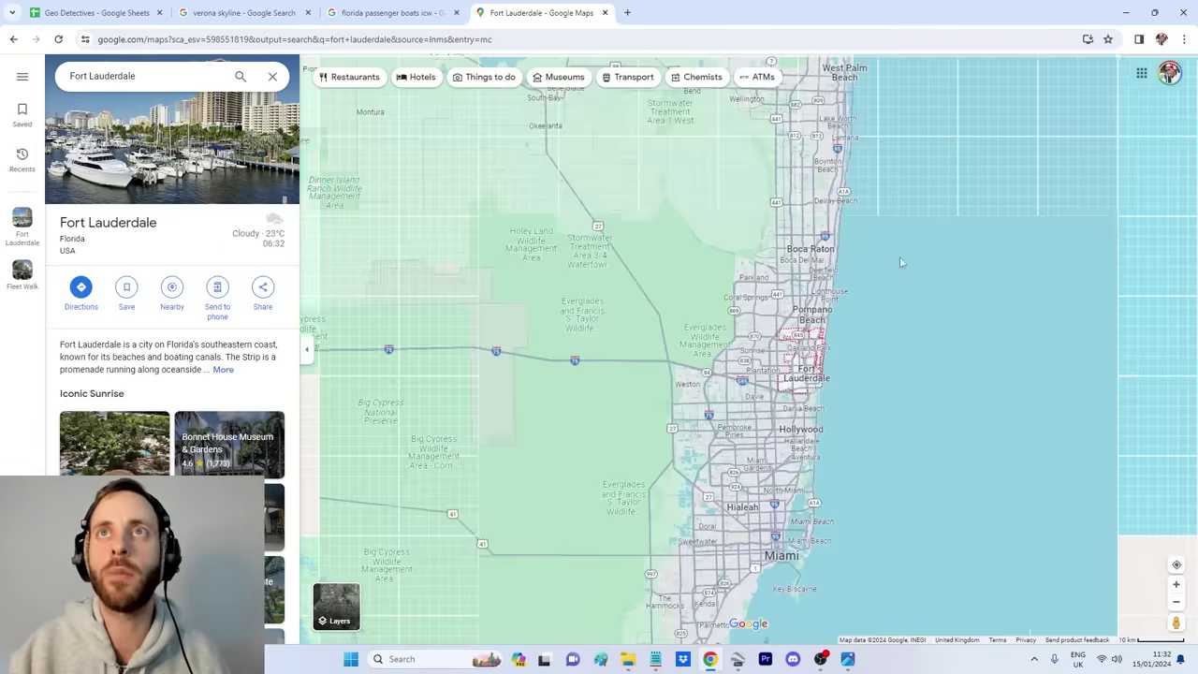
left_click_drag(899, 256, 807, 492)
scroll(776, 349, "up", 5)
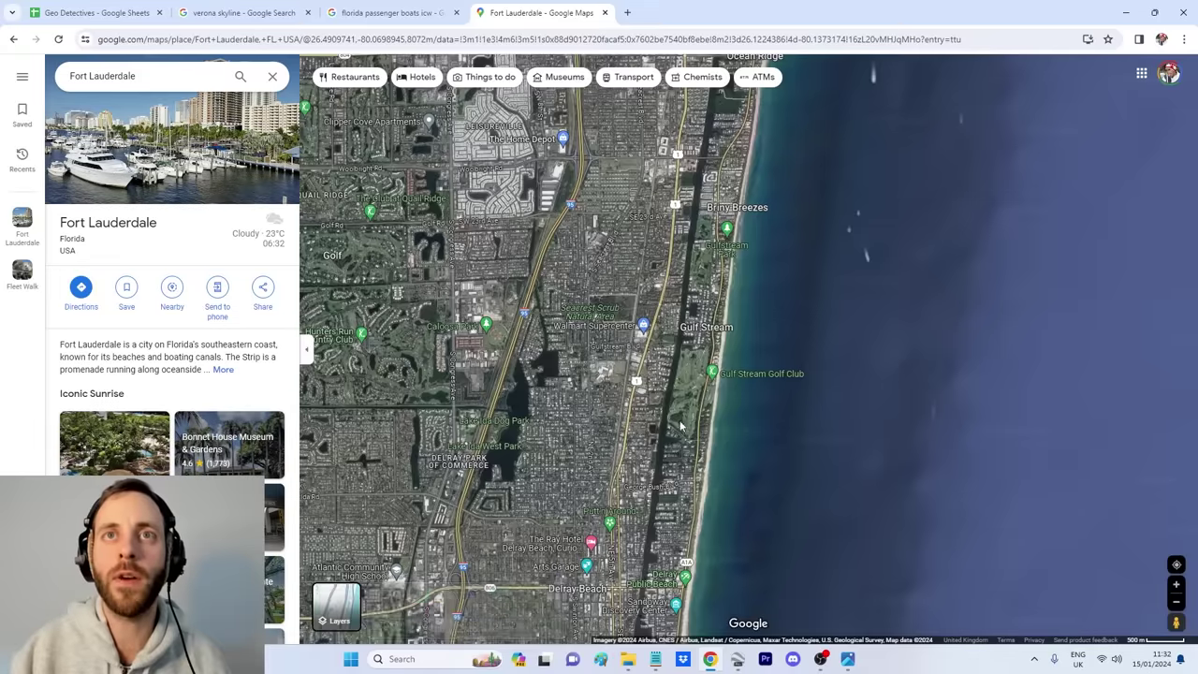
scroll(663, 384, "up", 4)
scroll(690, 393, "down", 3)
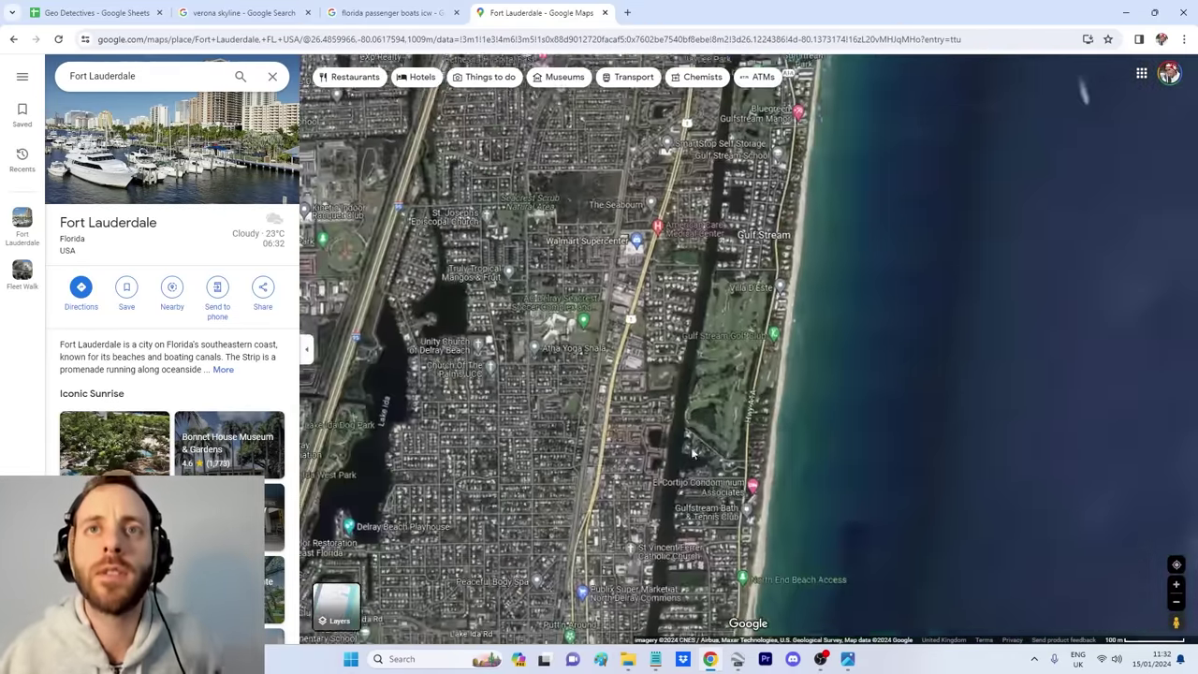
scroll(696, 433, "up", 5)
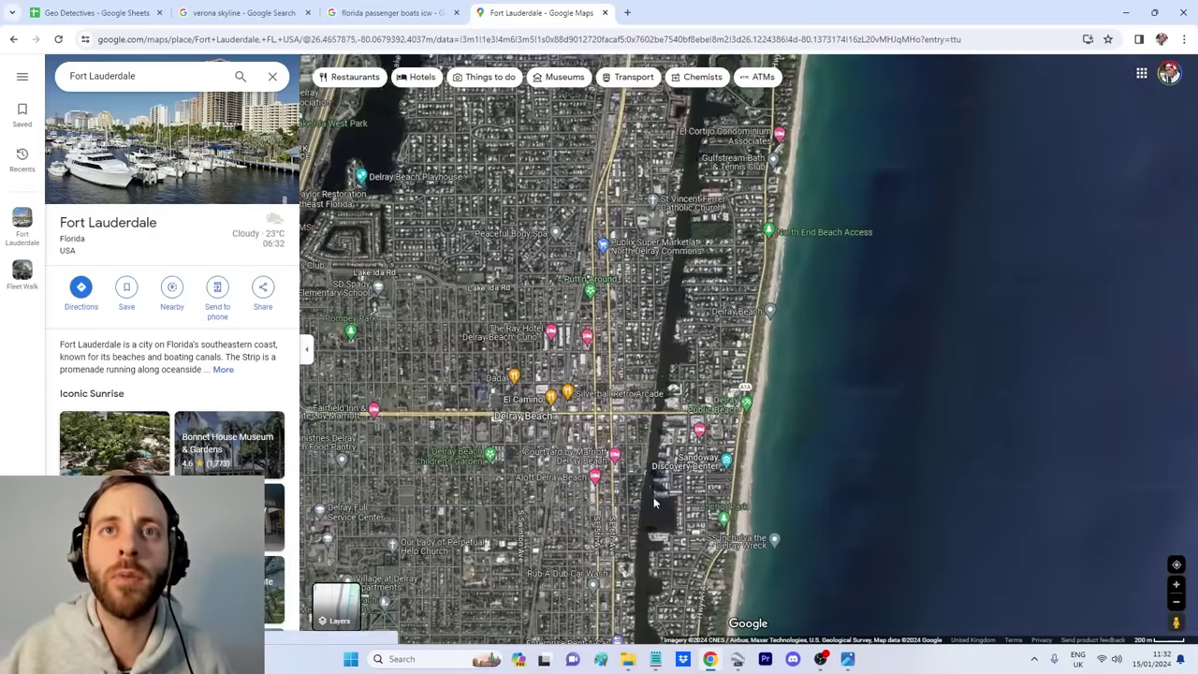
scroll(653, 480, "down", 4)
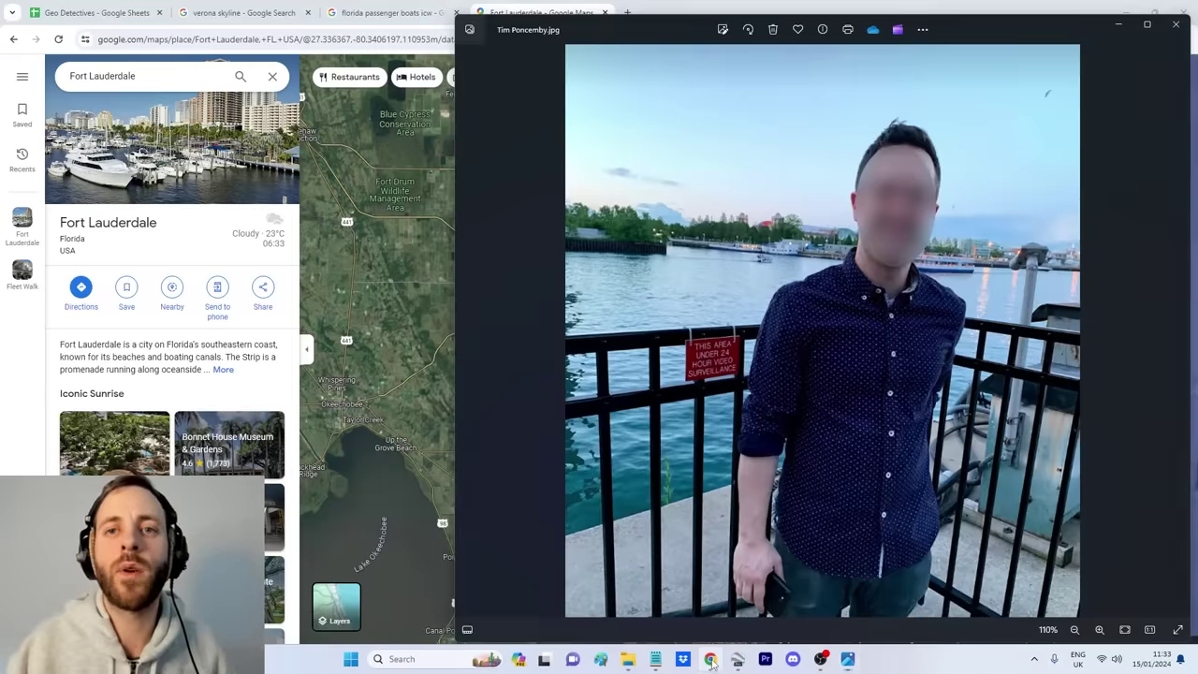
Step: Bring the map back in front of the photo and zoom in and out along the coast
left_click(712, 660)
scroll(575, 401, "down", 3)
scroll(639, 335, "up", 5)
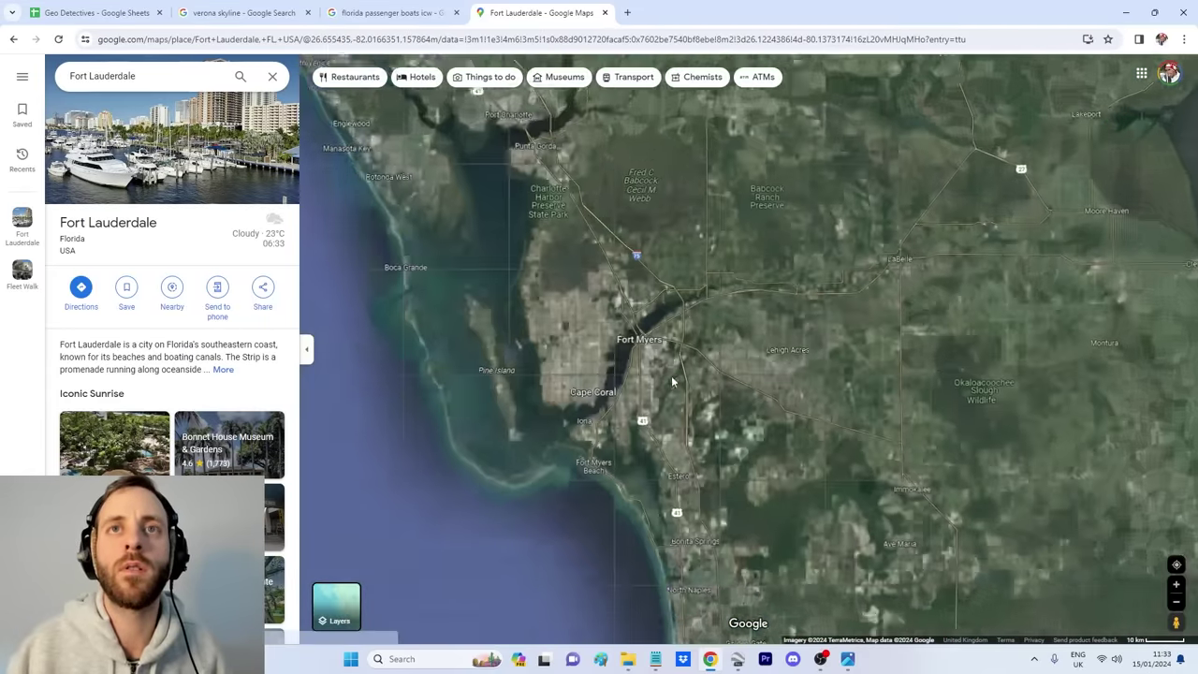
scroll(671, 375, "up", 6)
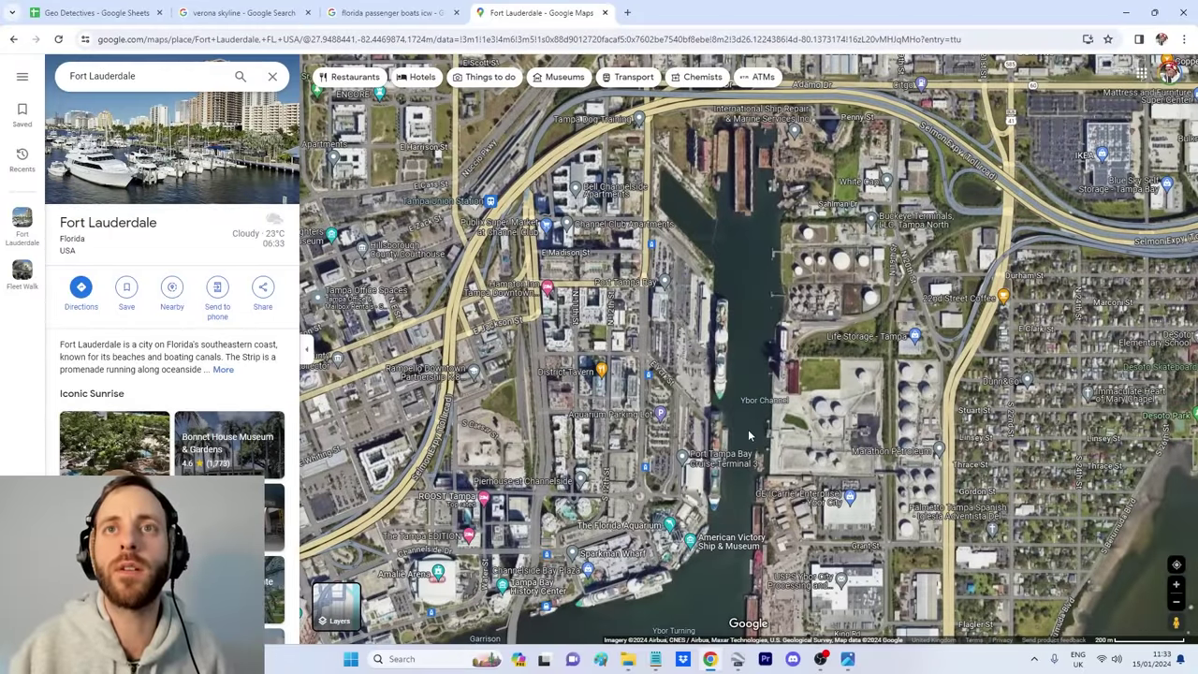
scroll(731, 406, "down", 5)
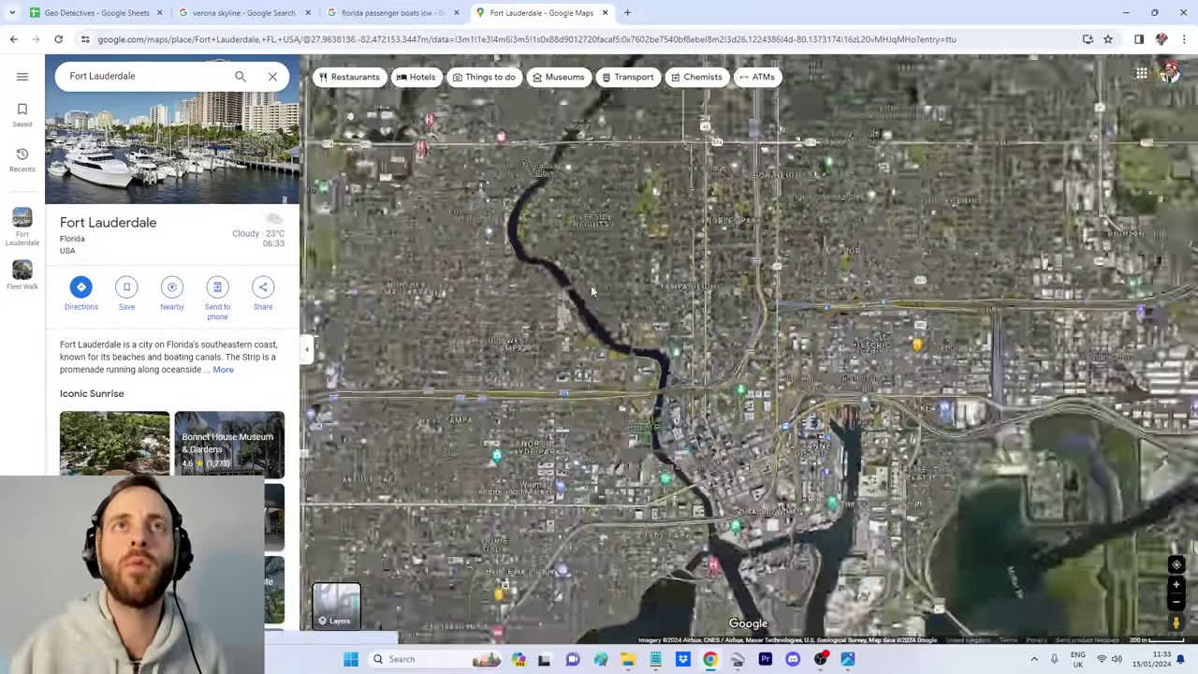
scroll(588, 502, "down", 2)
scroll(587, 501, "up", 4)
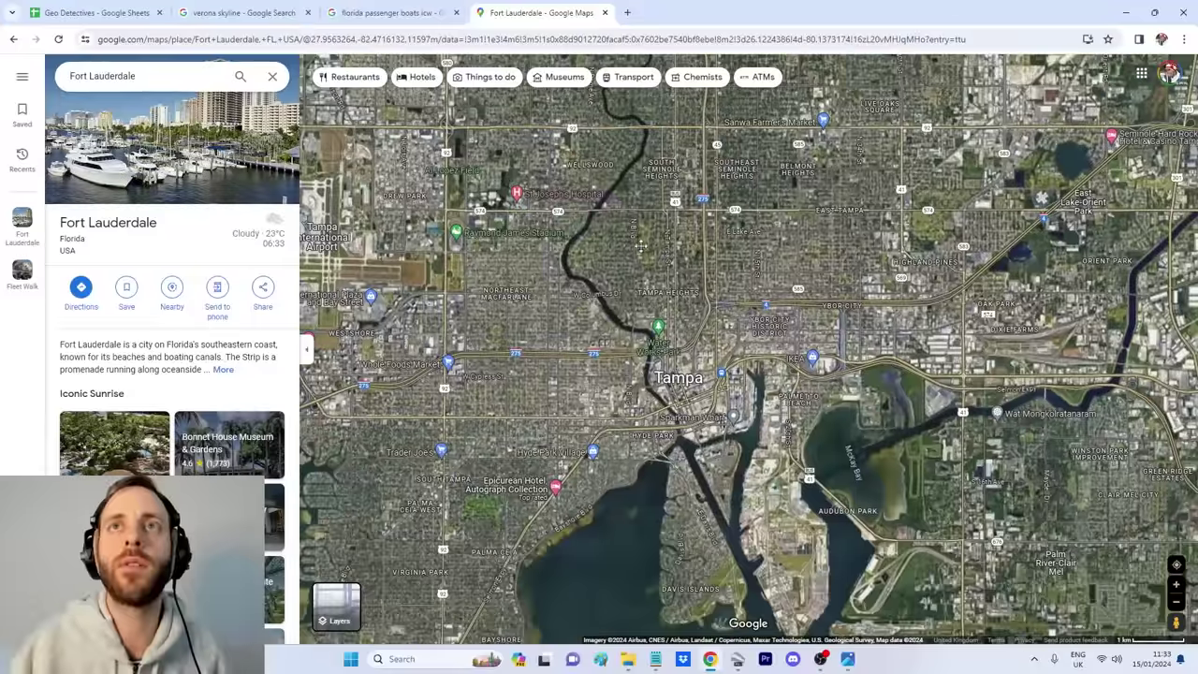
scroll(655, 403, "up", 5)
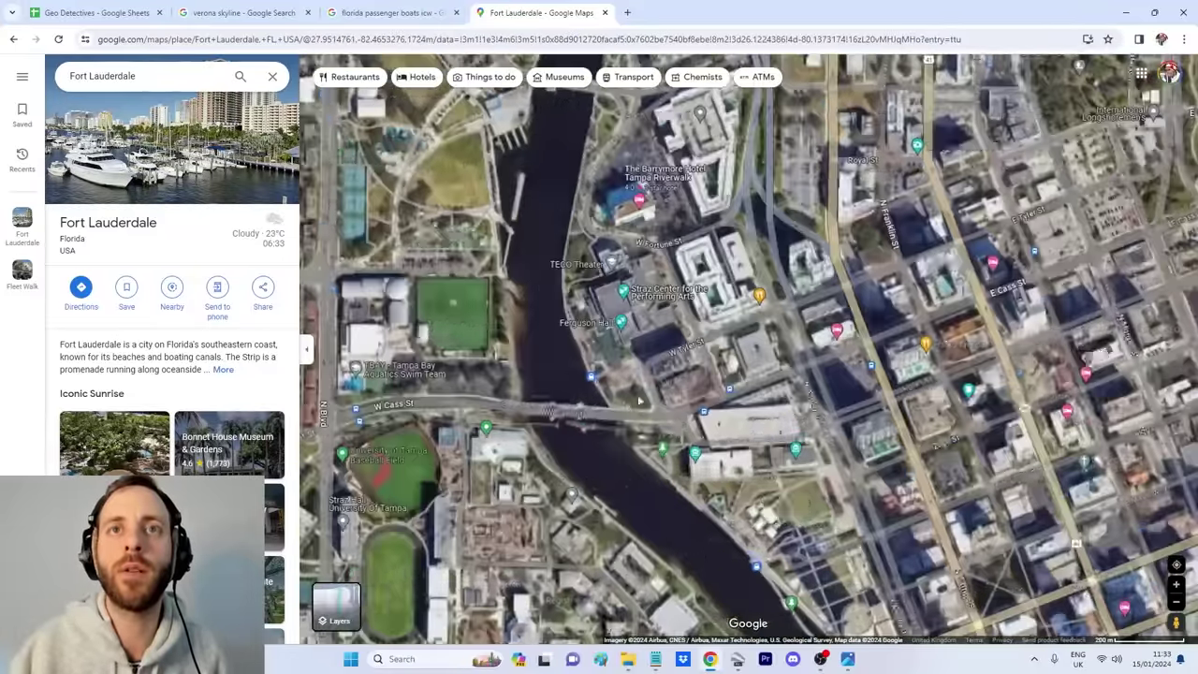
scroll(652, 475, "down", 2)
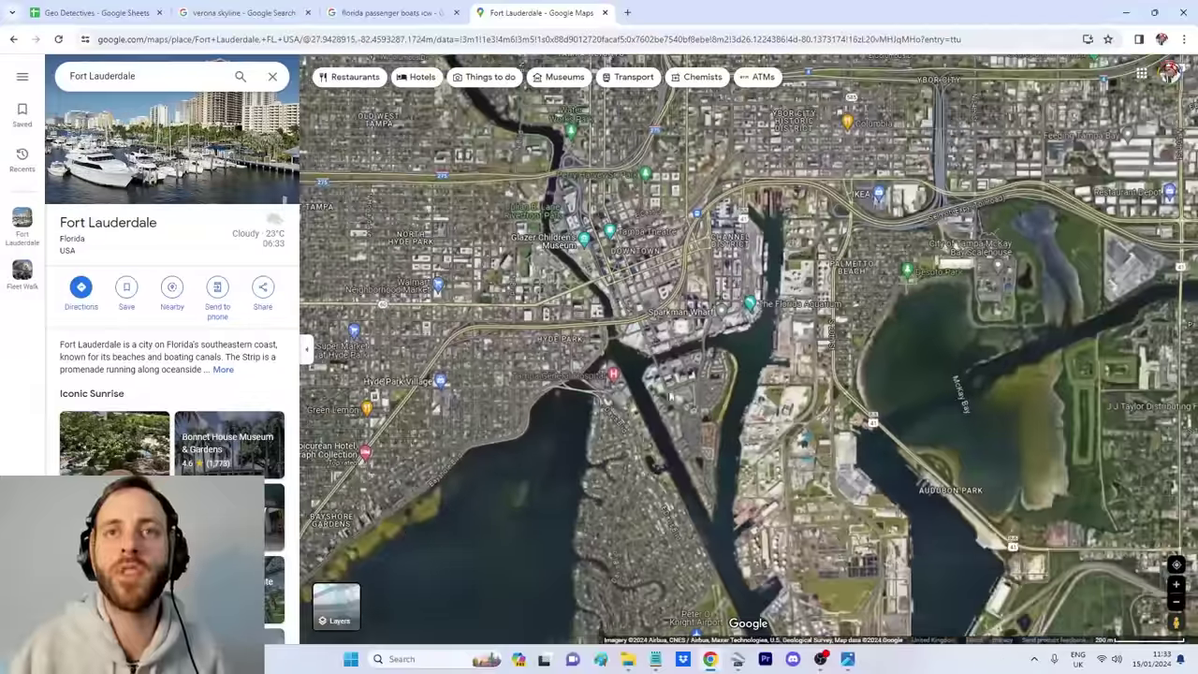
Step: Pan across Tampa's harbour and Hillsborough River, then toward Jacksonville and greater Orlando
left_click_drag(768, 461, 633, 243)
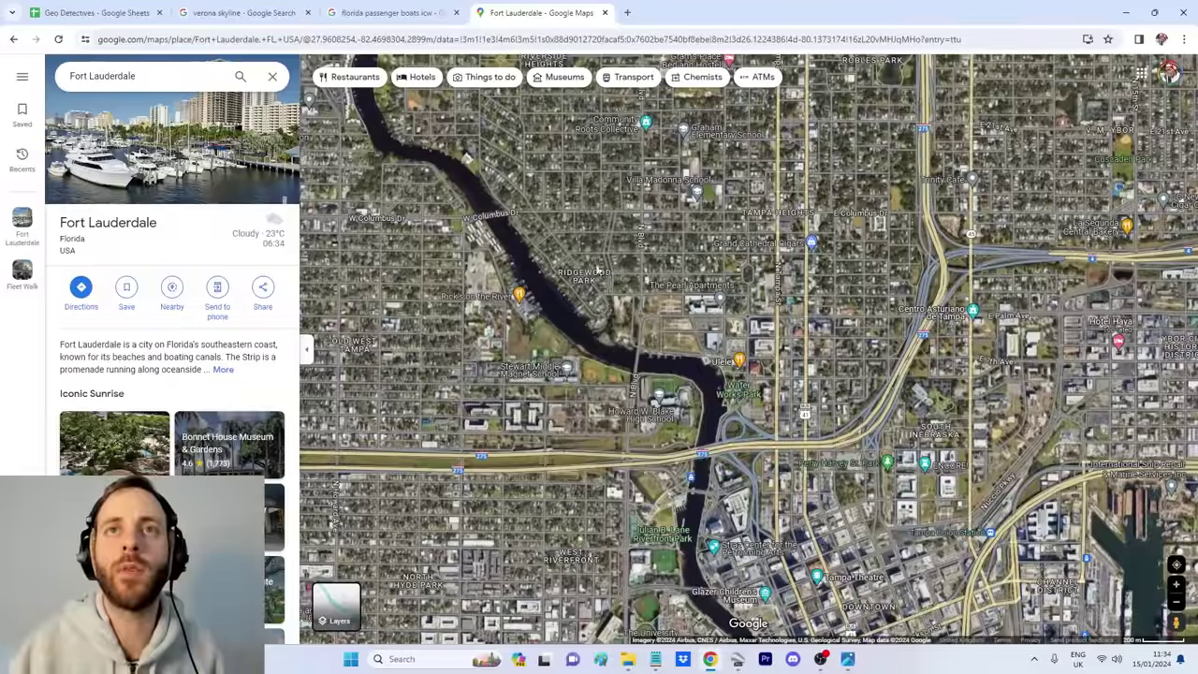
left_click_drag(599, 140, 656, 561)
left_click_drag(655, 93, 707, 316)
left_click_drag(803, 278, 655, 281)
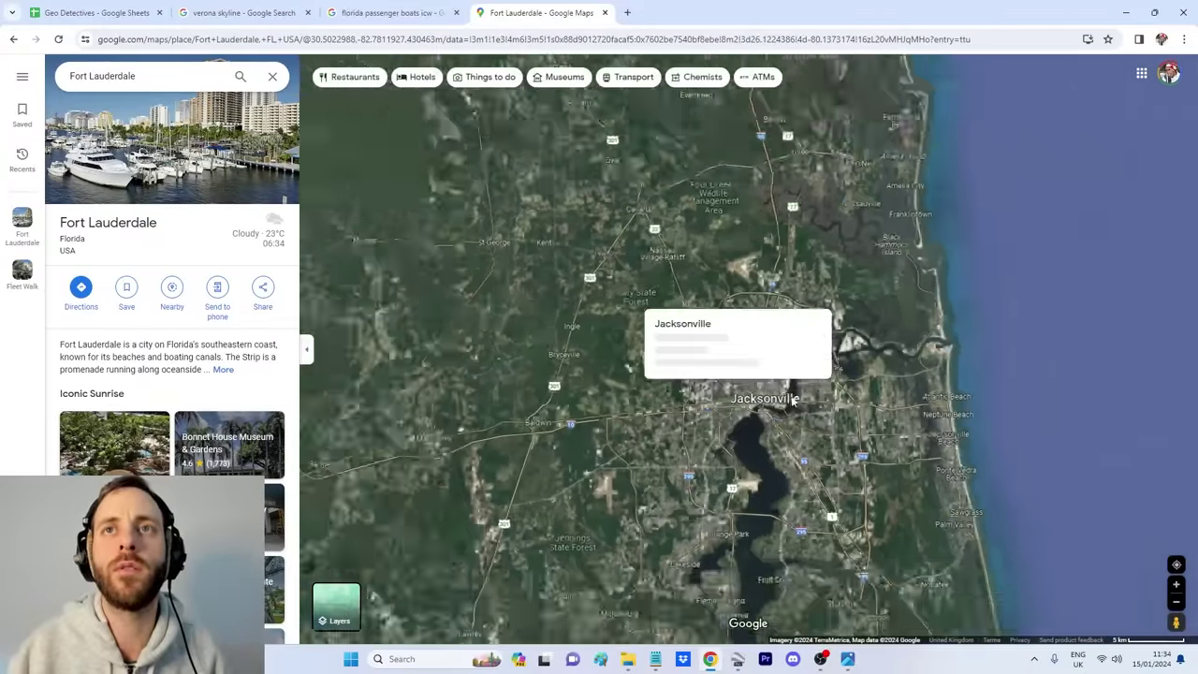
scroll(793, 399, "down", 4)
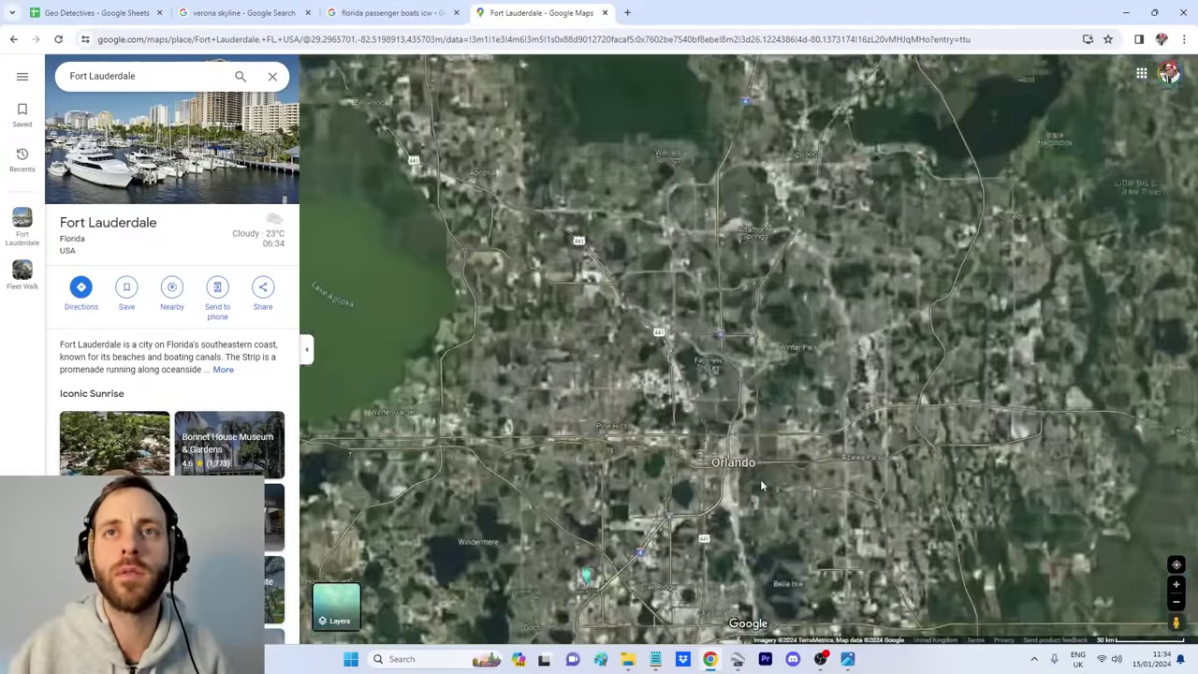
scroll(794, 443, "up", 5)
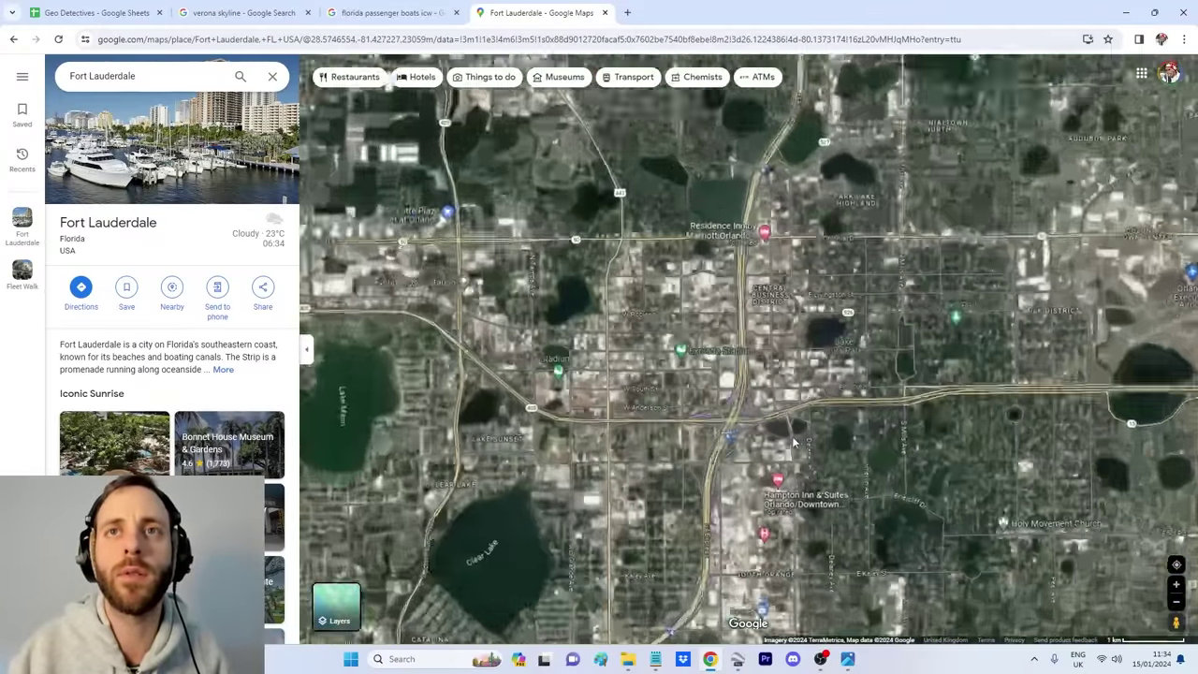
scroll(794, 444, "up", 1)
scroll(678, 413, "down", 3)
left_click_drag(728, 539, 705, 319)
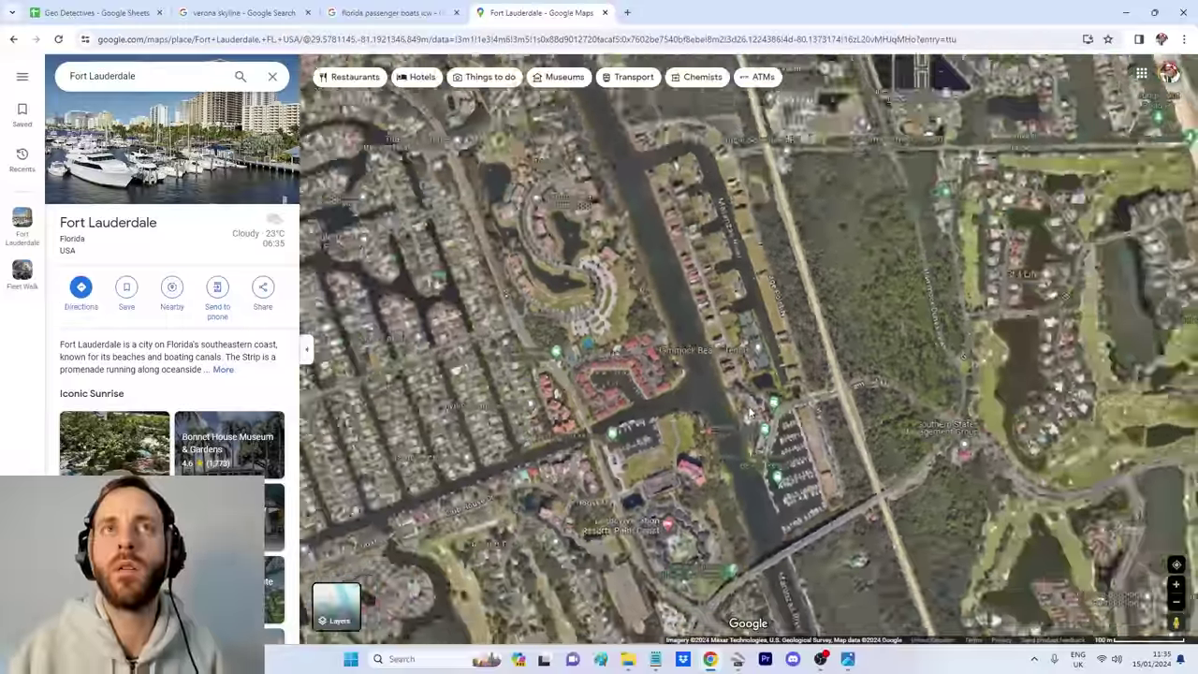
scroll(749, 607, "down", 2)
Step: Search Google for 'double decker passenger boat'
mouse_move(714, 663)
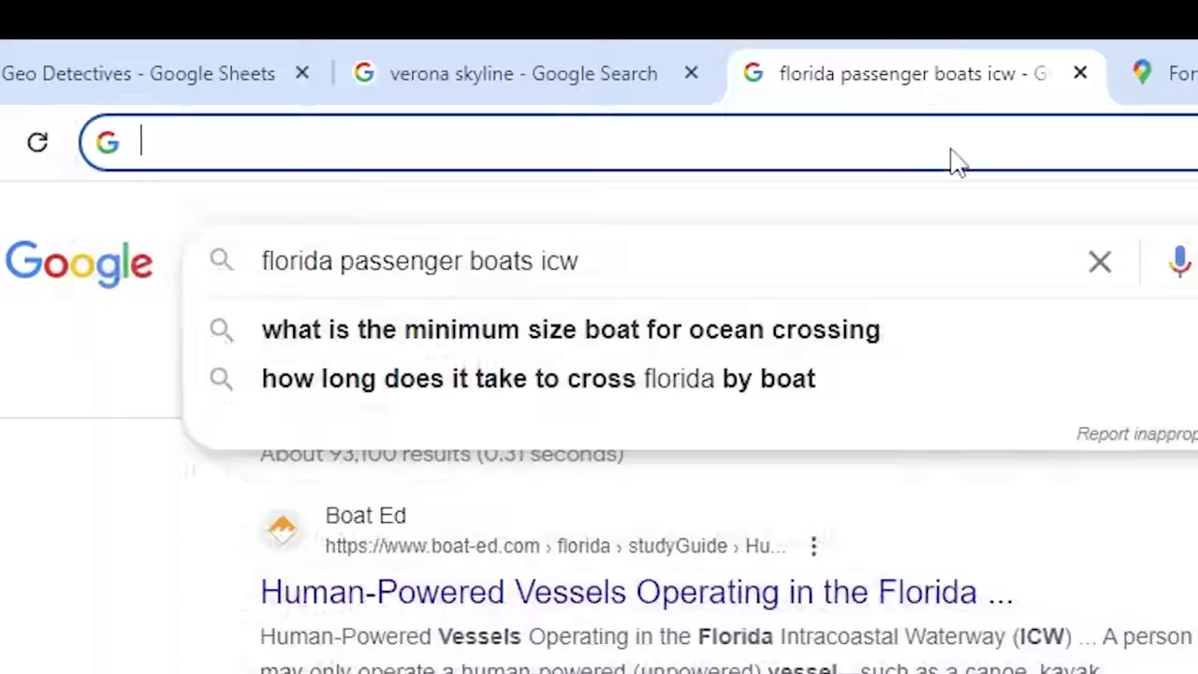
type("double decker passeng")
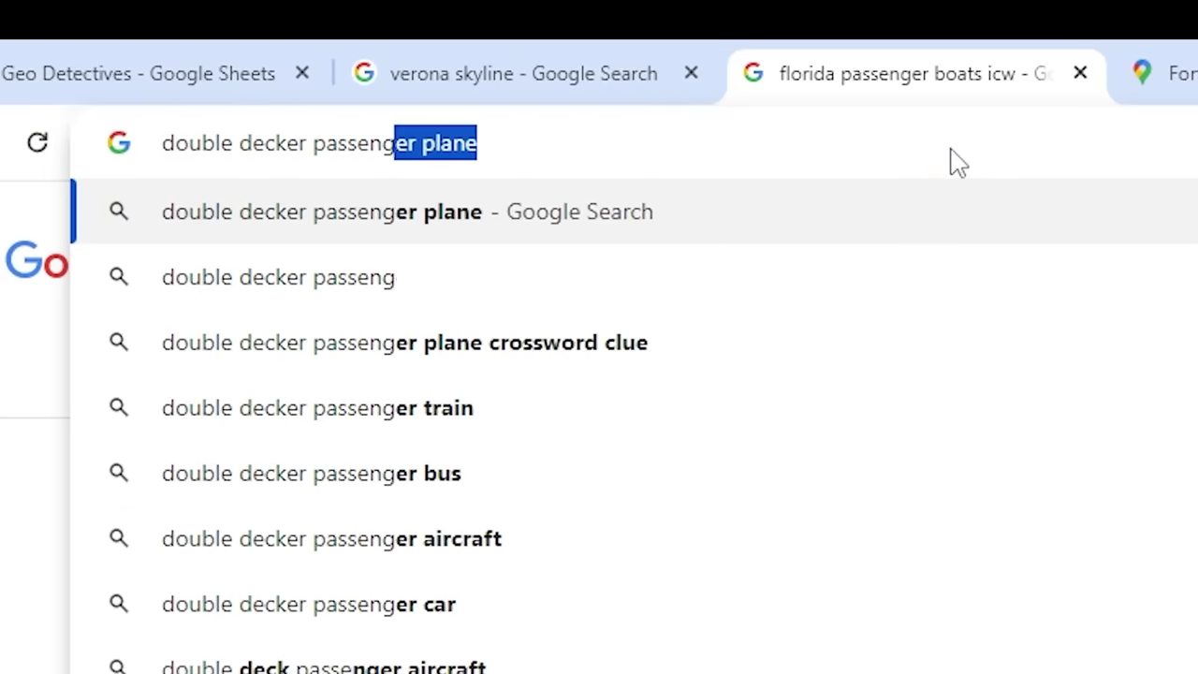
type("er boat")
key("Return")
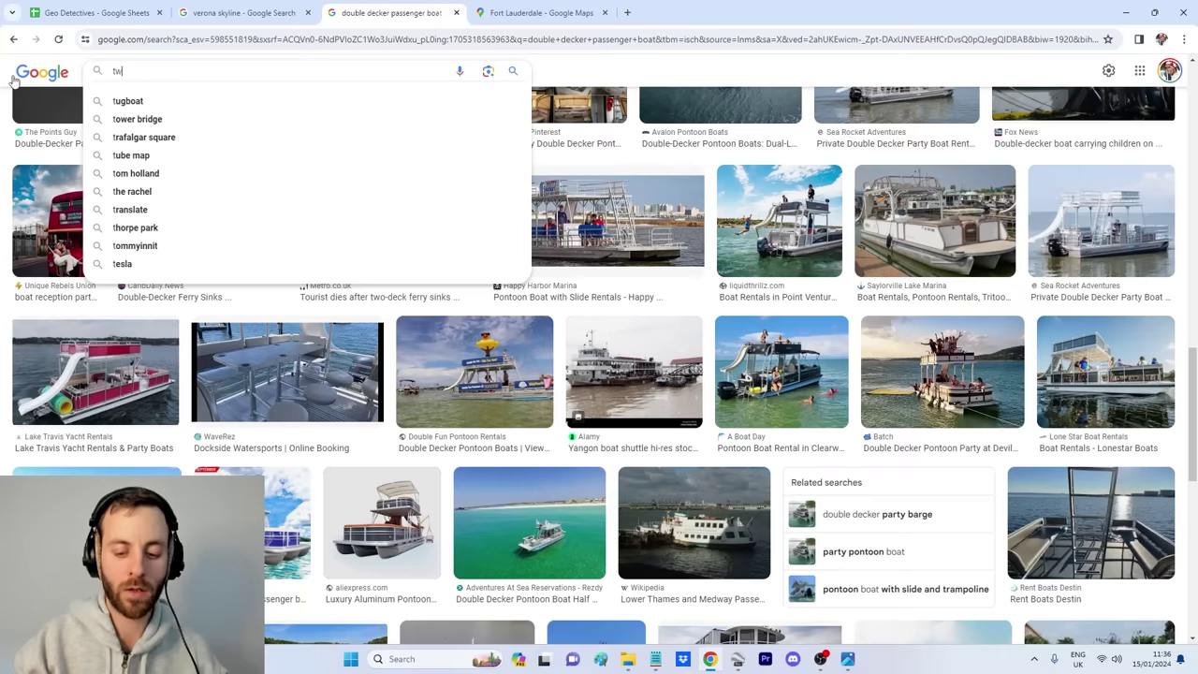
Step: Search images for 'two deck passenger ferry' and scroll through the results
type("wo")
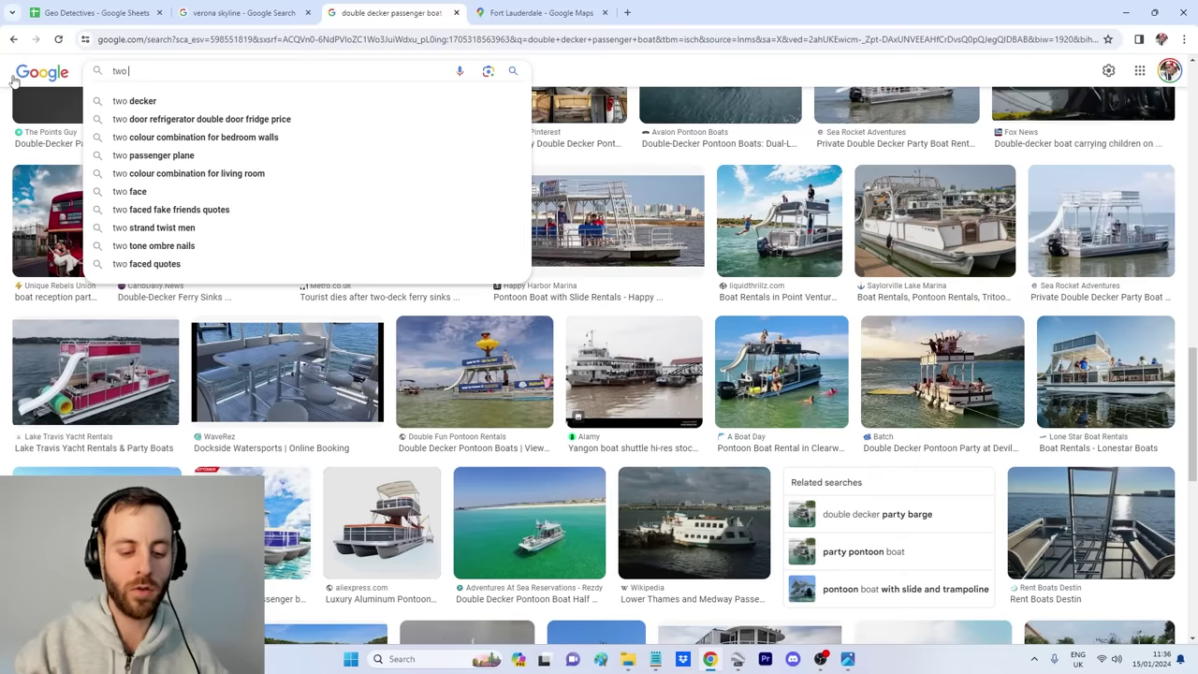
type(" deck passenger ferry")
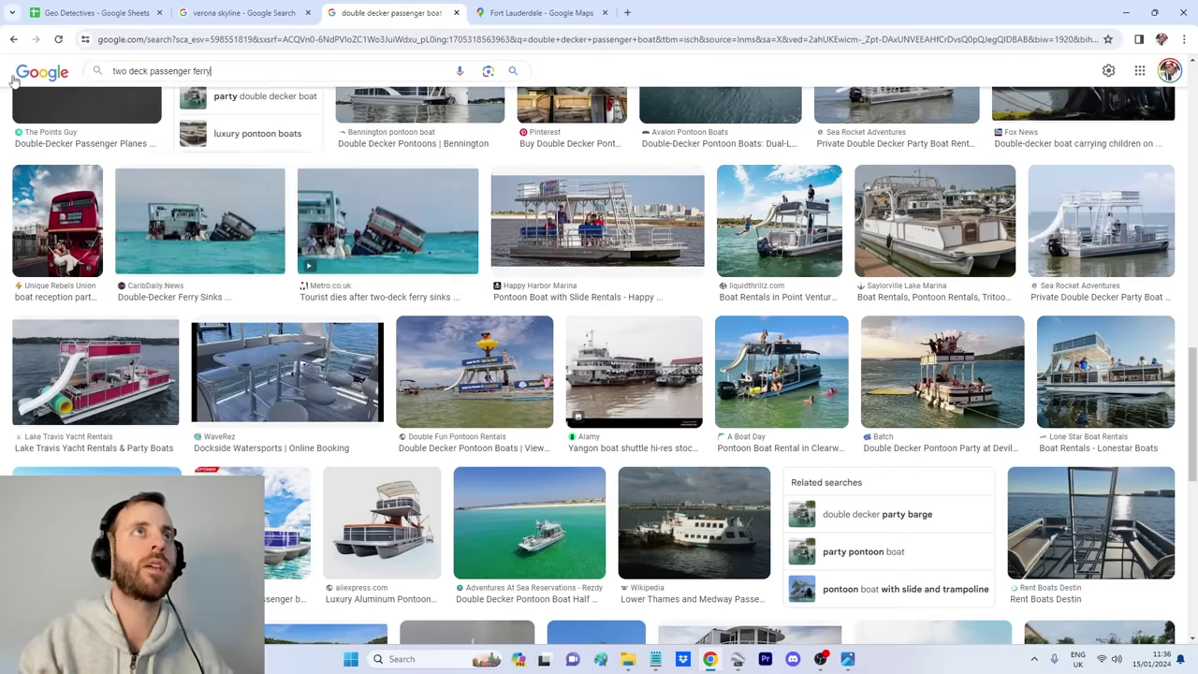
key("Return")
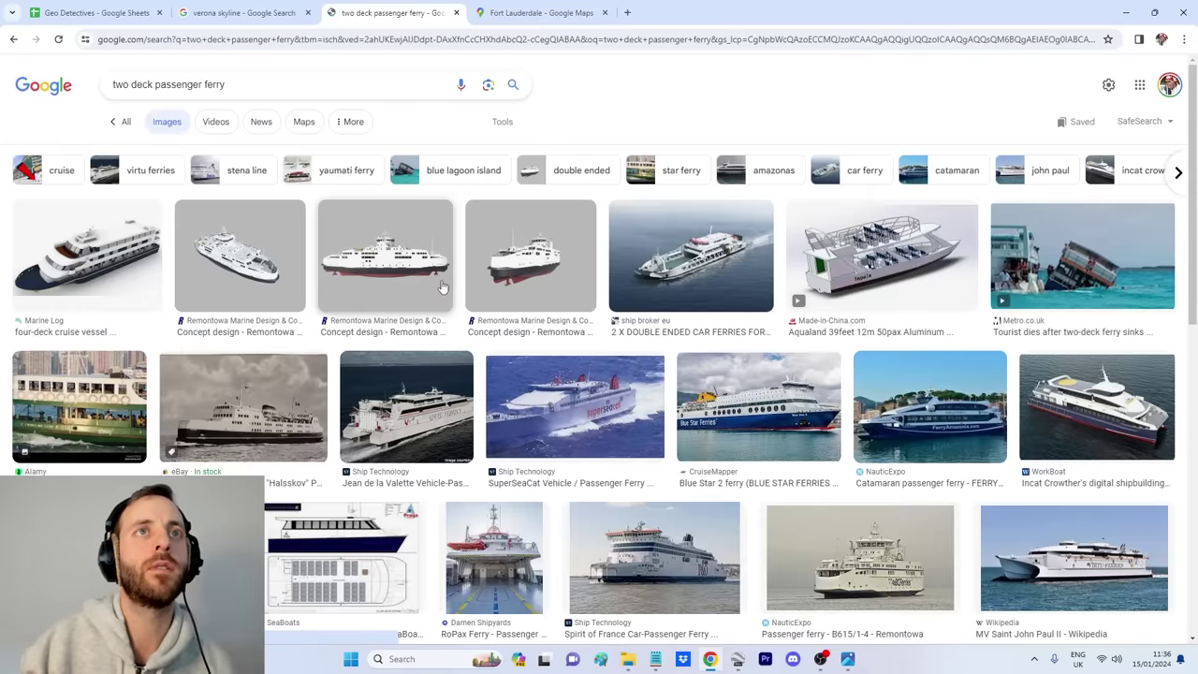
scroll(609, 356, "down", 5)
scroll(640, 359, "down", 2)
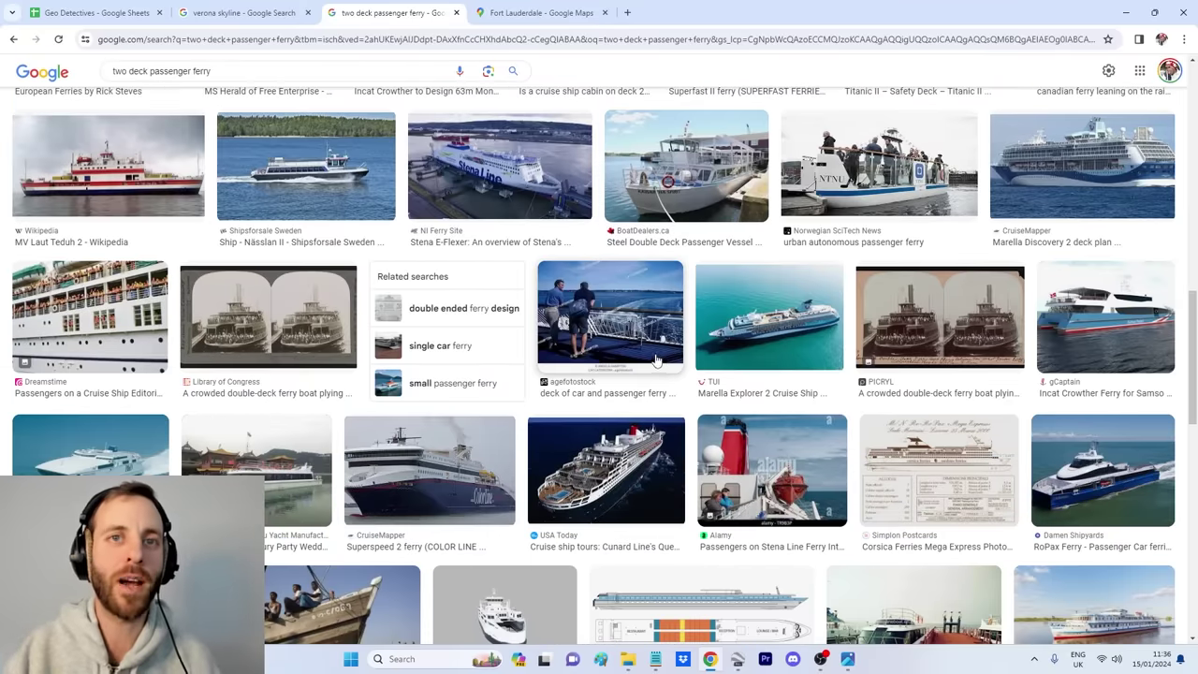
scroll(654, 367, "down", 1)
scroll(646, 371, "down", 2)
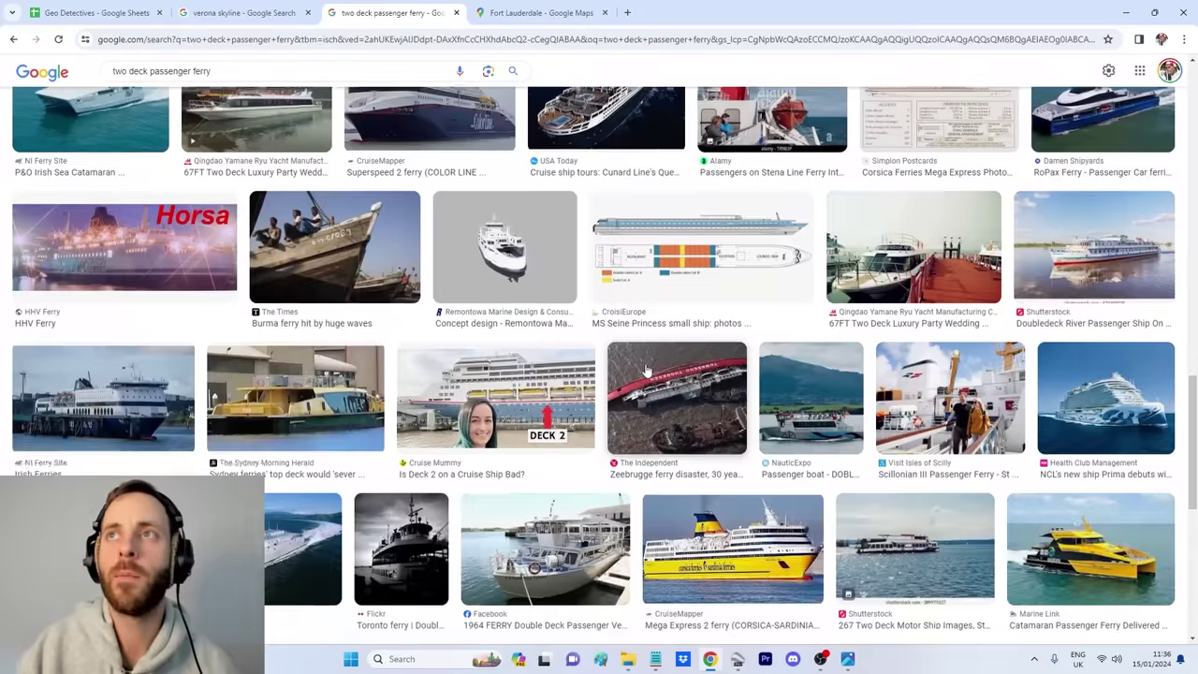
scroll(655, 365, "up", 2)
scroll(688, 354, "down", 3)
scroll(685, 351, "down", 2)
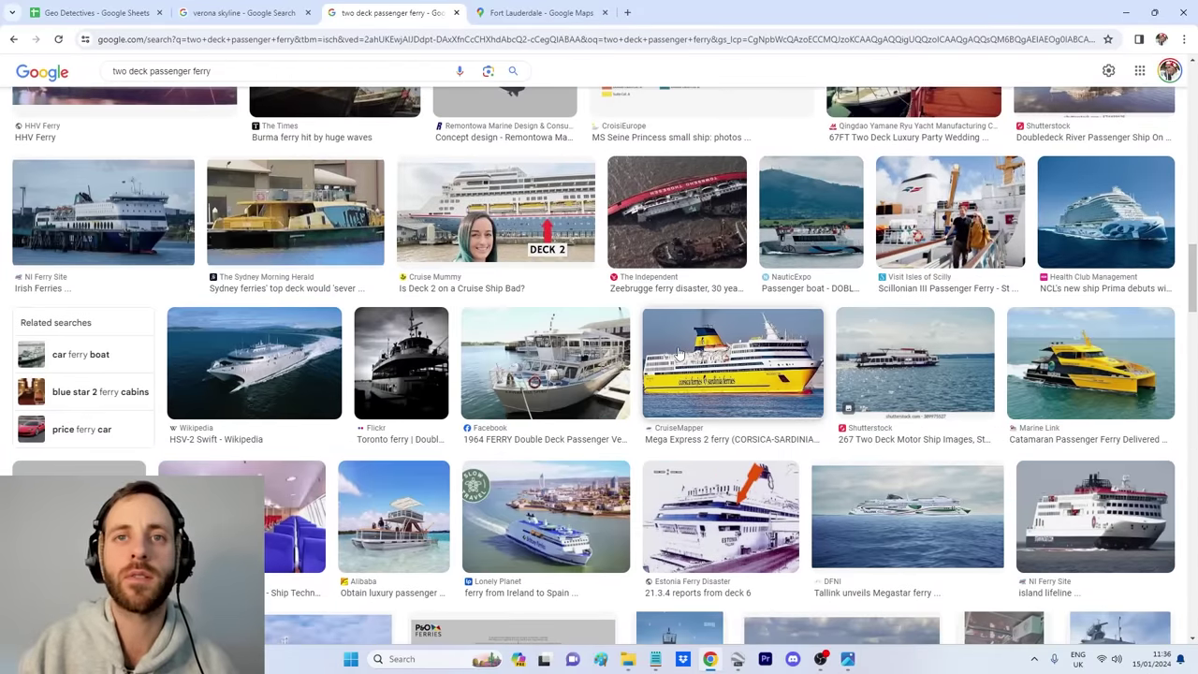
scroll(679, 352, "down", 3)
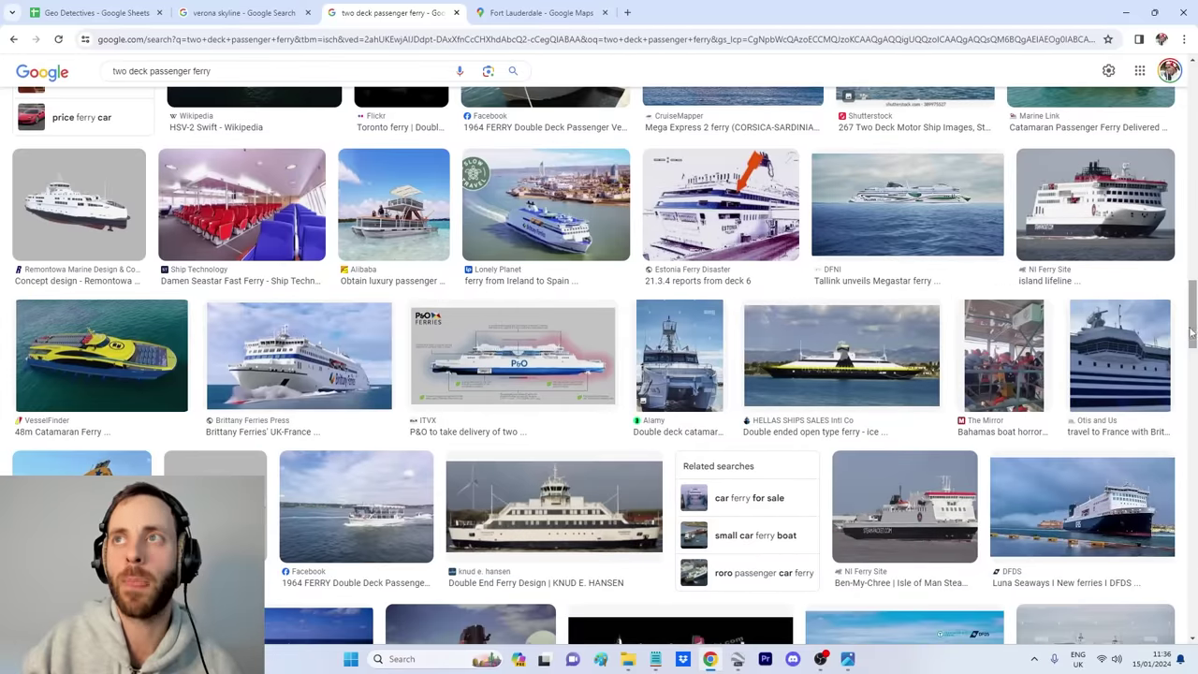
left_click_drag(1192, 331, 1193, 504)
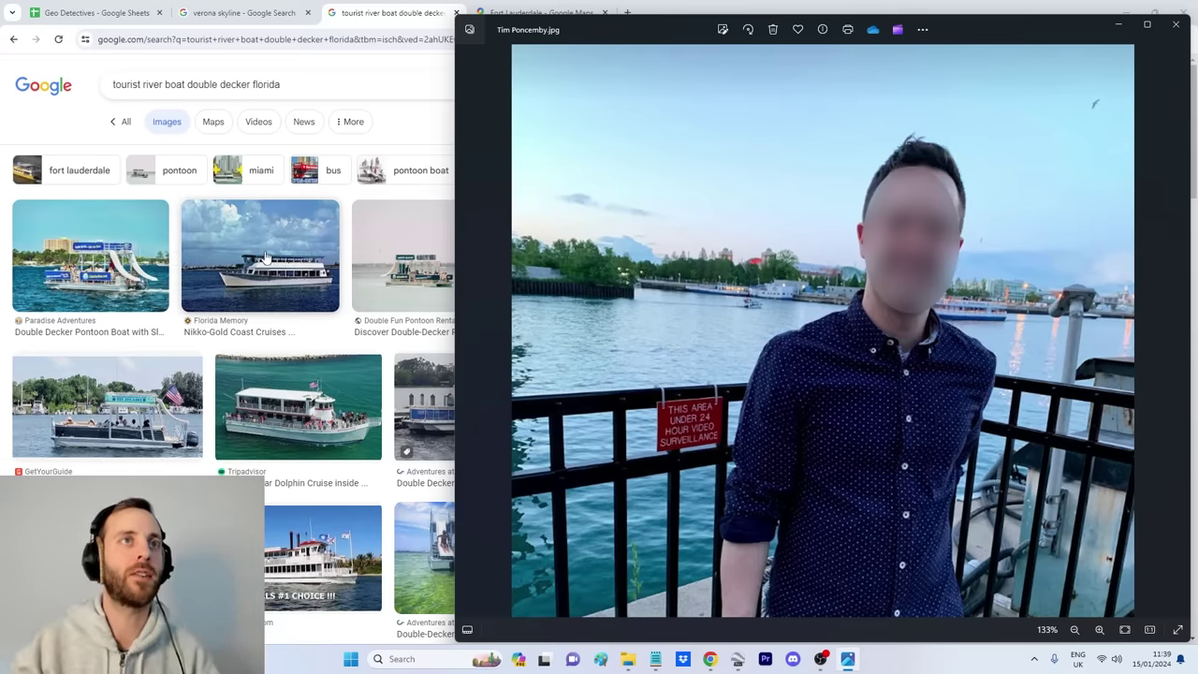
Step: Compare the boat image results against the panned waterfront selfie
left_click(306, 86)
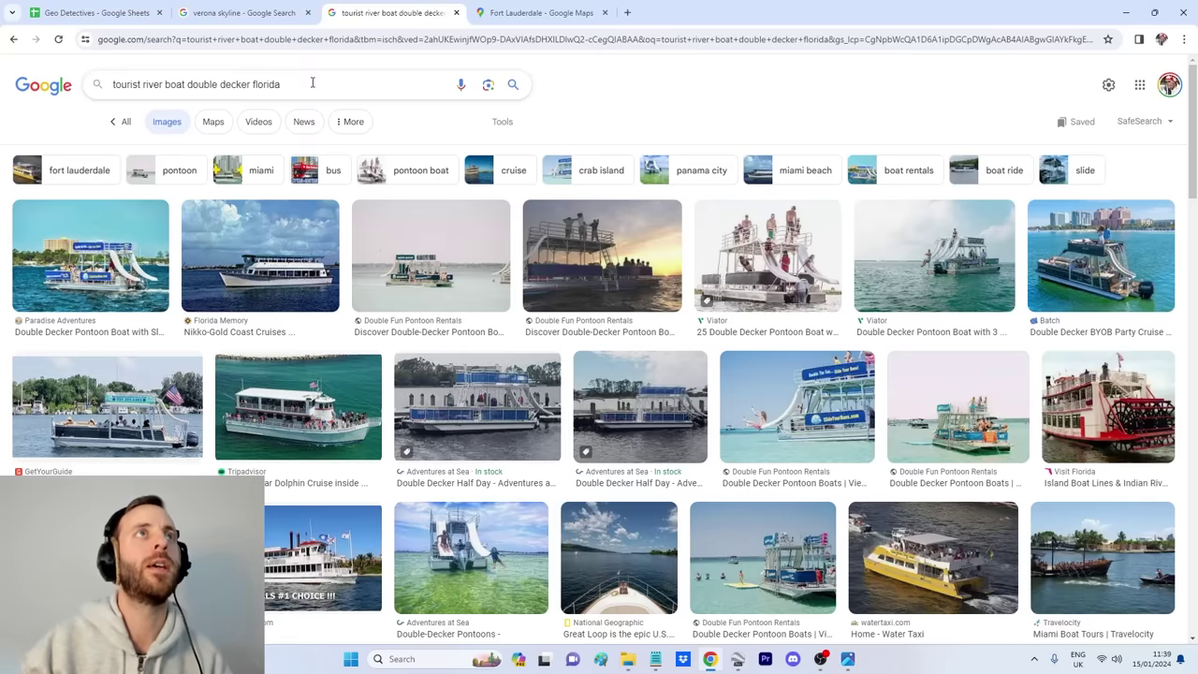
scroll(477, 302, "down", 2)
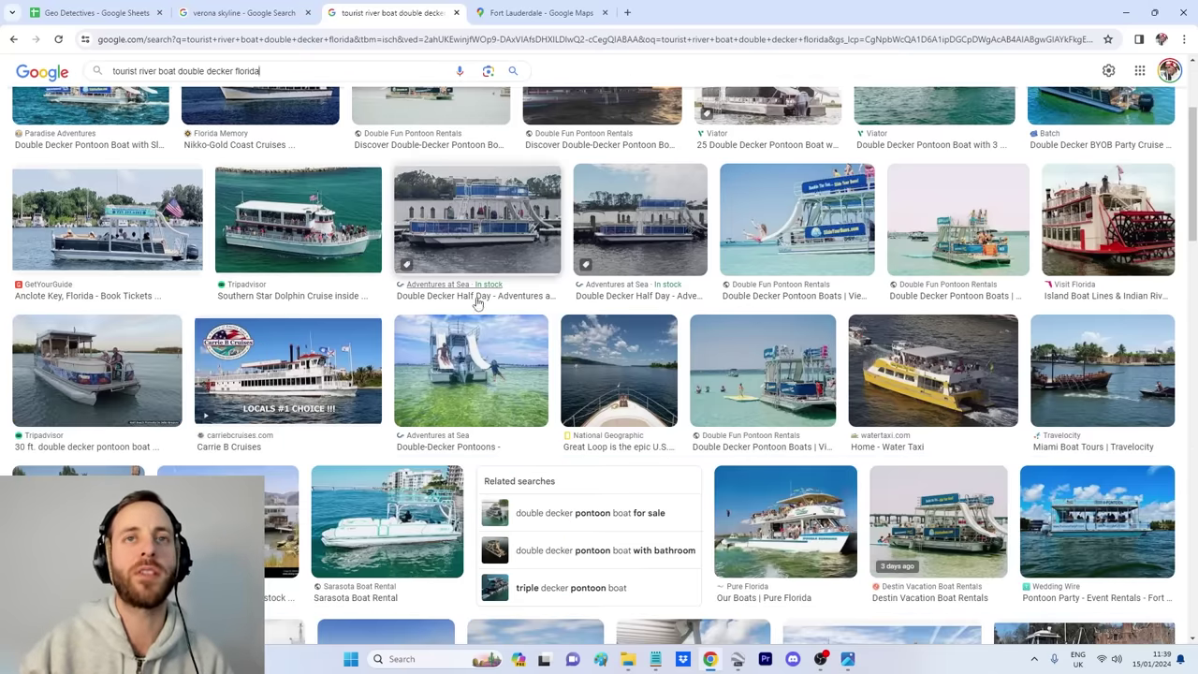
scroll(458, 290, "up", 2)
scroll(401, 365, "down", 3)
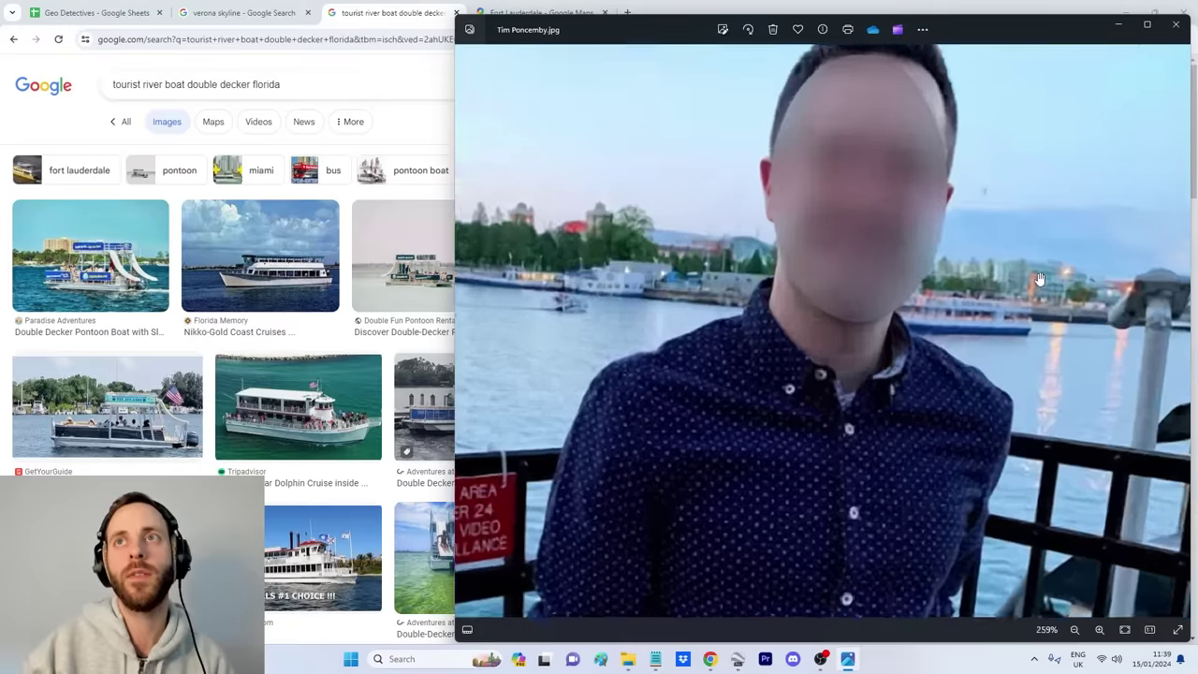
scroll(692, 451, "up", 3)
left_click_drag(679, 371, 855, 369)
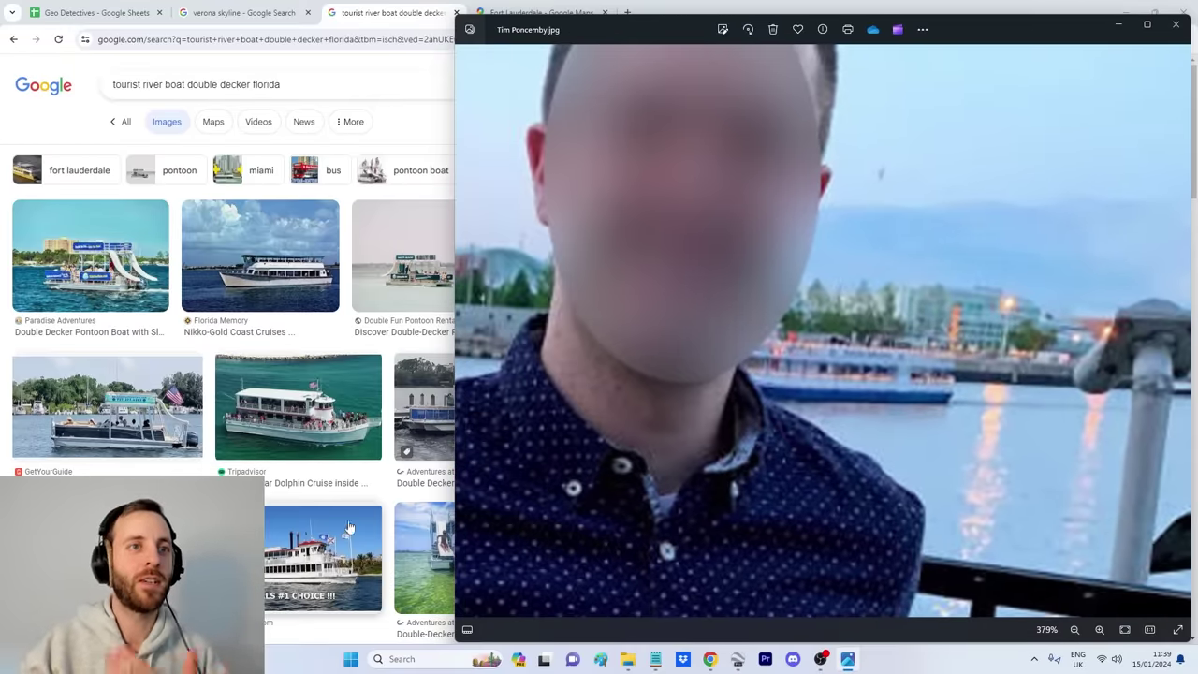
scroll(2, 305, "down", 1)
left_click(2, 304)
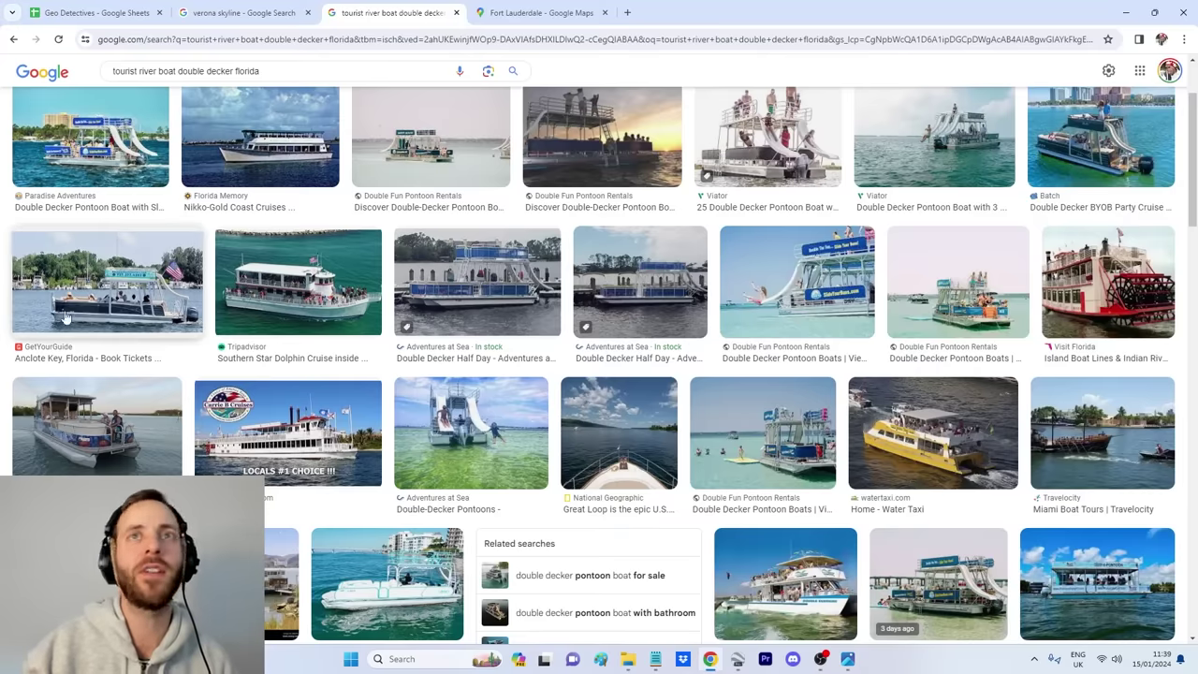
scroll(450, 308, "up", 2)
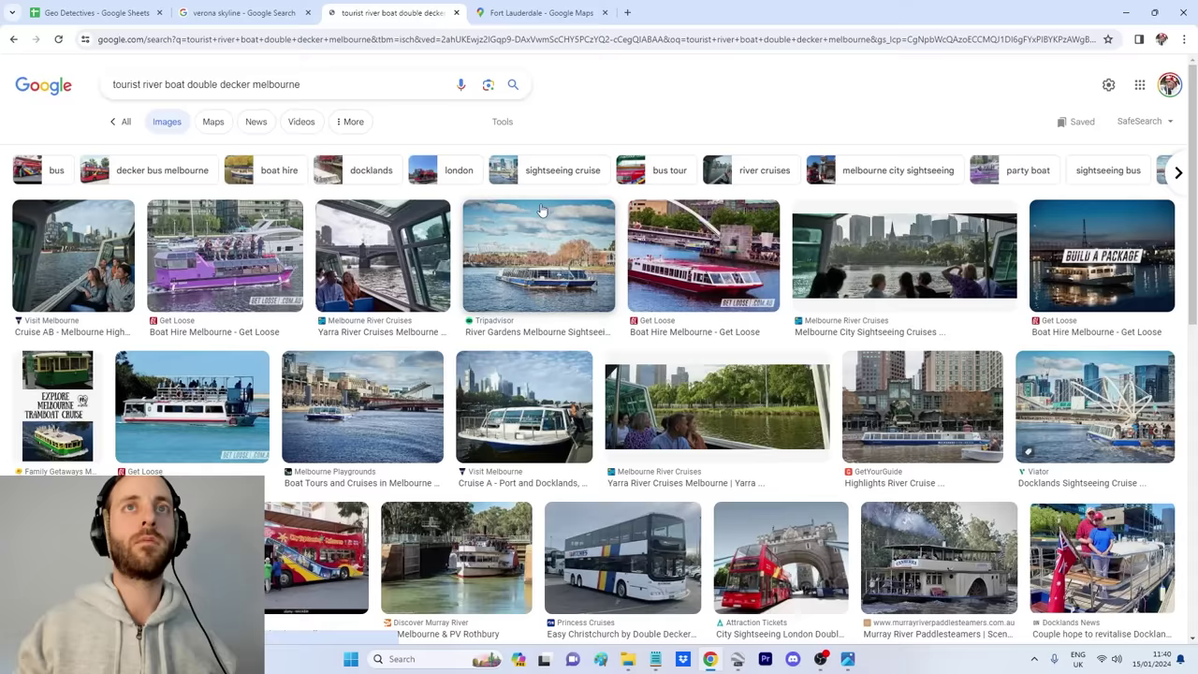
Step: Search images for 'tourist river boat double decker australia' and scroll the results
key("BackSpace")
key("BackSpace")
key("BackSpace")
key("BackSpace")
key("BackSpace")
key("BackSpace")
key("BackSpace")
key("BackSpace")
key("BackSpace")
type("australia")
key("Return")
scroll(681, 278, "down", 12)
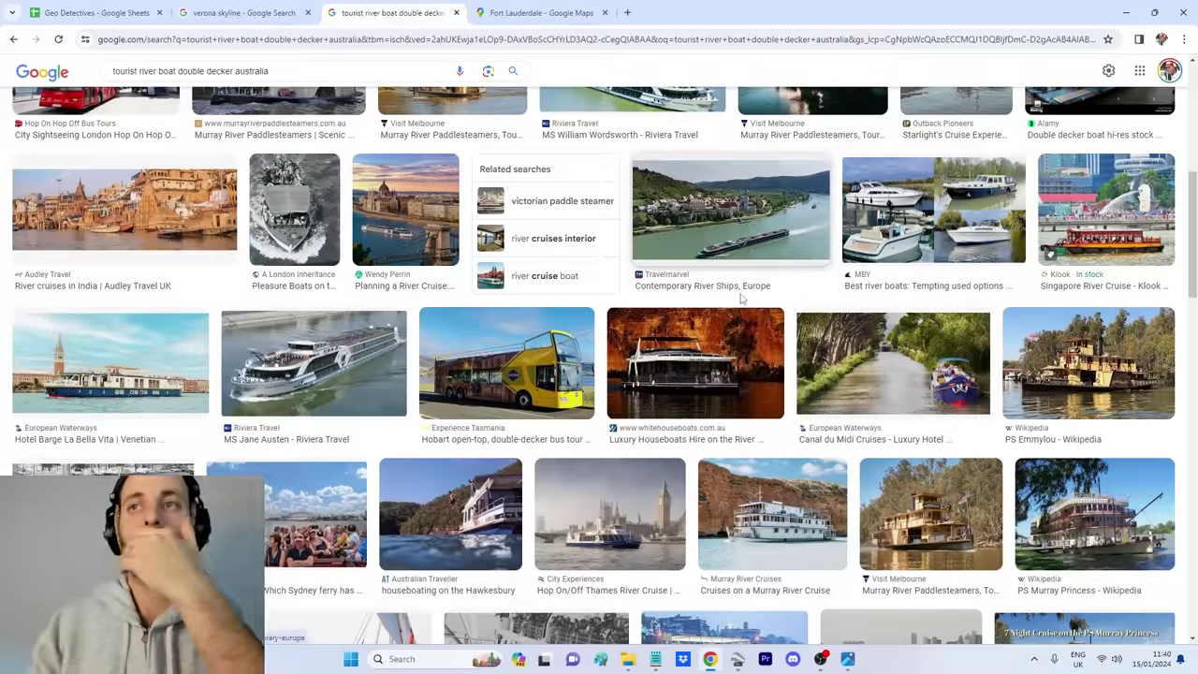
scroll(916, 372, "up", 1)
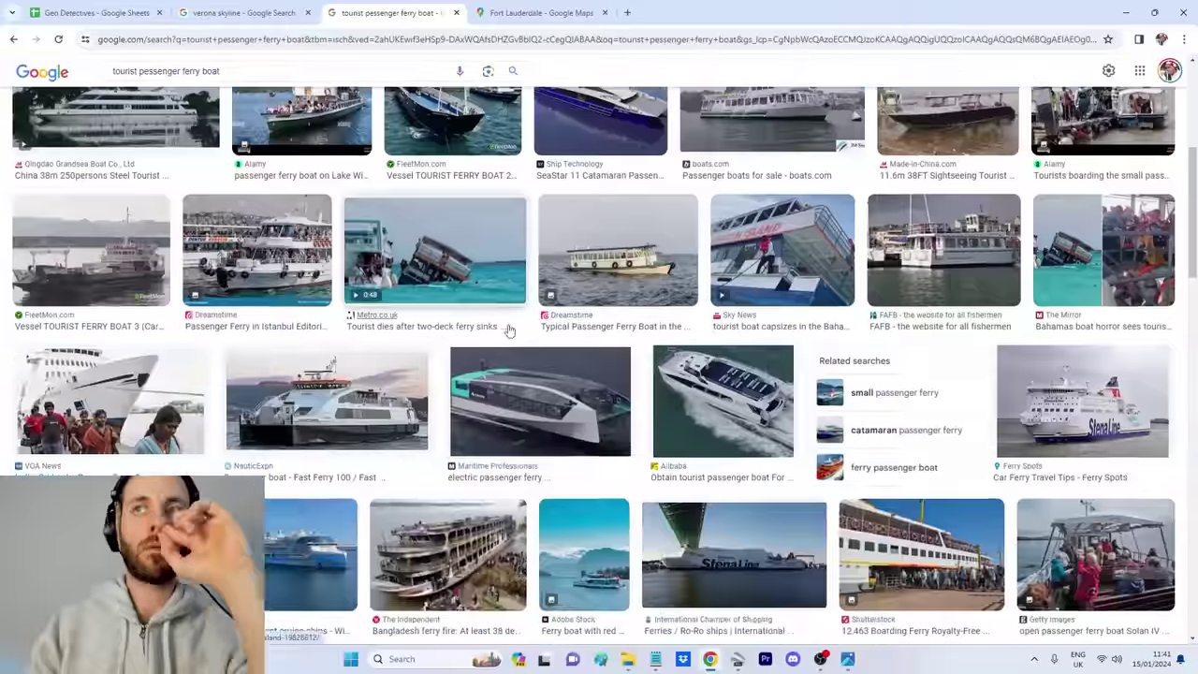
scroll(631, 396, "down", 5)
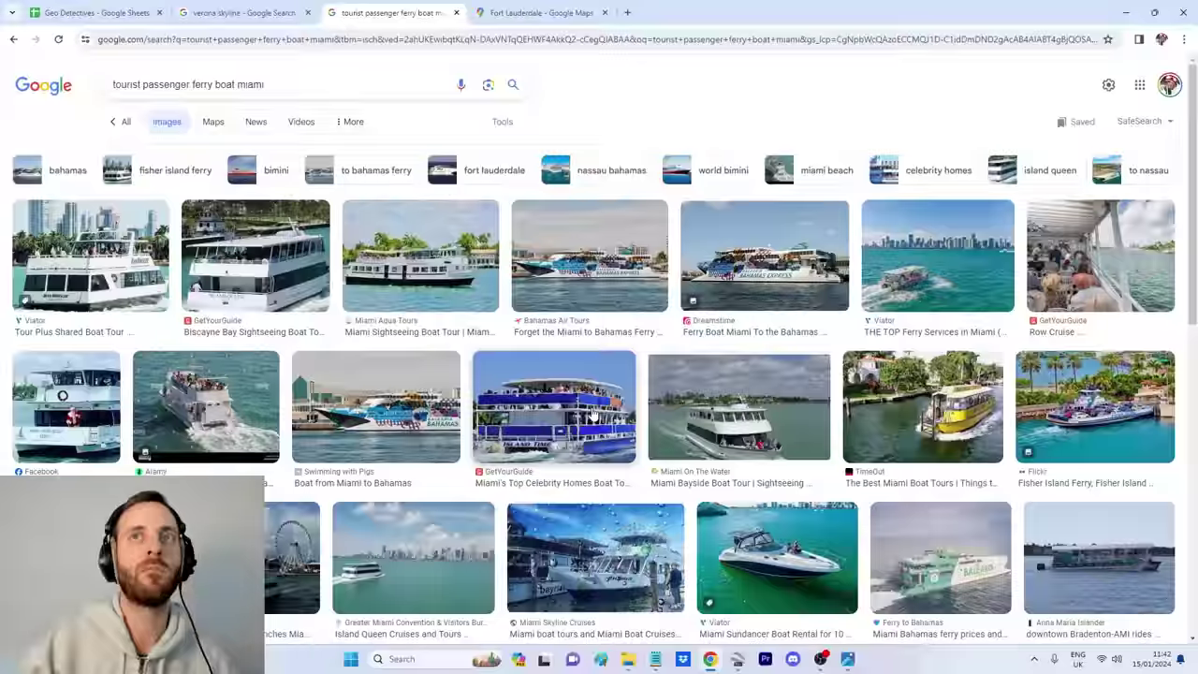
scroll(349, 387, "down", 8)
Step: Run the double decker 'water tour' boat florida search, scroll results, then select 'water' in the query
type("water tour boat florida")
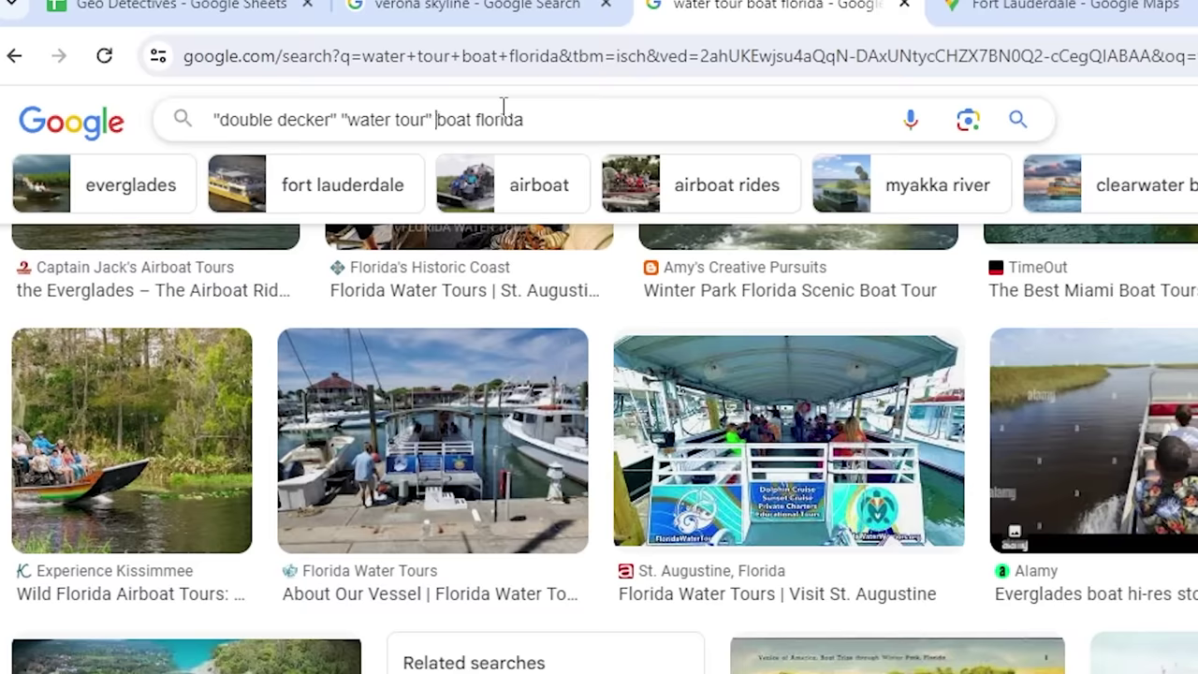
key("Return")
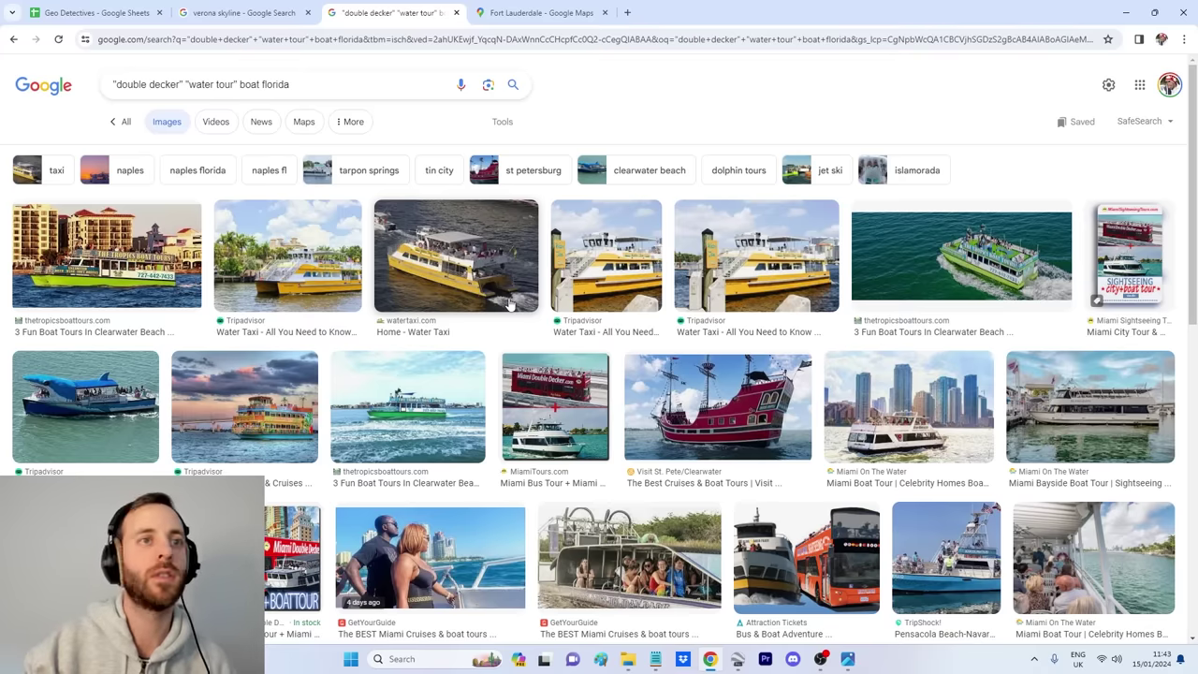
scroll(635, 356, "down", 5)
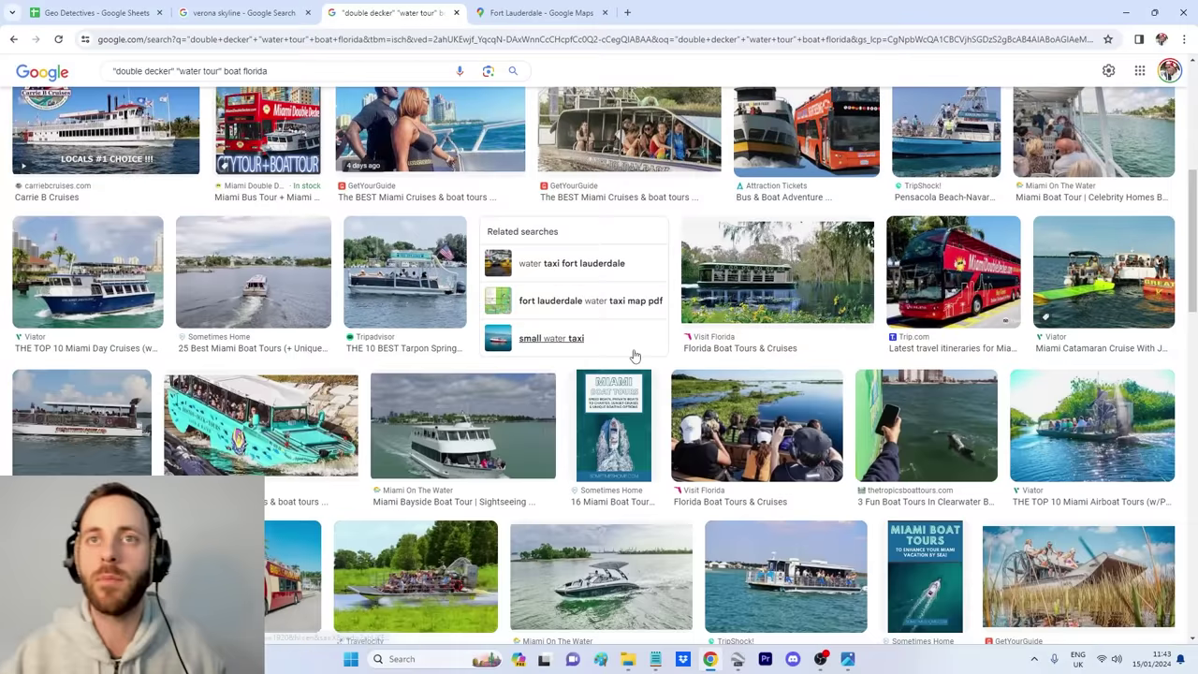
scroll(790, 395, "down", 4)
scroll(793, 395, "down", 1)
scroll(794, 395, "down", 3)
scroll(693, 351, "down", 3)
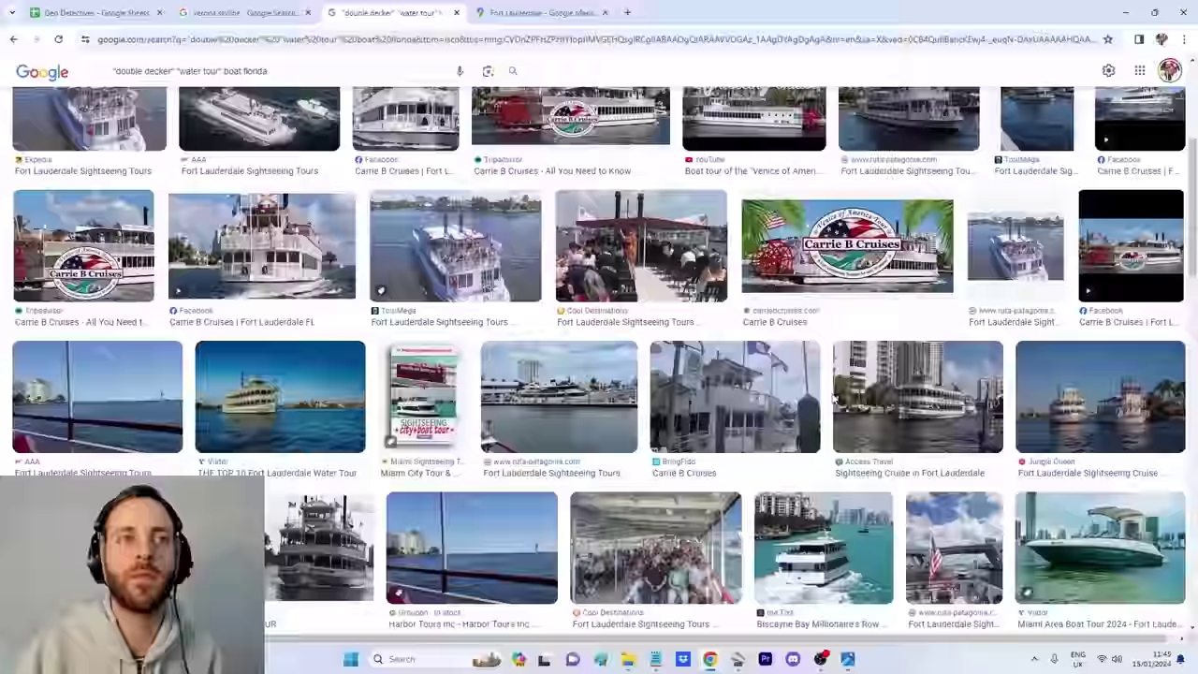
scroll(599, 374, "down", 5)
left_click(848, 659)
double_click(388, 128)
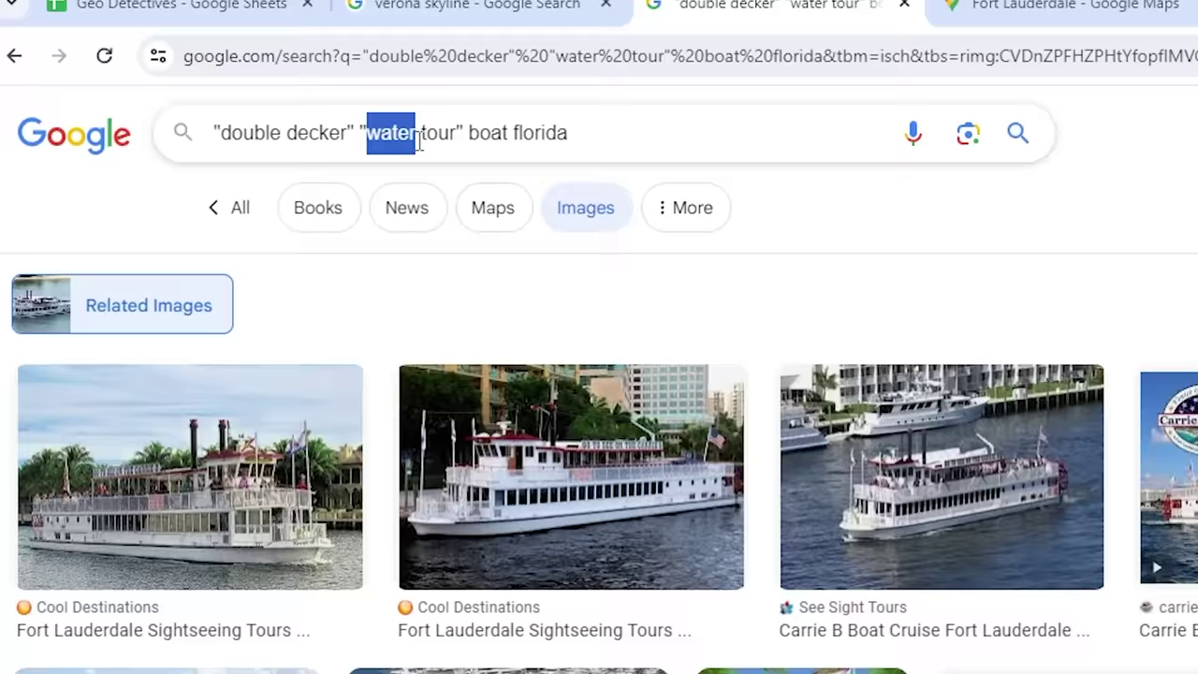
Step: Search '"double decker" "sightseeing tour" boat florida' and preview the Chicago Shoreline Sightseeing boat photo
type("sightseeing")
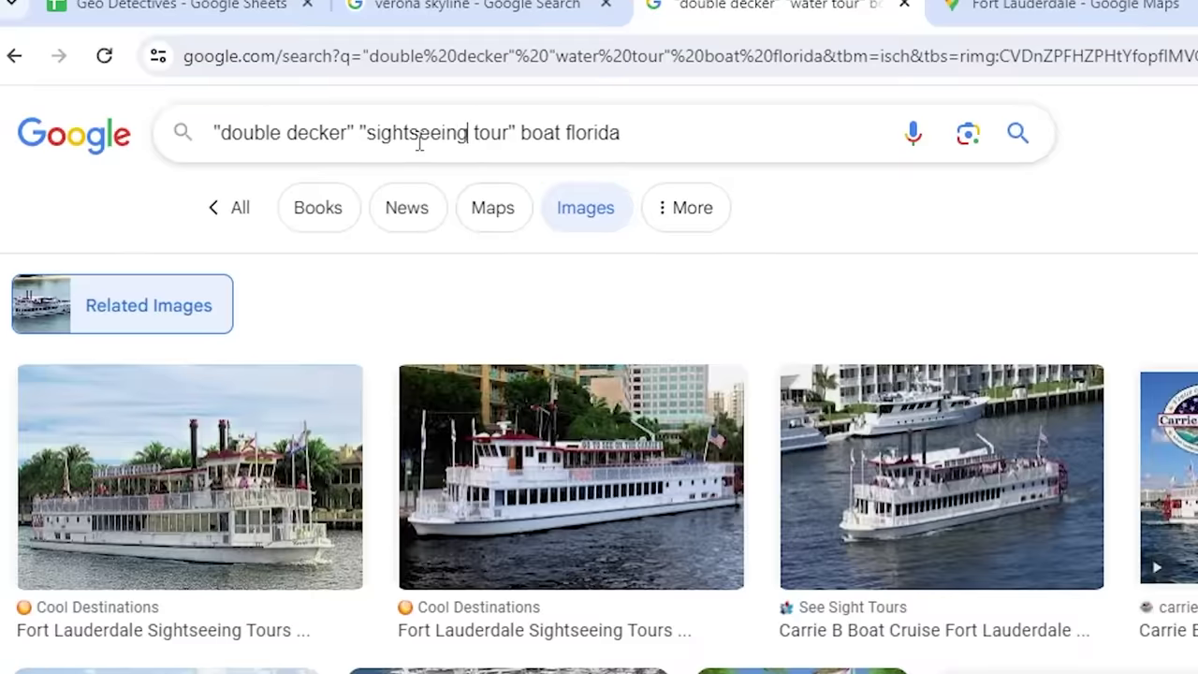
key("Return")
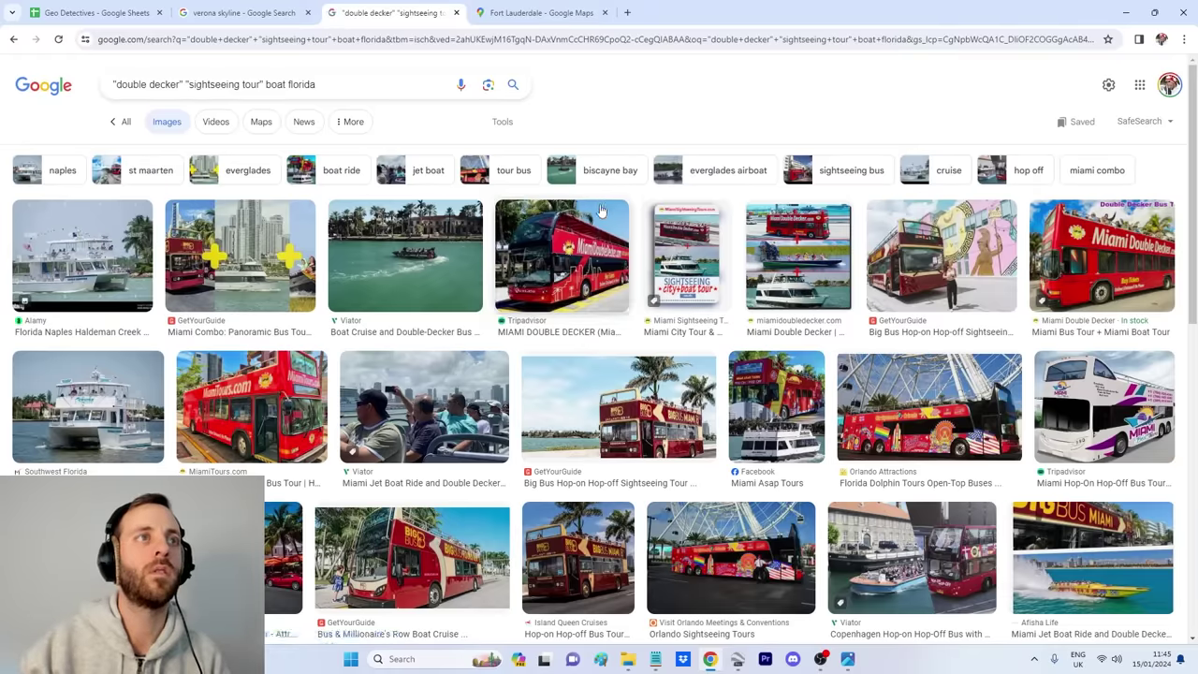
scroll(601, 211, "down", 10)
scroll(678, 330, "down", 2)
left_click(638, 337)
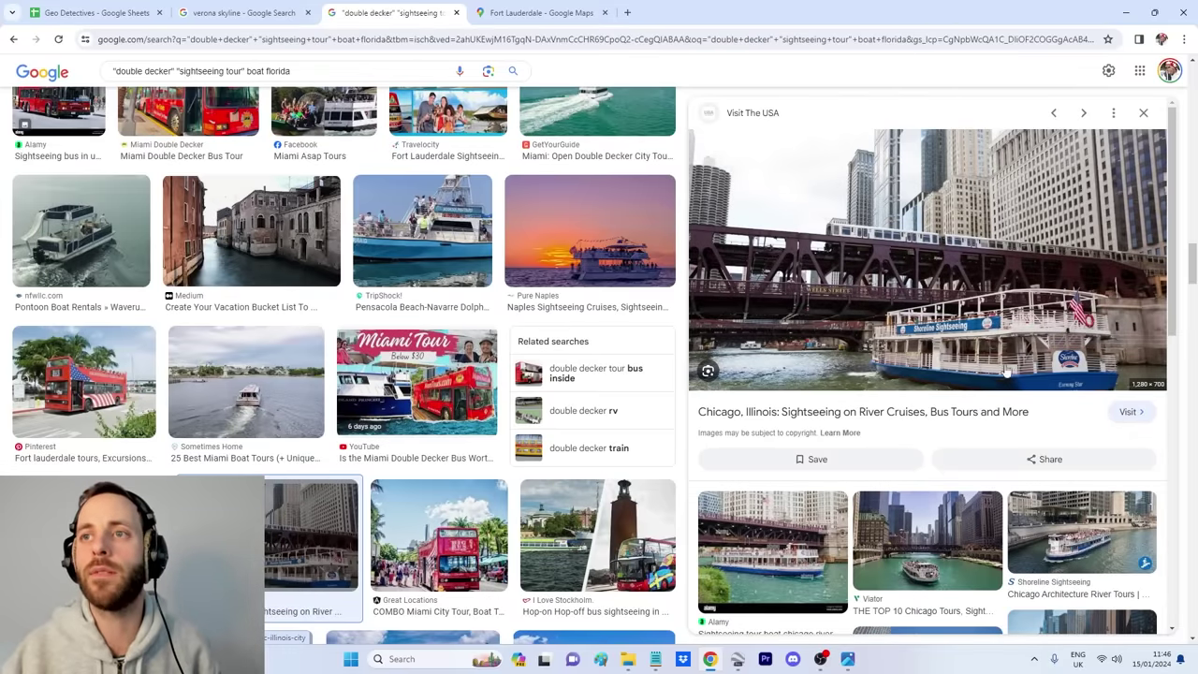
left_click(1074, 532)
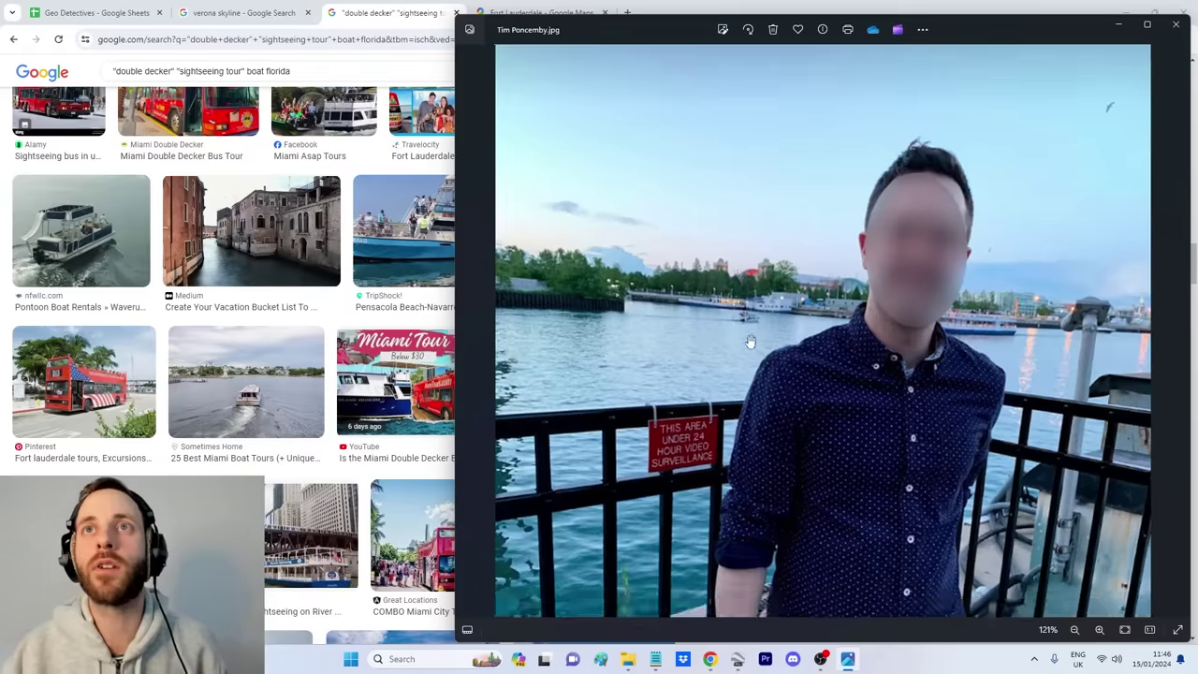
scroll(739, 257, "up", 2)
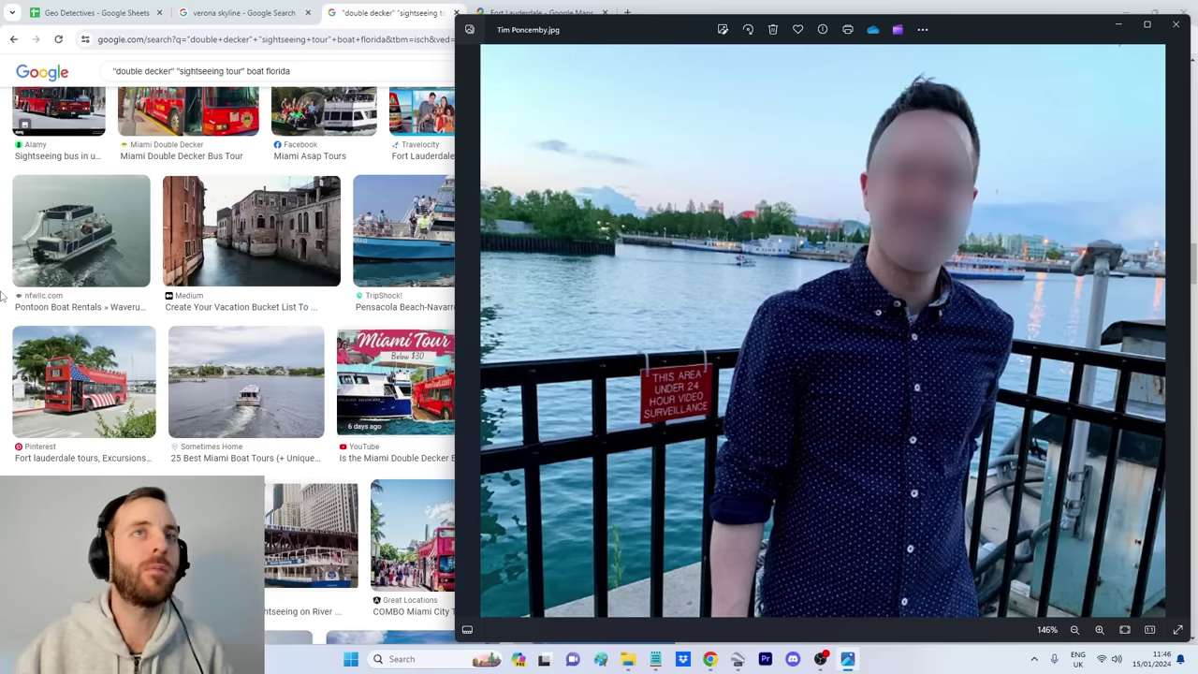
Step: Pan the zoomed selfie along the river, then view the next Chicago river boat photo
scroll(1078, 376, "up", 6)
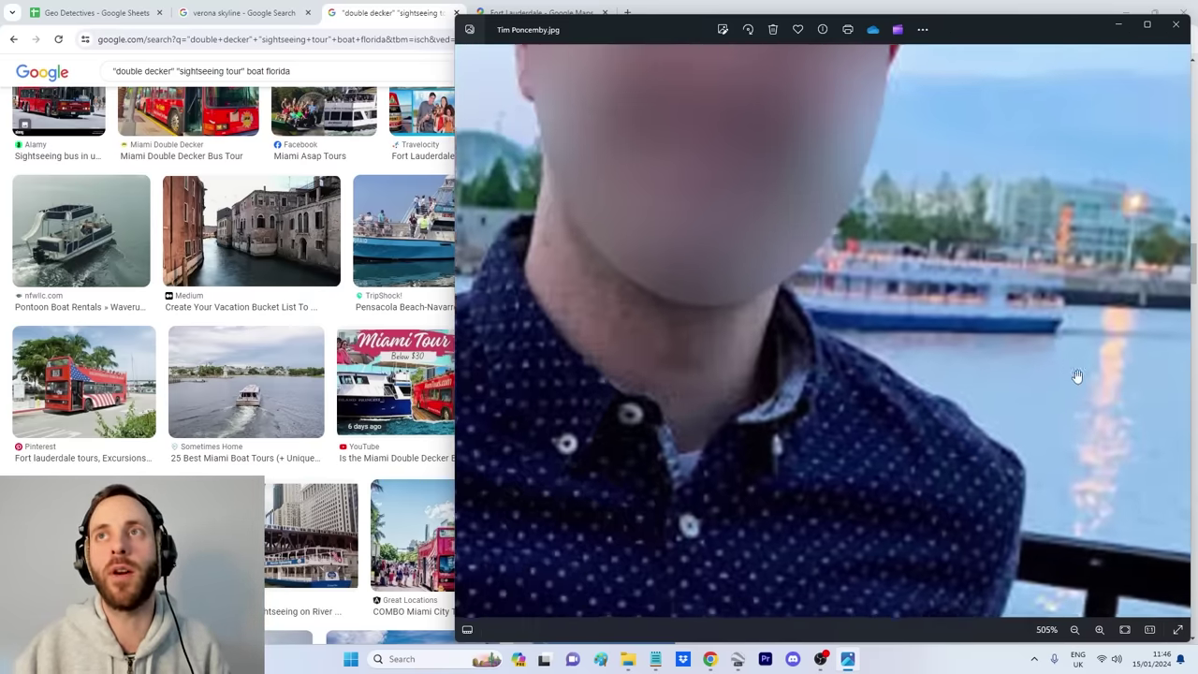
left_click_drag(1077, 376, 900, 388)
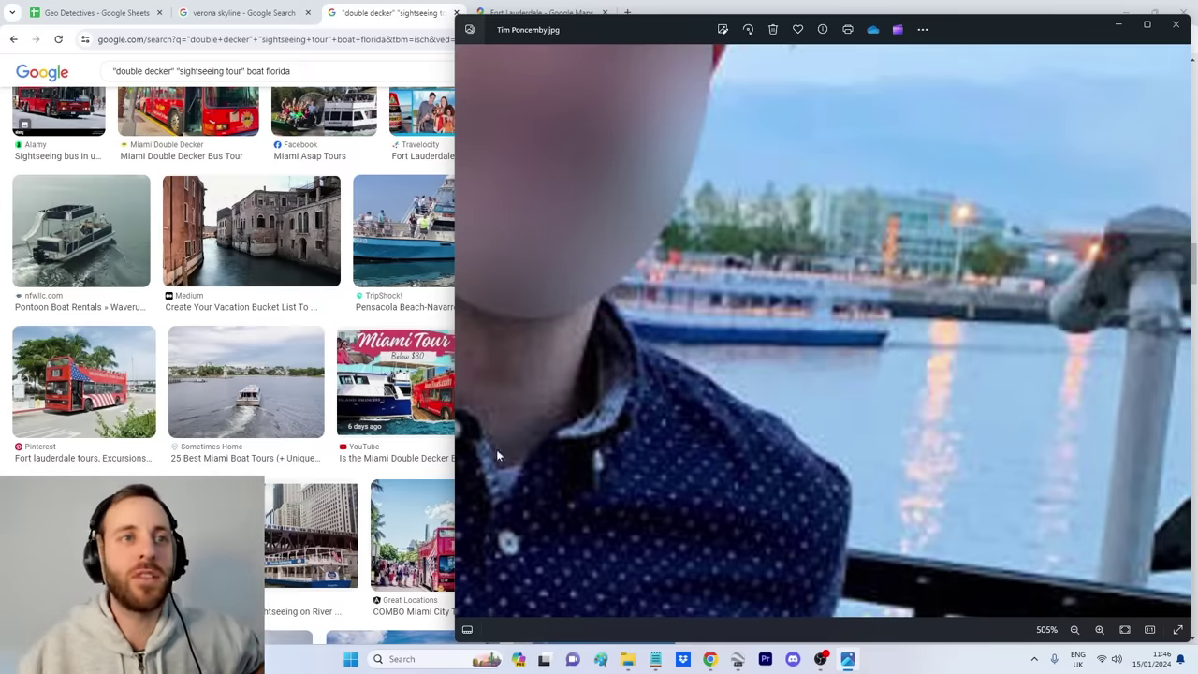
left_click(309, 533)
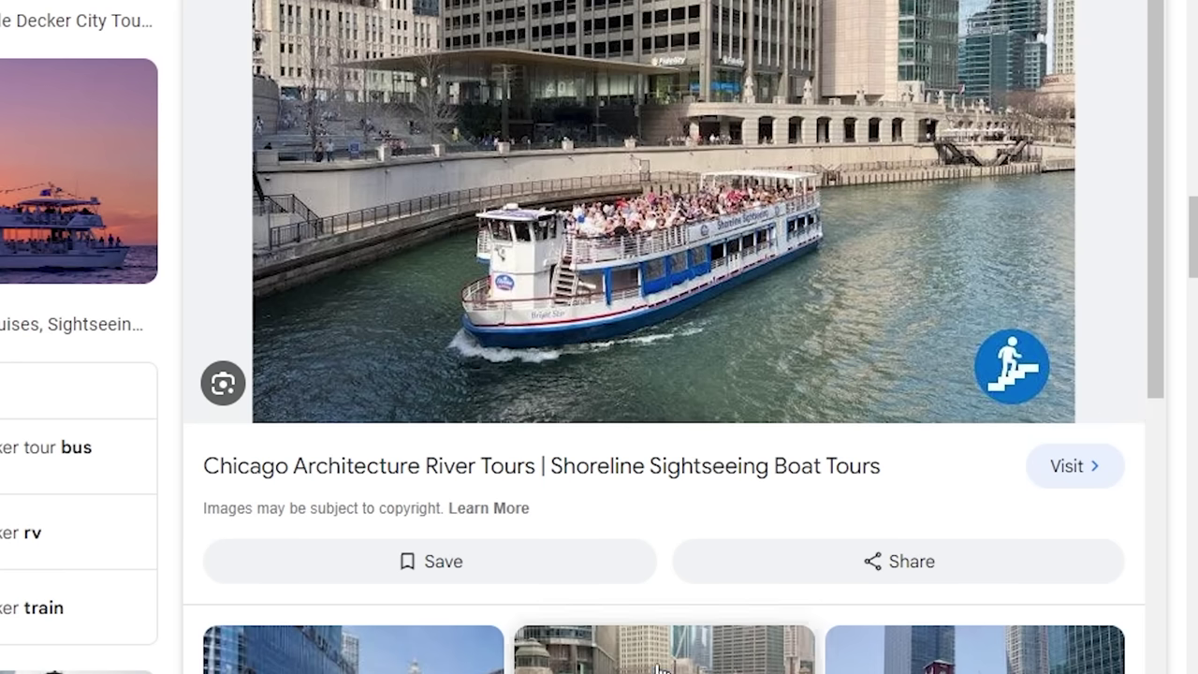
key("Right")
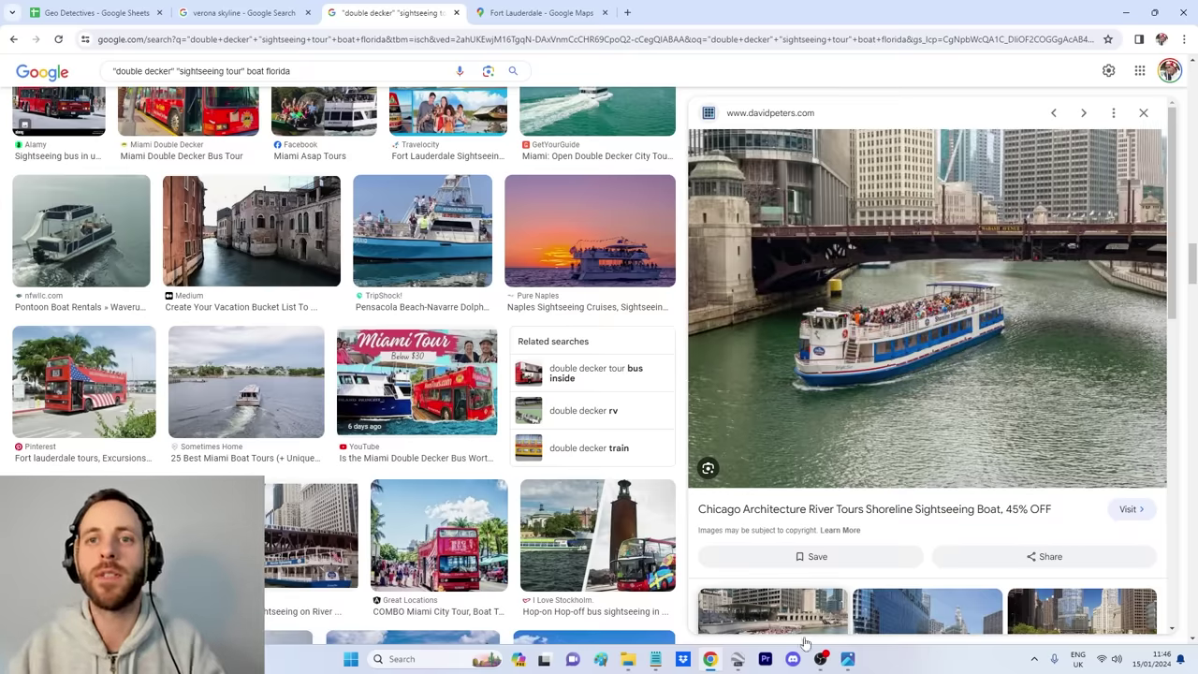
Step: Zoom in and out on the selfie to study the waterfront behind the man
left_click(847, 659)
scroll(859, 396, "down", 3)
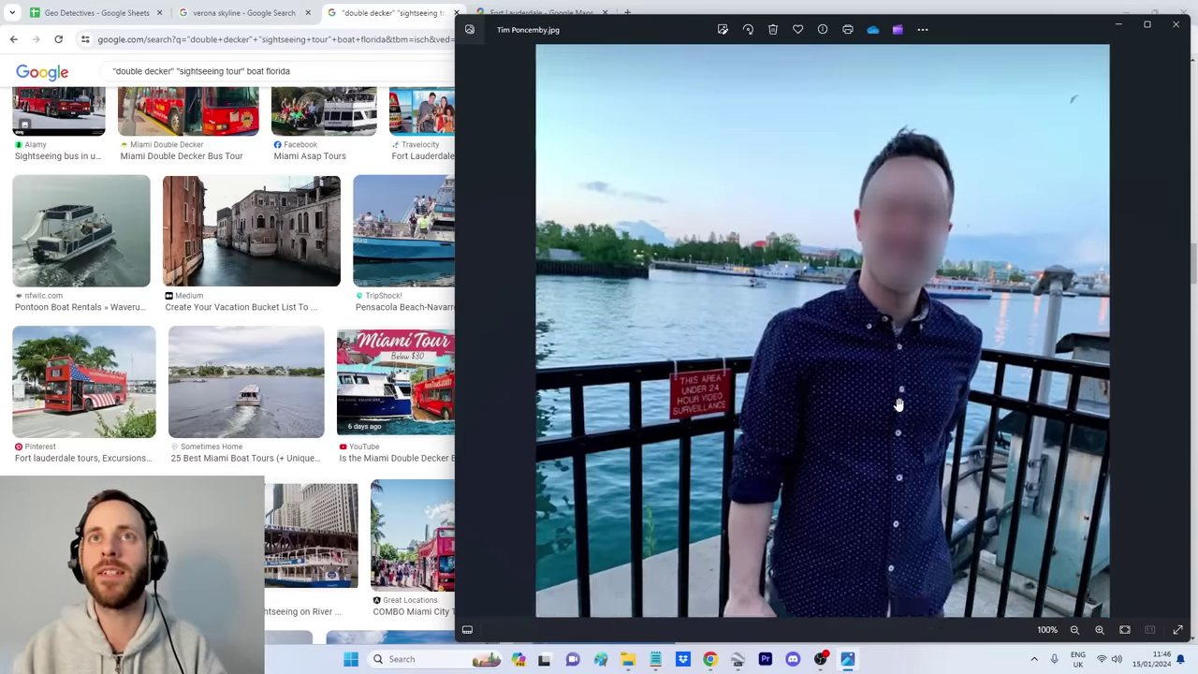
scroll(898, 405, "down", 2)
scroll(649, 230, "up", 5)
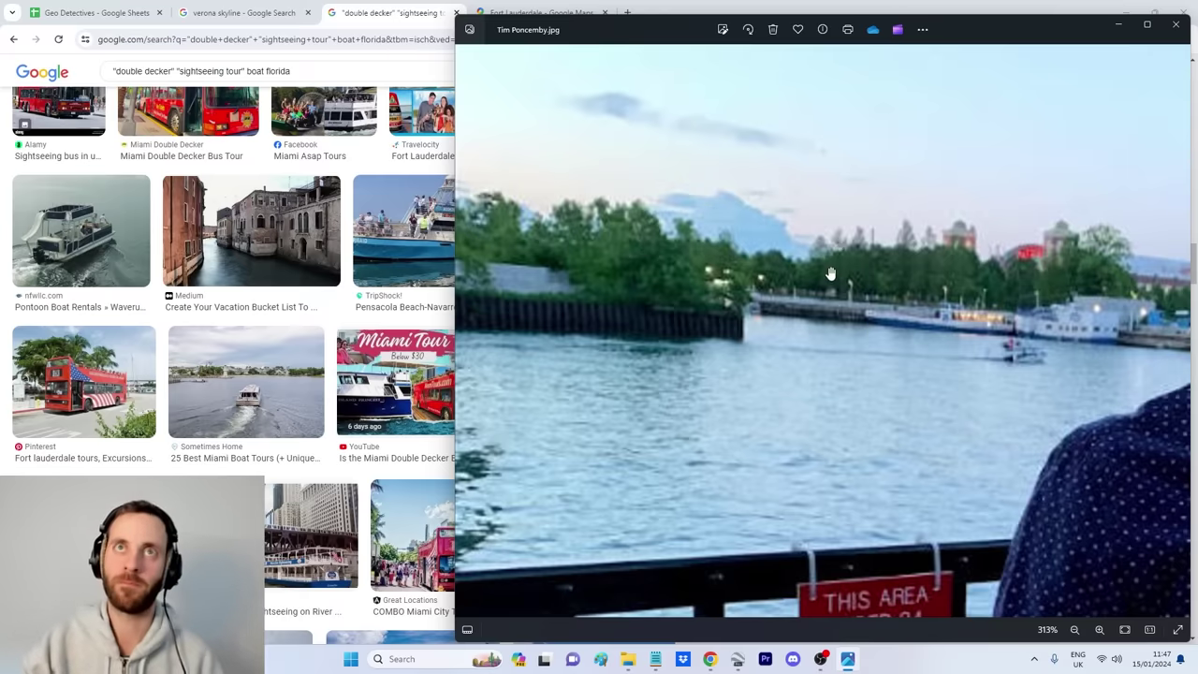
scroll(925, 255, "down", 5)
scroll(716, 182, "up", 5)
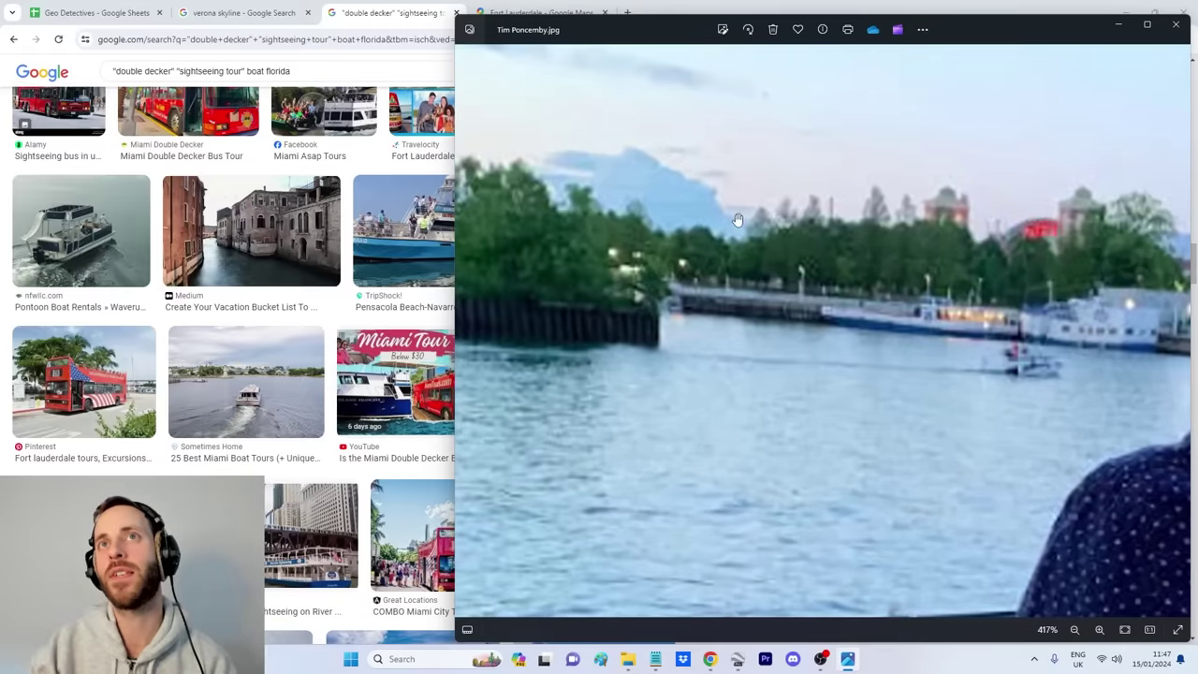
scroll(836, 215, "down", 3)
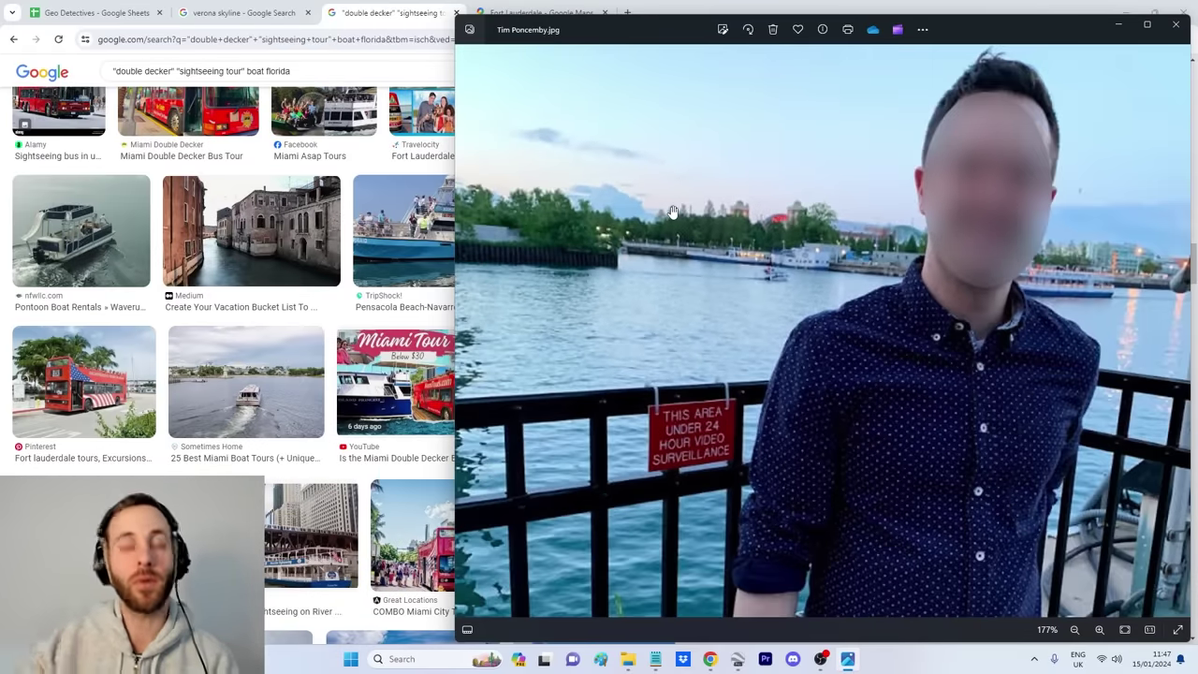
scroll(814, 600, "down", 2)
Step: Recheck the boat image results, then switch to Google Earth Pro showing Chicago
left_click(311, 533)
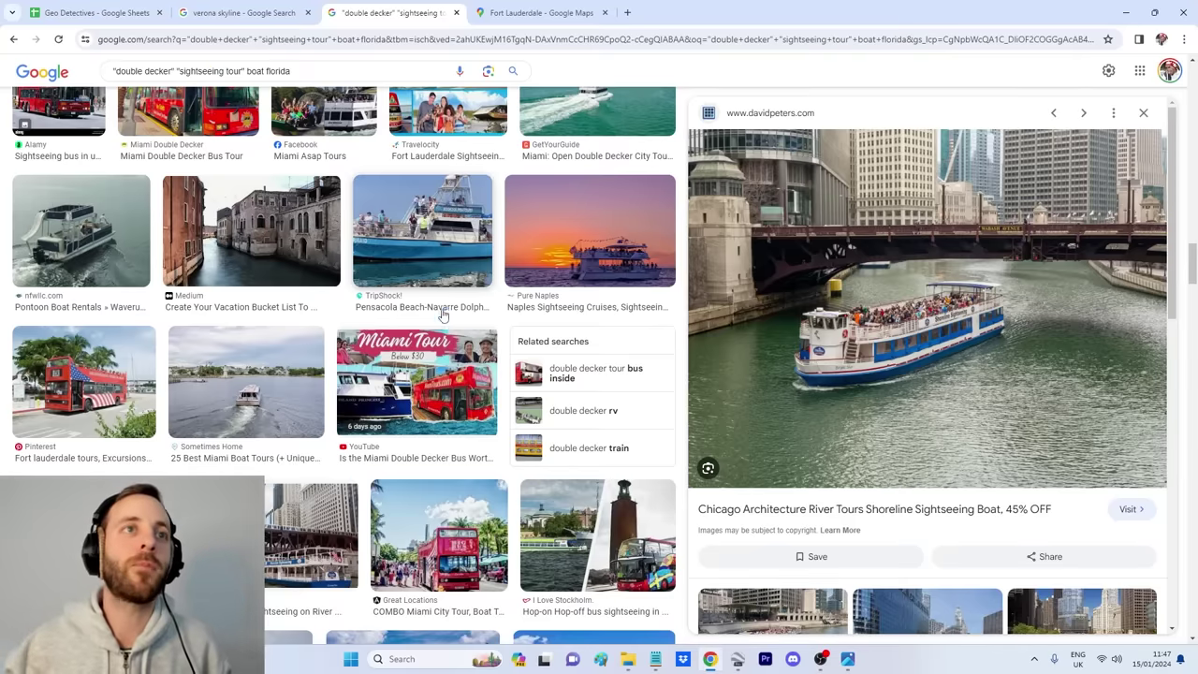
scroll(444, 321, "down", 2)
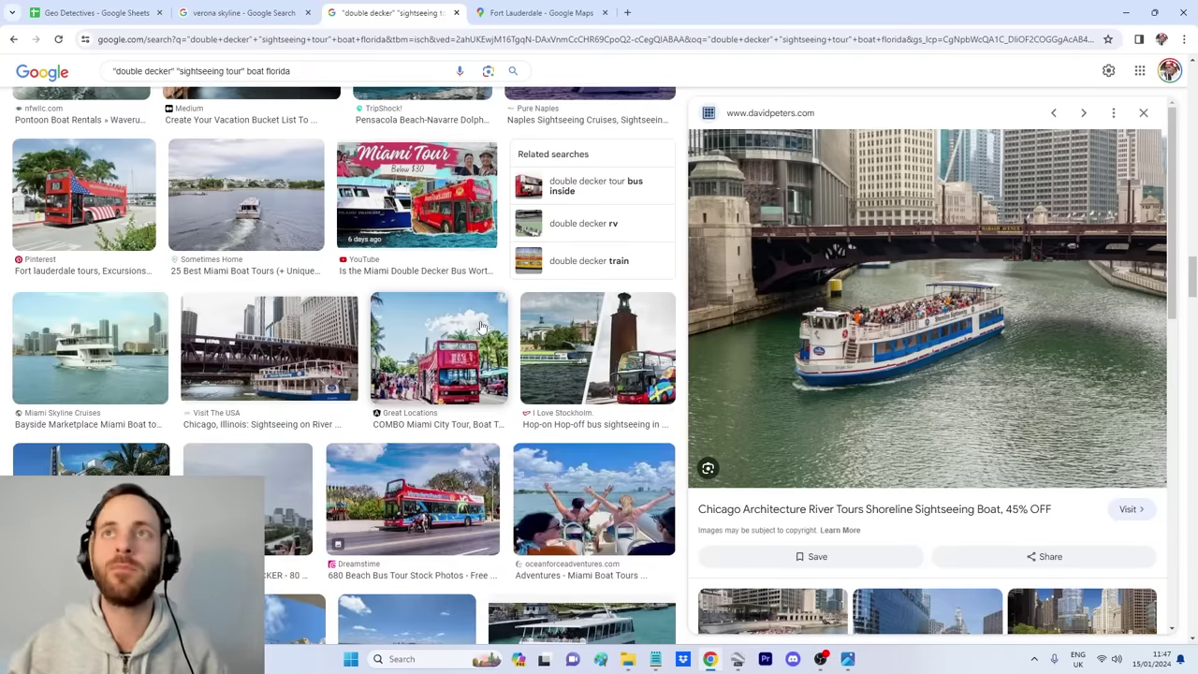
scroll(479, 321, "up", 3)
key("alt+Tab")
Step: Pan the map over the Loop, Navy Pier and Streeterville, briefly comparing with the selfie
scroll(773, 294, "up", 5)
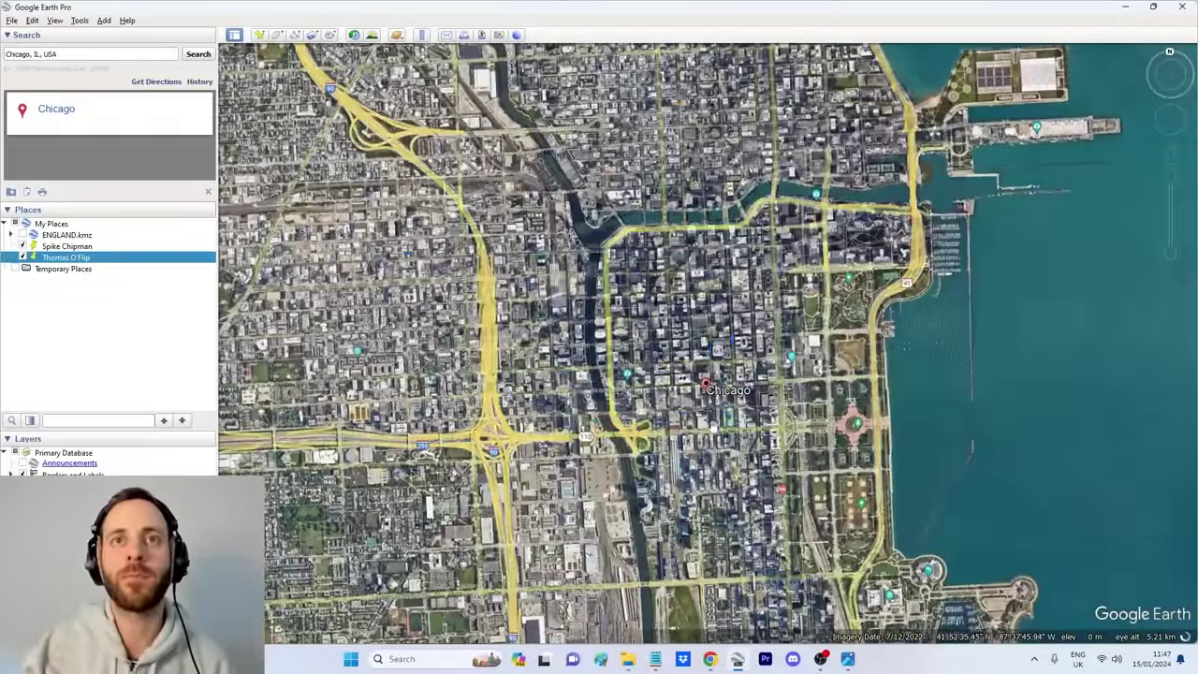
left_click_drag(730, 538, 728, 496)
left_click_drag(723, 174, 719, 503)
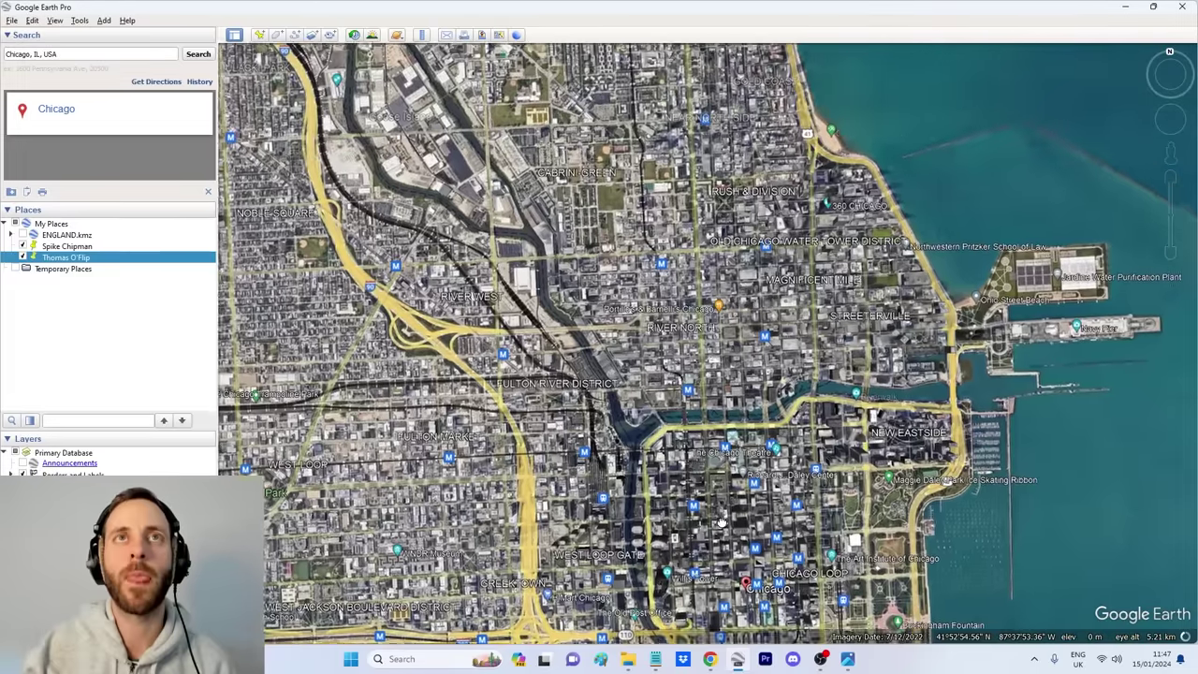
scroll(802, 409, "up", 5)
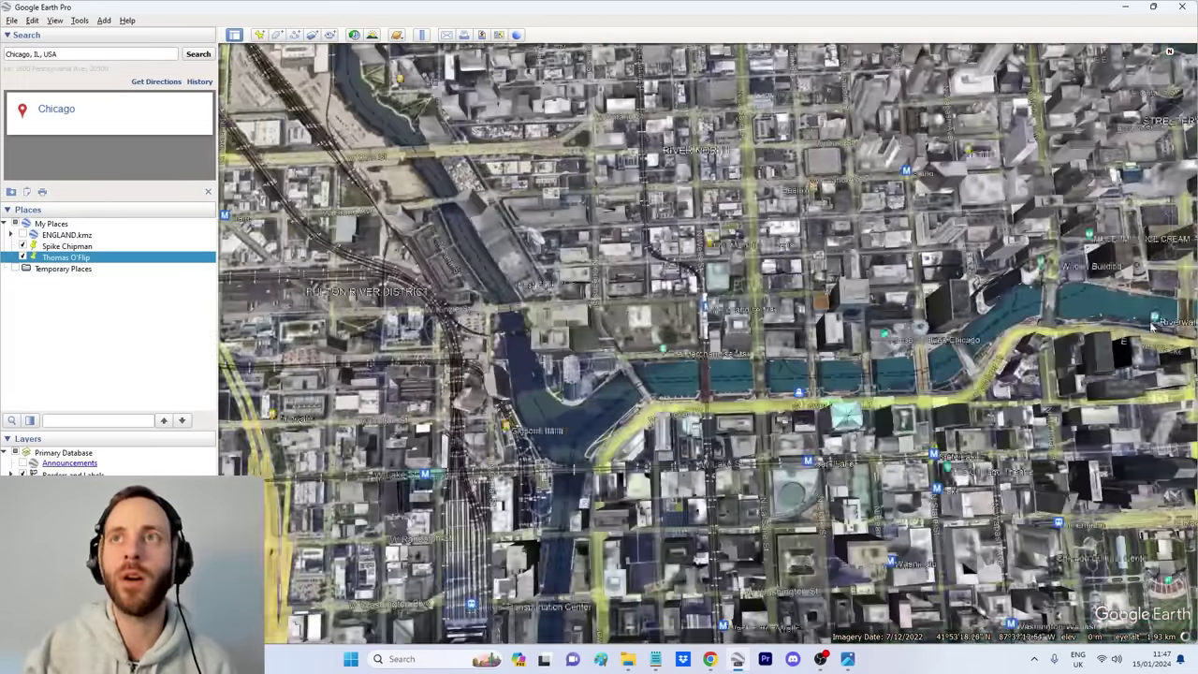
left_click_drag(1020, 440, 732, 403)
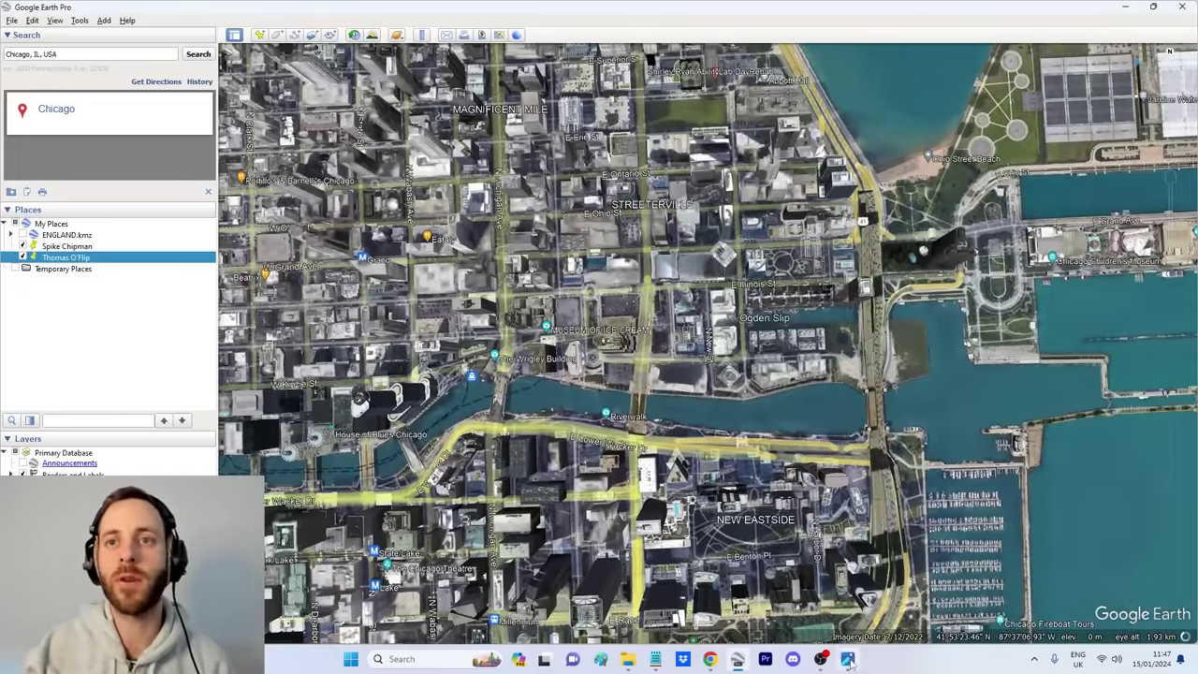
left_click(848, 660)
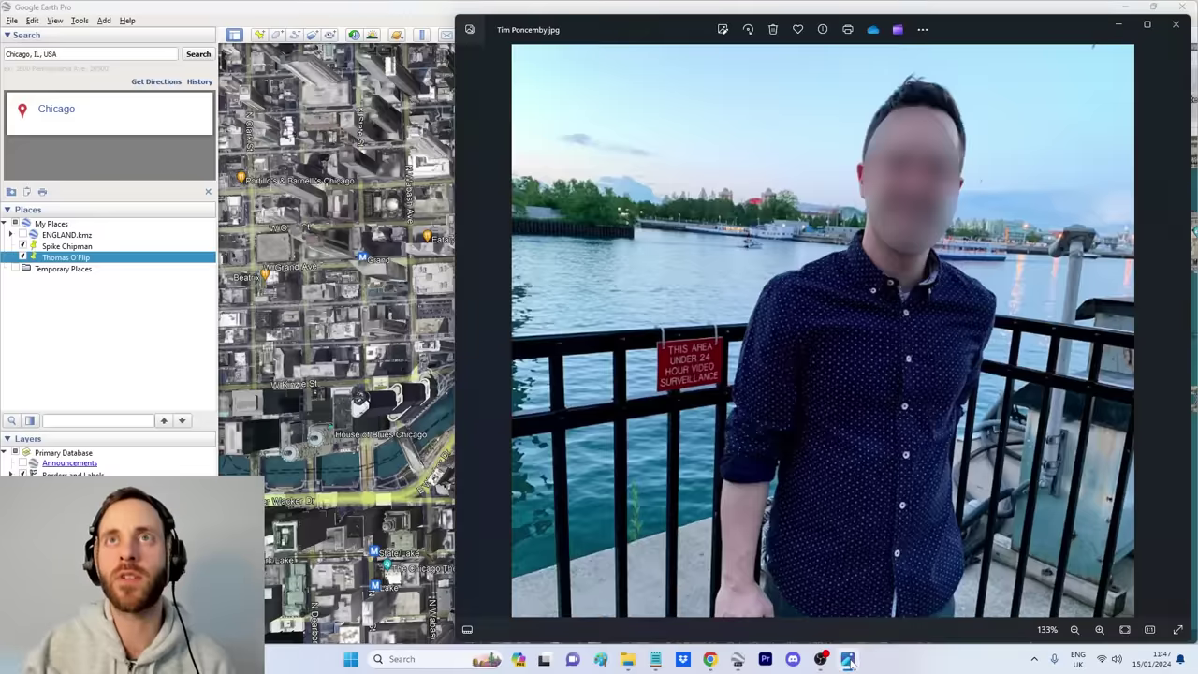
left_click(848, 660)
Step: Pan the map to the Chicago River around River West and River North
scroll(814, 538, "down", 5)
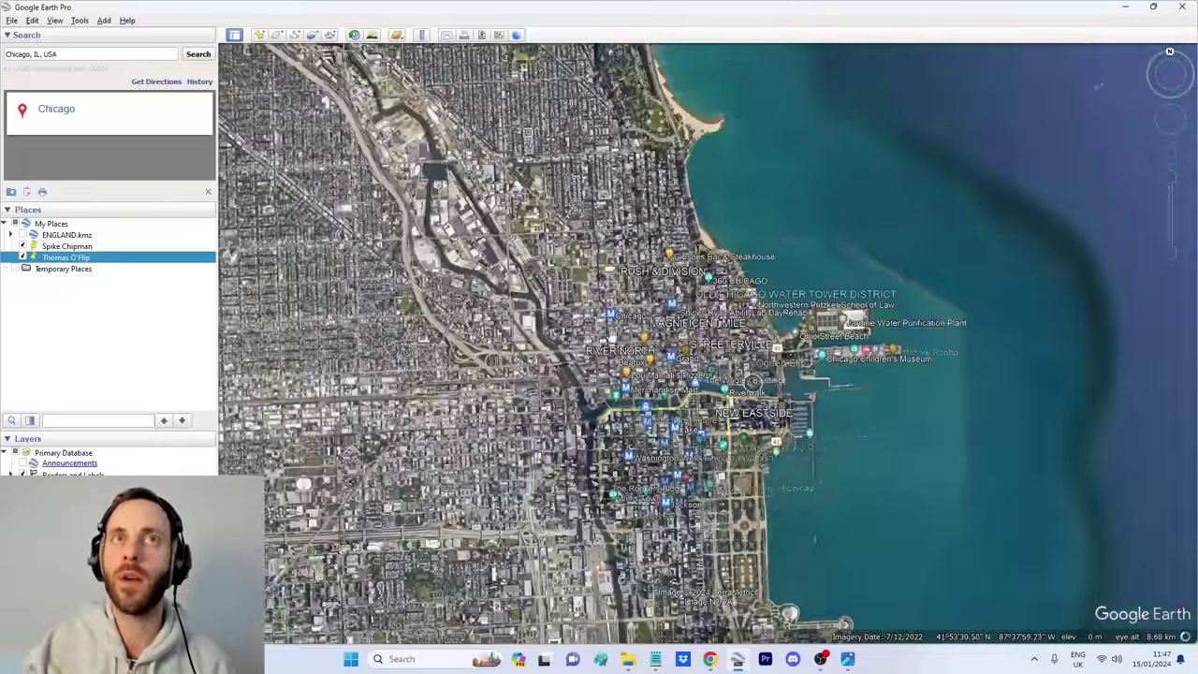
left_click_drag(580, 356, 599, 299)
scroll(615, 288, "up", 5)
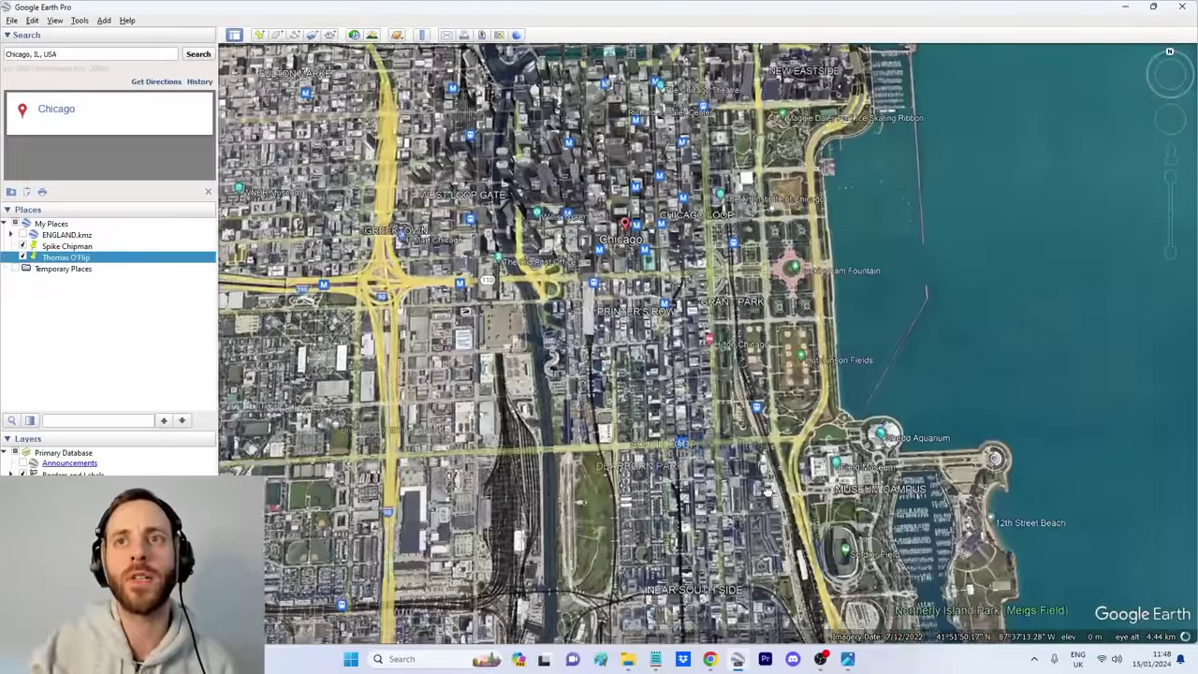
left_click_drag(769, 489, 789, 278)
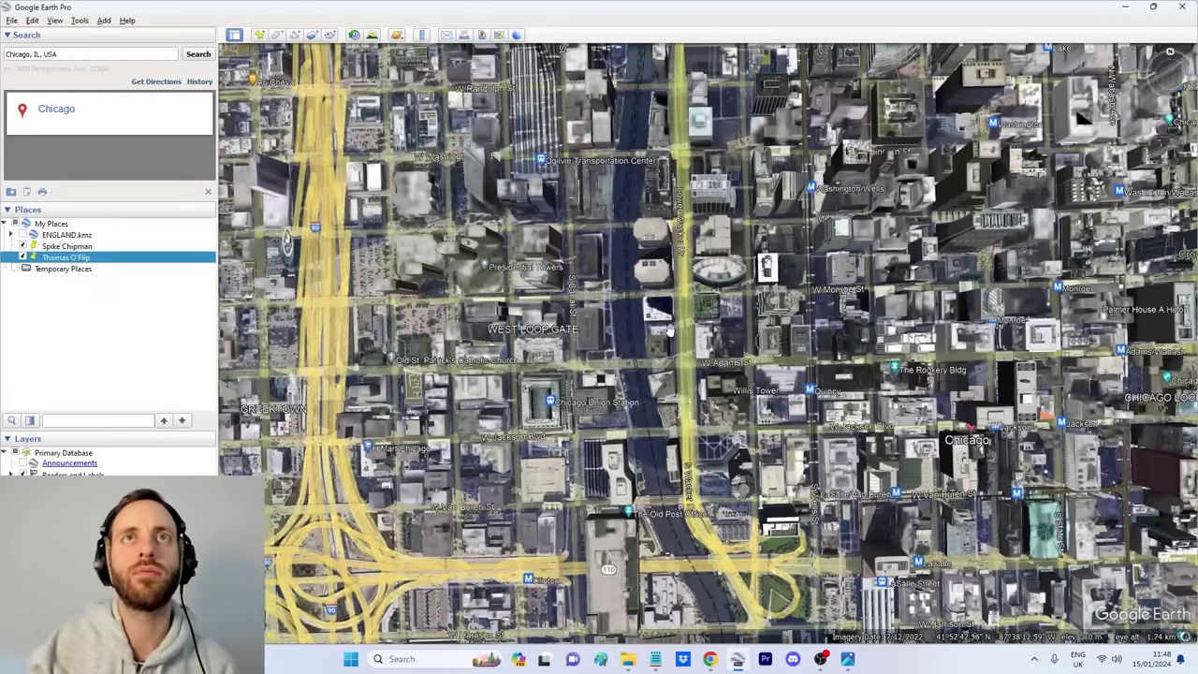
left_click_drag(659, 56, 673, 404)
left_click_drag(681, 201, 629, 309)
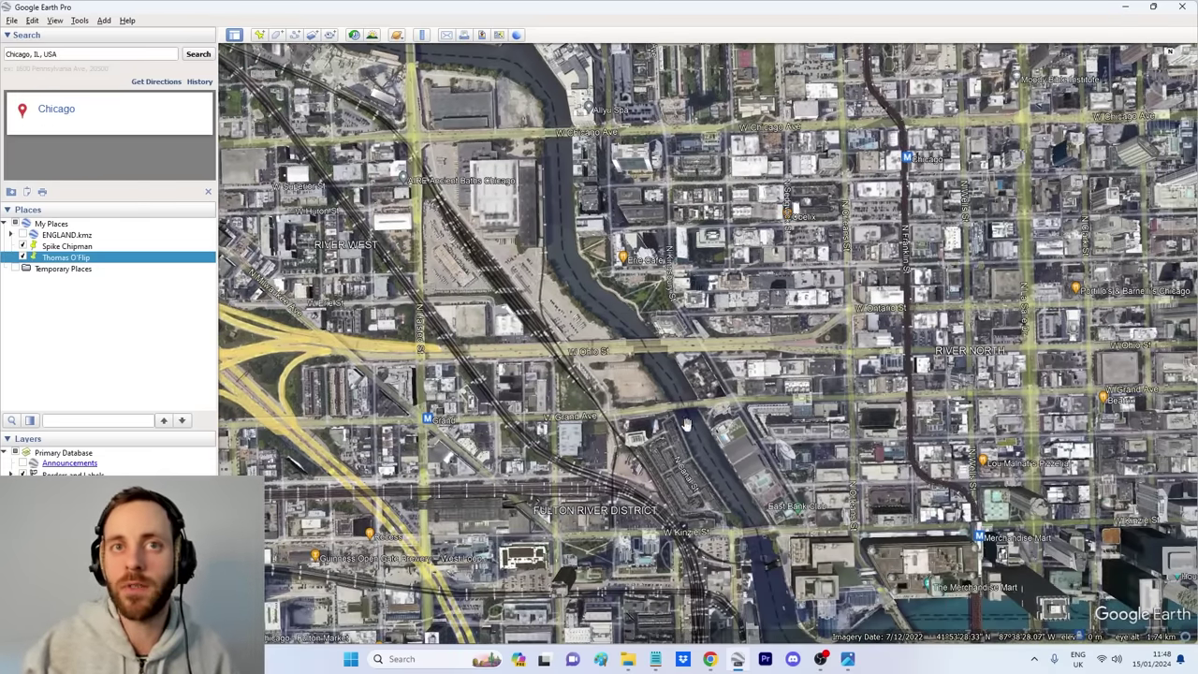
scroll(684, 420, "up", 3)
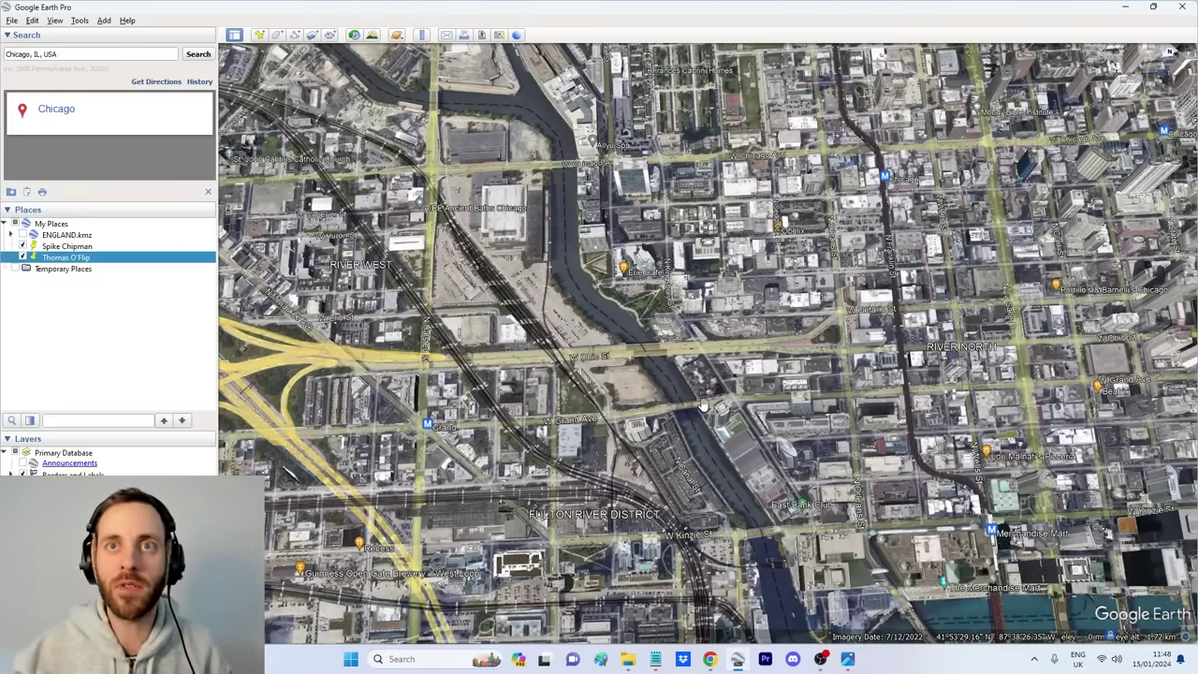
Step: Pan north up the river, hide the selfie, and zoom out along the Chicago lakefront
key("Up")
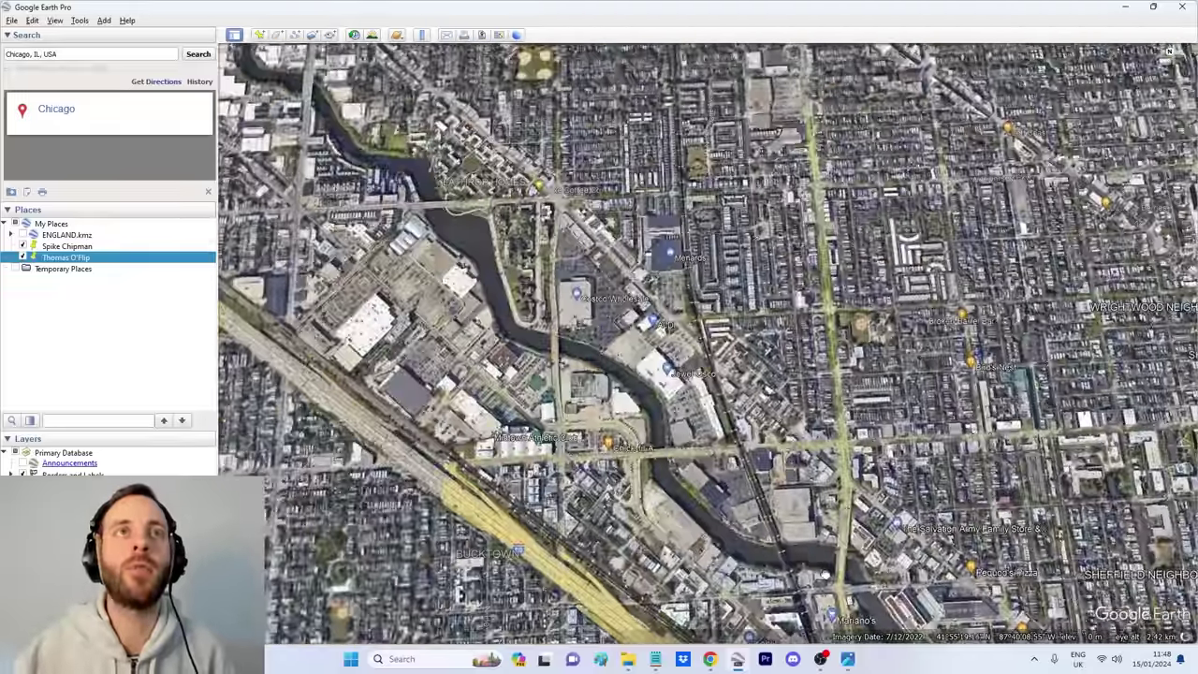
key("Up")
key("Up")
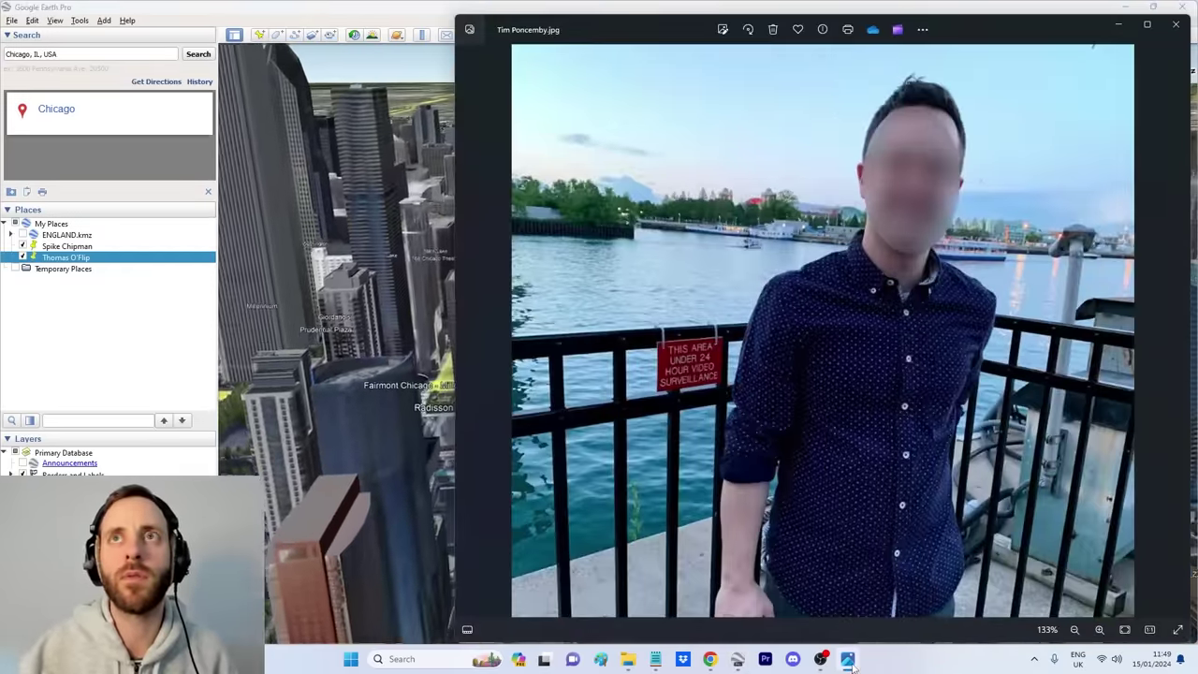
left_click(849, 661)
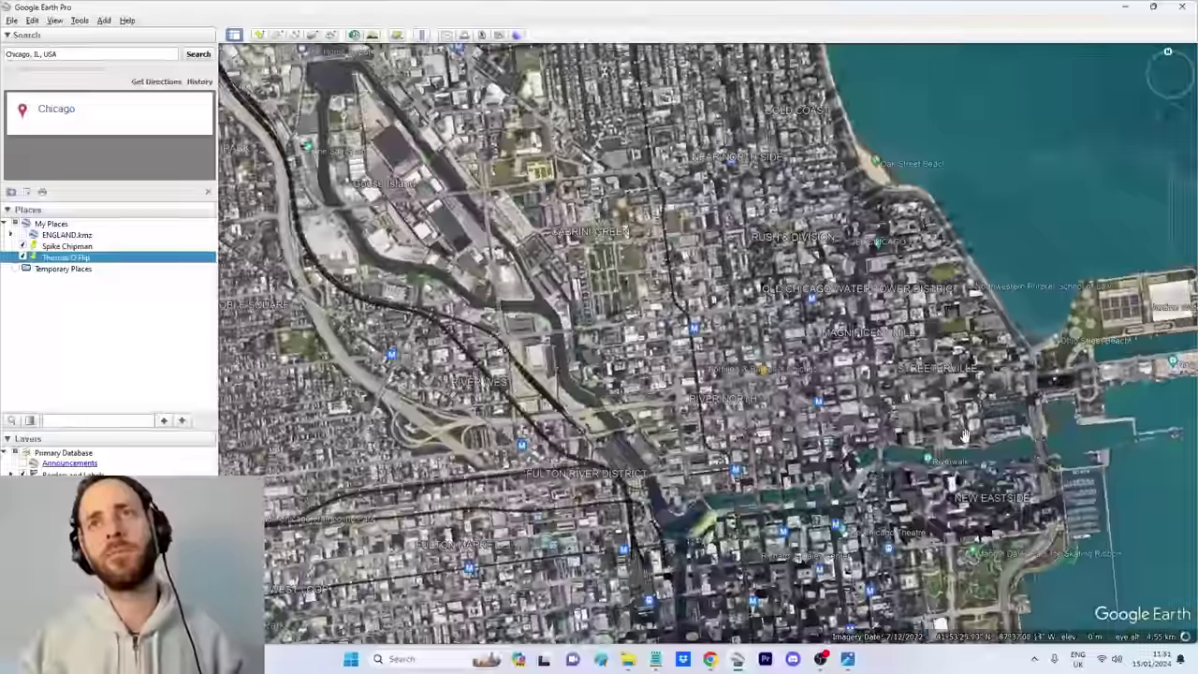
scroll(740, 440, "down", 5)
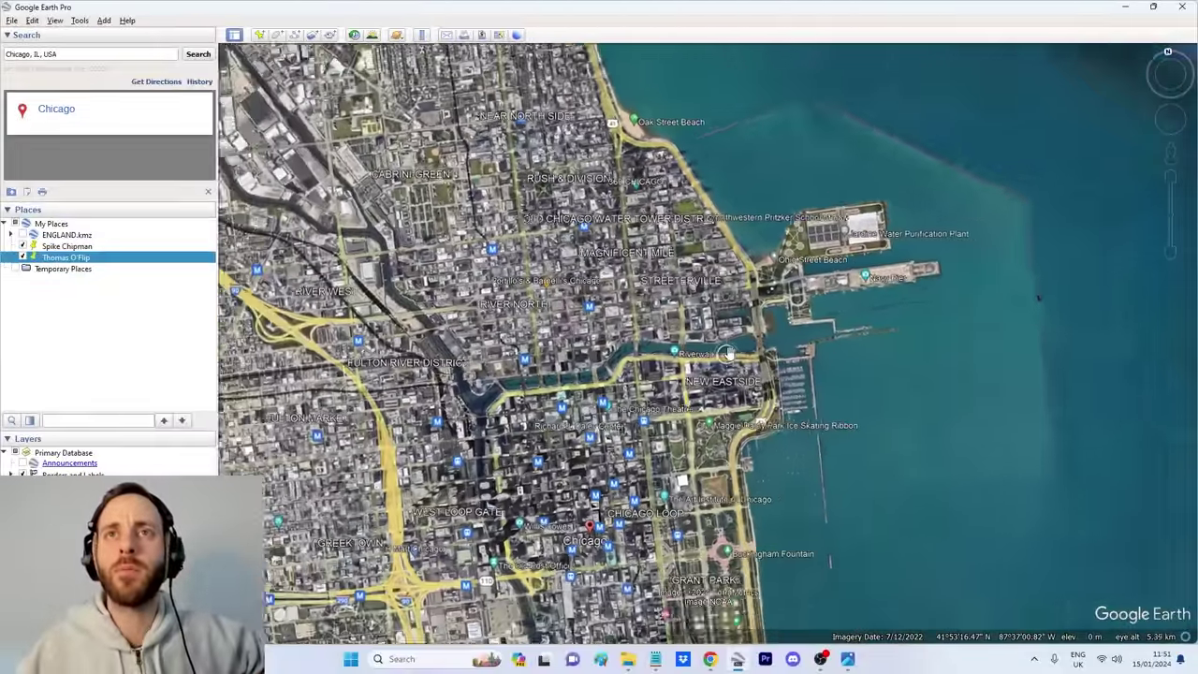
scroll(727, 368, "down", 5)
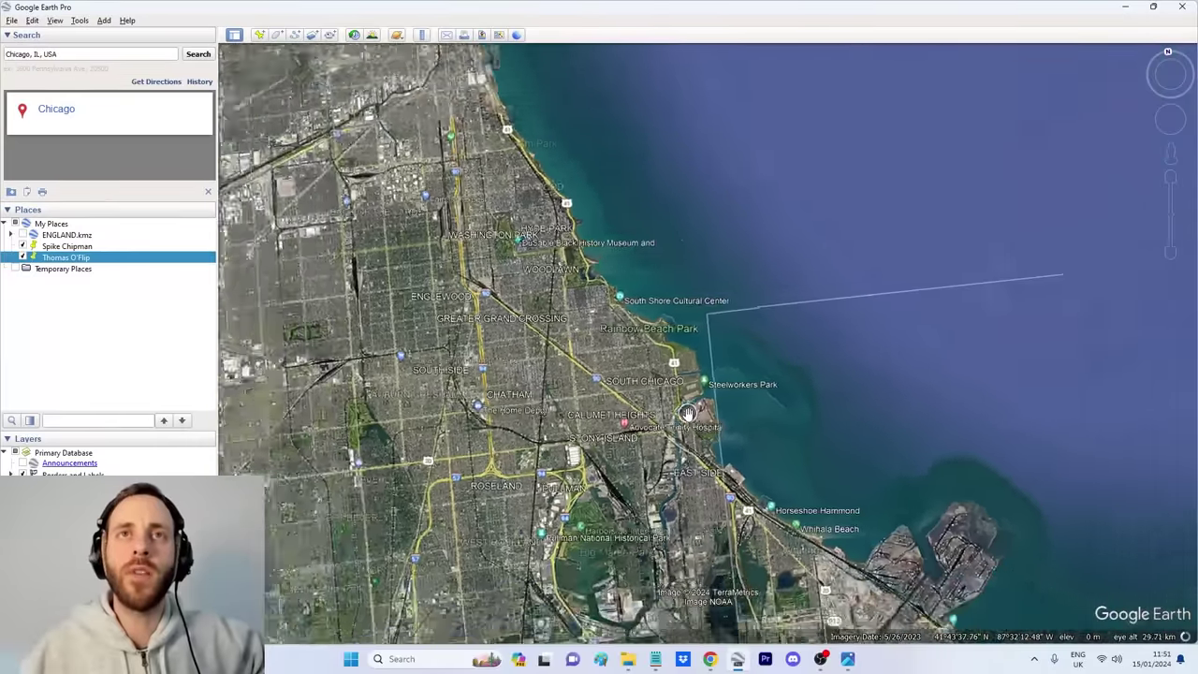
scroll(688, 414, "down", 2)
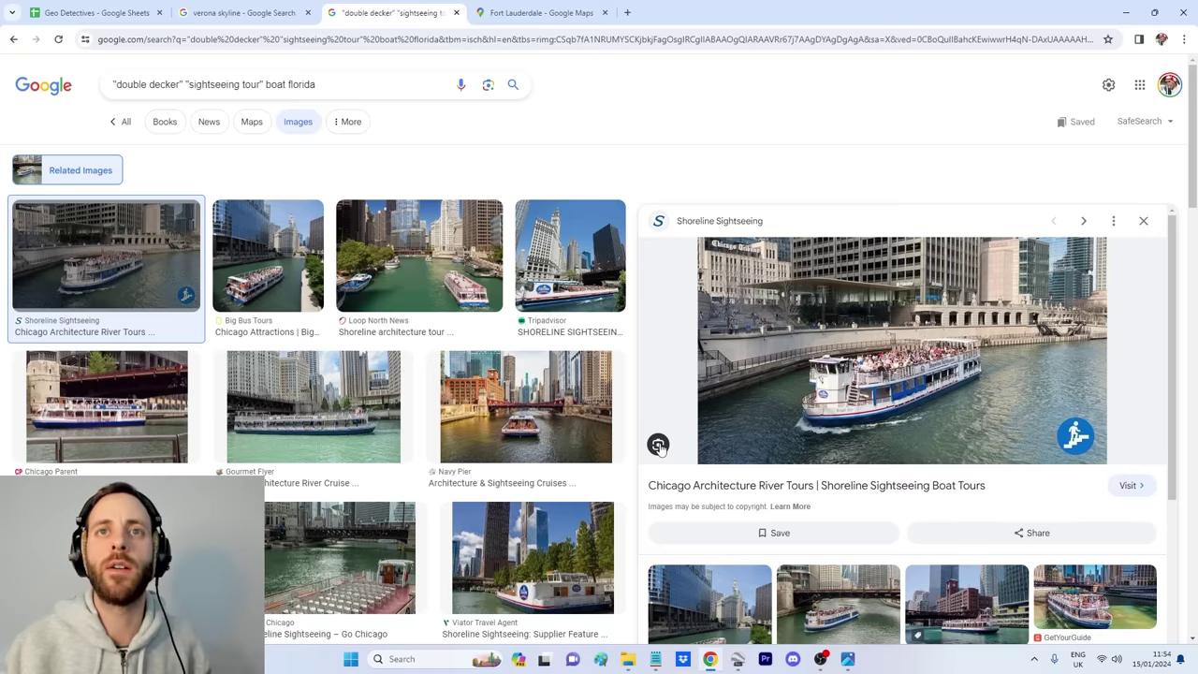
Step: Run a Google Lens search cropped to the tour boat and open the Wendella Boat Tour match
left_click(659, 446)
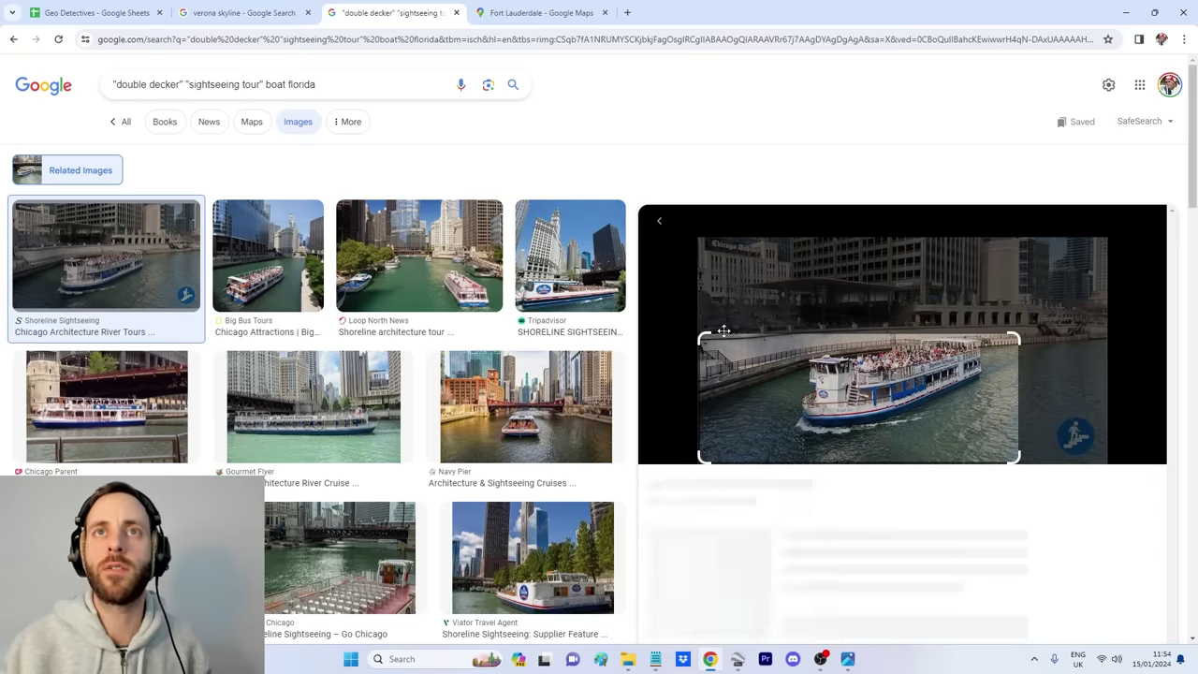
left_click_drag(692, 334, 794, 333)
left_click_drag(1015, 454, 988, 430)
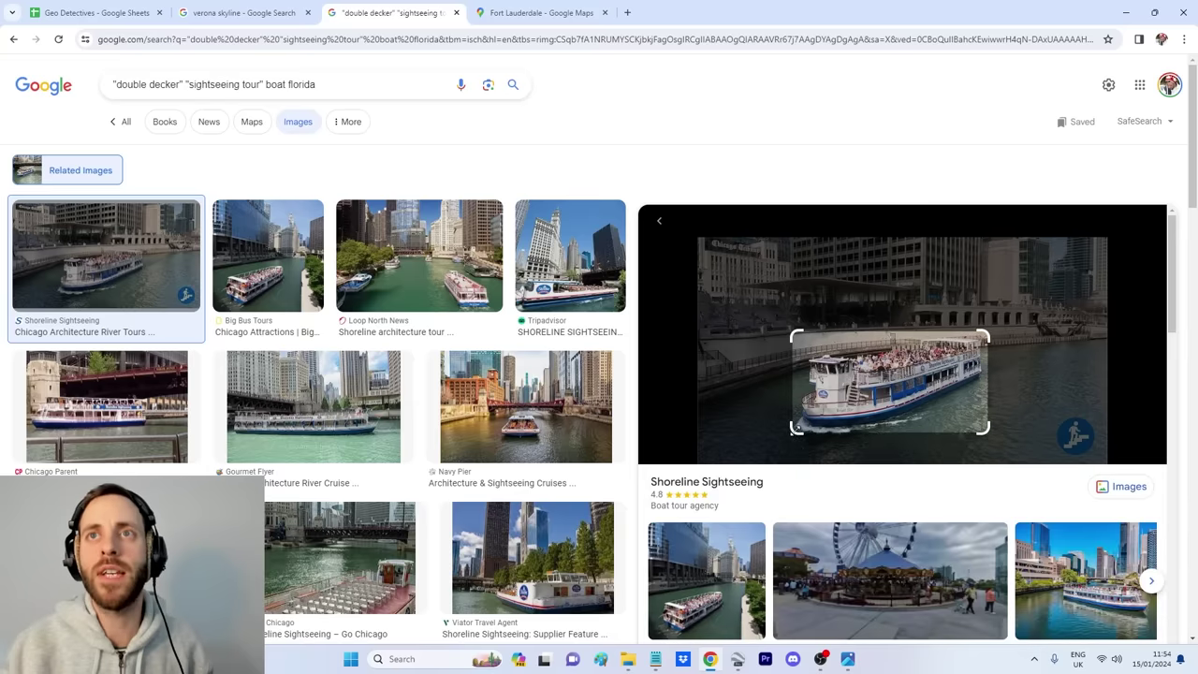
left_click(796, 428)
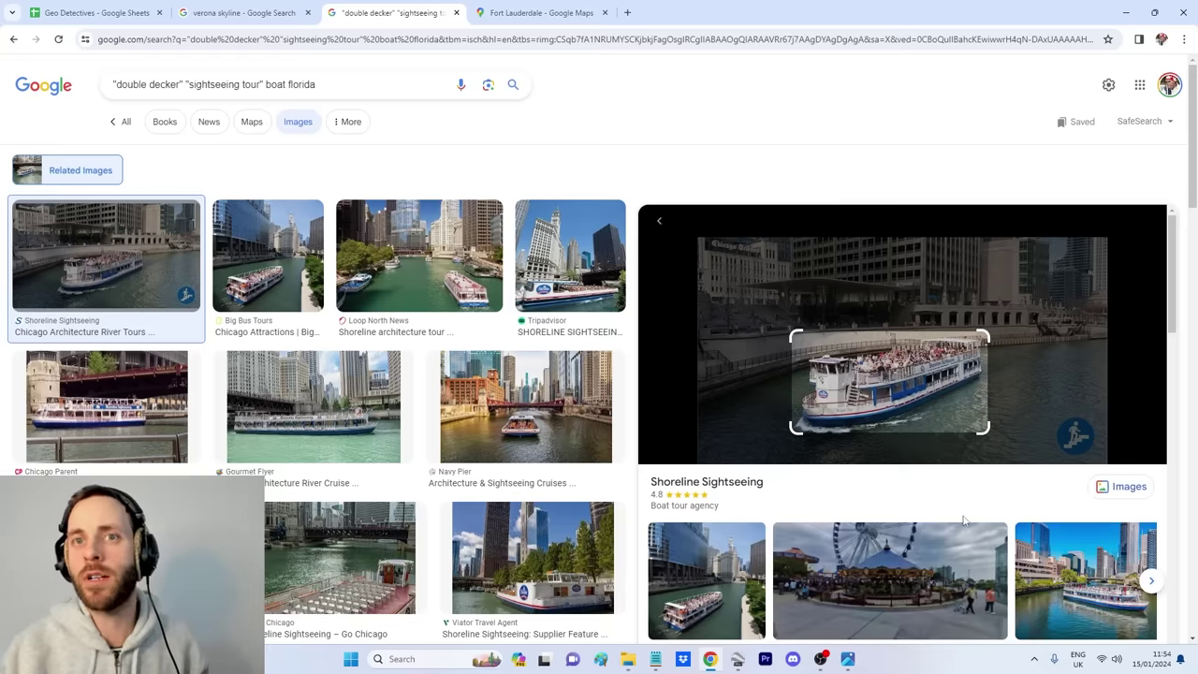
scroll(892, 494, "down", 2)
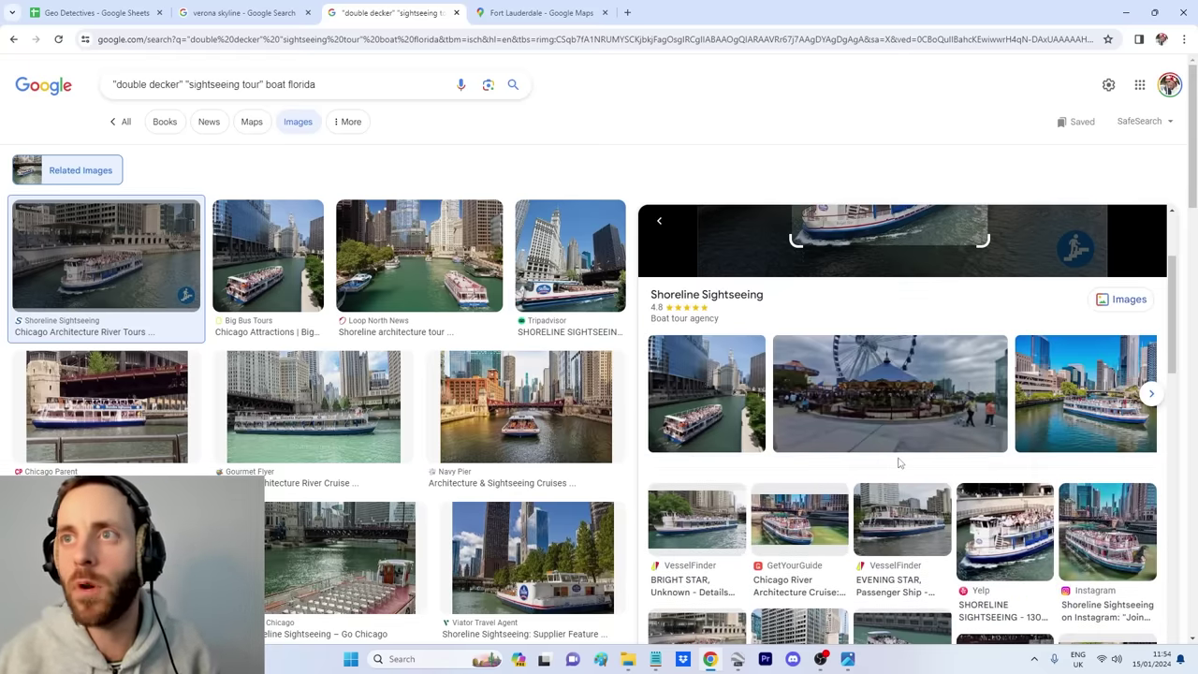
scroll(899, 461, "down", 3)
left_click(899, 462)
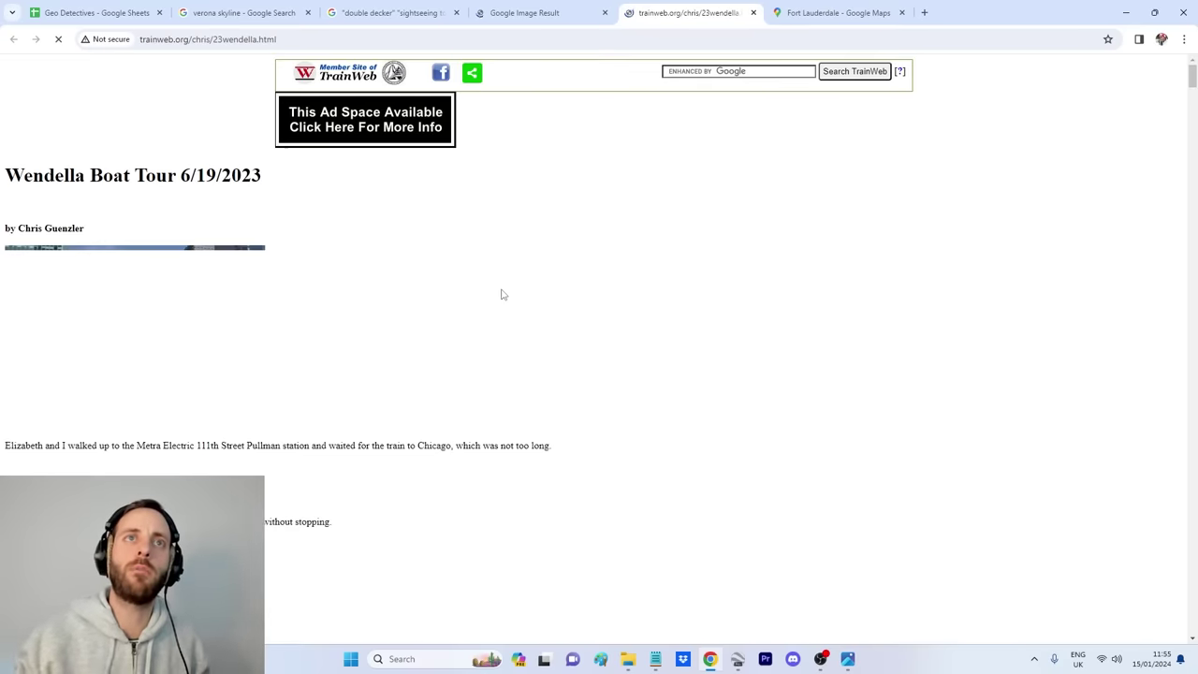
scroll(721, 335, "down", 10)
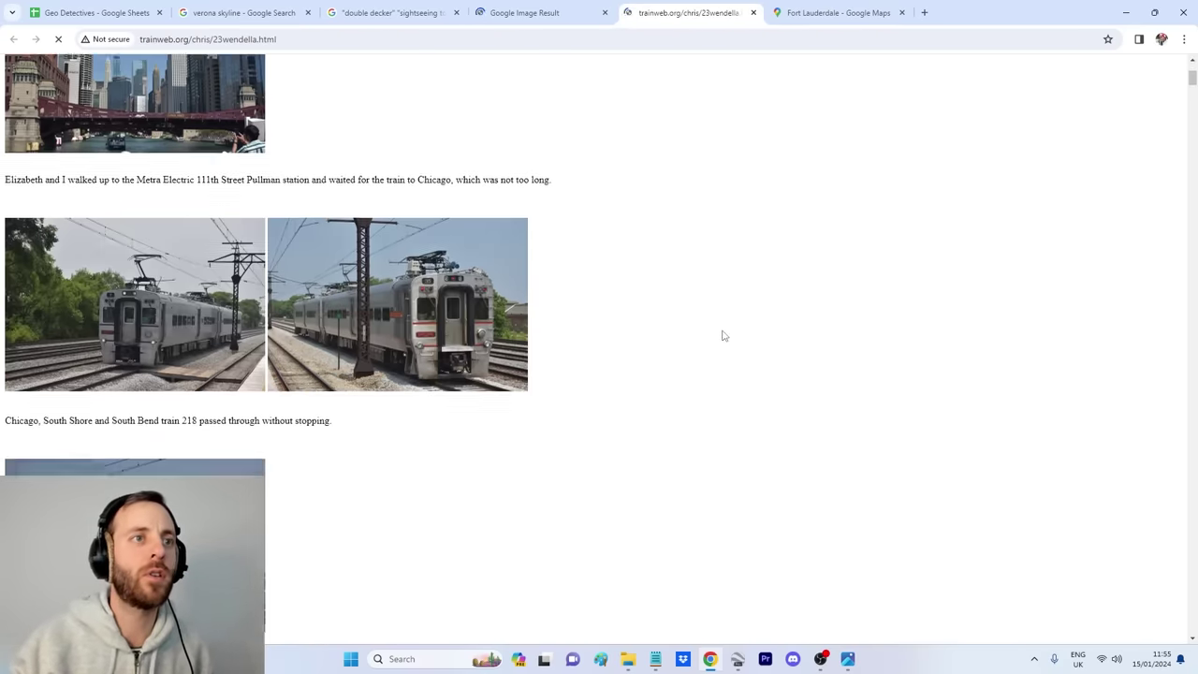
scroll(722, 335, "up", 10)
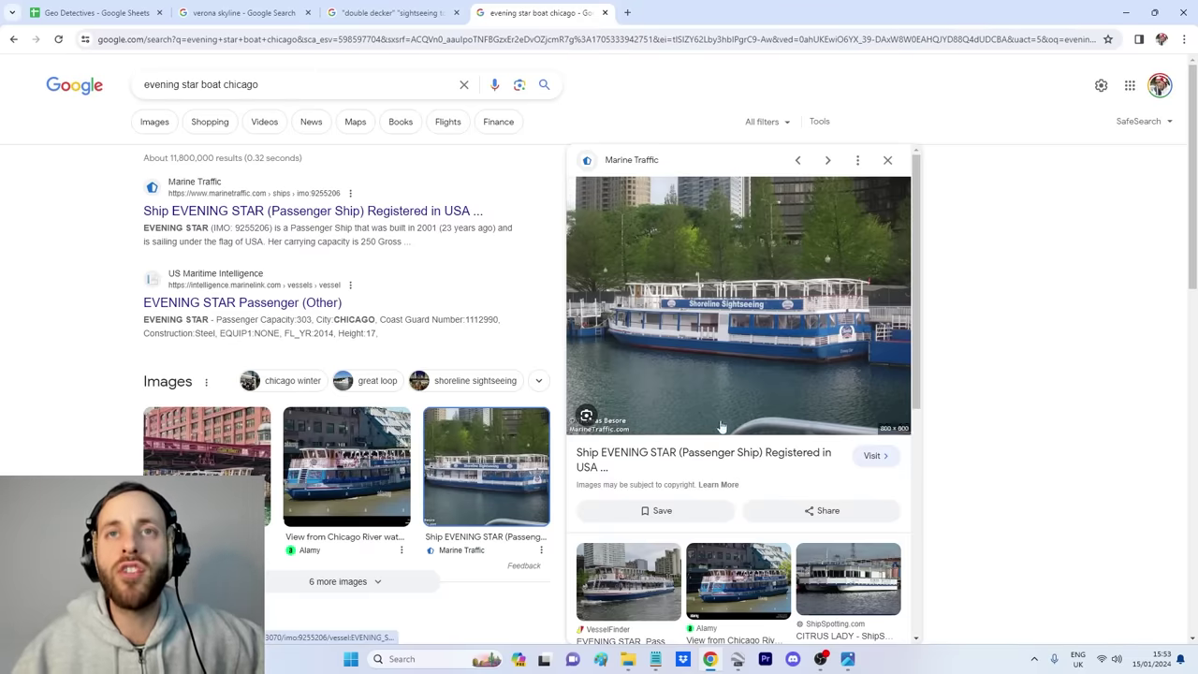
Step: Review the EVENING STAR MarineTraffic page, then return to the Passenger Ship IMO 9255206 results
left_click(724, 457)
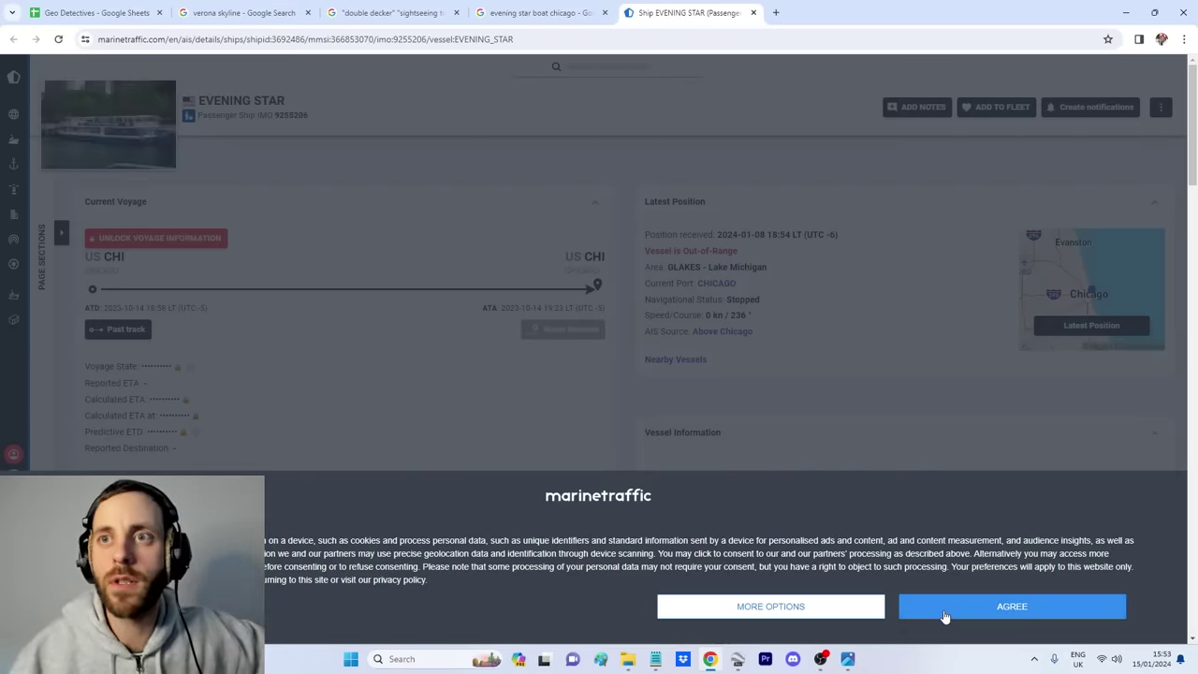
left_click(940, 613)
scroll(750, 421, "down", 2)
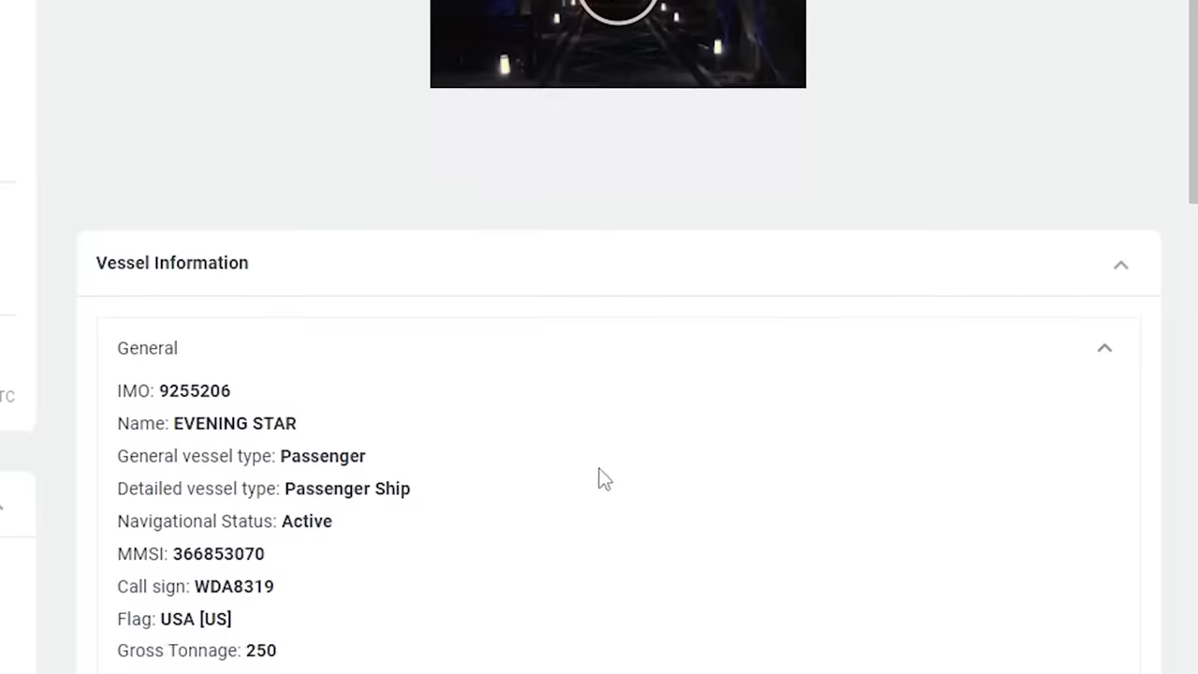
scroll(609, 470, "down", 3)
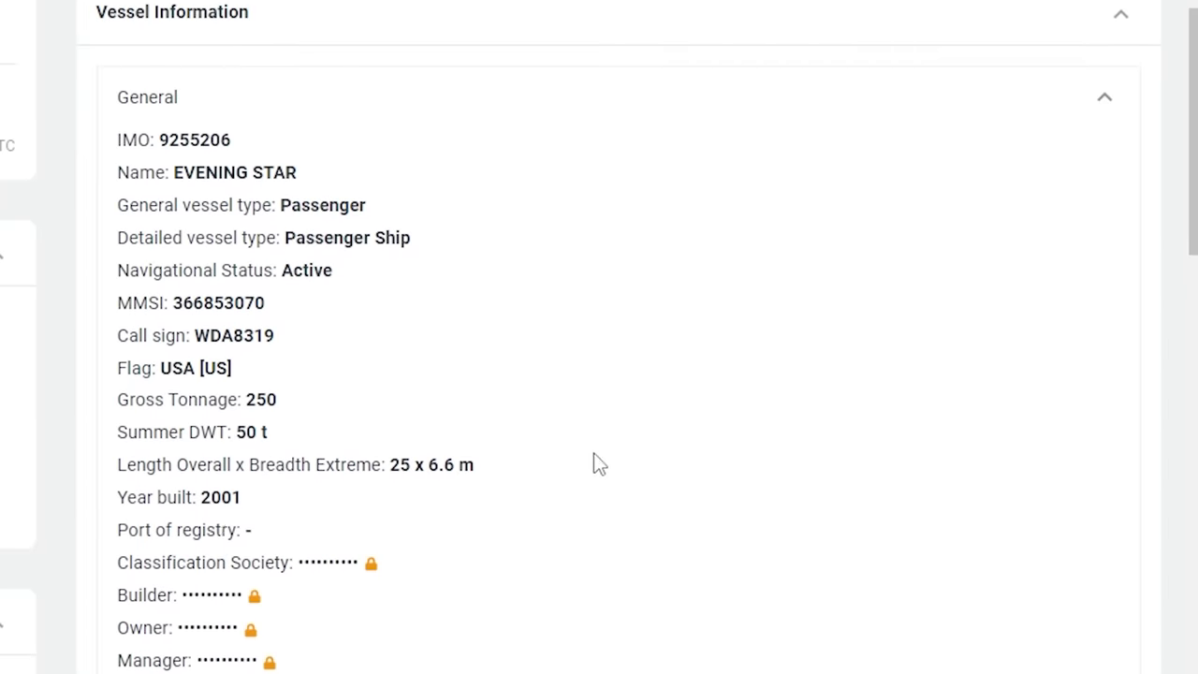
scroll(621, 448, "down", 4)
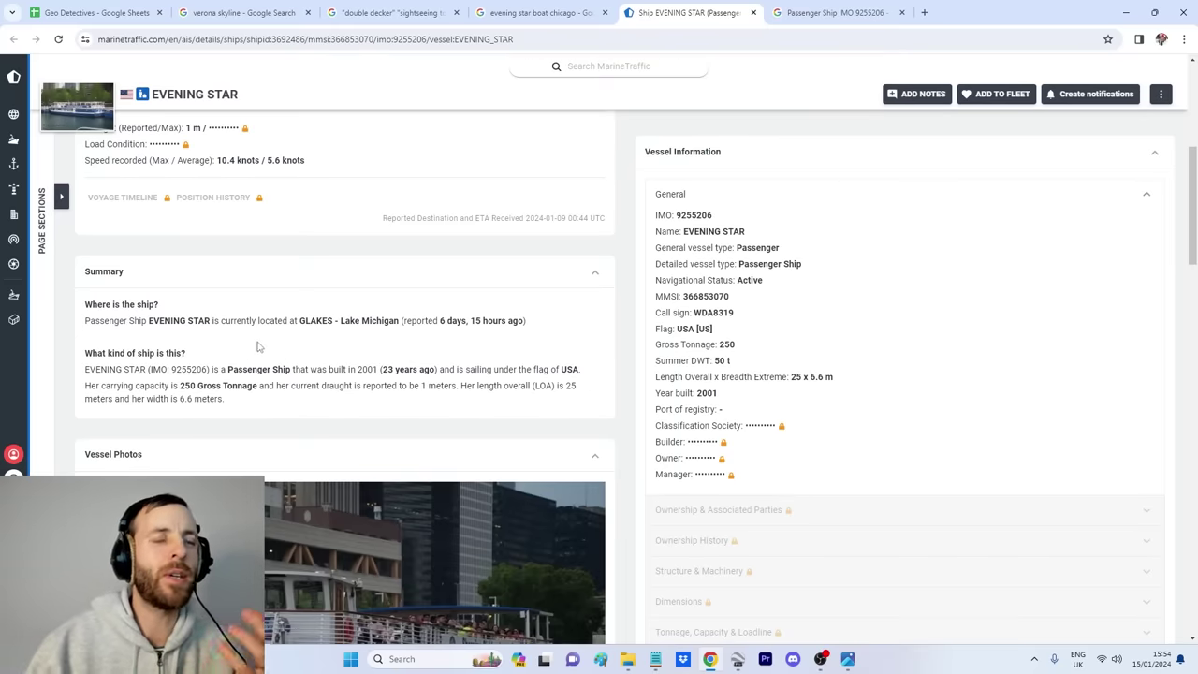
scroll(296, 345, "down", 5)
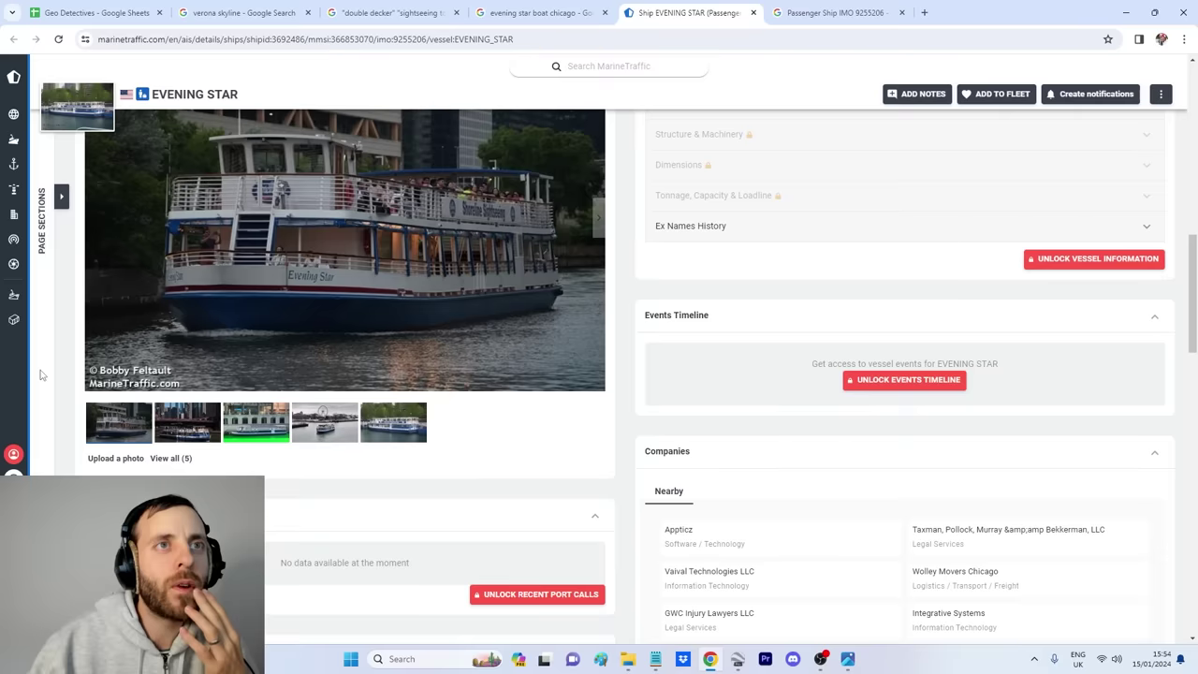
scroll(388, 406, "down", 2)
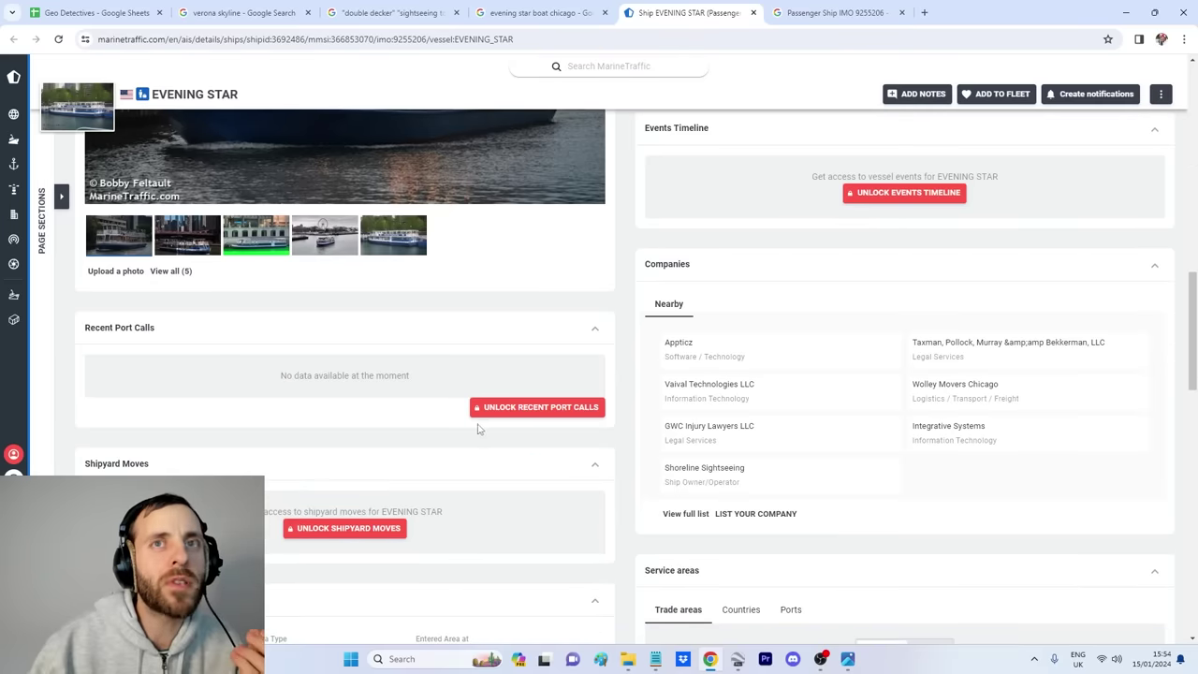
scroll(474, 430, "down", 1)
key("ctrl+Tab")
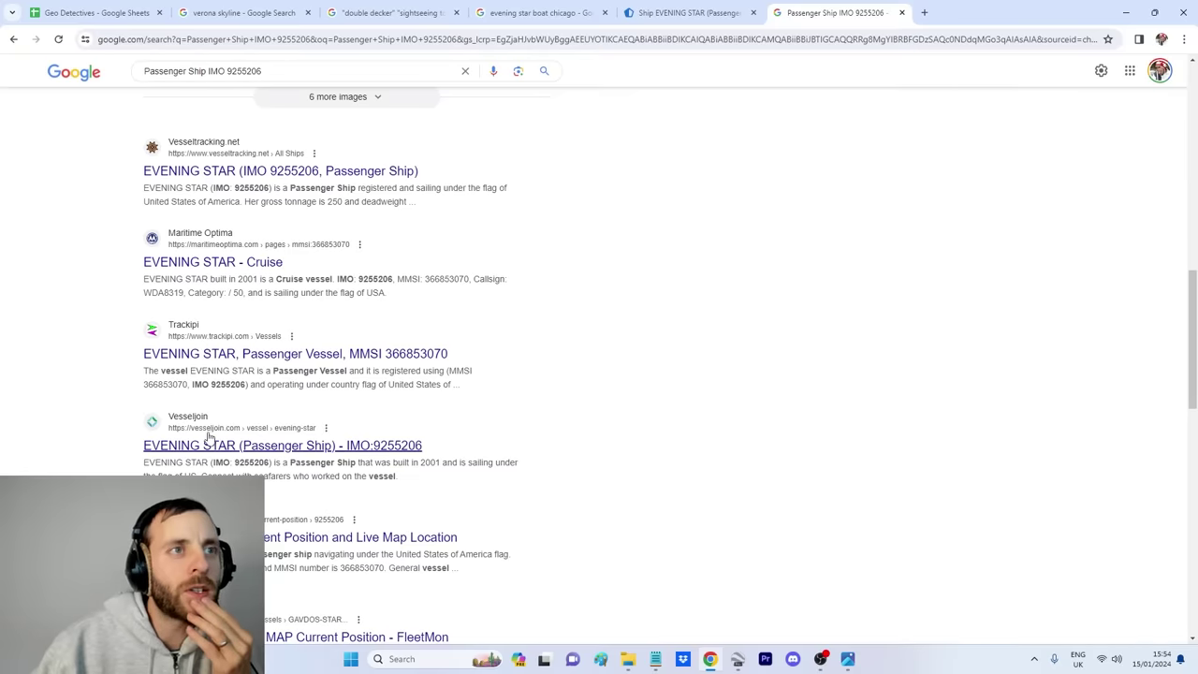
Step: Scroll through the Passenger Ship IMO 9255206 search results for vessel-tracking sites
scroll(646, 354, "down", 1)
scroll(645, 354, "down", 1)
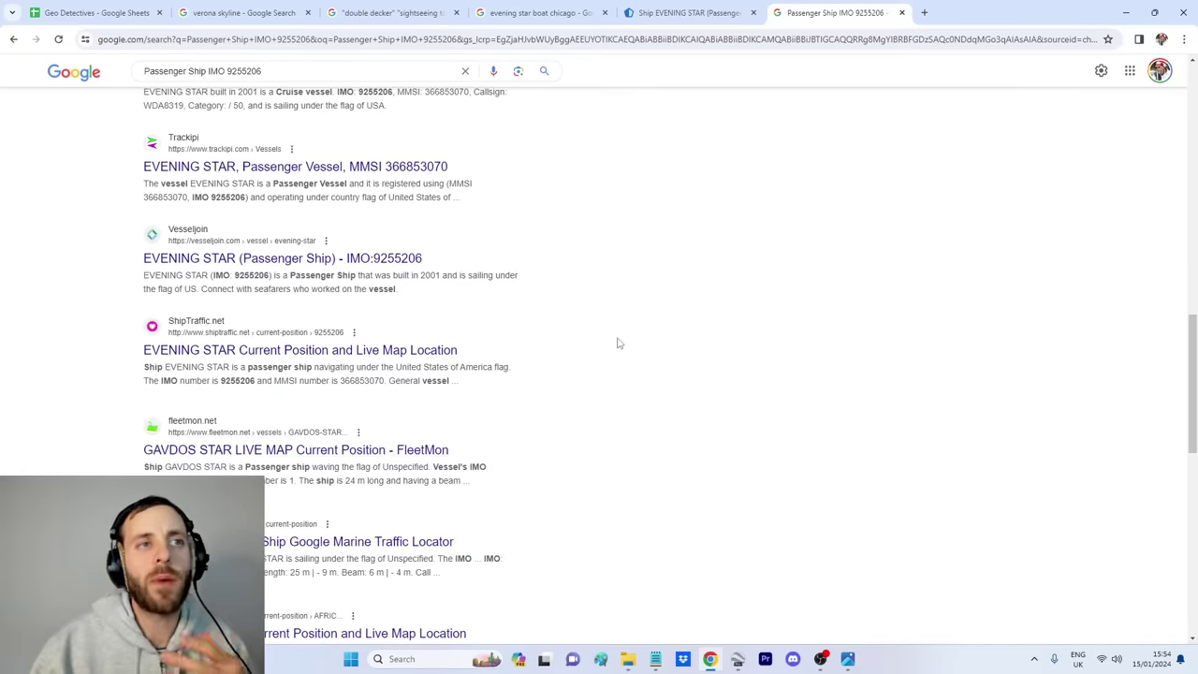
scroll(618, 341, "down", 1)
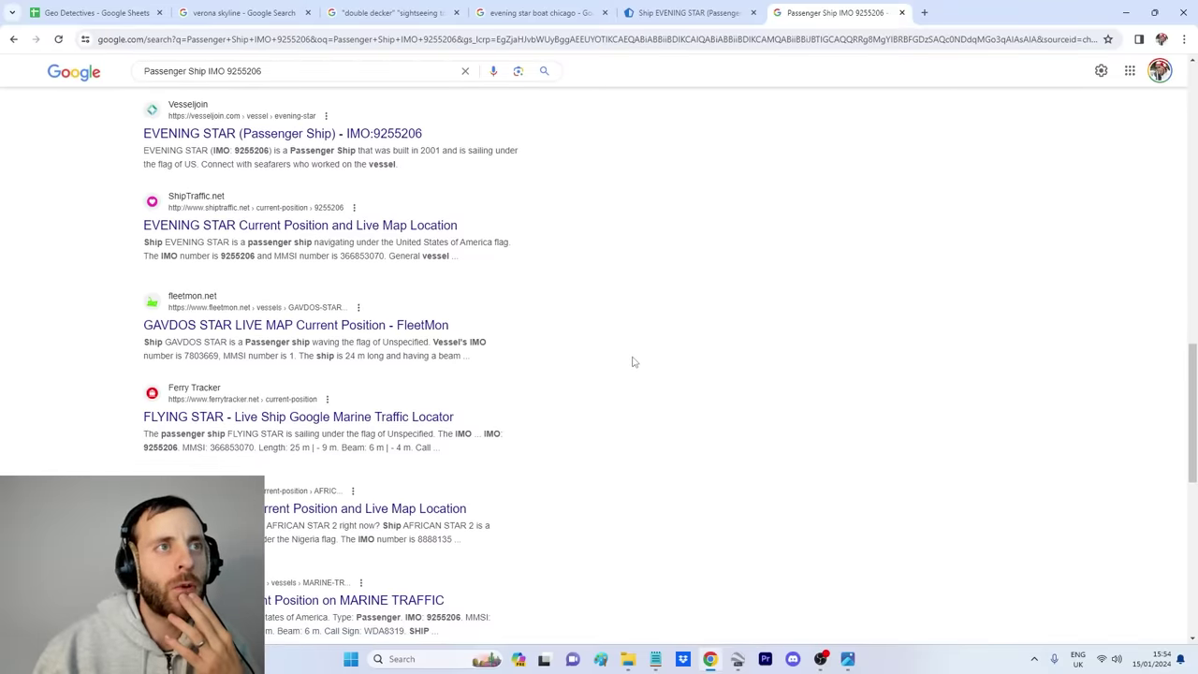
scroll(607, 363, "down", 2)
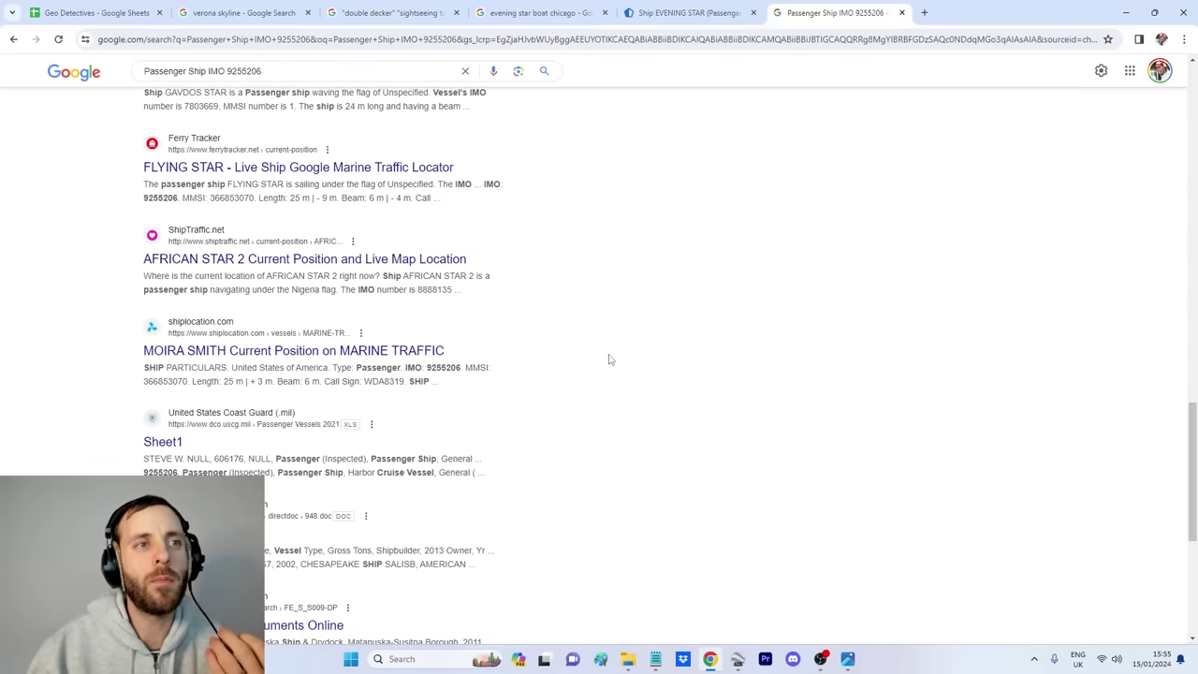
scroll(608, 360, "down", 2)
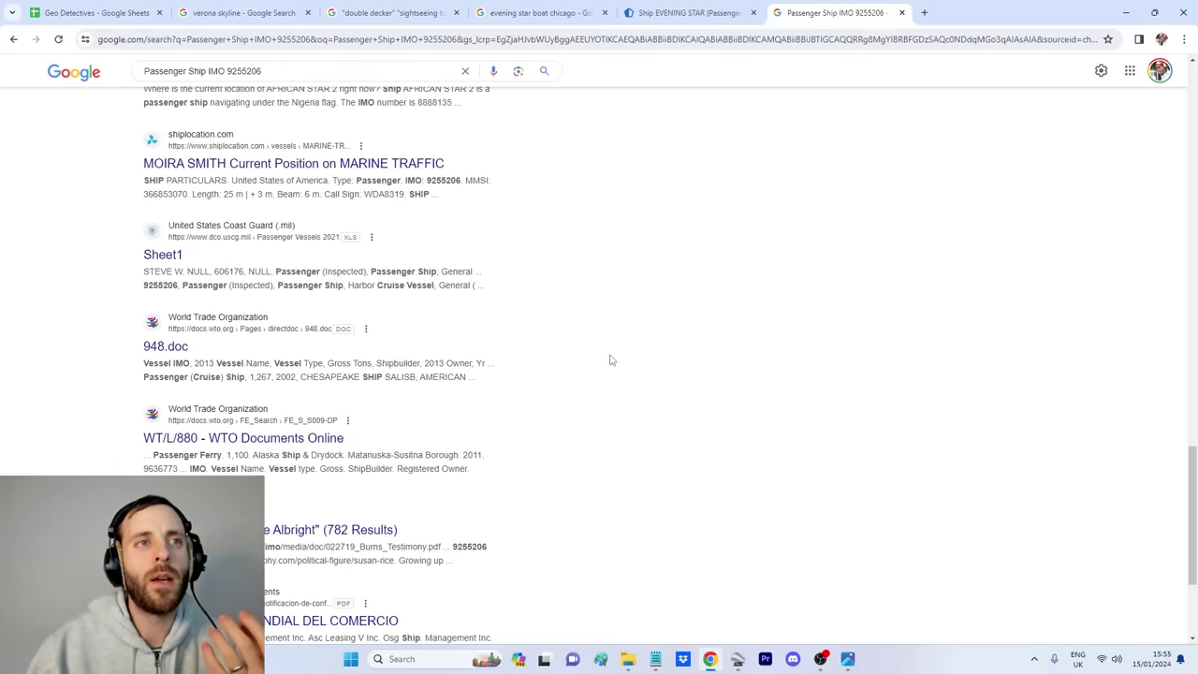
scroll(611, 360, "down", 1)
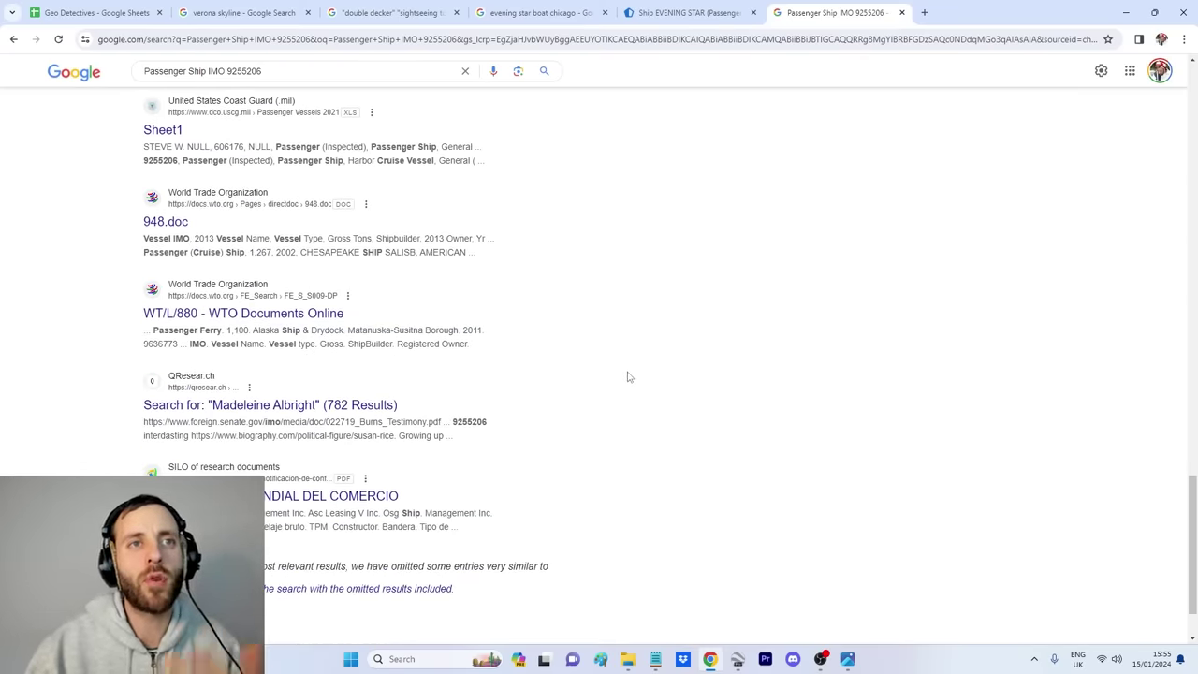
scroll(618, 389, "up", 15)
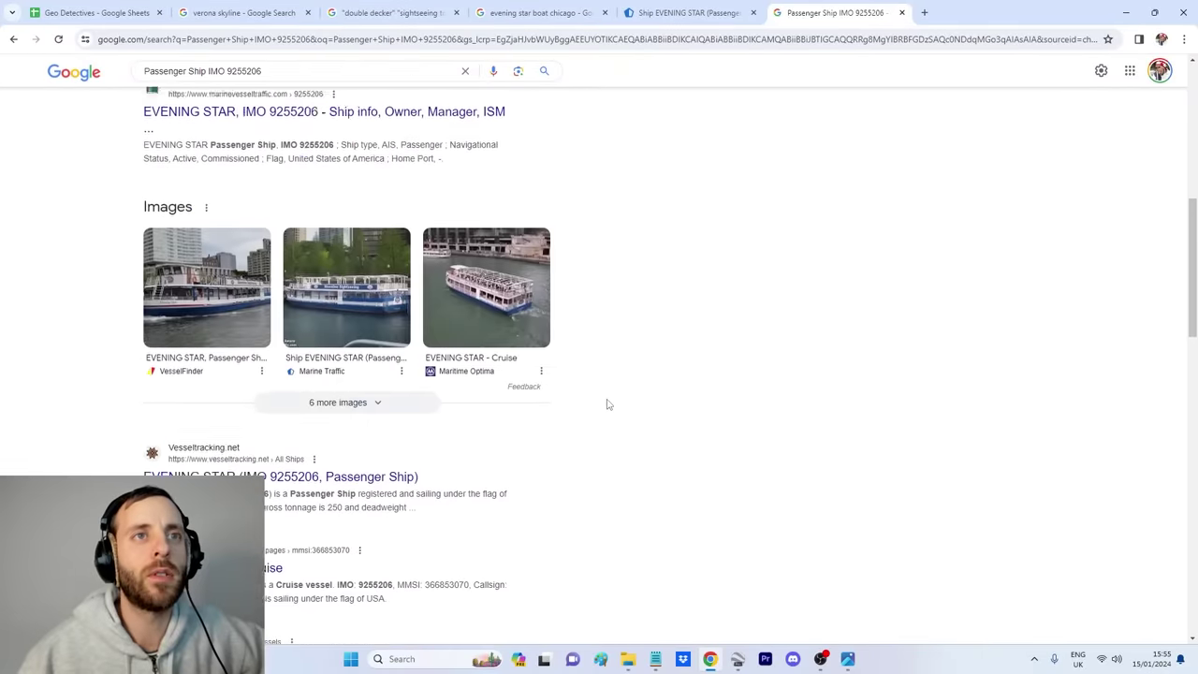
scroll(607, 405, "up", 2)
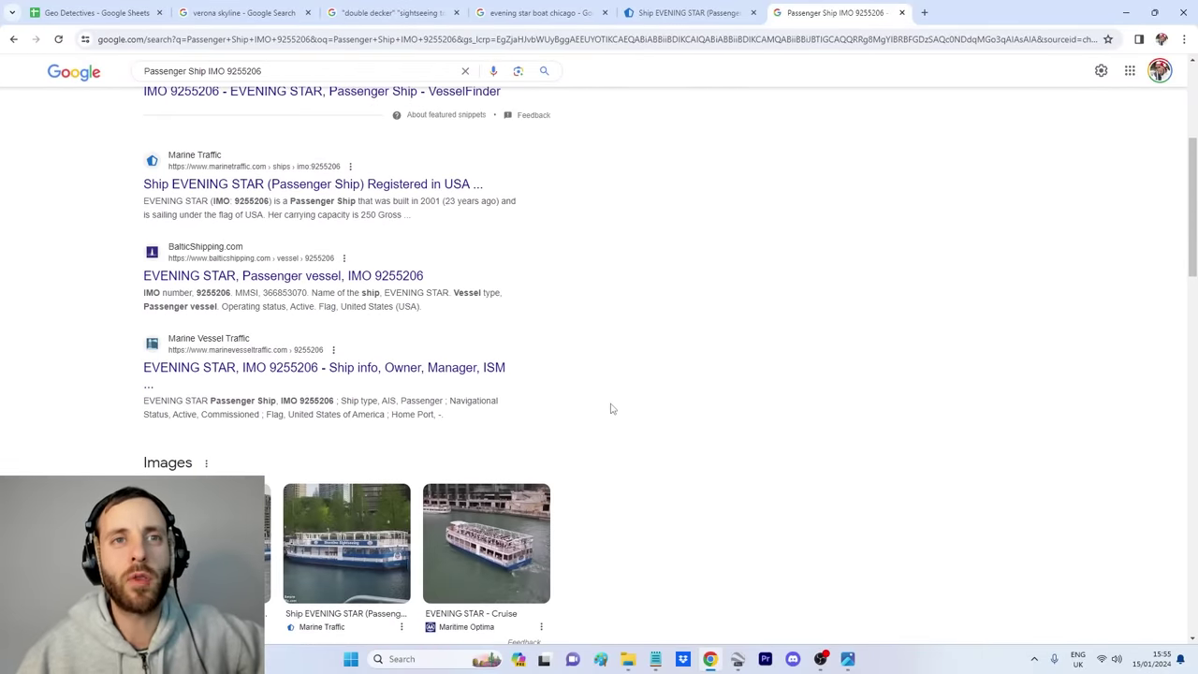
scroll(612, 410, "up", 2)
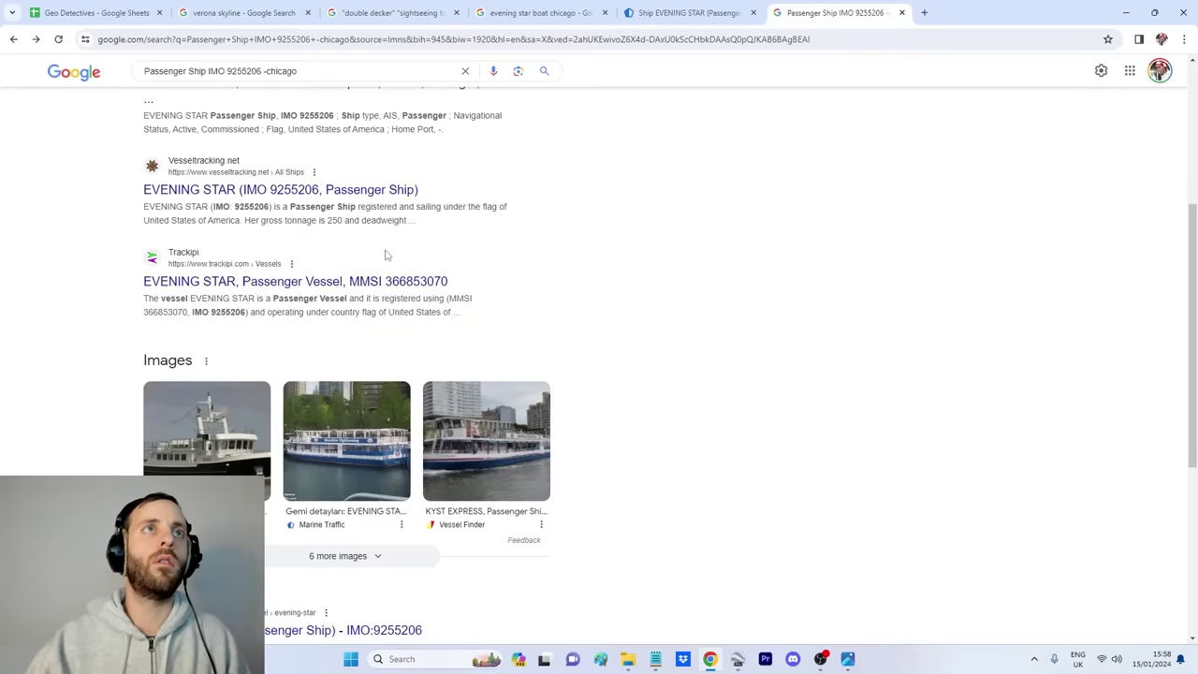
scroll(473, 298, "up", 3)
Step: Copy EVENING STAR's BalticShipping description and paste it into a new tab's address bar
left_click(323, 213)
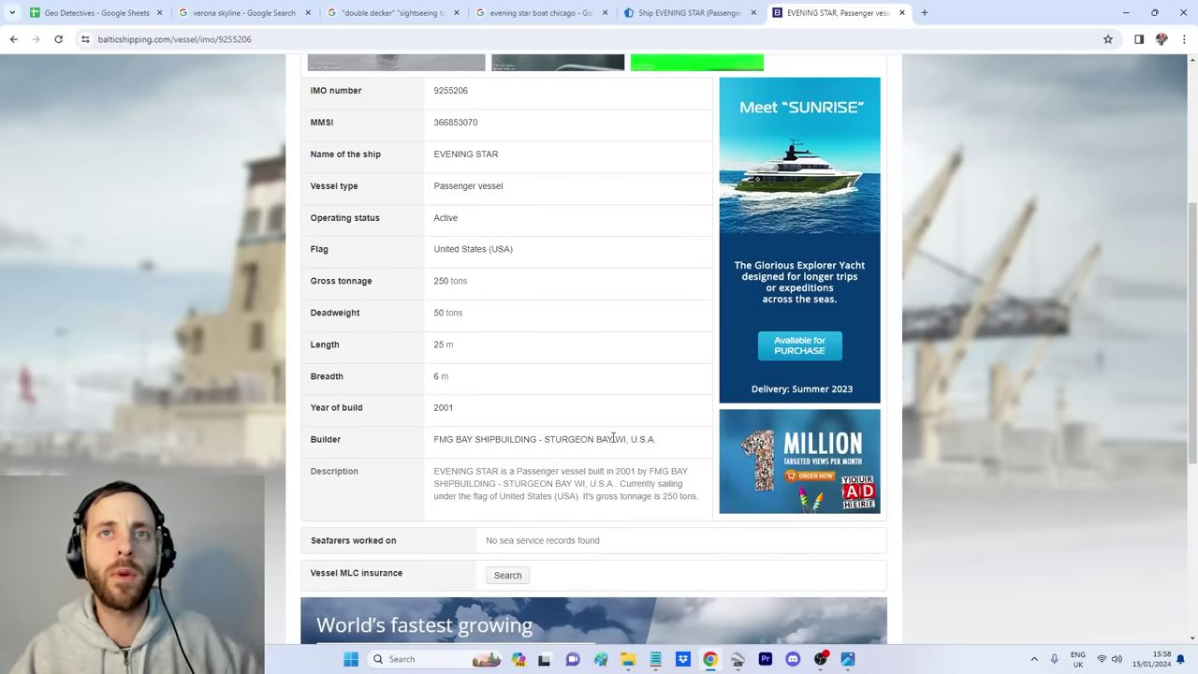
left_click_drag(517, 473, 692, 472)
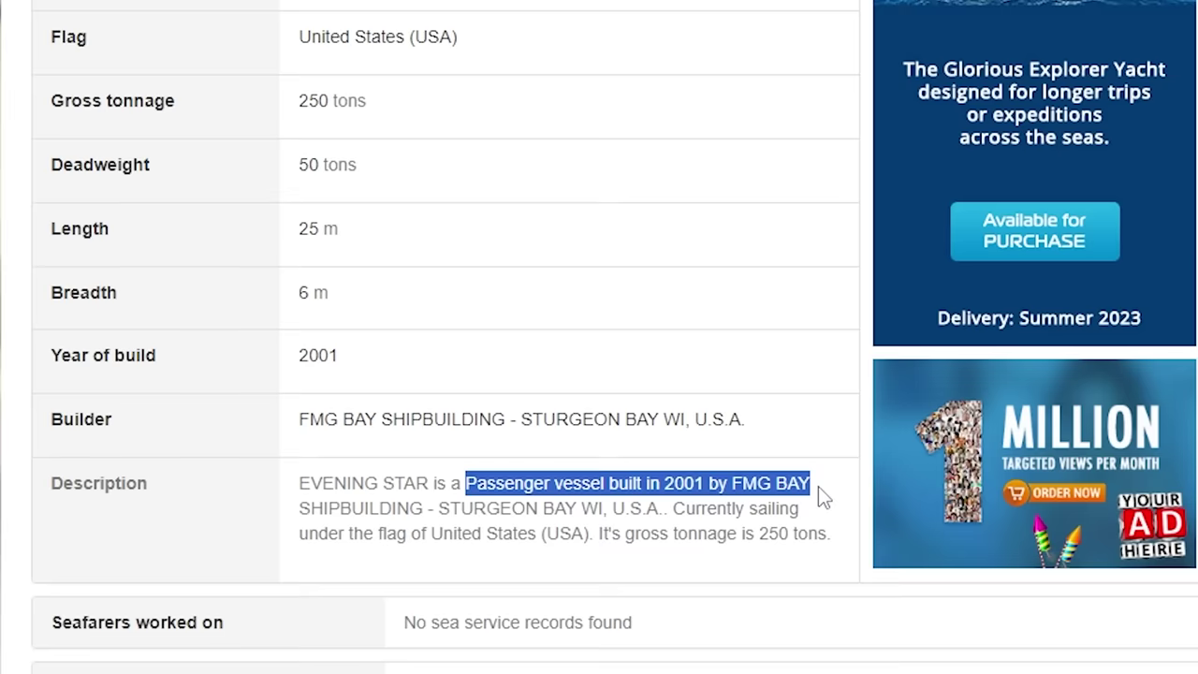
left_click(706, 510)
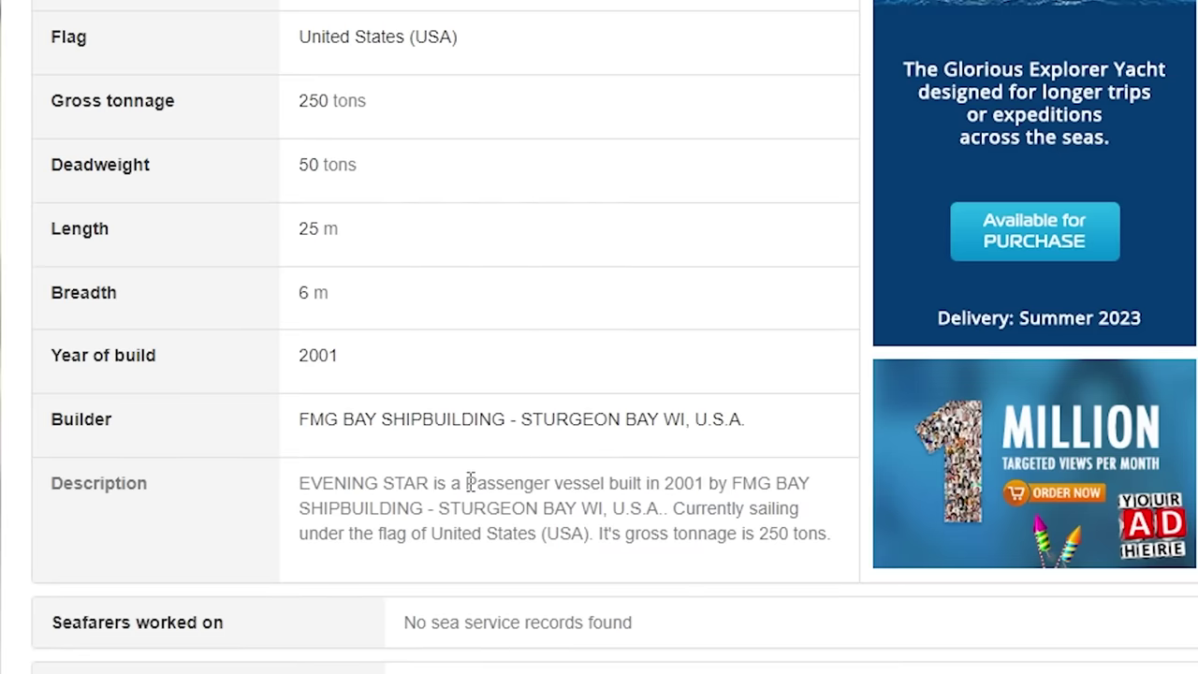
left_click_drag(513, 506, 831, 533)
right_click(698, 483)
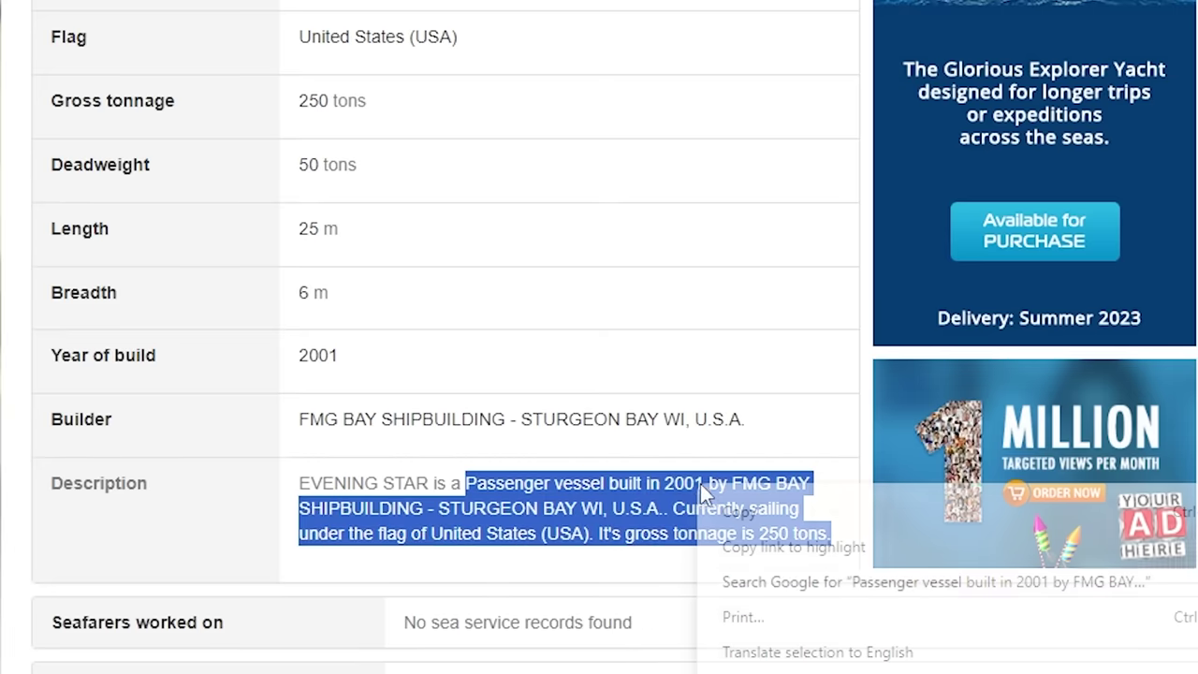
left_click(757, 511)
key("ctrl+t")
right_click(866, 37)
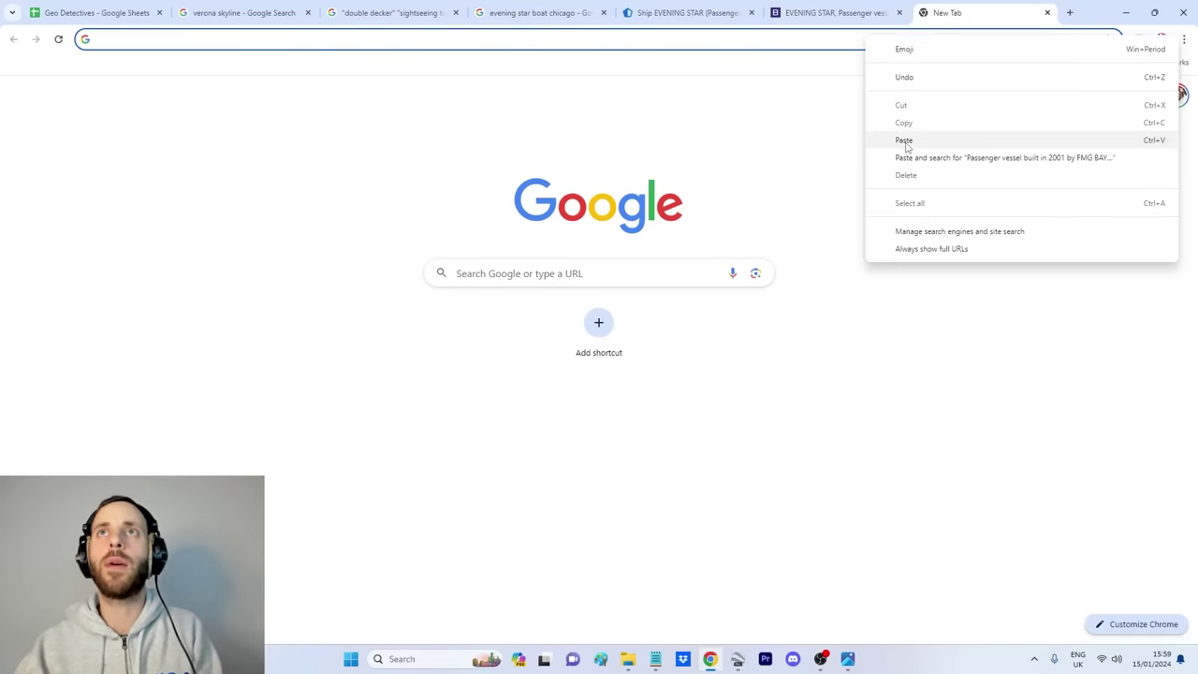
Step: Search Google for the pasted ship description, with its first phrase wrapped in quotes
left_click(904, 141)
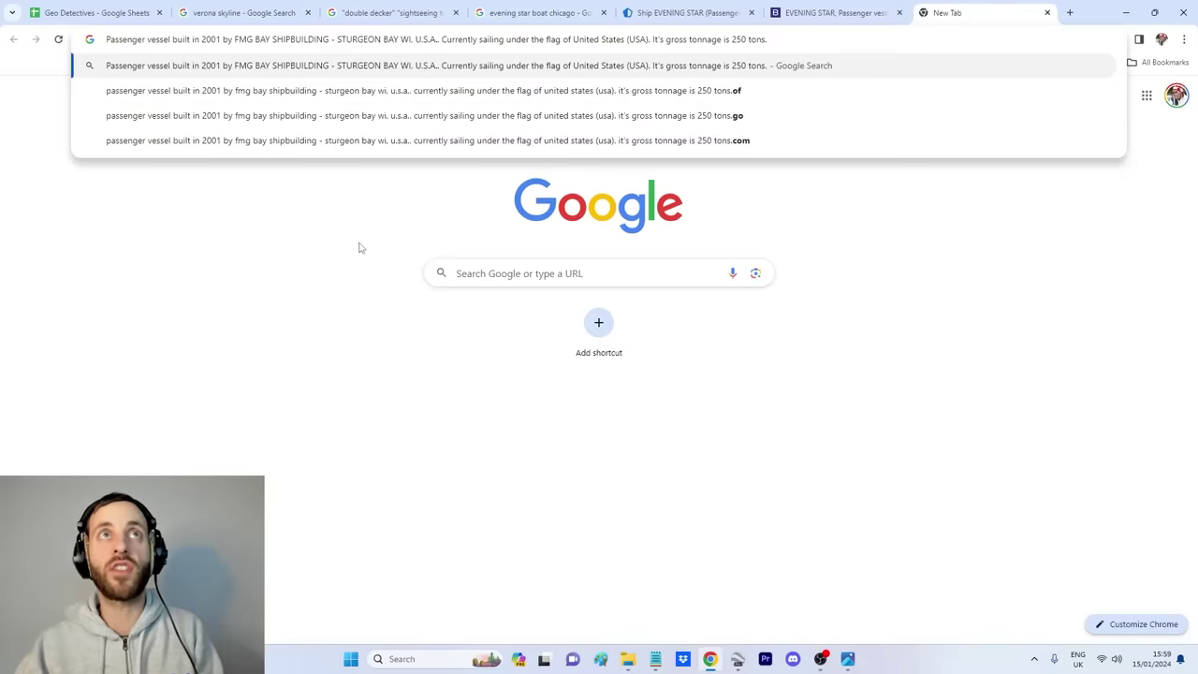
key("Return")
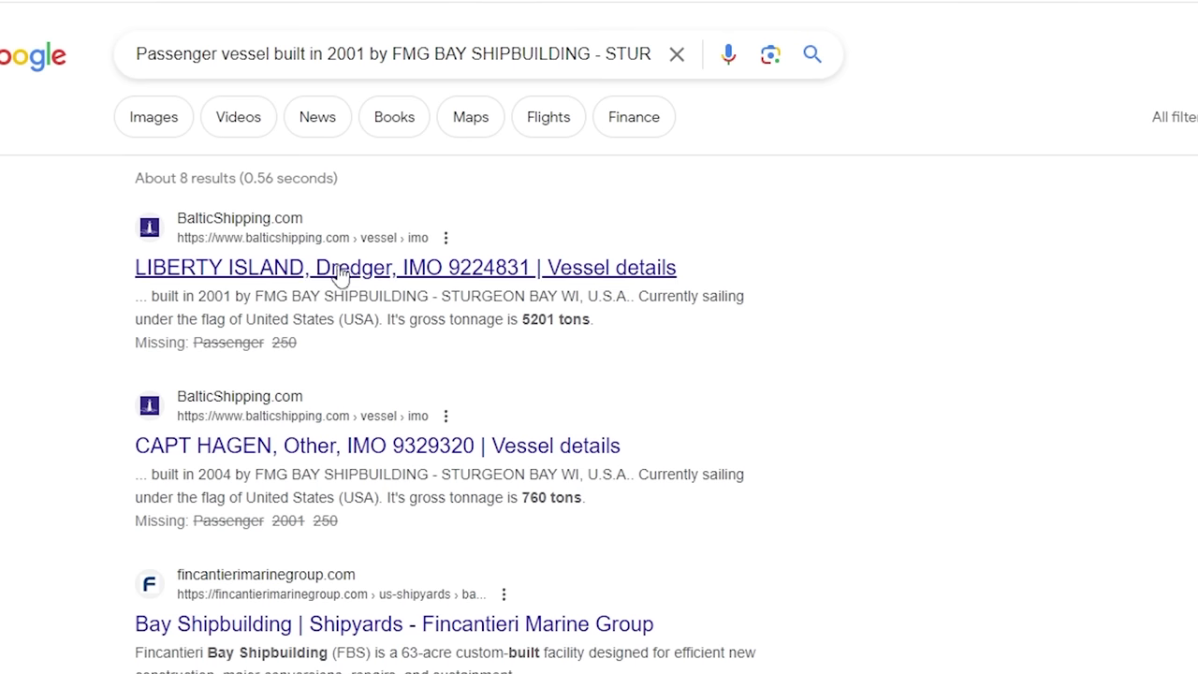
left_click(596, 53)
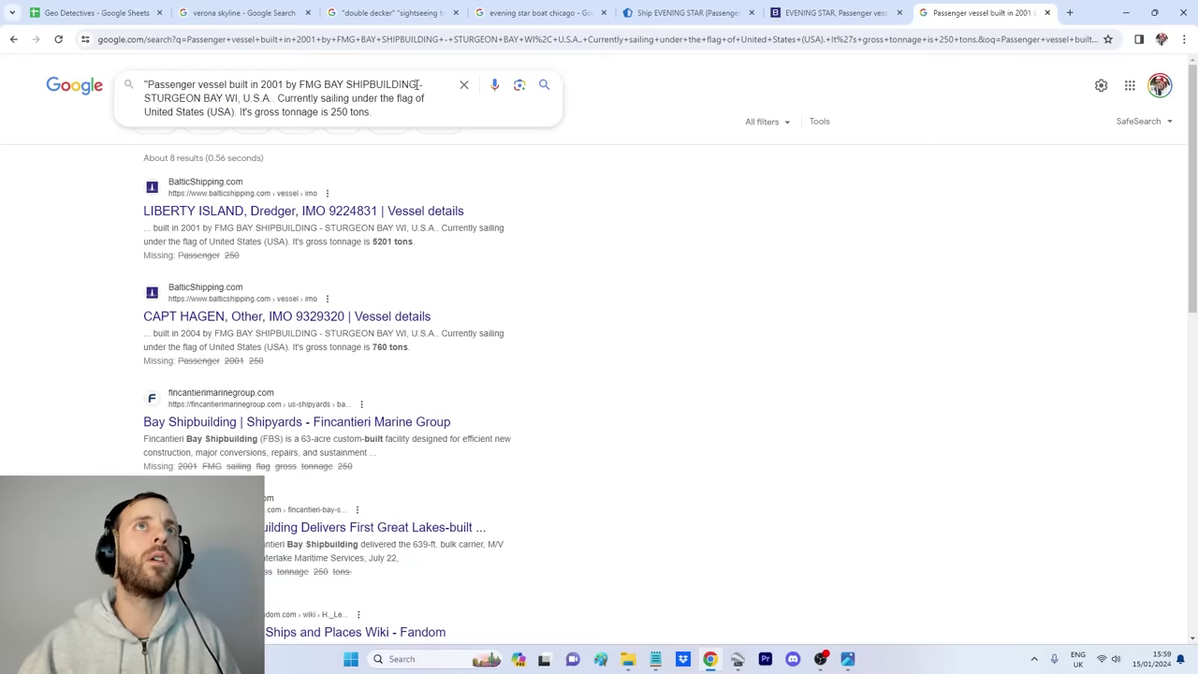
type("\"")
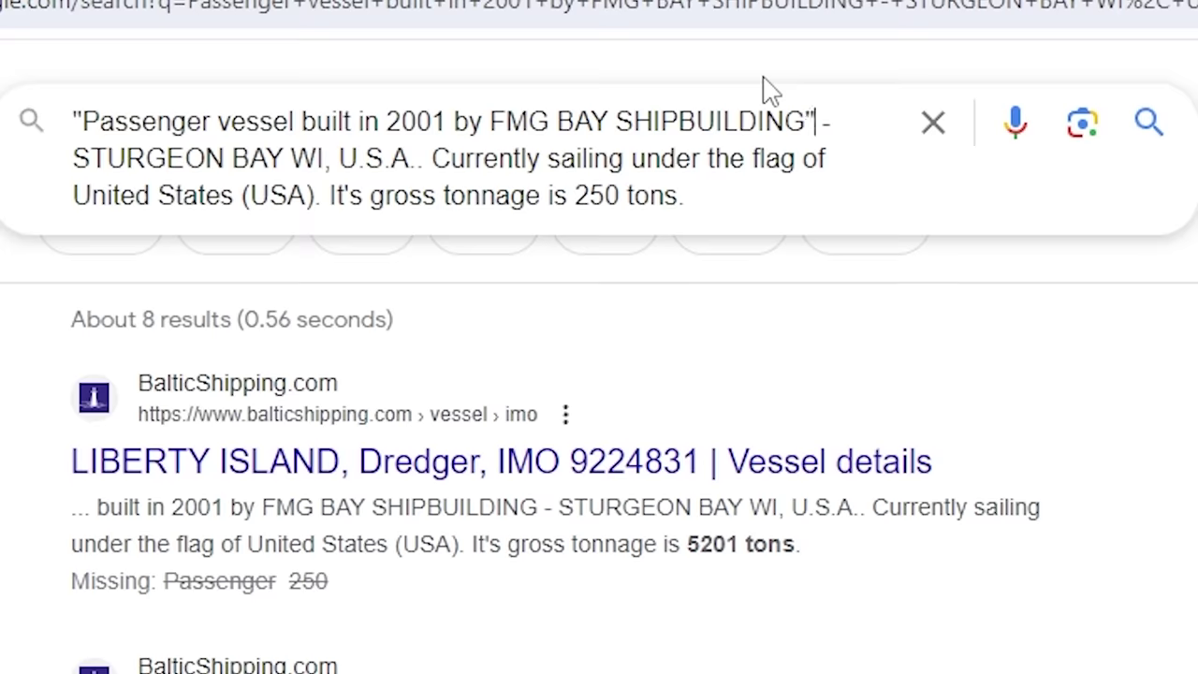
left_click_drag(816, 122, 831, 160)
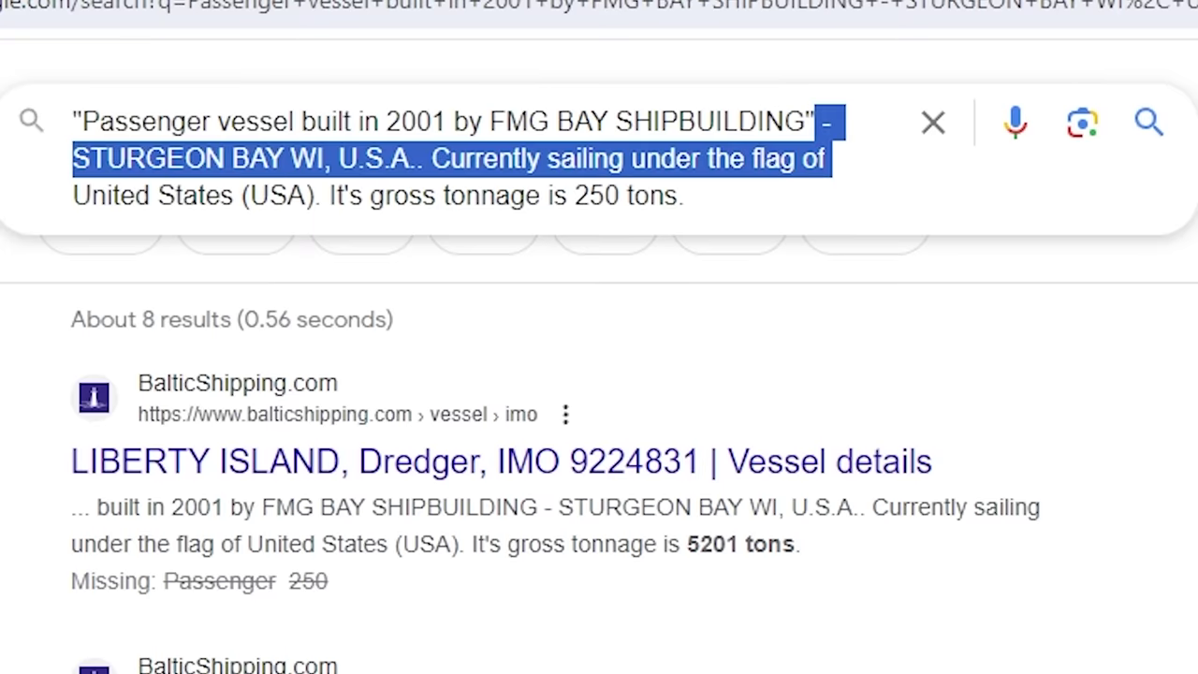
left_click(815, 196)
key("Return")
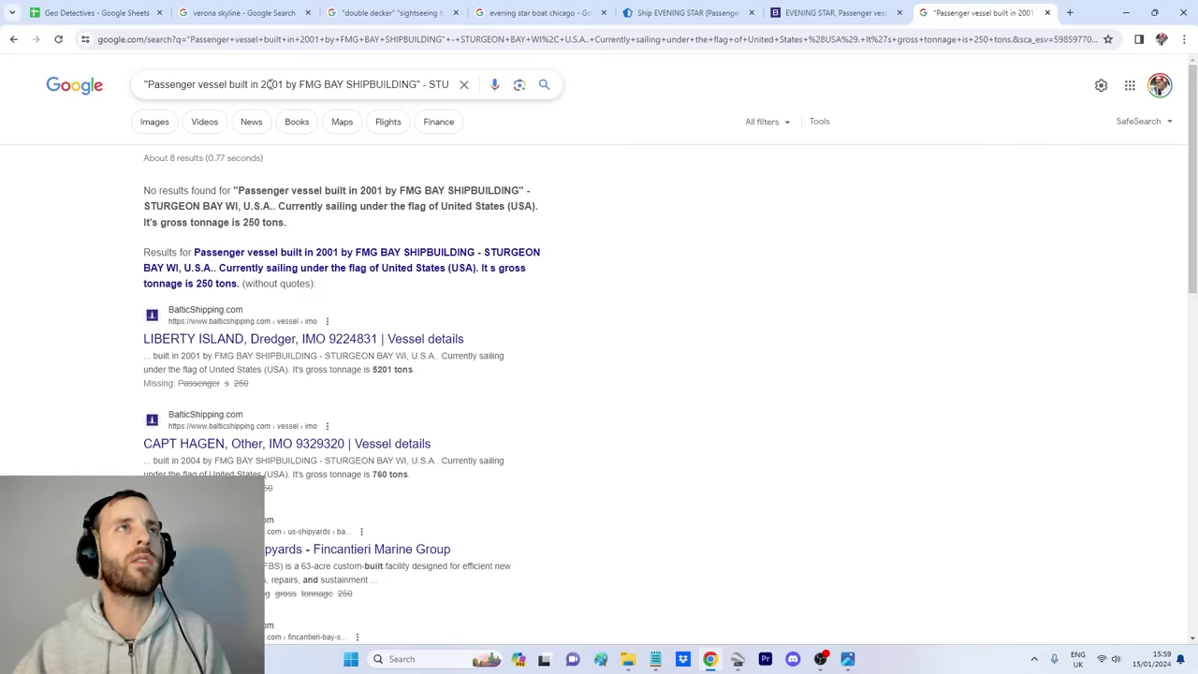
Step: Narrow the search to the quoted phrase only and open the Vesseltracking.net EVENING STAR result
left_click_drag(423, 84, 458, 86)
key("BackSpace")
key("Return")
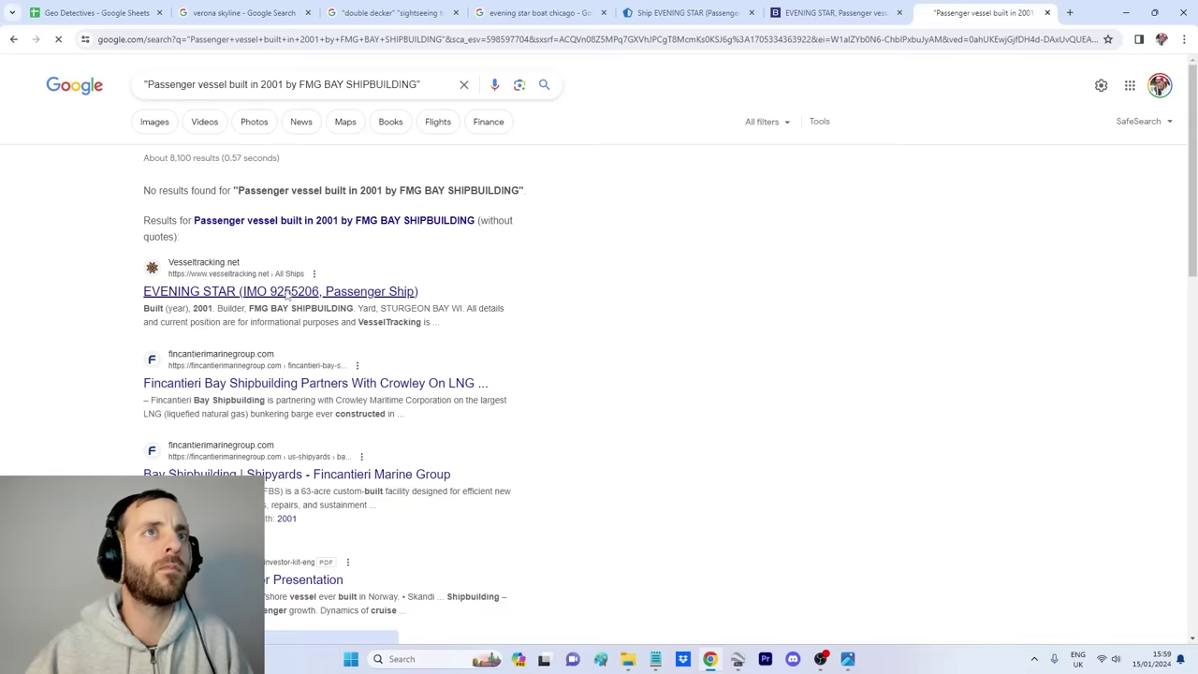
left_click(280, 292)
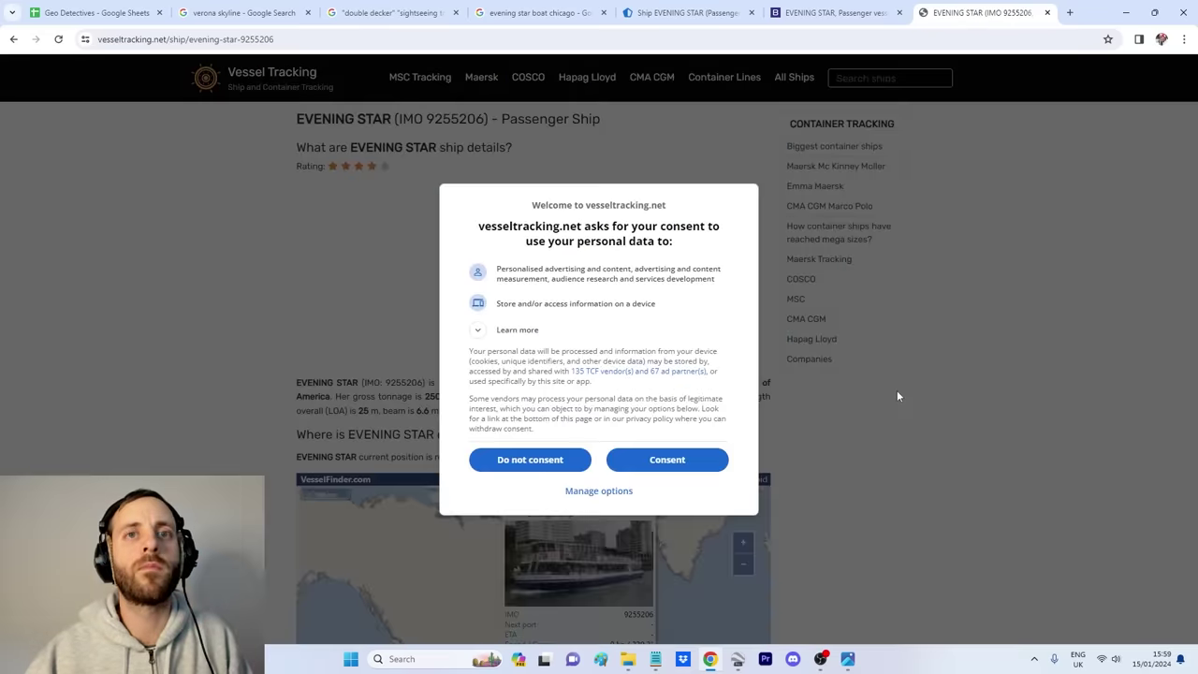
Step: Dismiss the cookie prompt and scroll to the VesselFinder map on the EVENING STAR page
left_click(666, 458)
scroll(665, 458, "down", 3)
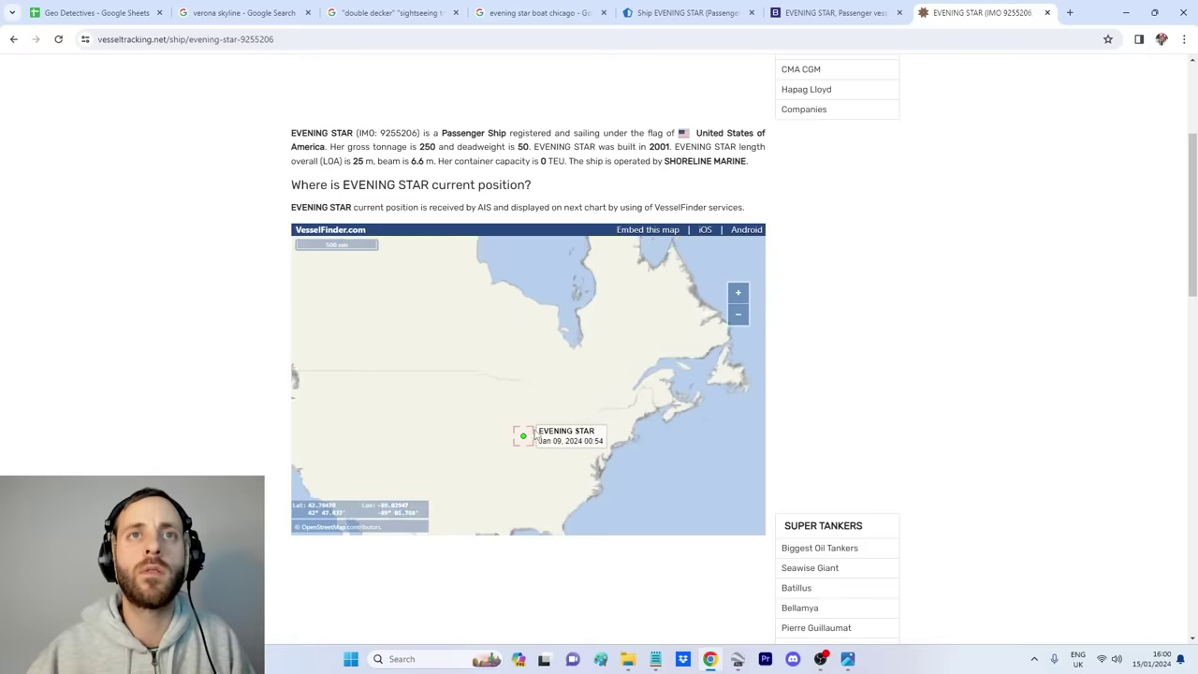
scroll(545, 449, "up", 6)
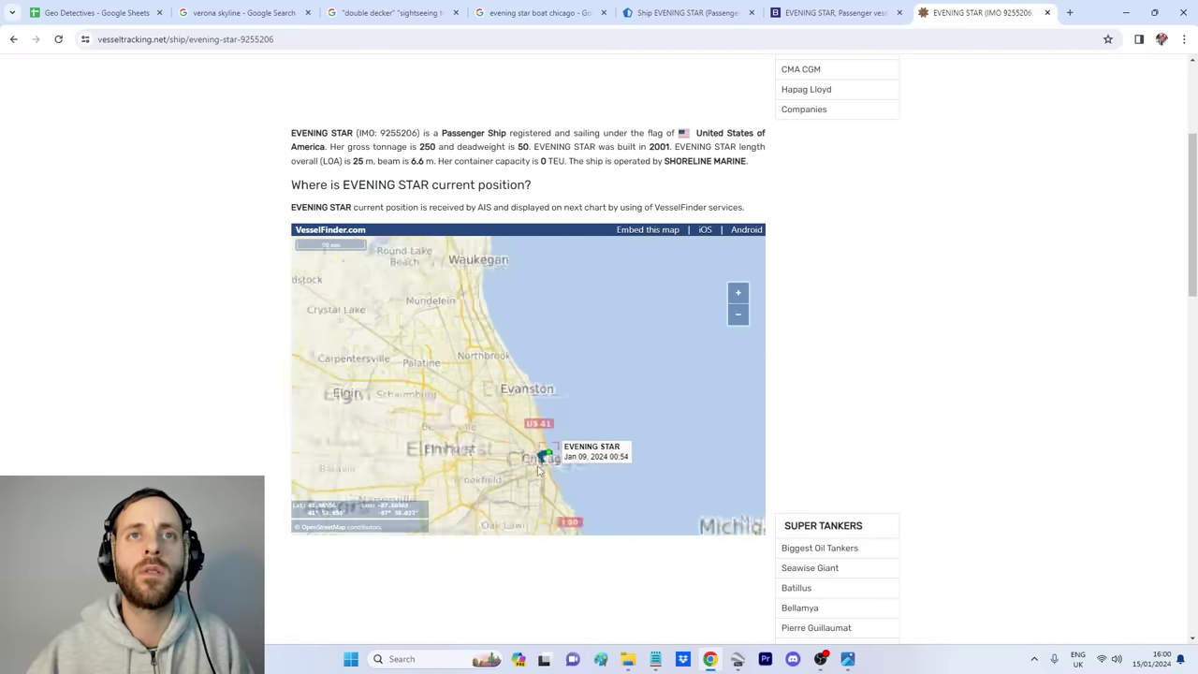
scroll(538, 454, "up", 3)
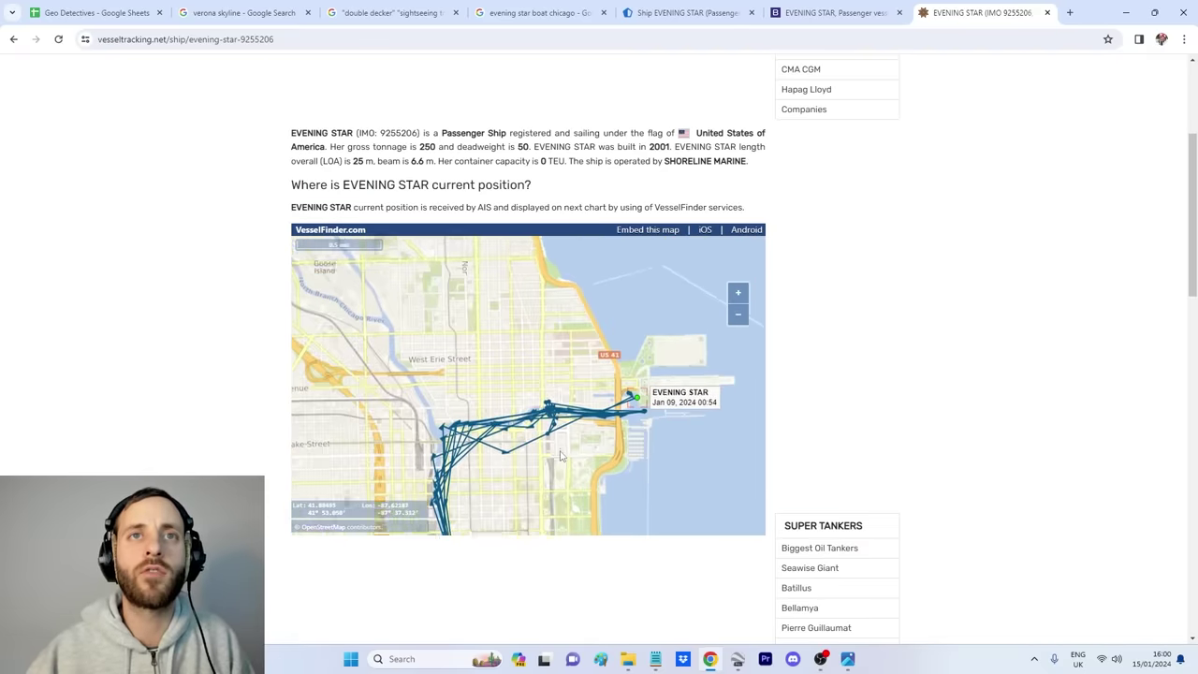
Step: Pan the map to EVENING STAR's marker at Ogden Slip, then bring the selfie back up
left_click_drag(553, 375, 568, 354)
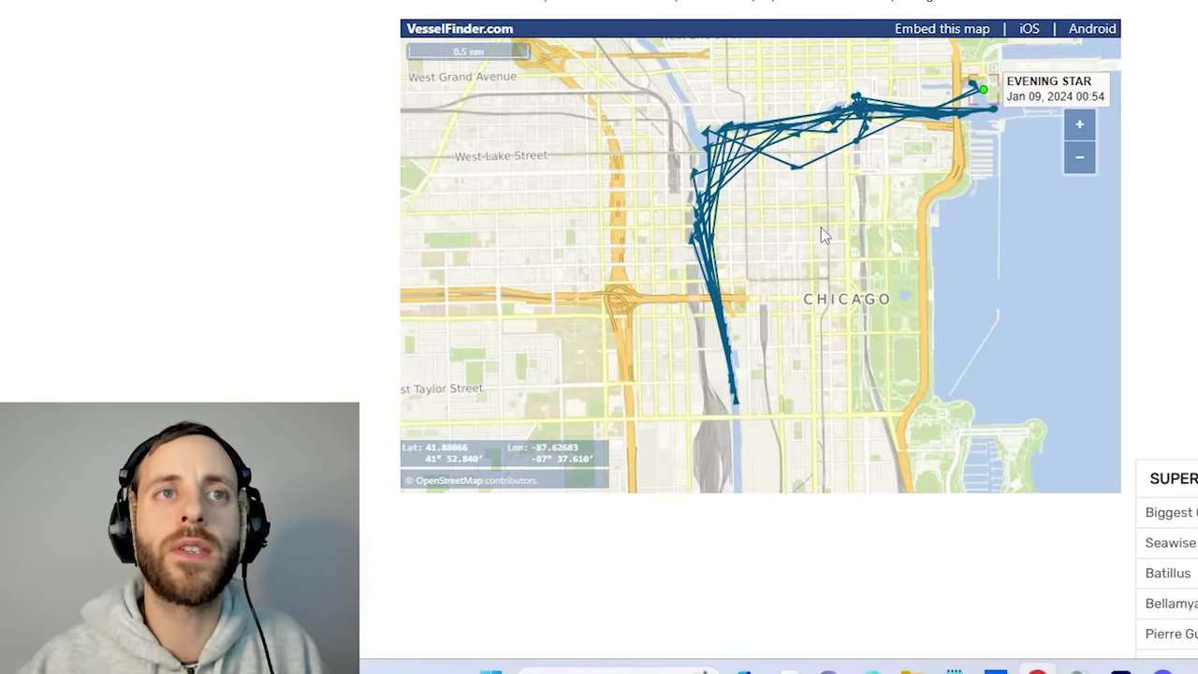
left_click_drag(821, 228, 680, 310)
scroll(754, 194, "up", 3)
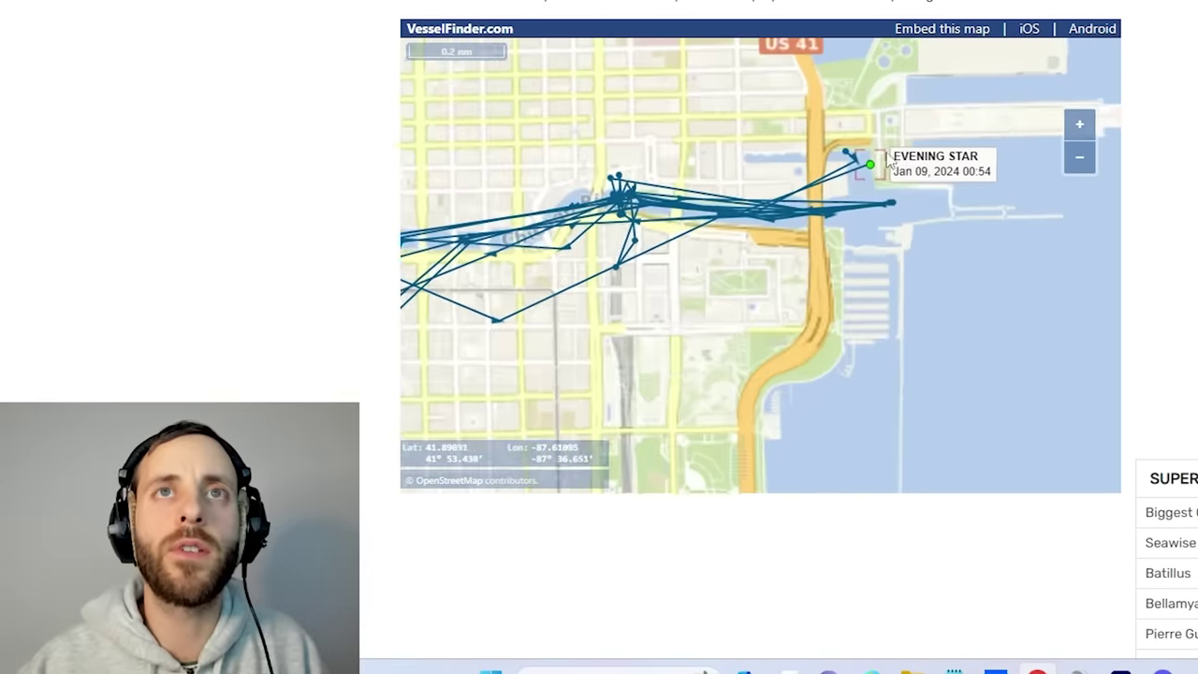
scroll(754, 195, "down", 2)
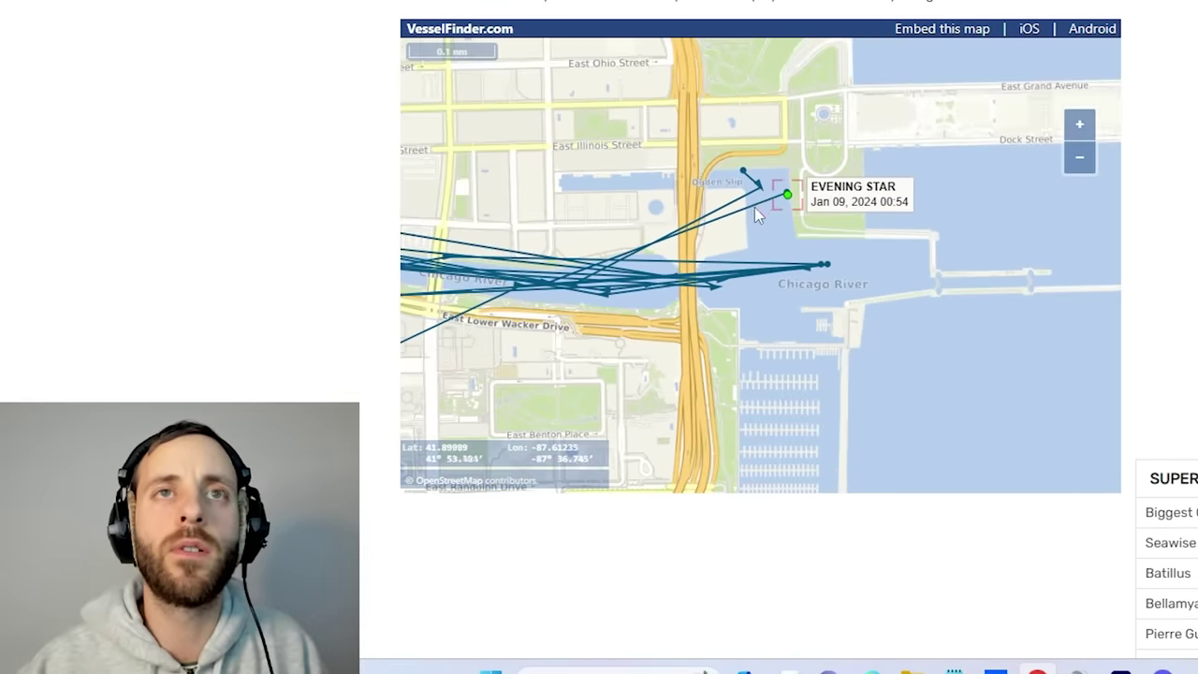
left_click_drag(729, 178, 784, 179)
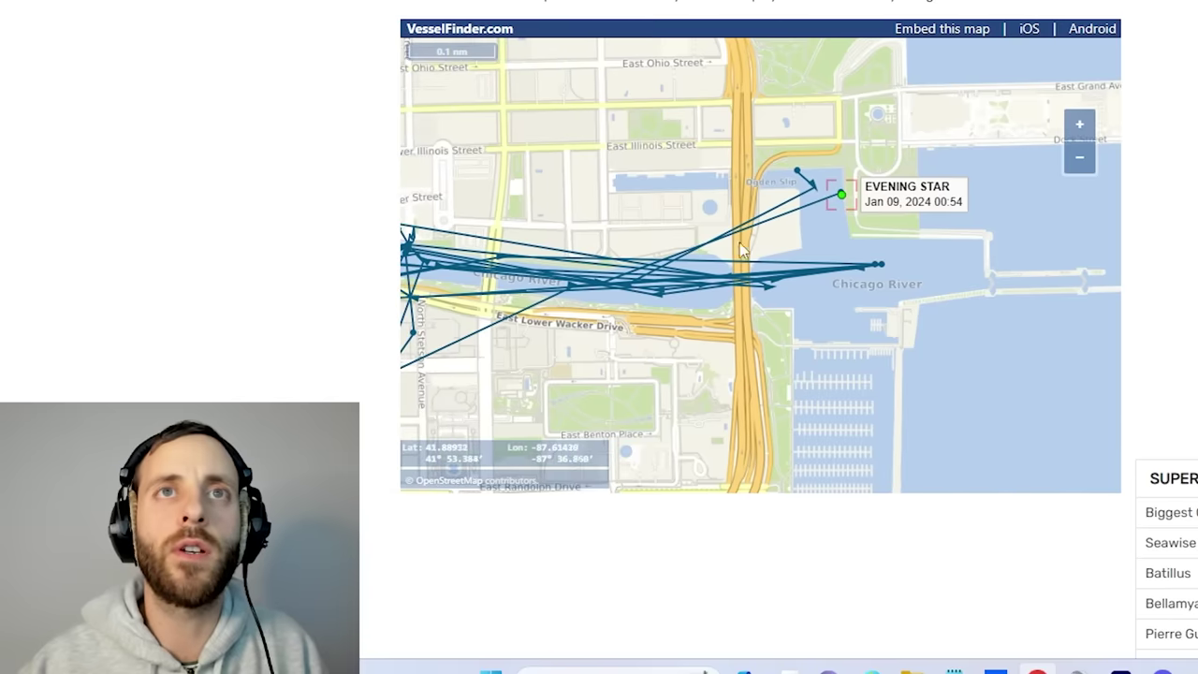
key("alt+Tab")
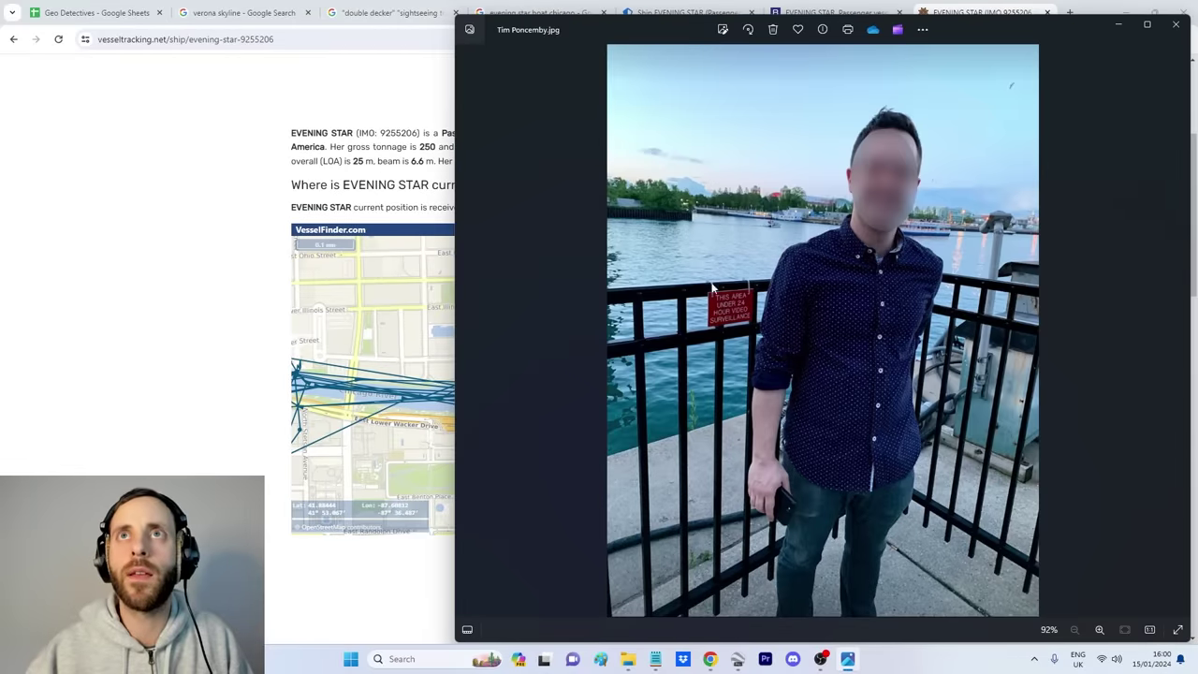
Step: Zoom and tilt the 3-D view down toward the Millennium Marker and moored yacht
left_click(737, 659)
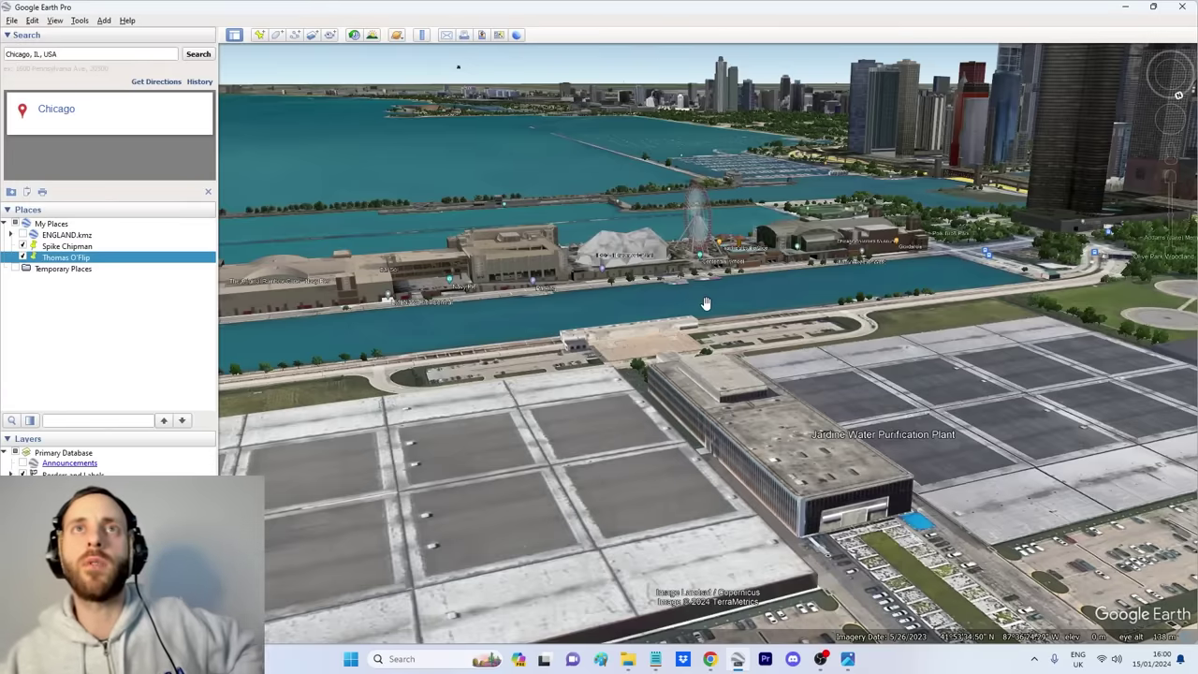
scroll(707, 285, "up", 3)
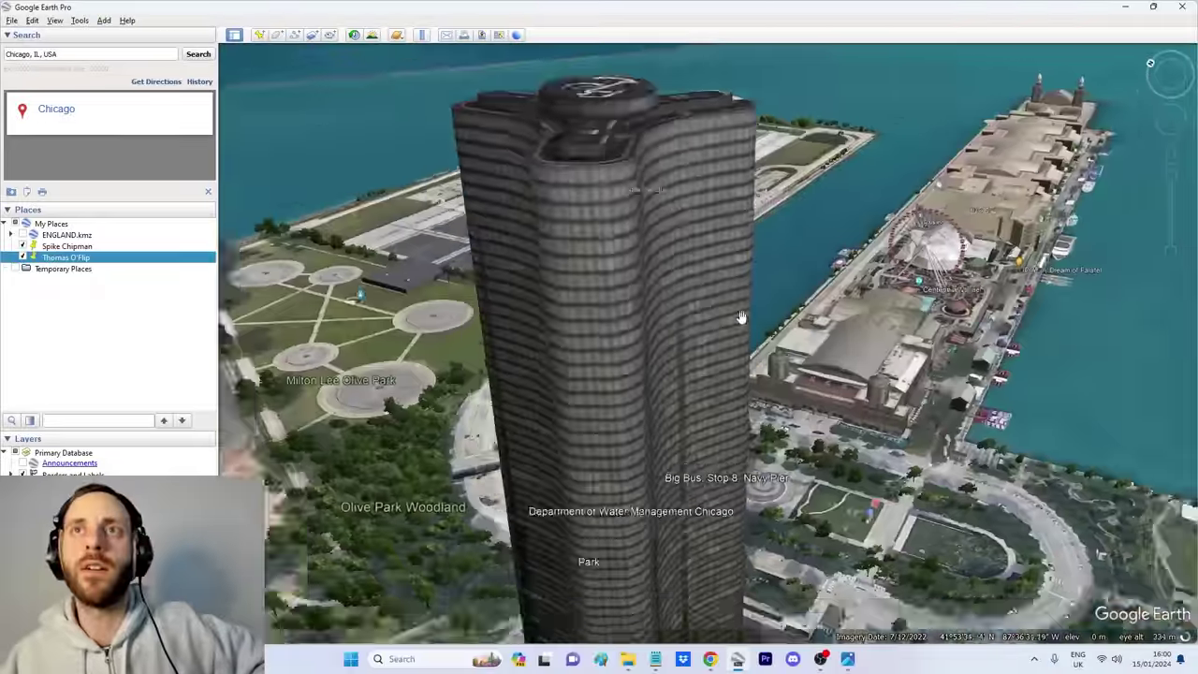
scroll(703, 300, "up", 5)
scroll(711, 383, "up", 4)
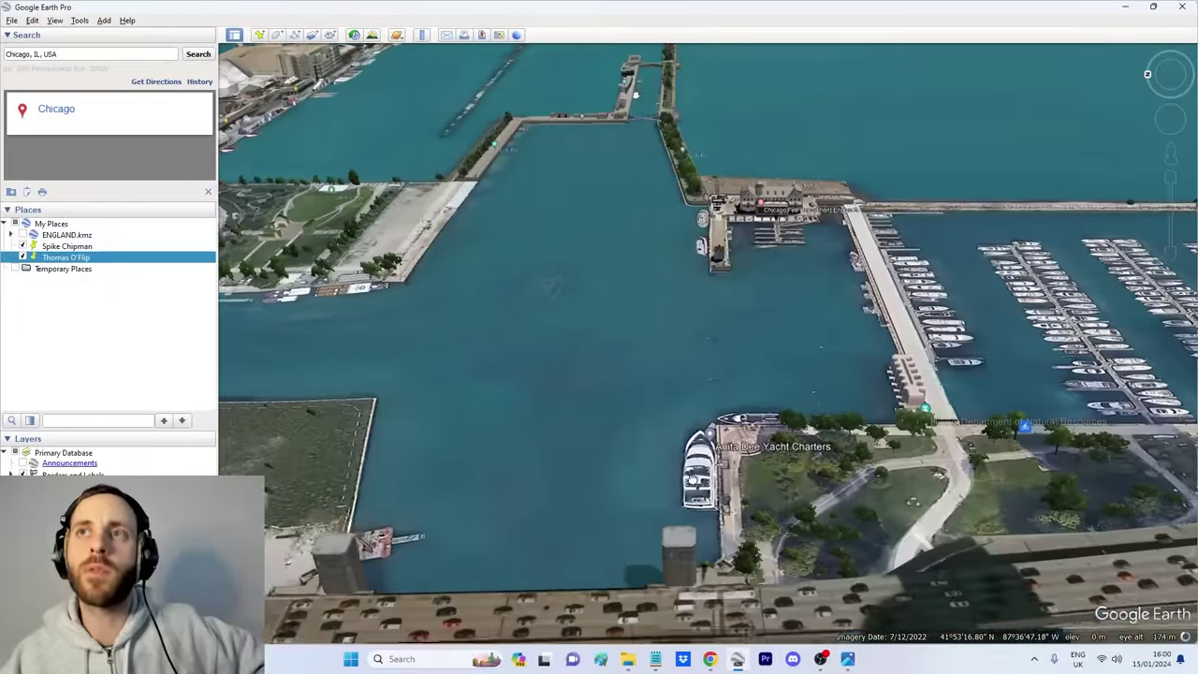
scroll(716, 374, "up", 3)
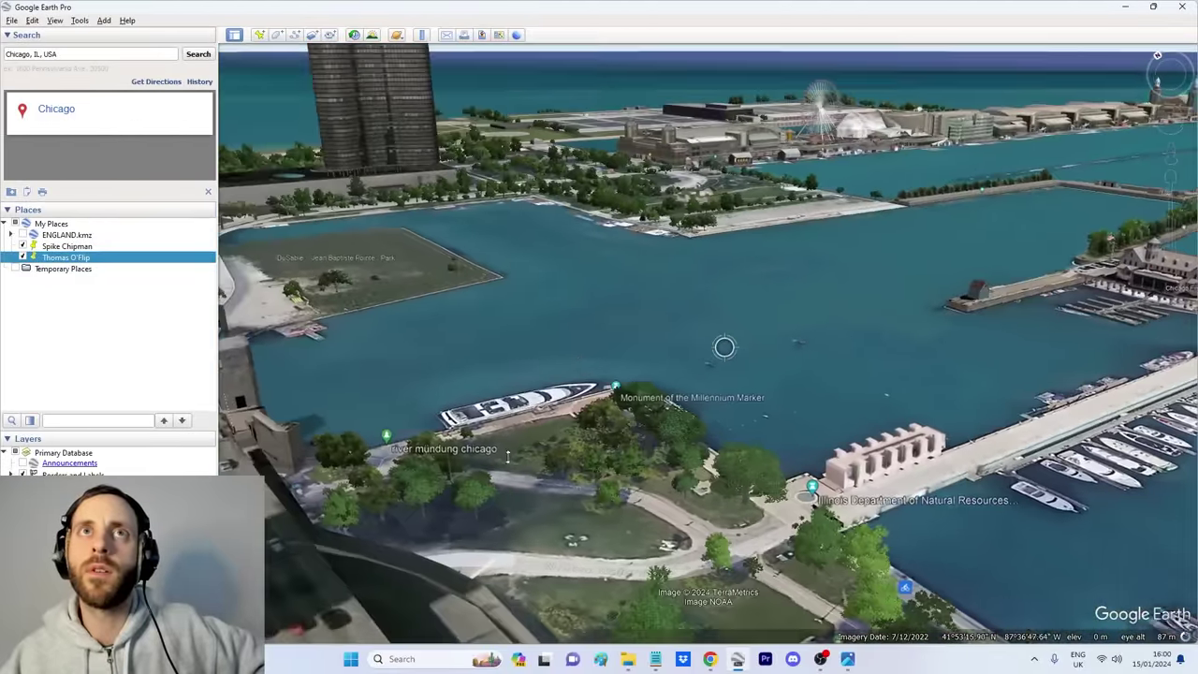
scroll(615, 337, "up", 3)
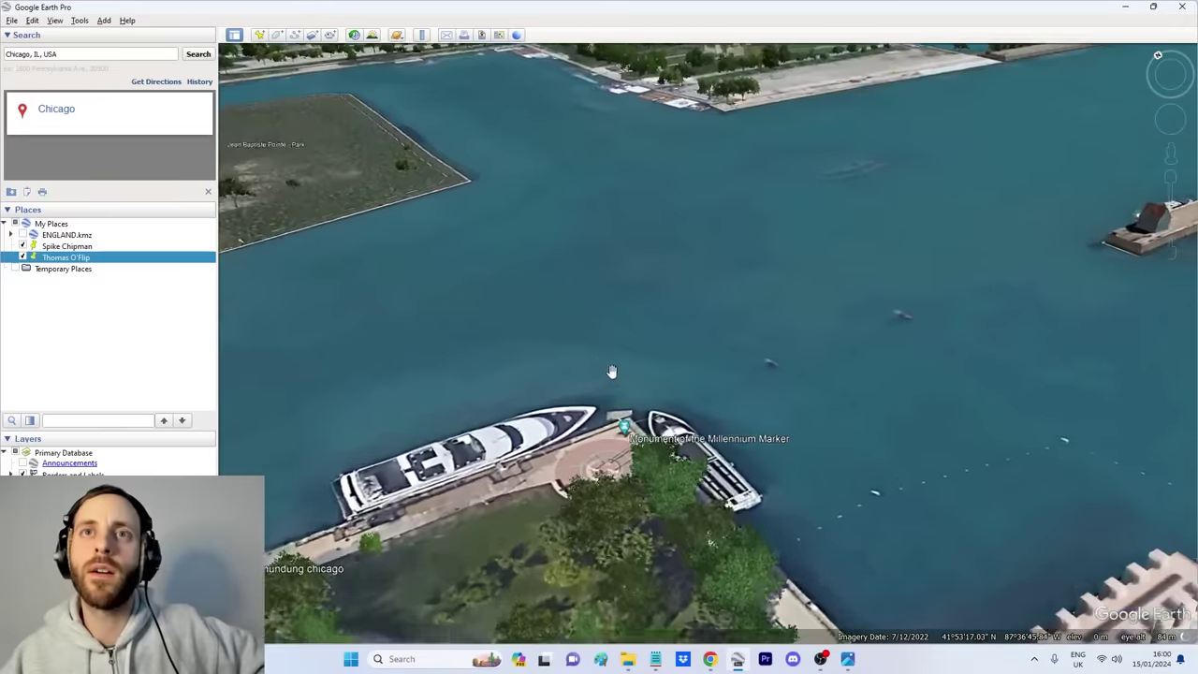
scroll(717, 383, "up", 3)
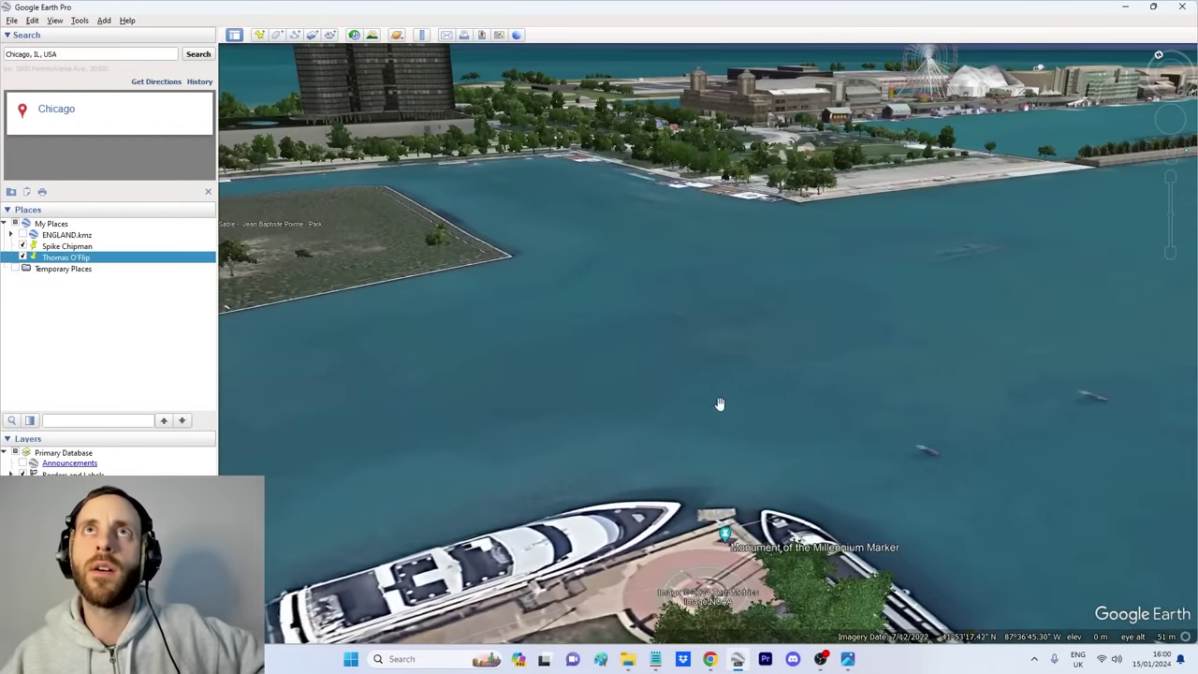
scroll(723, 444, "up", 3)
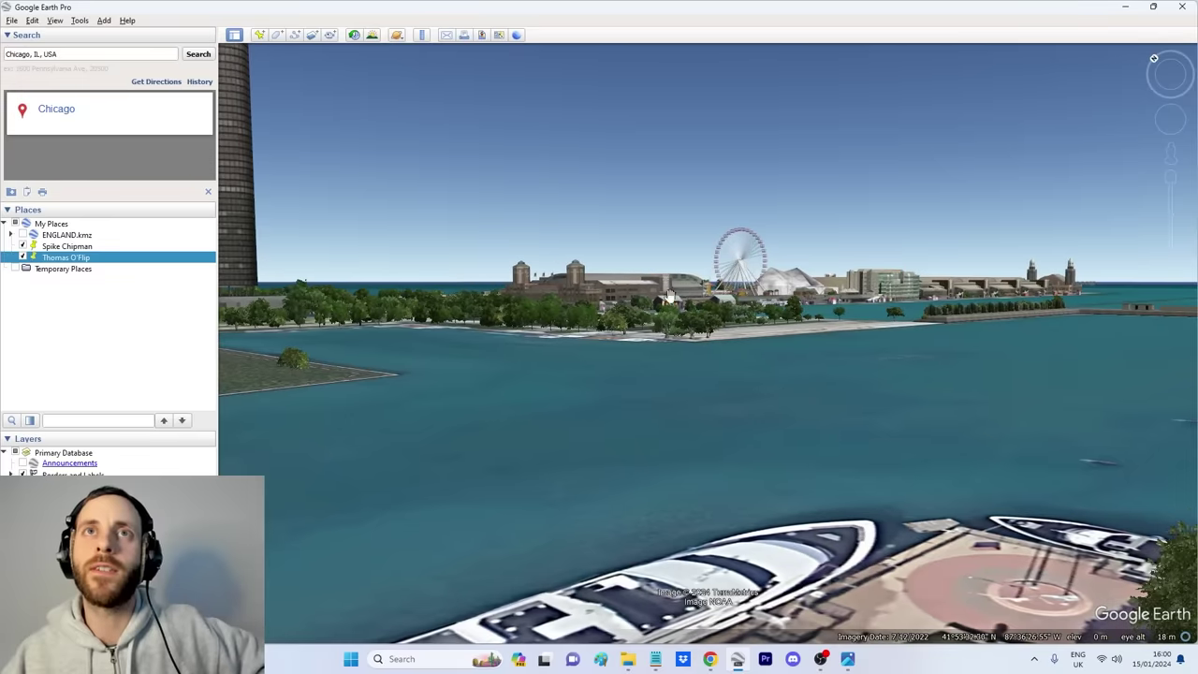
Step: Check the selfie, then rotate the view to put the yacht lower left with the river and bridge visible
left_click(848, 659)
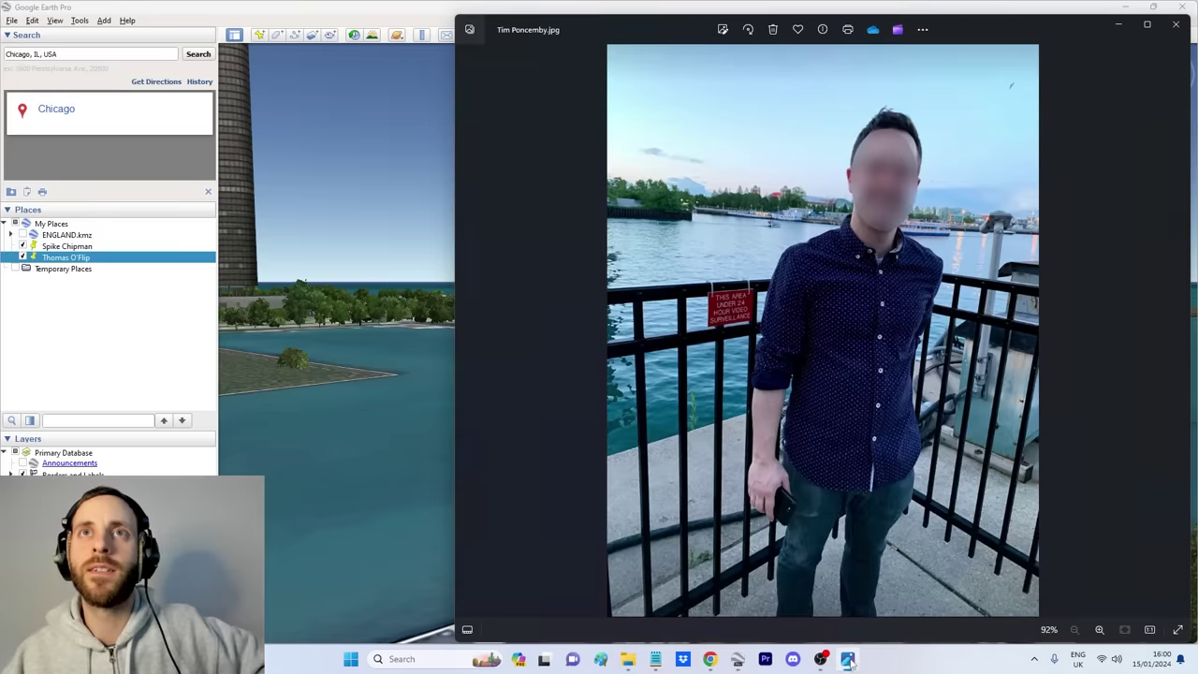
key("alt+Tab")
left_click_drag(818, 281, 818, 335)
left_click_drag(626, 316, 746, 167)
left_click_drag(690, 406, 963, 346)
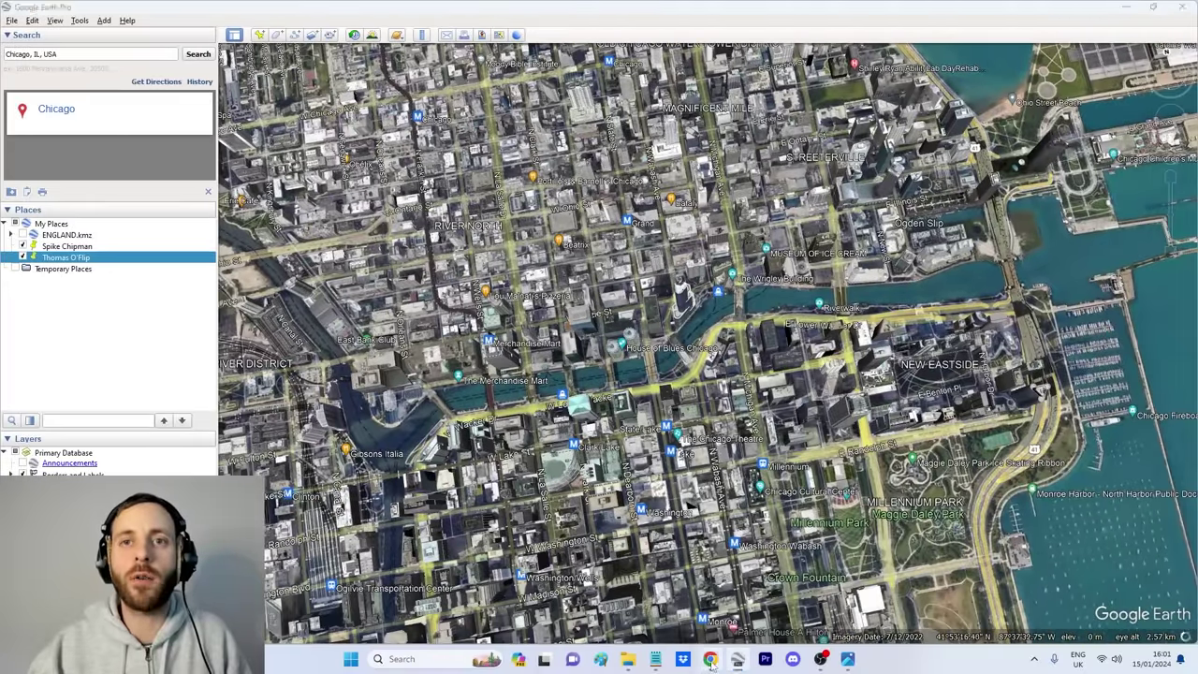
Step: Zoom and pan the VesselFinder map to EVENING STAR's last position at Ogden Slip on the Chicago River
left_click(710, 659)
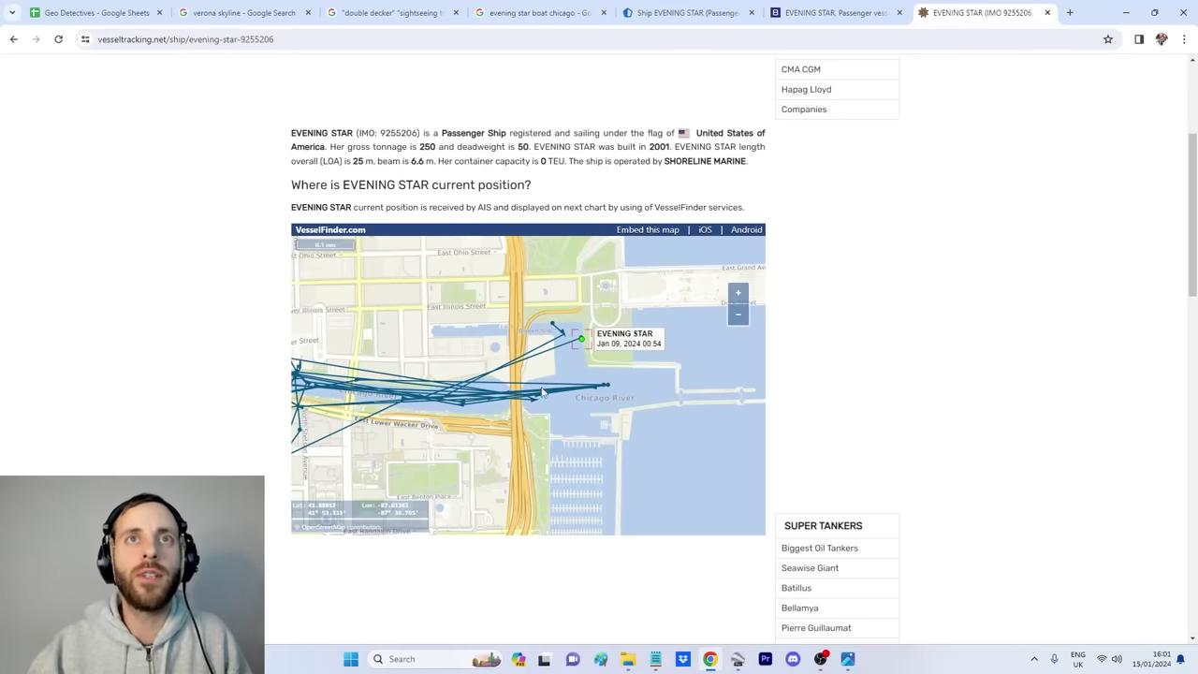
scroll(590, 351, "up", 2)
scroll(622, 365, "down", 1)
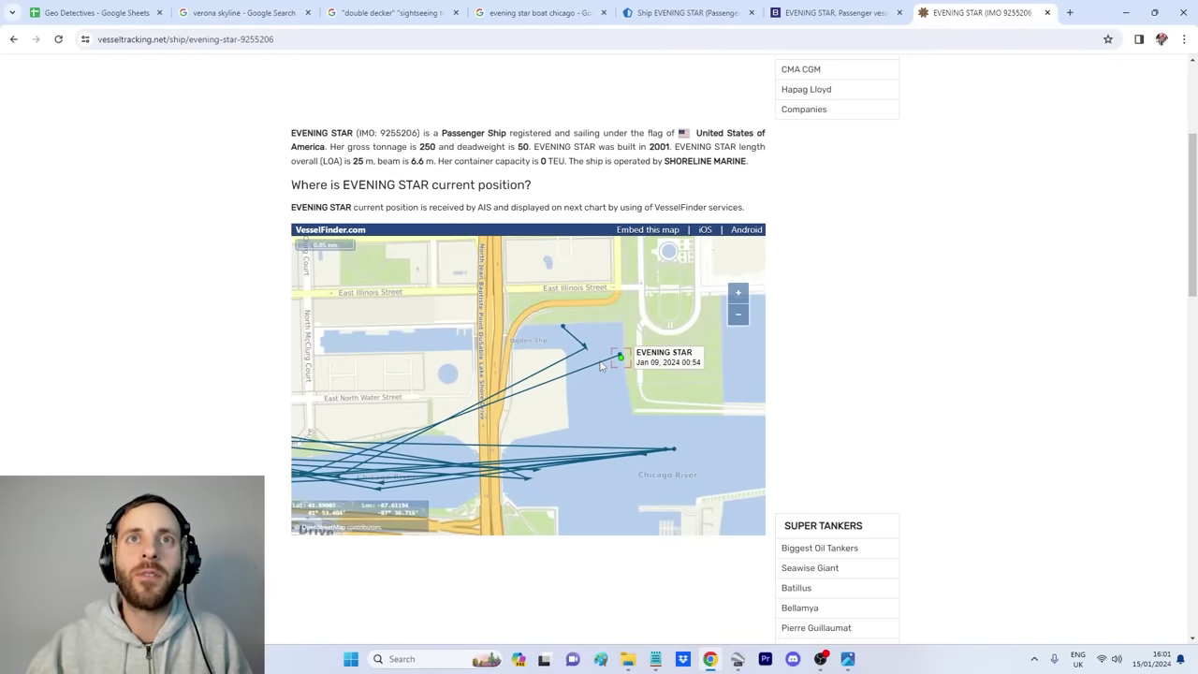
scroll(623, 363, "up", 1)
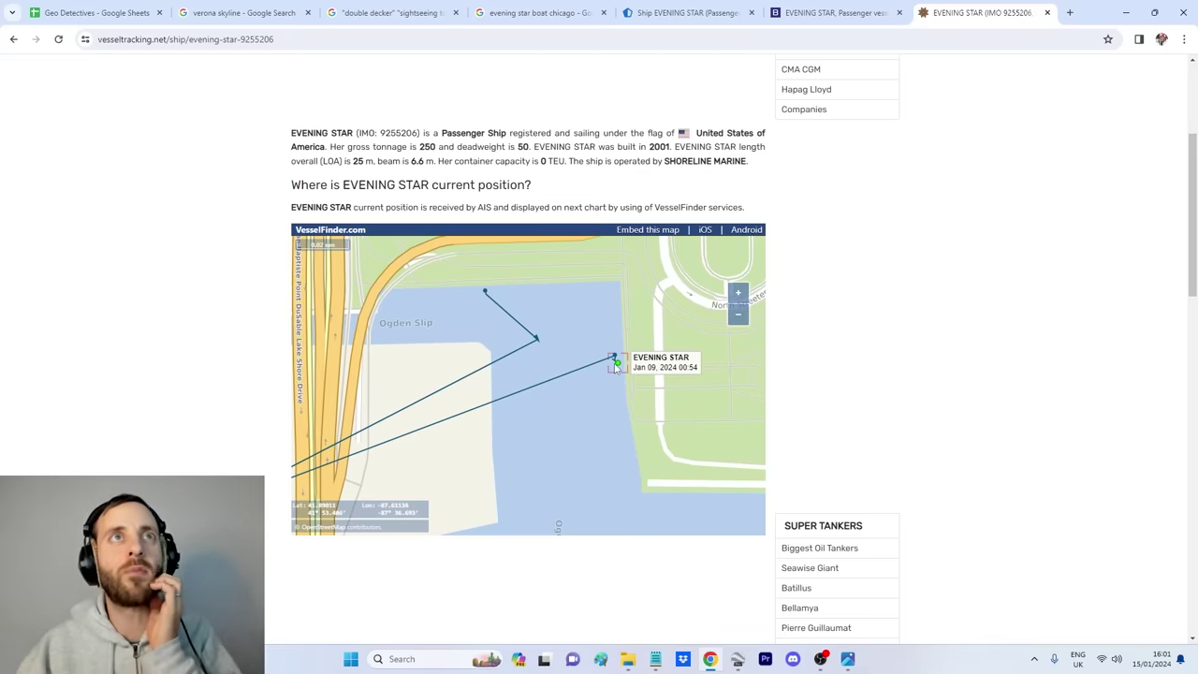
left_click_drag(597, 424, 623, 341)
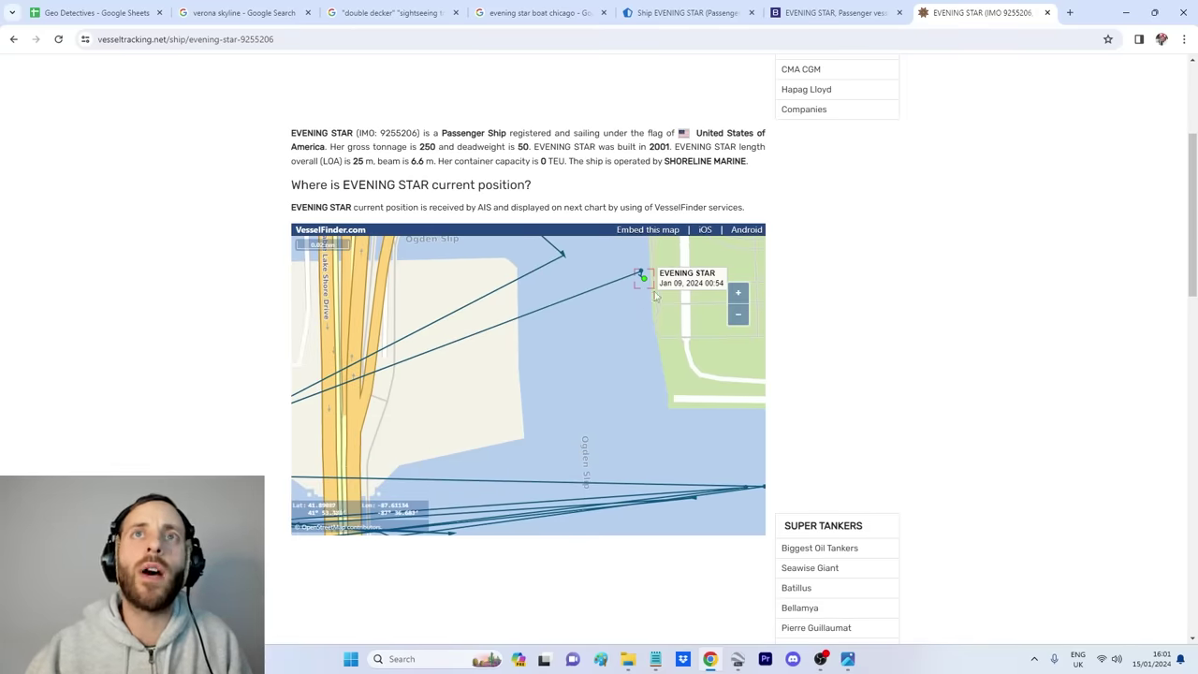
scroll(629, 298, "down", 1)
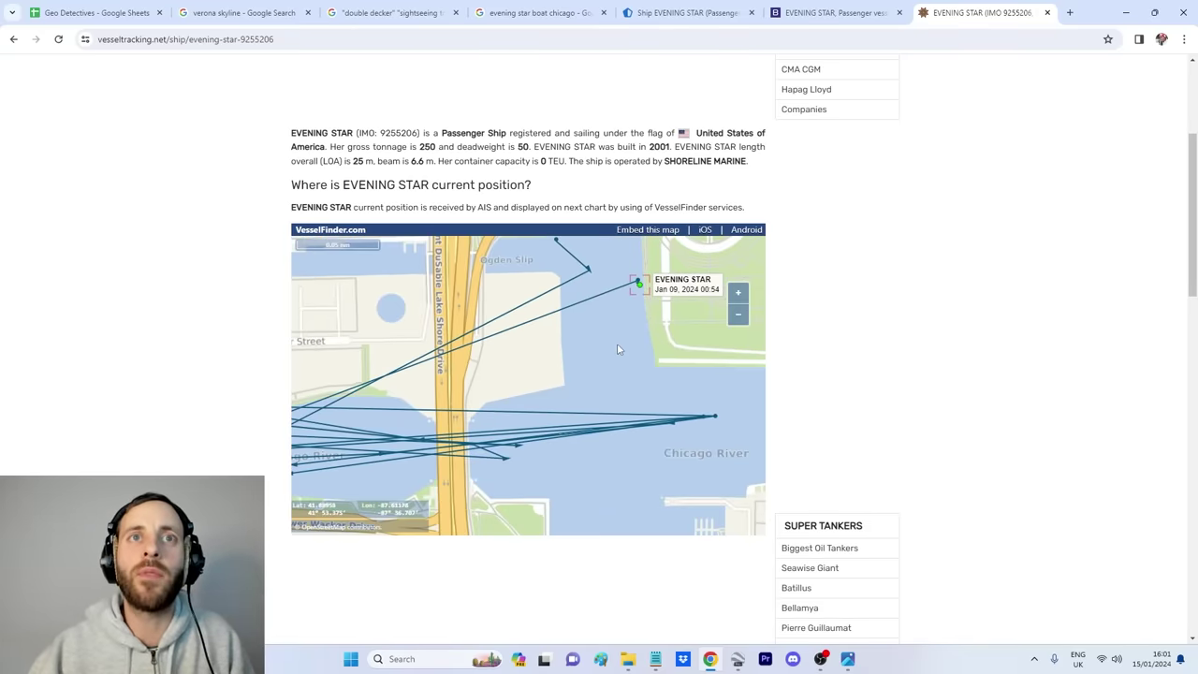
left_click_drag(617, 353, 602, 345)
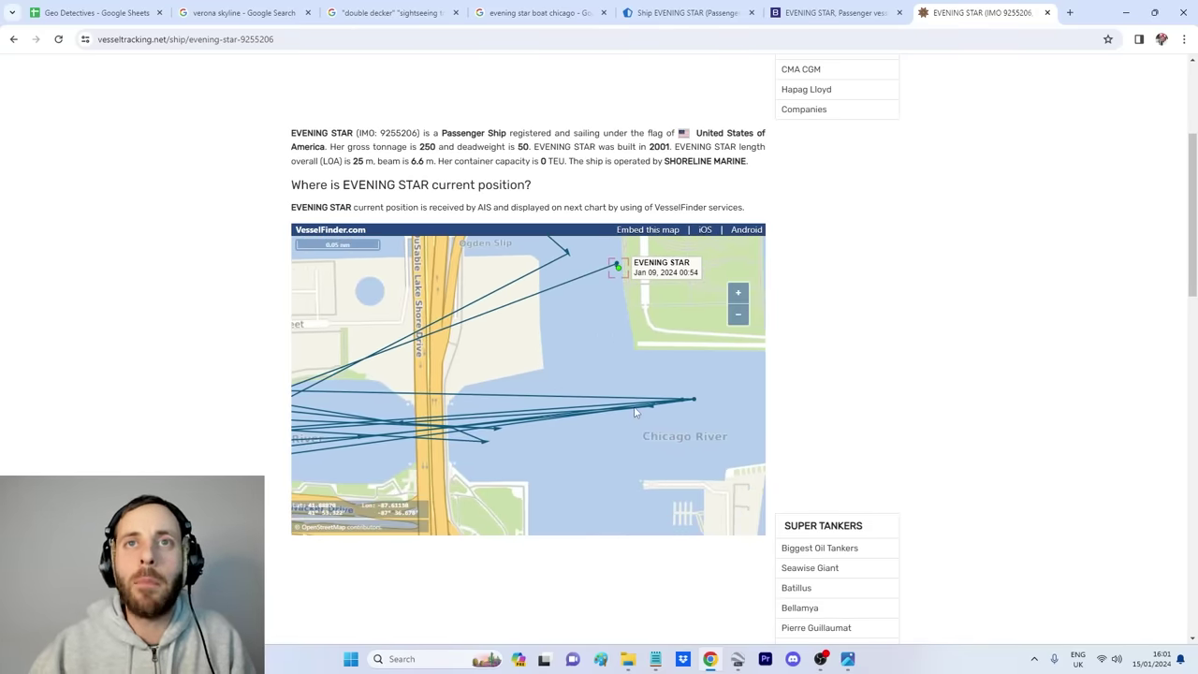
Step: Zoom and pan across the selfie's background boats and far-shore buildings, then return to Google Earth
left_click(847, 659)
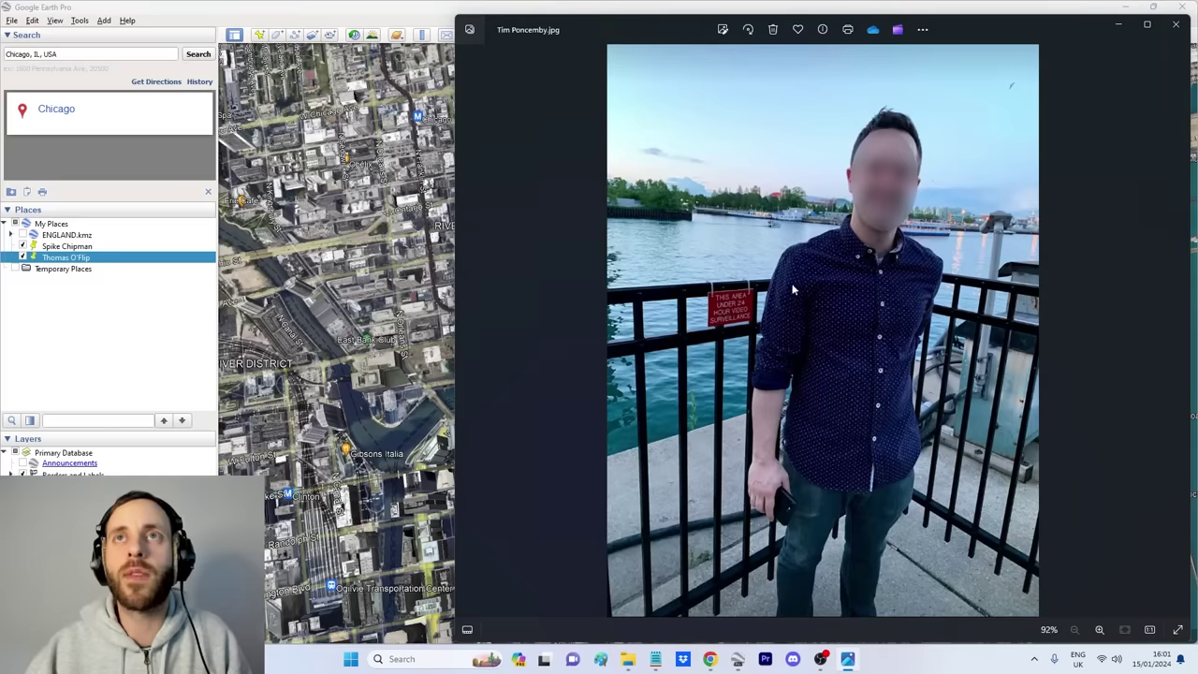
scroll(847, 183, "up", 4)
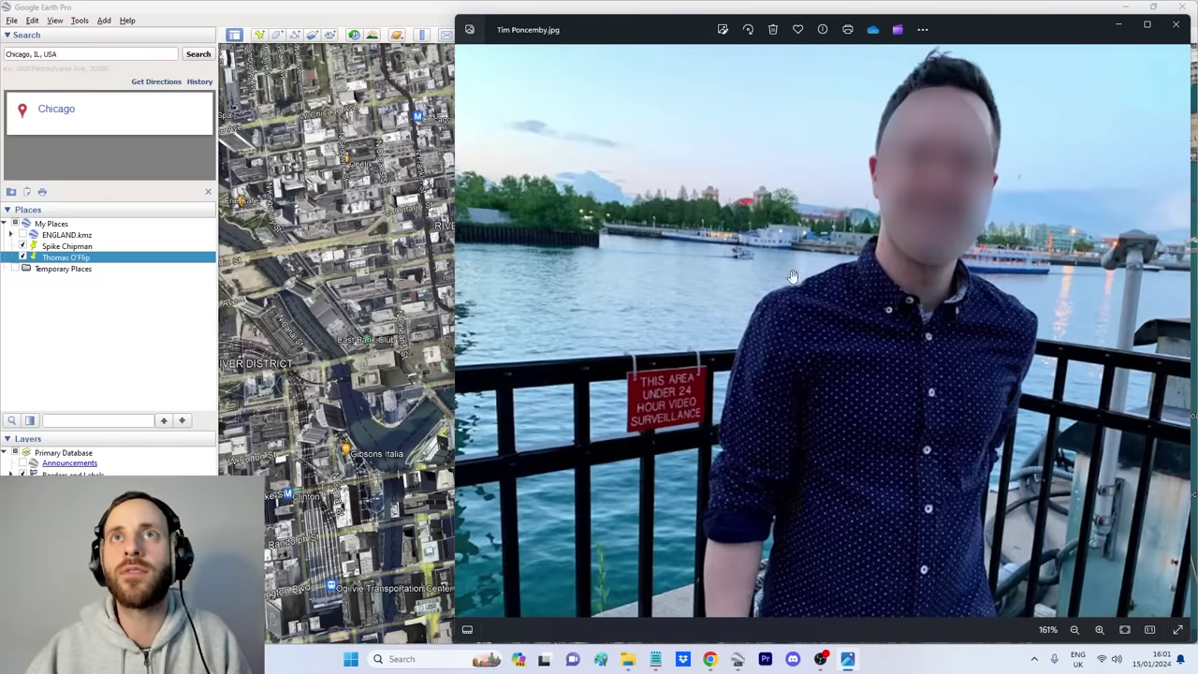
scroll(719, 245, "up", 1)
scroll(655, 239, "down", 2)
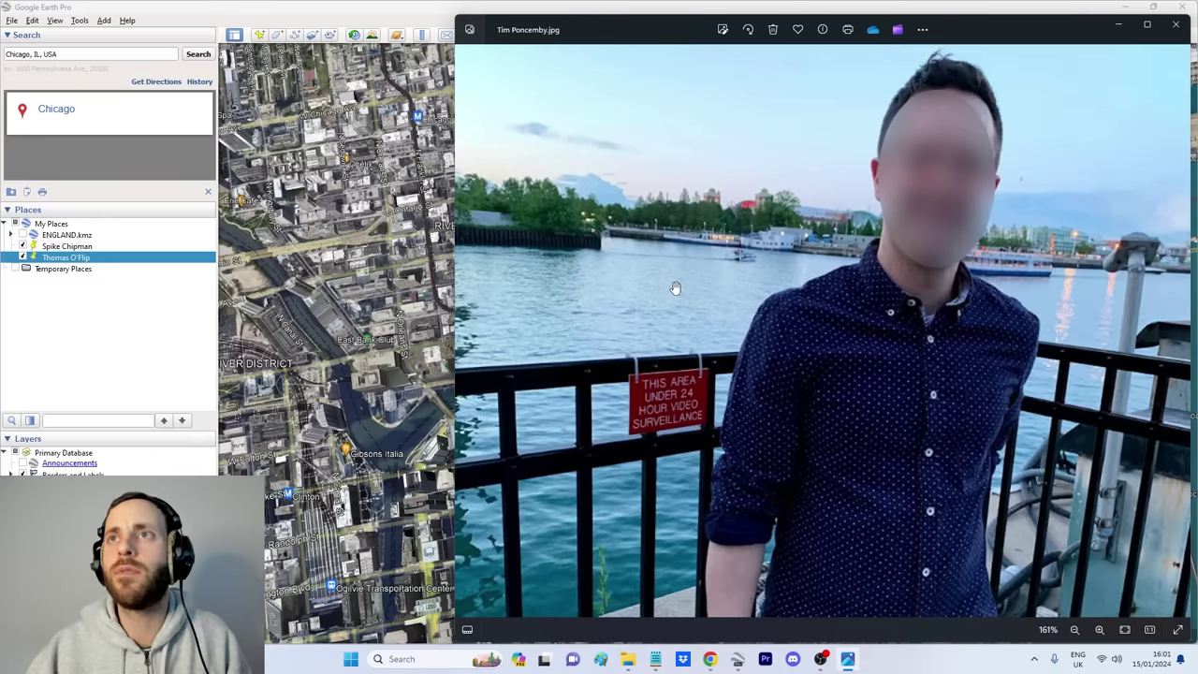
scroll(676, 288, "down", 3)
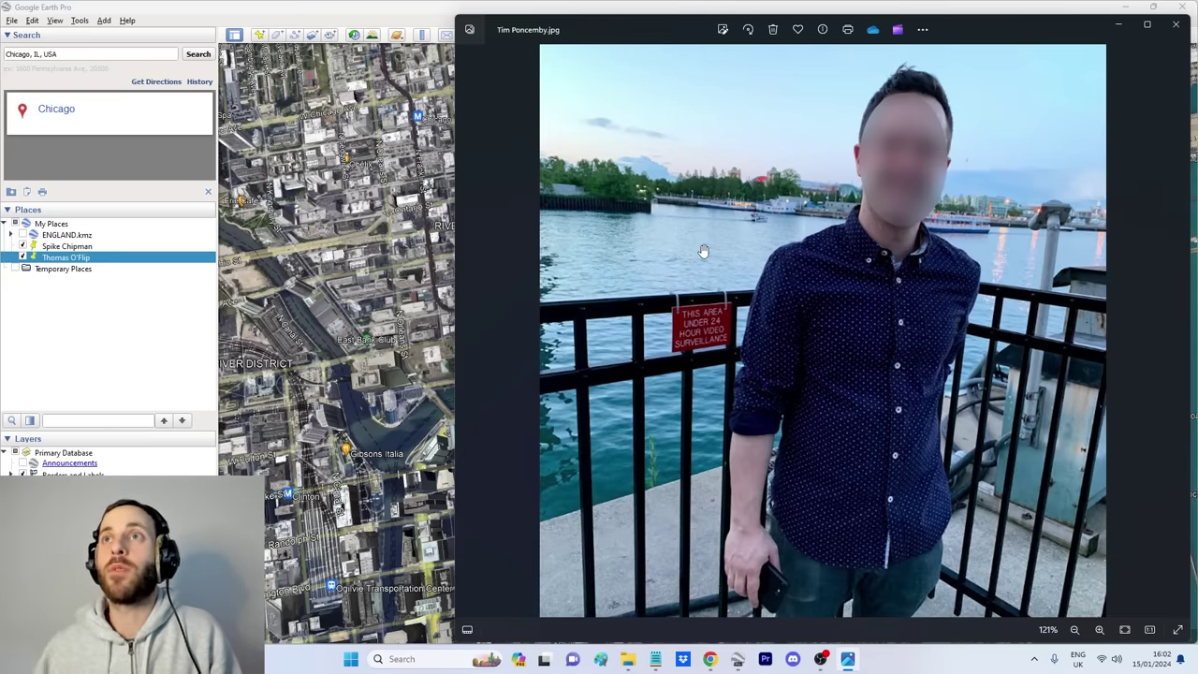
scroll(891, 295, "down", 1)
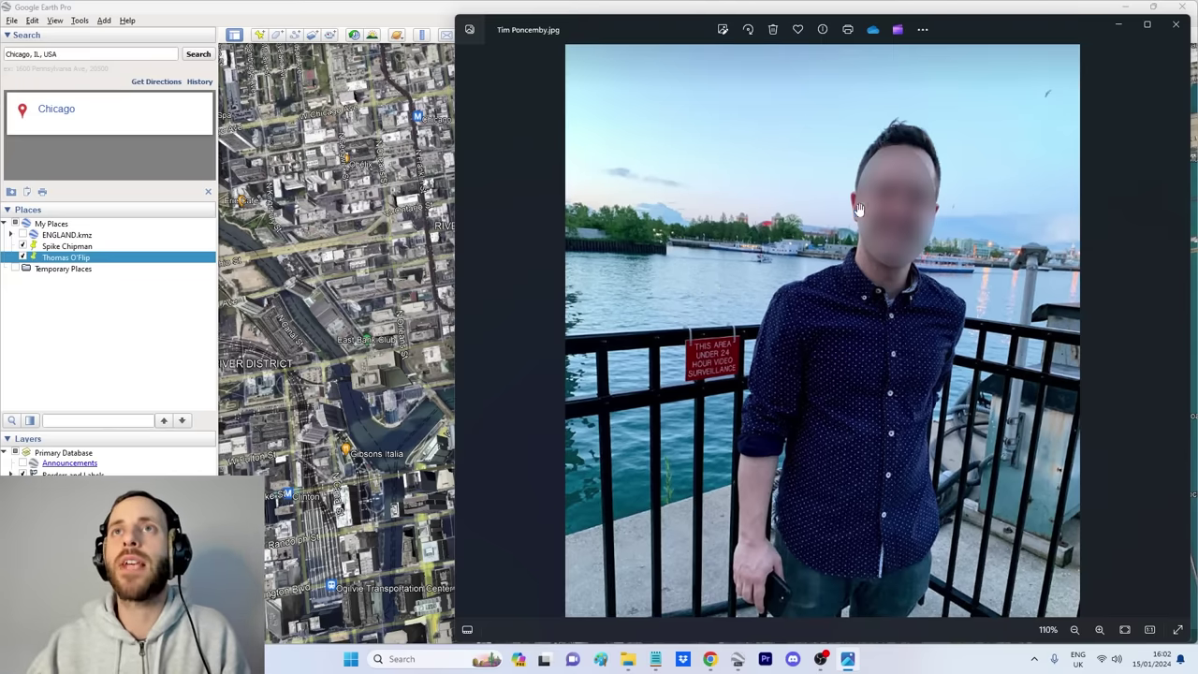
scroll(920, 200, "up", 3)
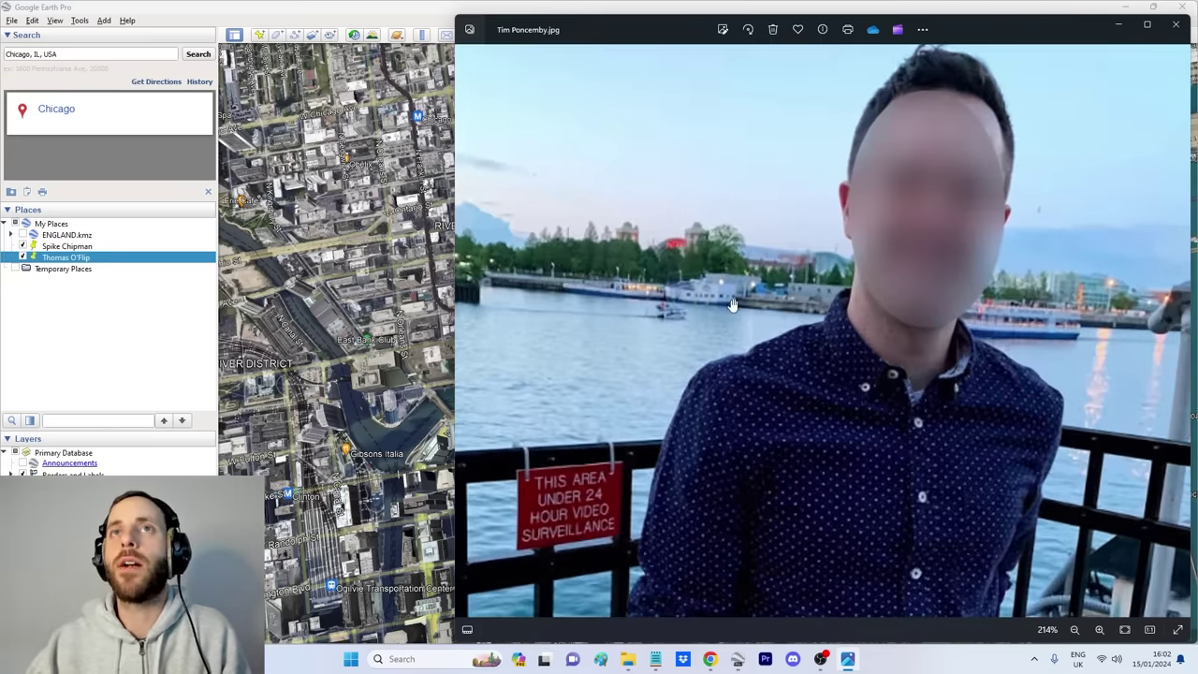
left_click_drag(731, 304, 833, 307)
scroll(813, 214, "up", 3)
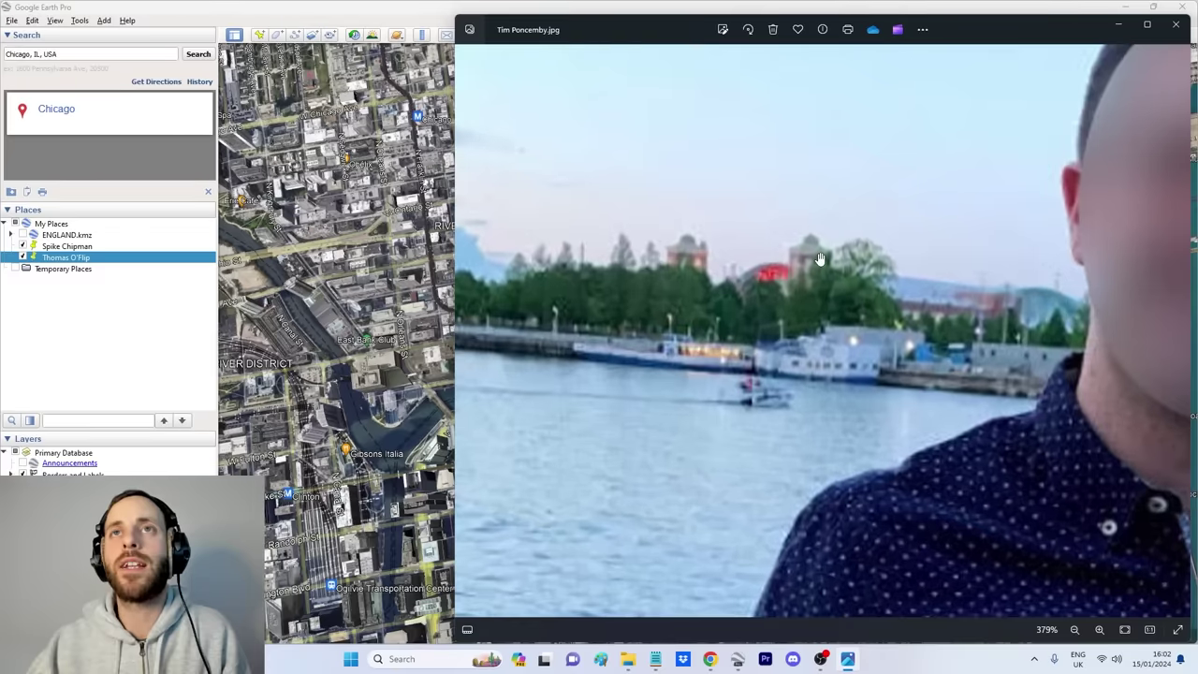
scroll(806, 261, "down", 4)
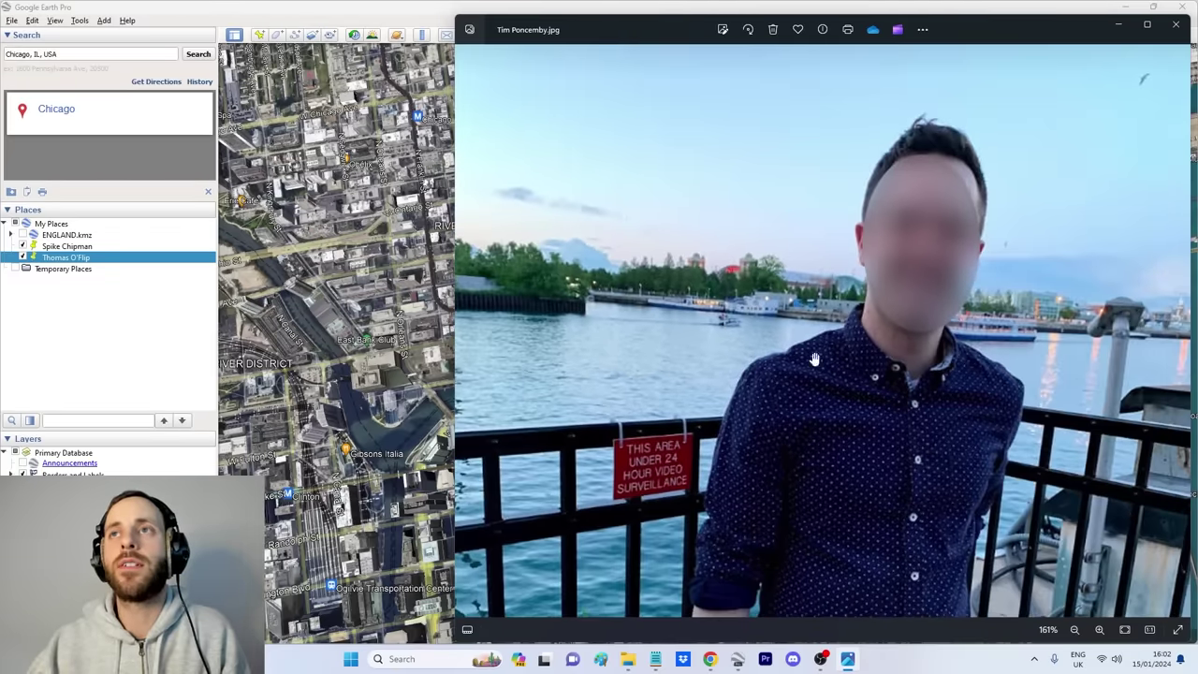
left_click(744, 659)
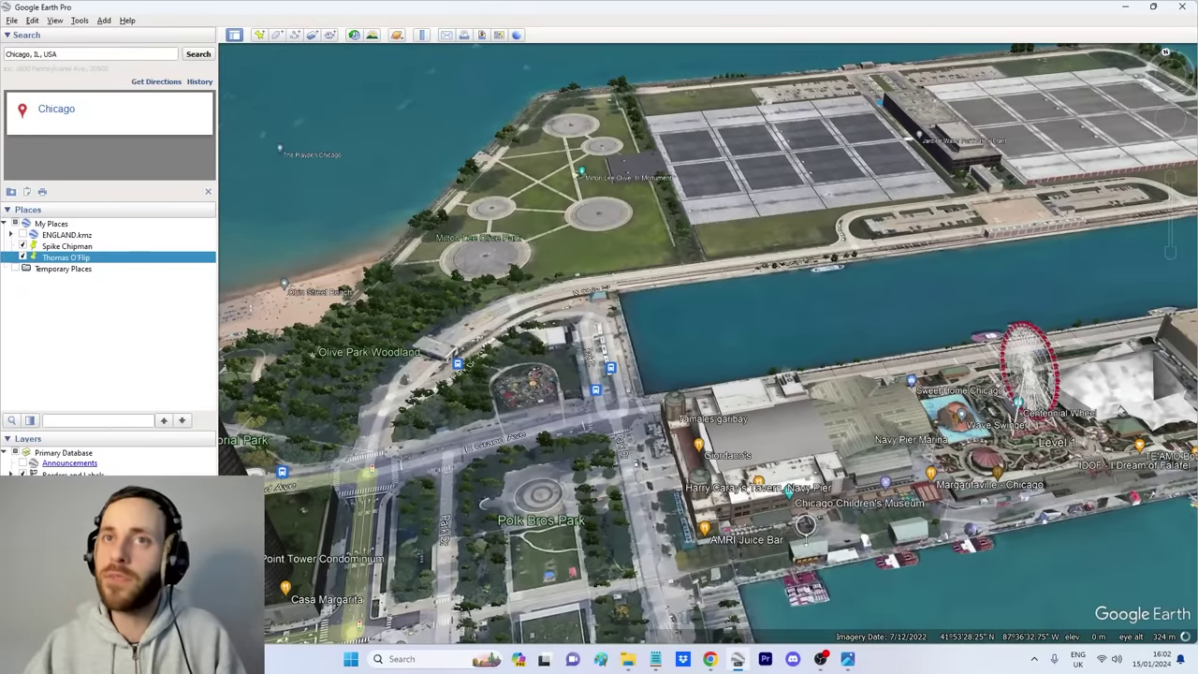
Step: Switch to a straight-down view and zoom over Navy Pier, centring the map on it
key("u")
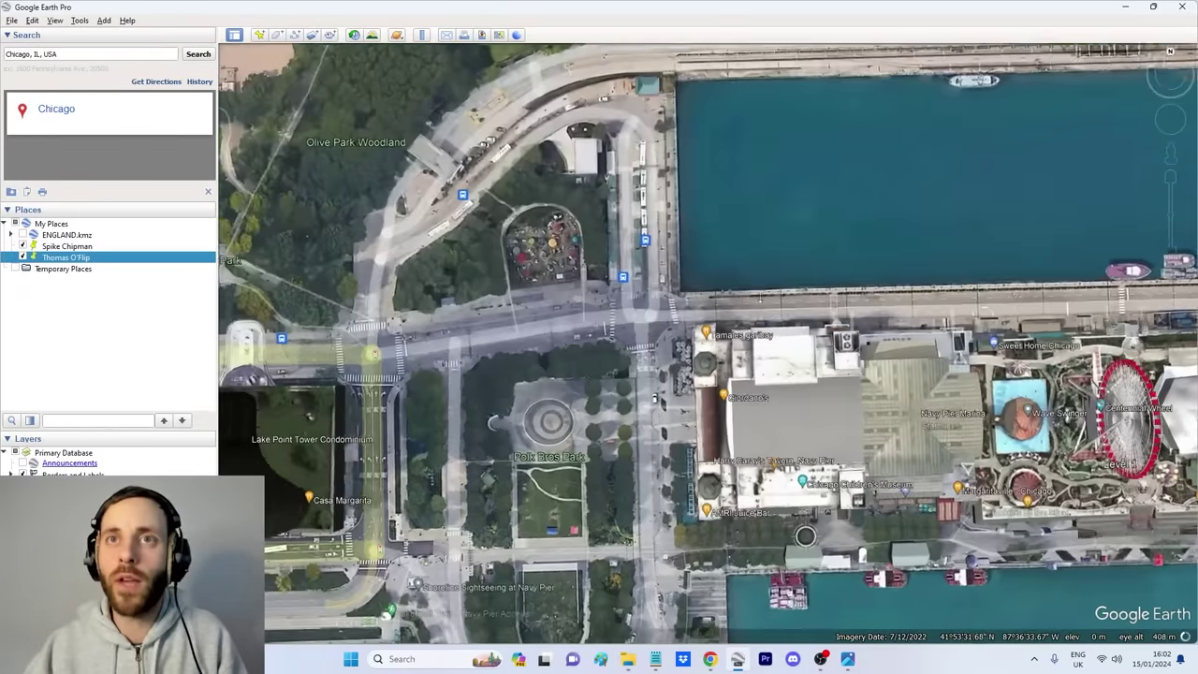
scroll(827, 382, "up", 3)
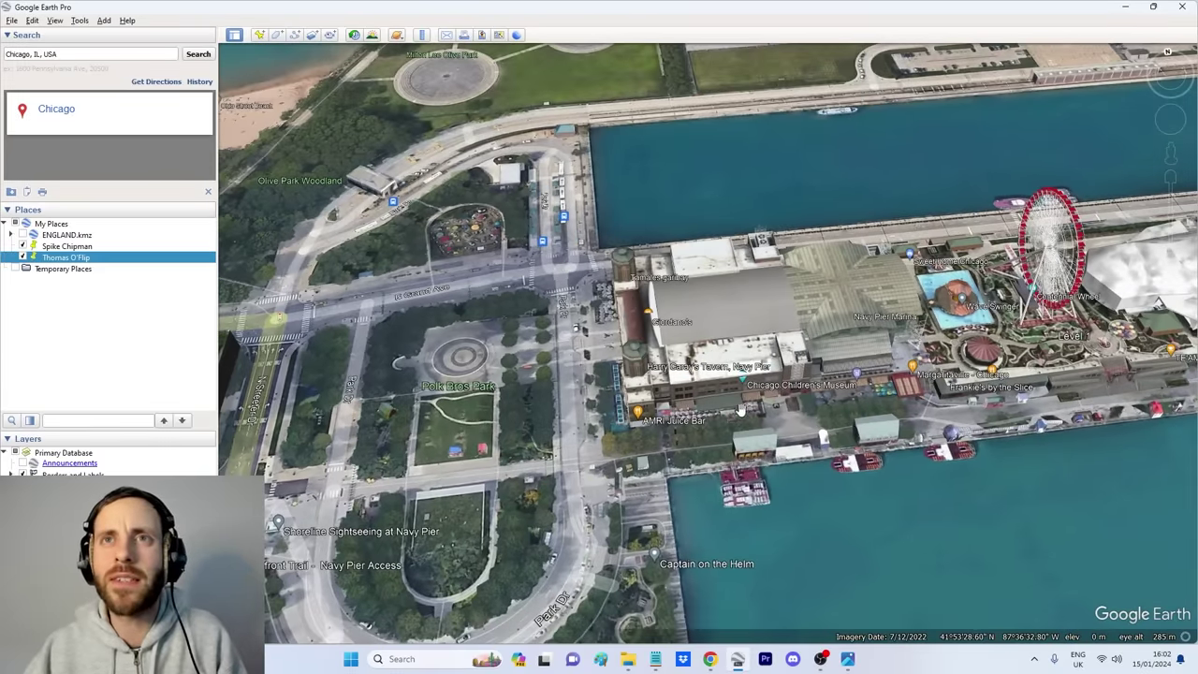
scroll(754, 417, "up", 3)
scroll(775, 265, "up", 3)
scroll(819, 321, "down", 4)
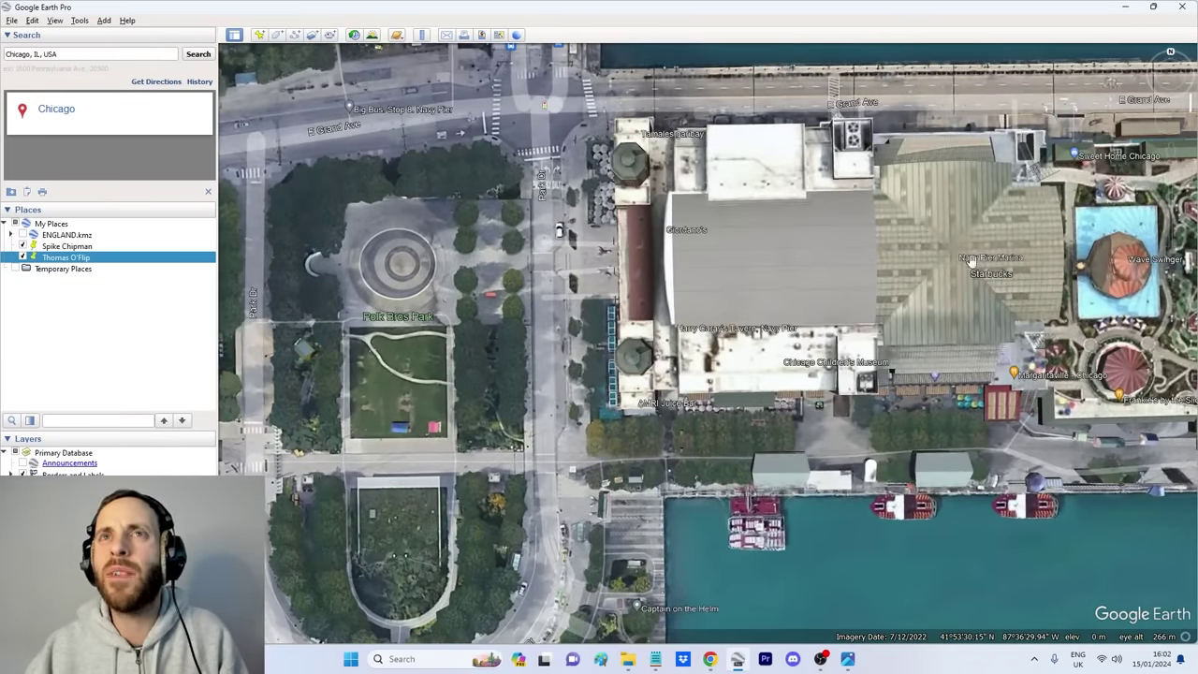
scroll(725, 303, "down", 2)
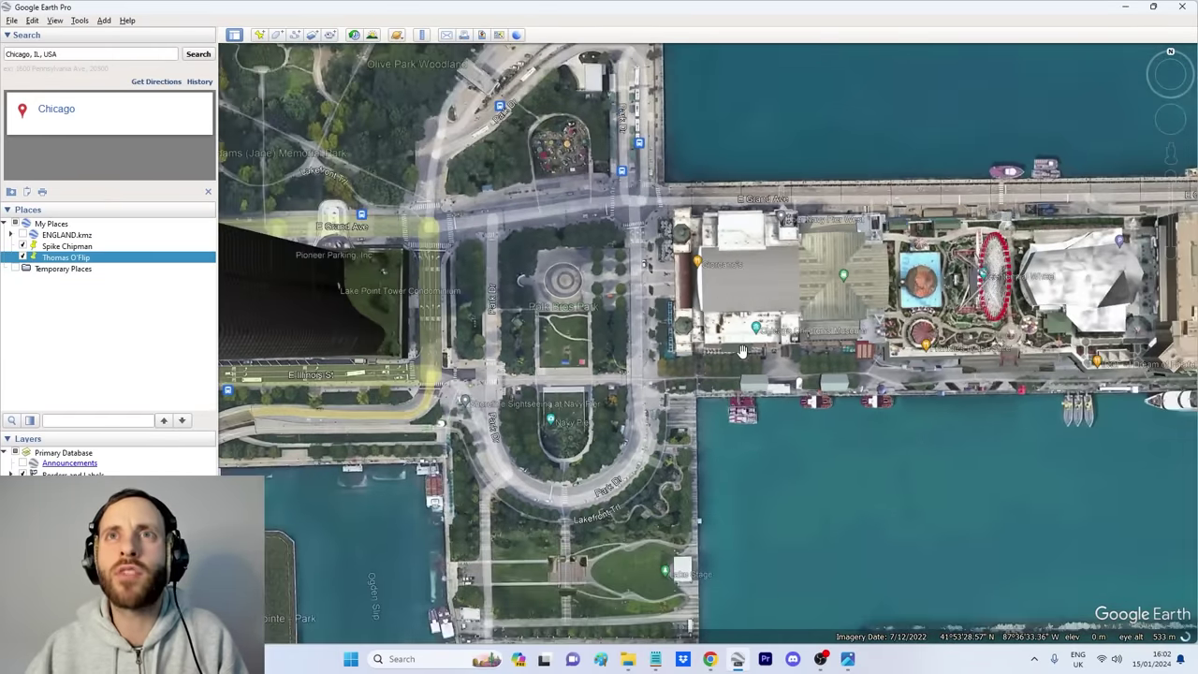
left_click_drag(773, 345, 725, 387)
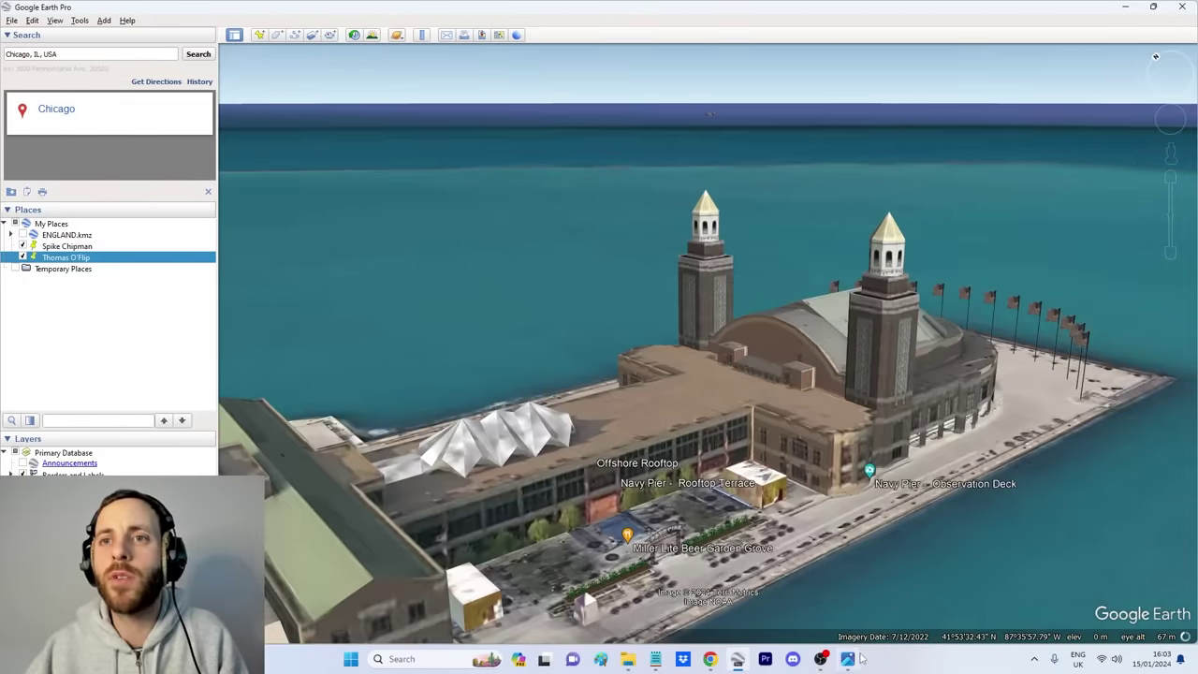
Step: Zoom into the tour boat and lights on the selfie's right side, then back out
left_click(847, 659)
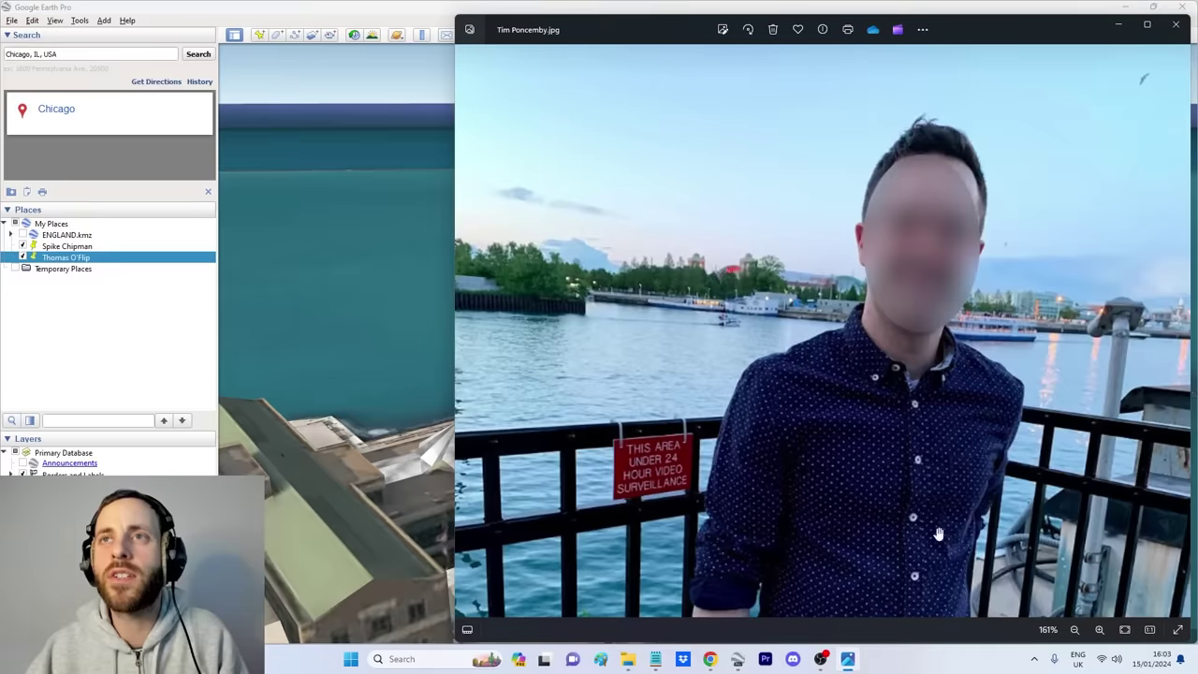
scroll(1178, 318, "up", 5)
scroll(1114, 309, "up", 3)
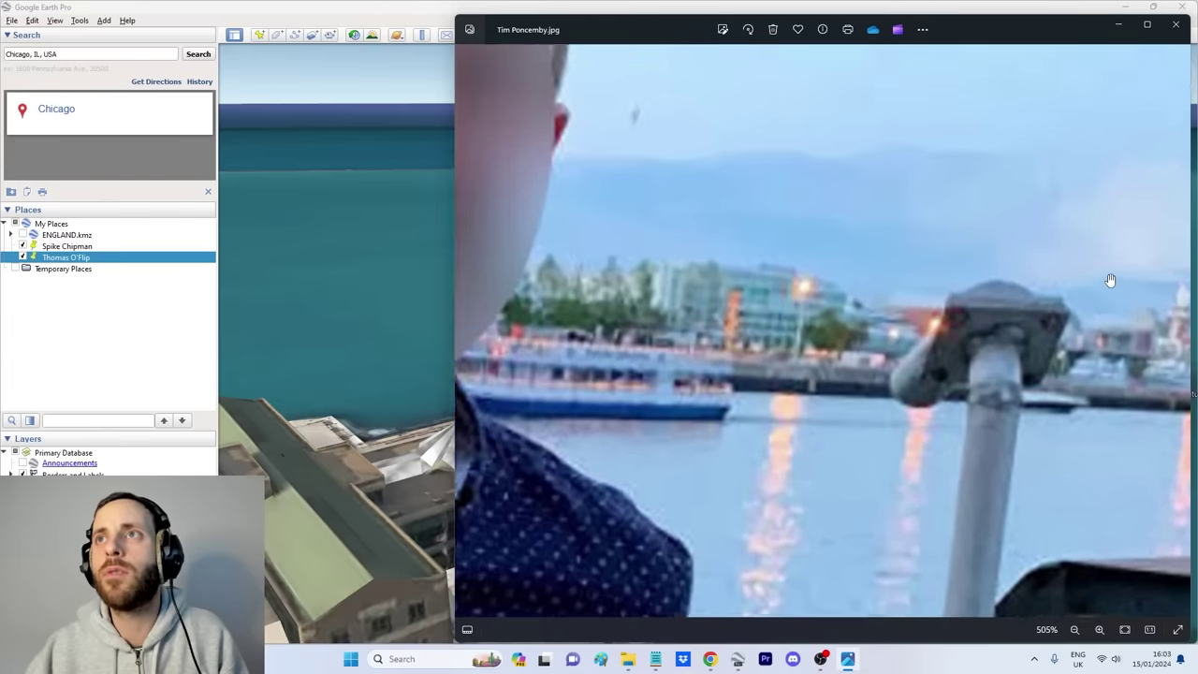
scroll(1133, 318, "down", 6)
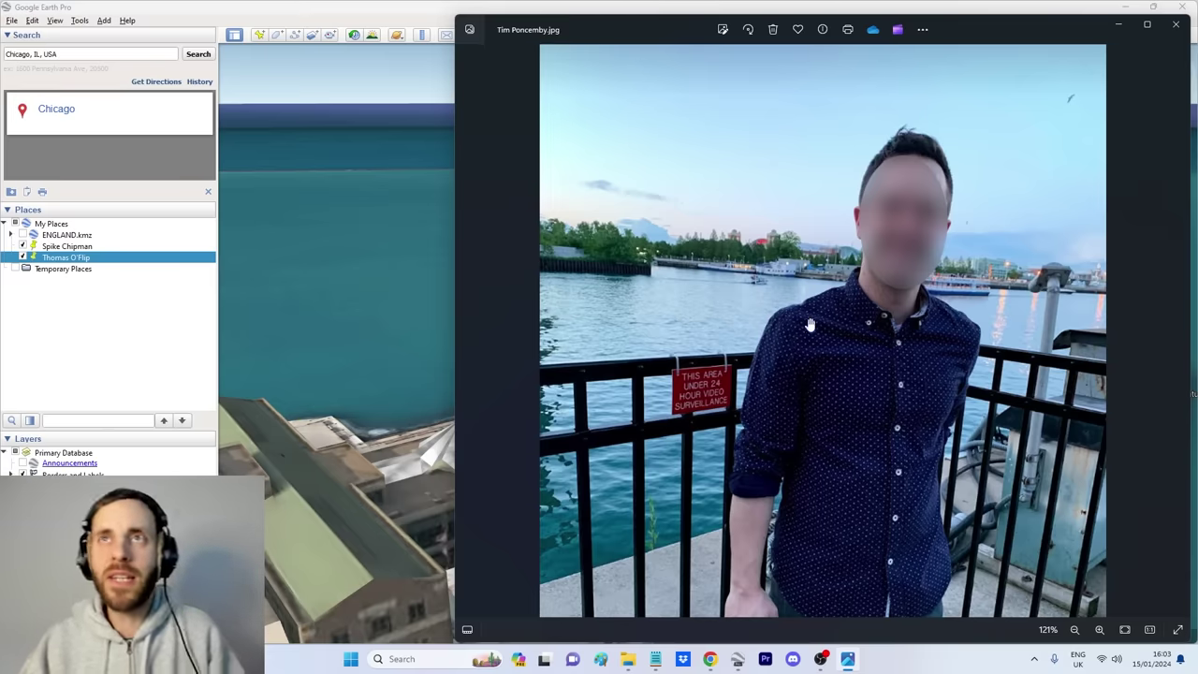
Step: Back in Google Earth, reset the view straight down and look around toward Lake Point Tower
left_click(738, 659)
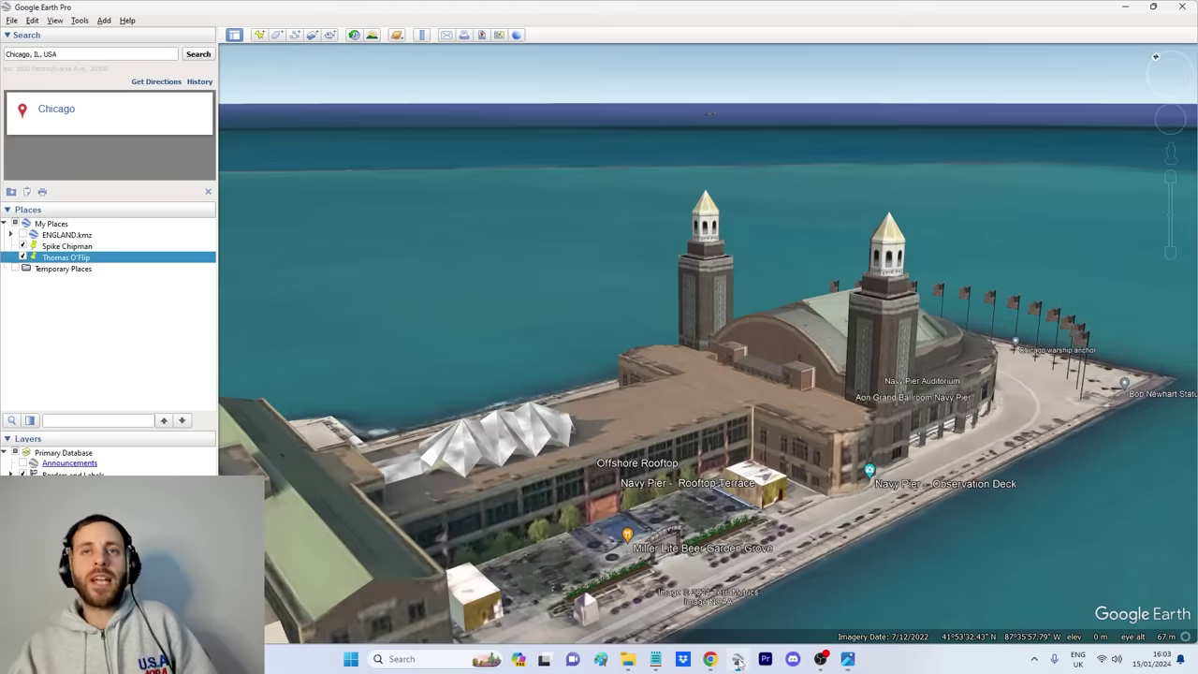
left_click_drag(703, 449, 727, 285)
key("u")
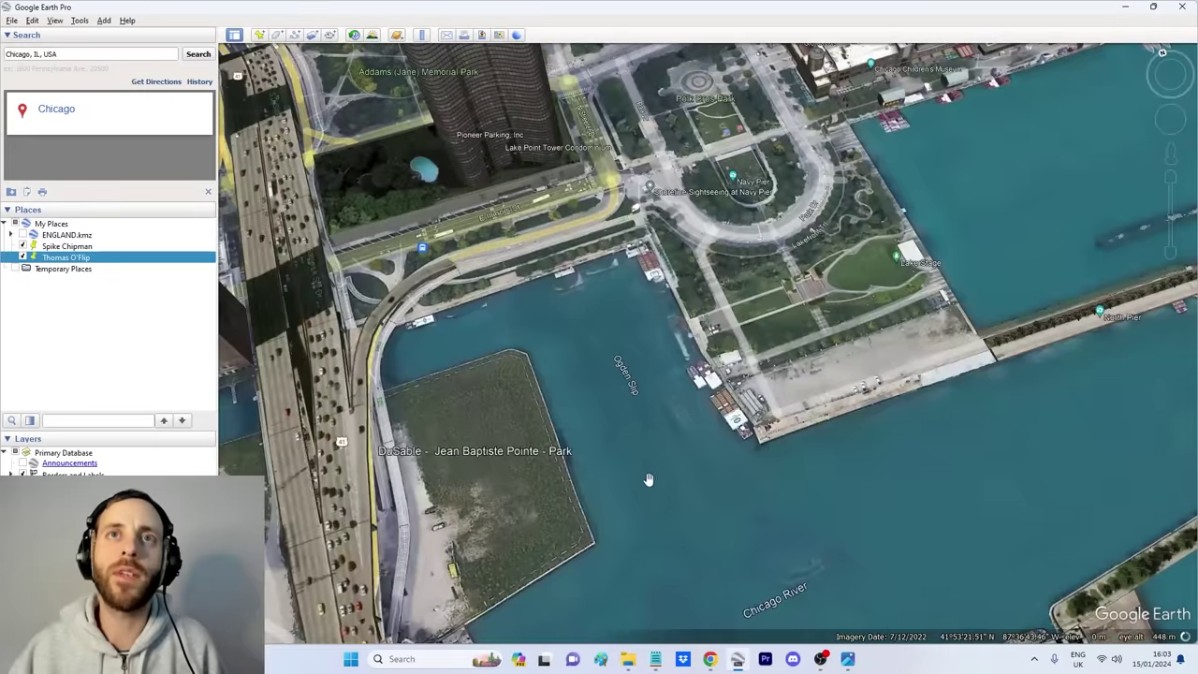
scroll(628, 494, "up", 10)
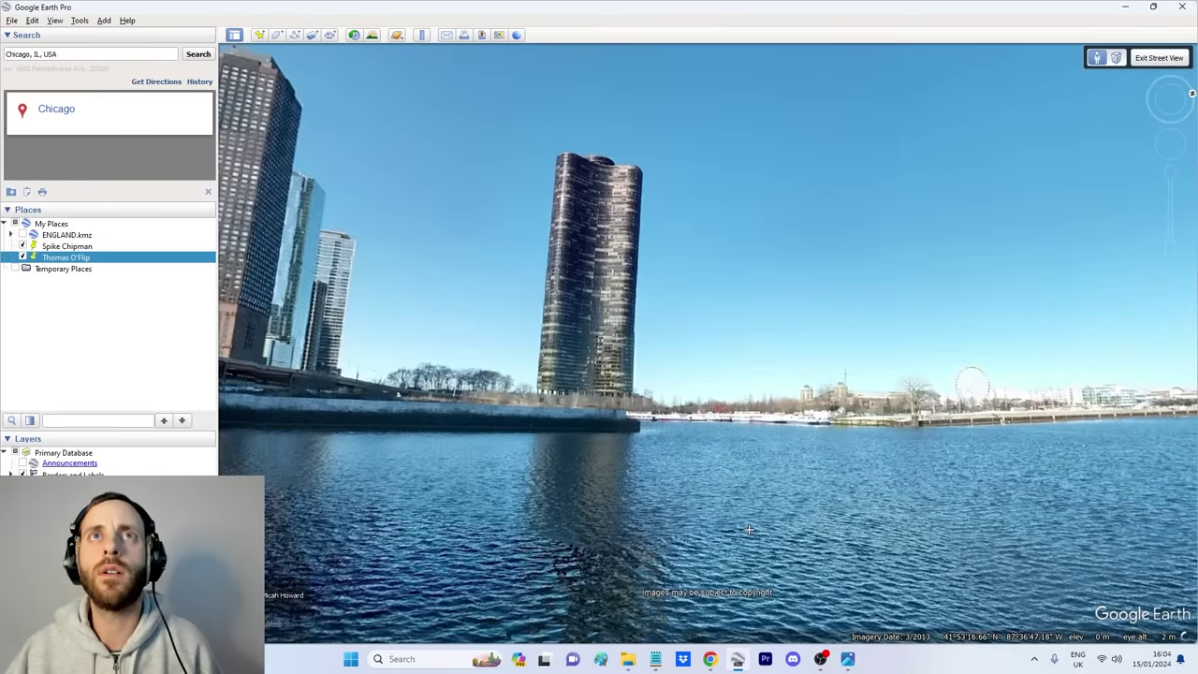
left_click_drag(749, 530, 714, 485)
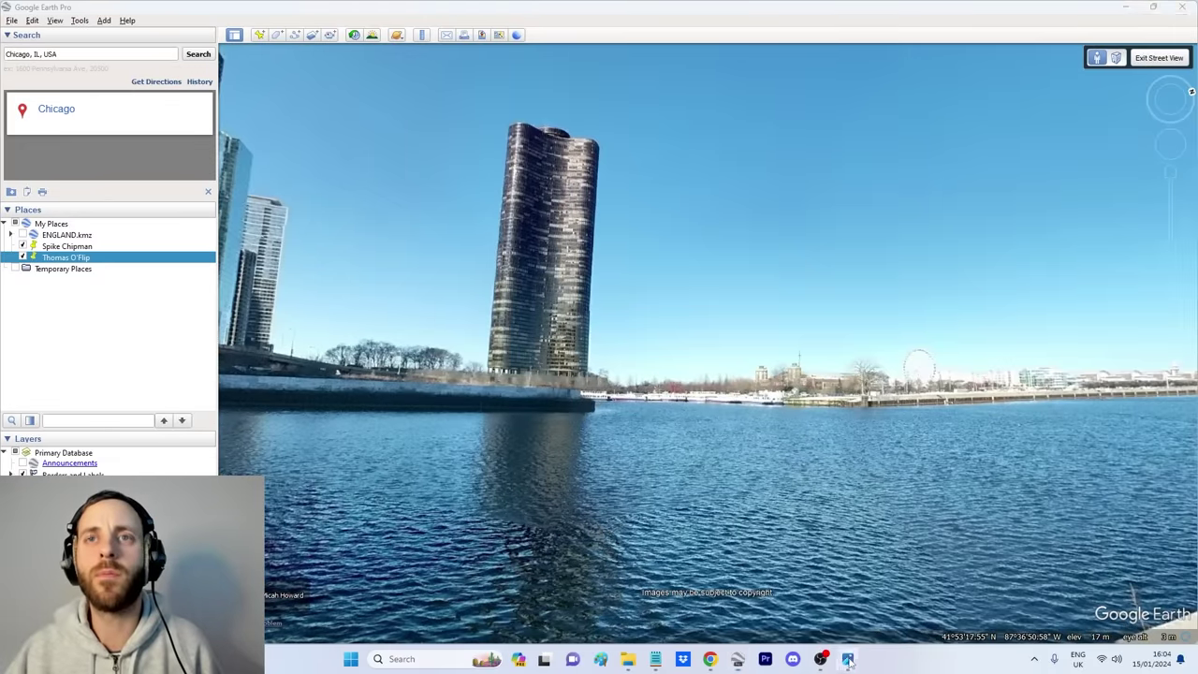
Step: After comparing with the selfie, pan the panorama across the river to the bridge and riverside walkway
left_click(847, 659)
left_click(364, 391)
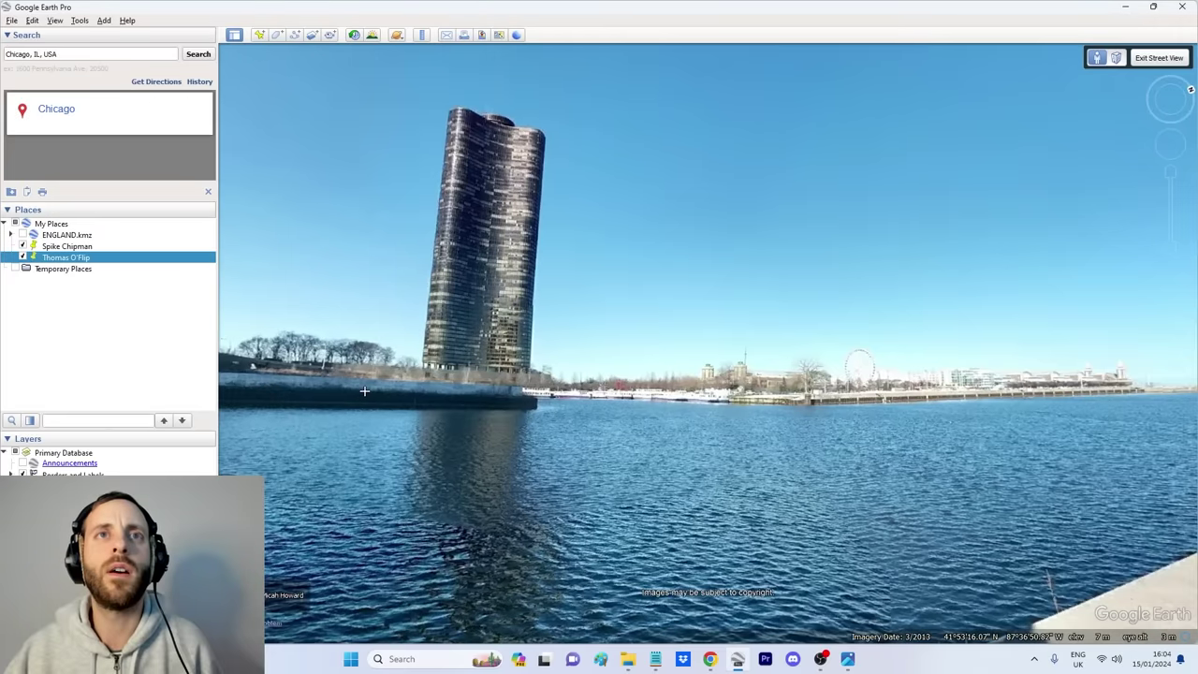
left_click_drag(686, 492, 564, 384)
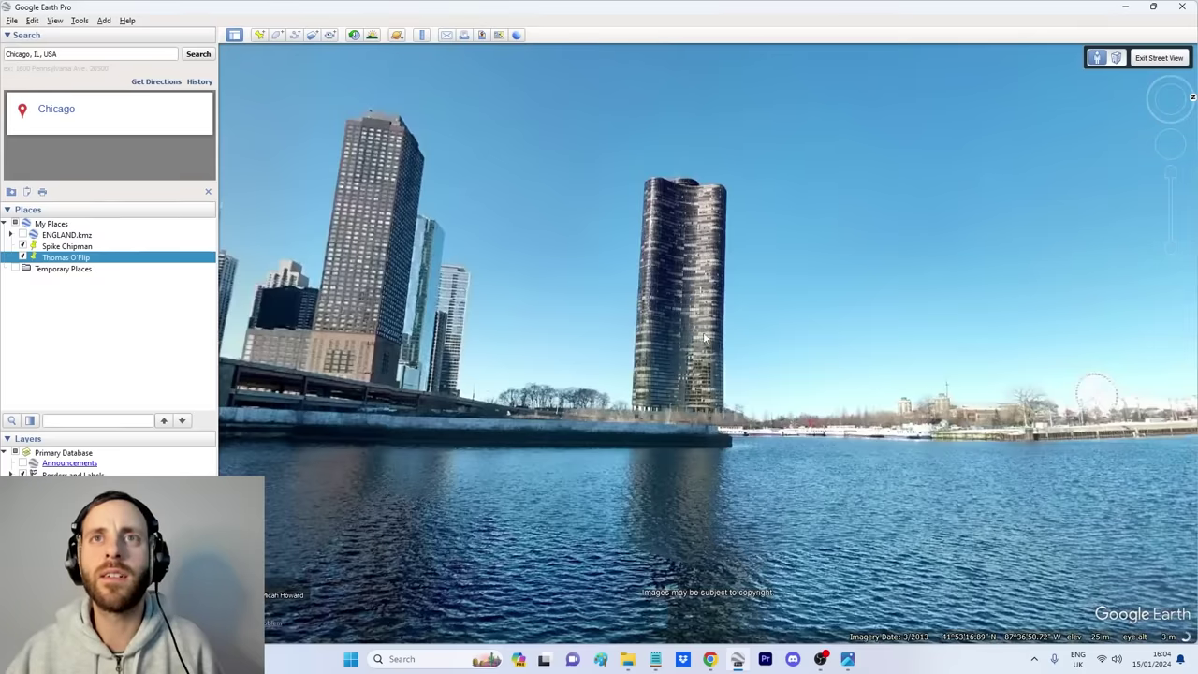
scroll(867, 348, "up", 3)
scroll(871, 393, "down", 2)
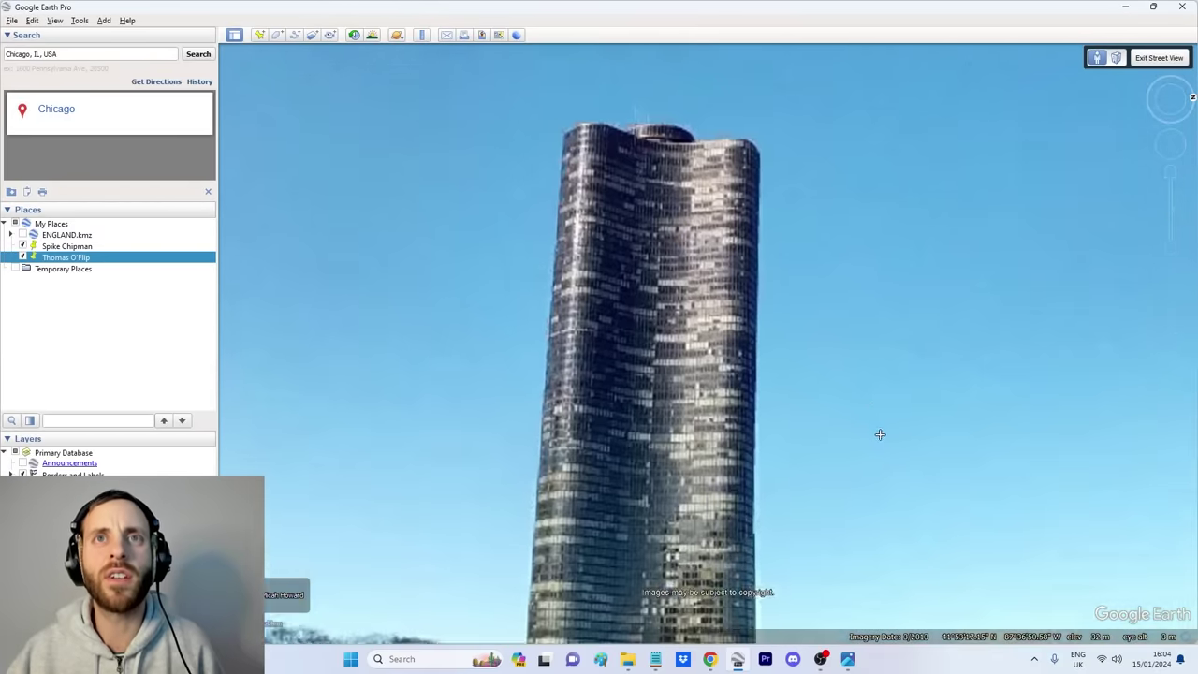
scroll(858, 309, "up", 2)
scroll(1073, 257, "down", 3)
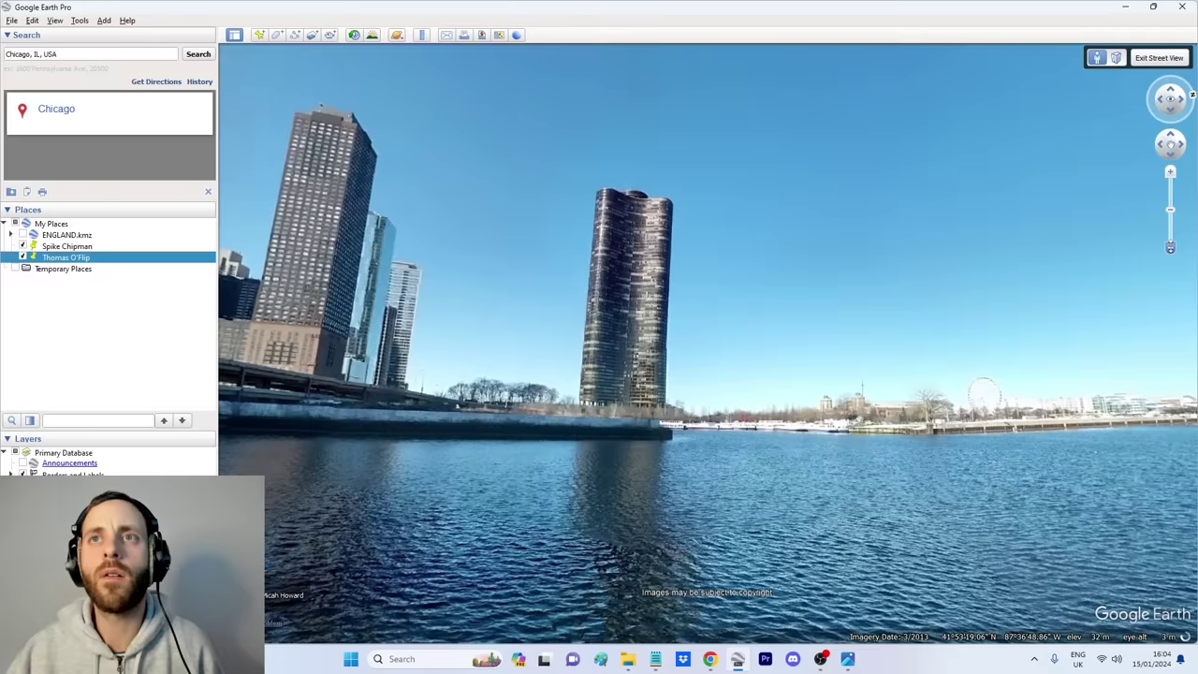
left_click_drag(421, 421, 738, 426)
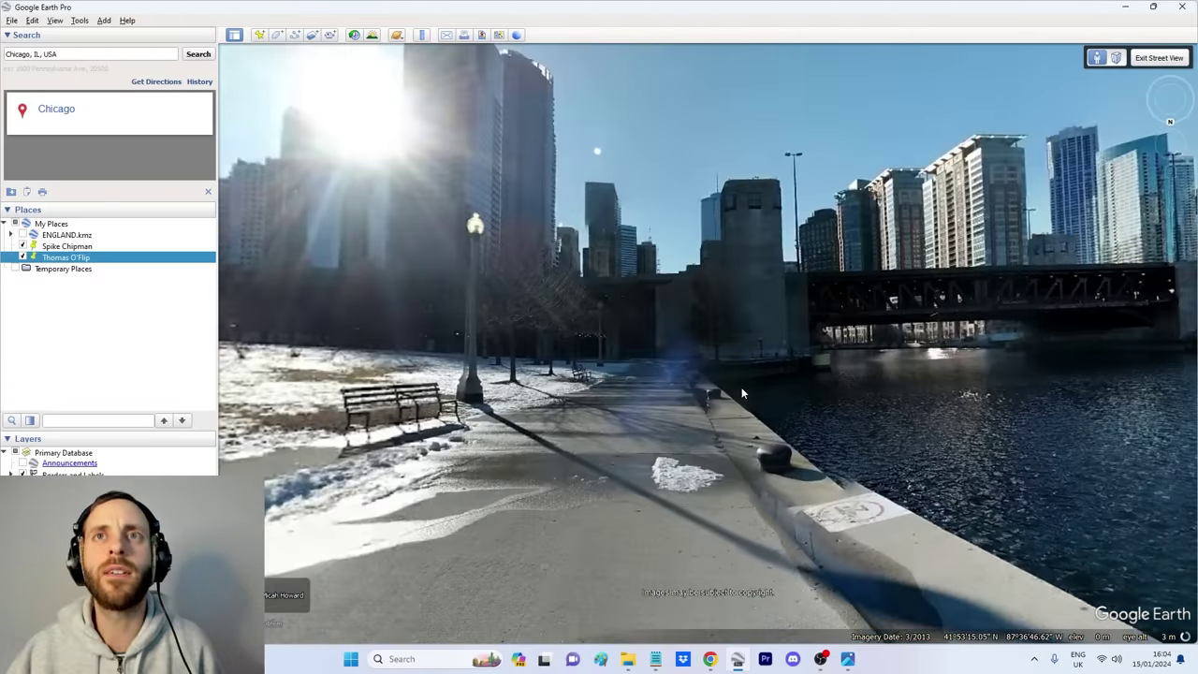
scroll(744, 383, "down", 3)
Step: Drop into Street View on the waterfront and turn to face the boat
left_click_drag(723, 559, 725, 560)
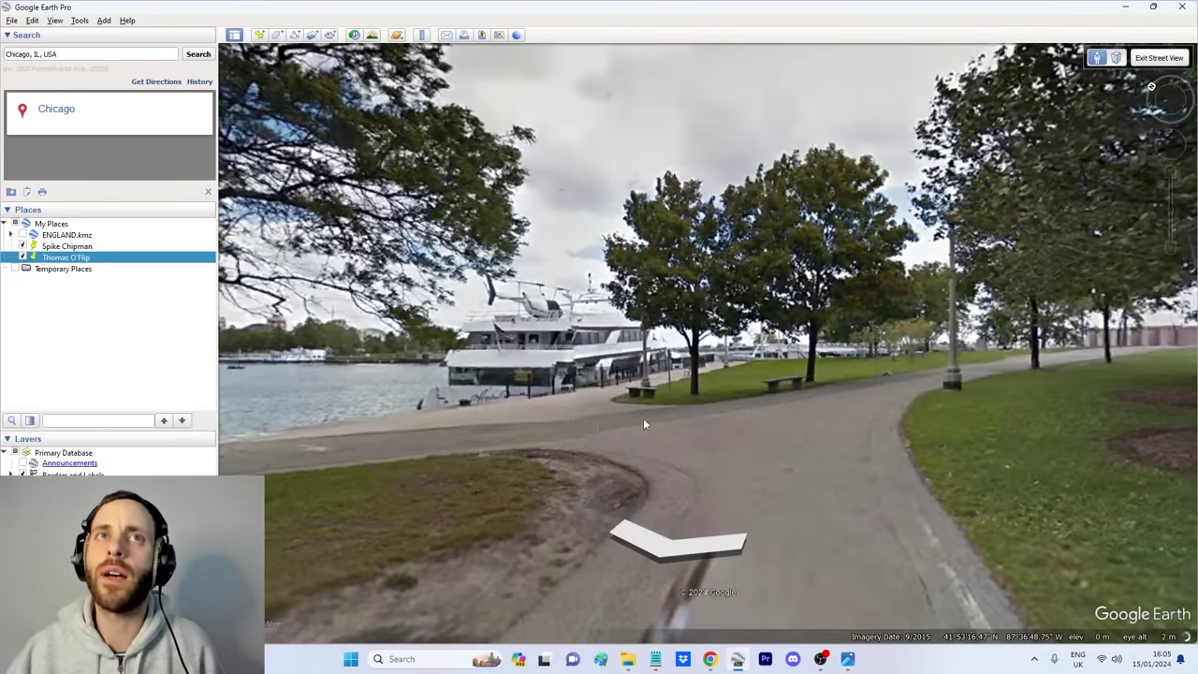
left_click_drag(600, 427, 1018, 439)
left_click_drag(867, 435, 941, 440)
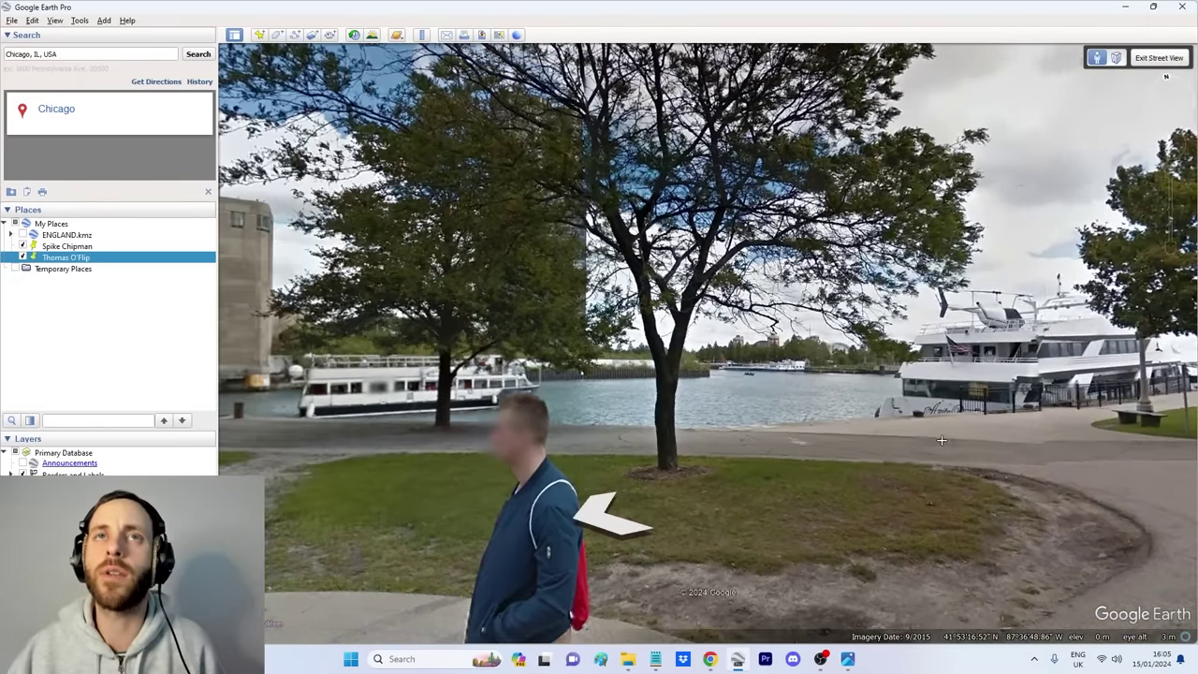
Step: Move along the waterfront path toward the moored yacht and compare the scene with the selfie
double_click(988, 431)
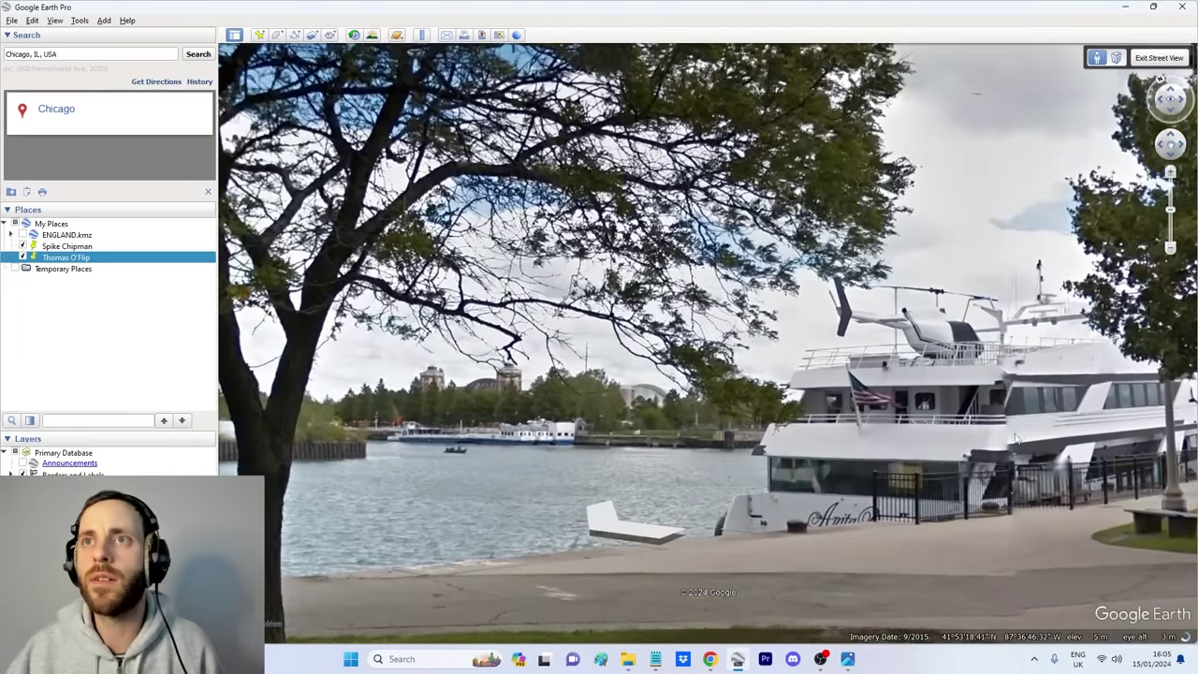
double_click(637, 522)
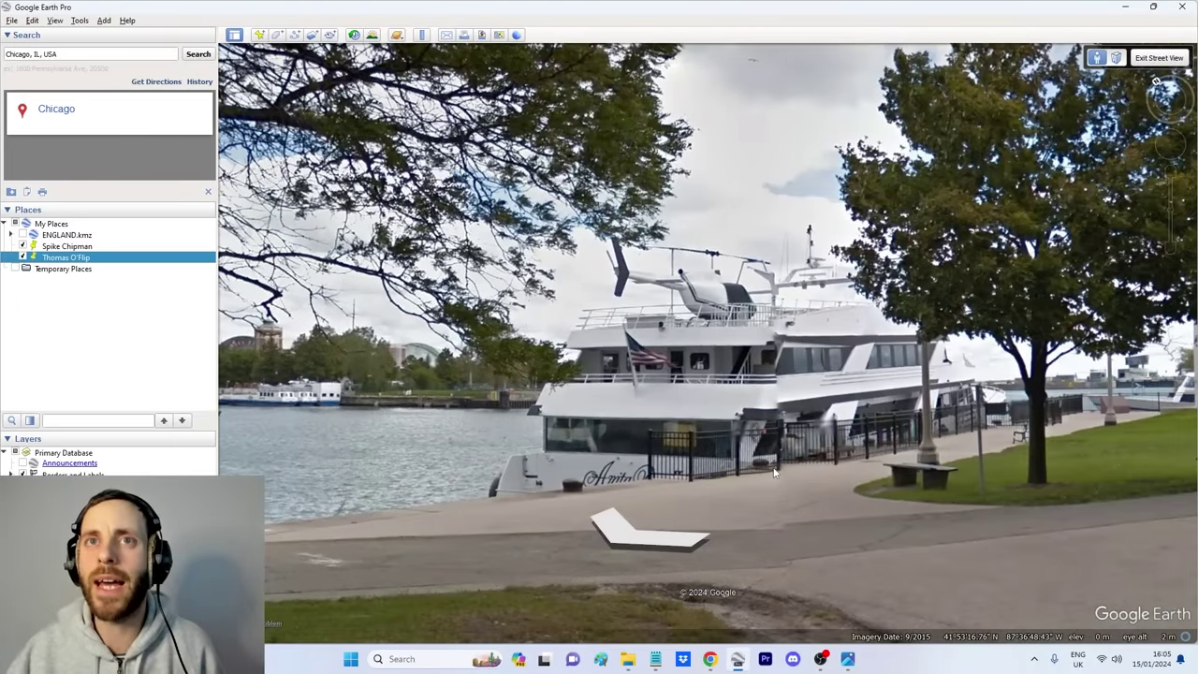
double_click(779, 471)
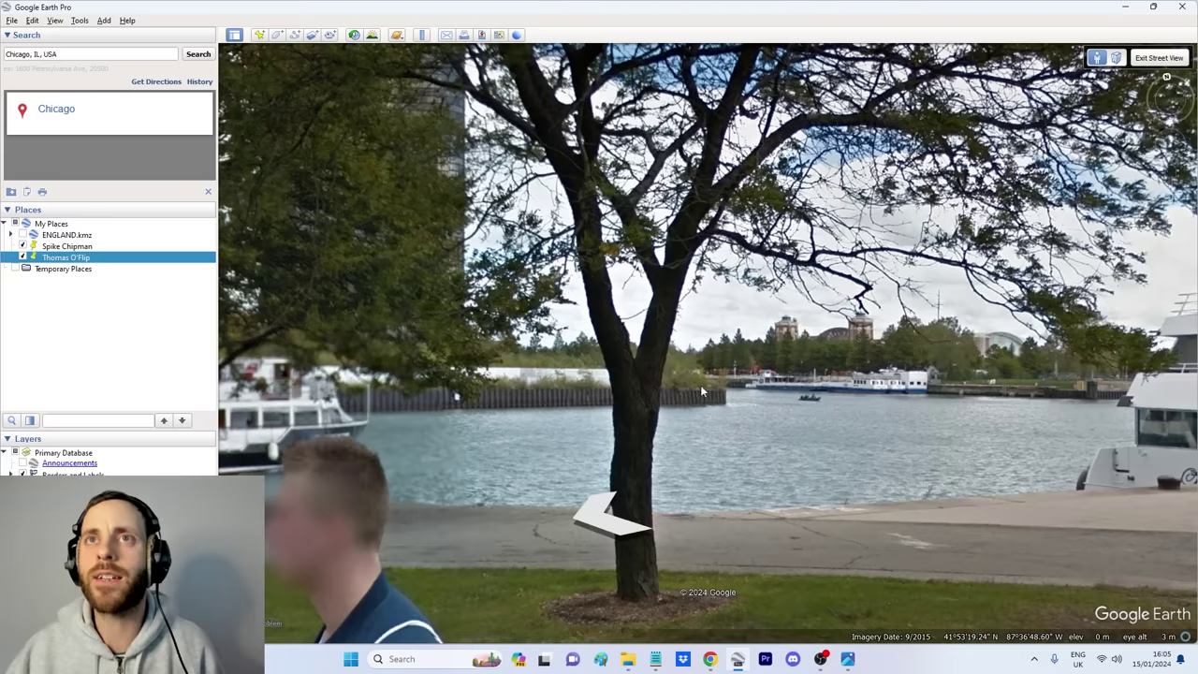
left_click_drag(705, 392, 606, 398)
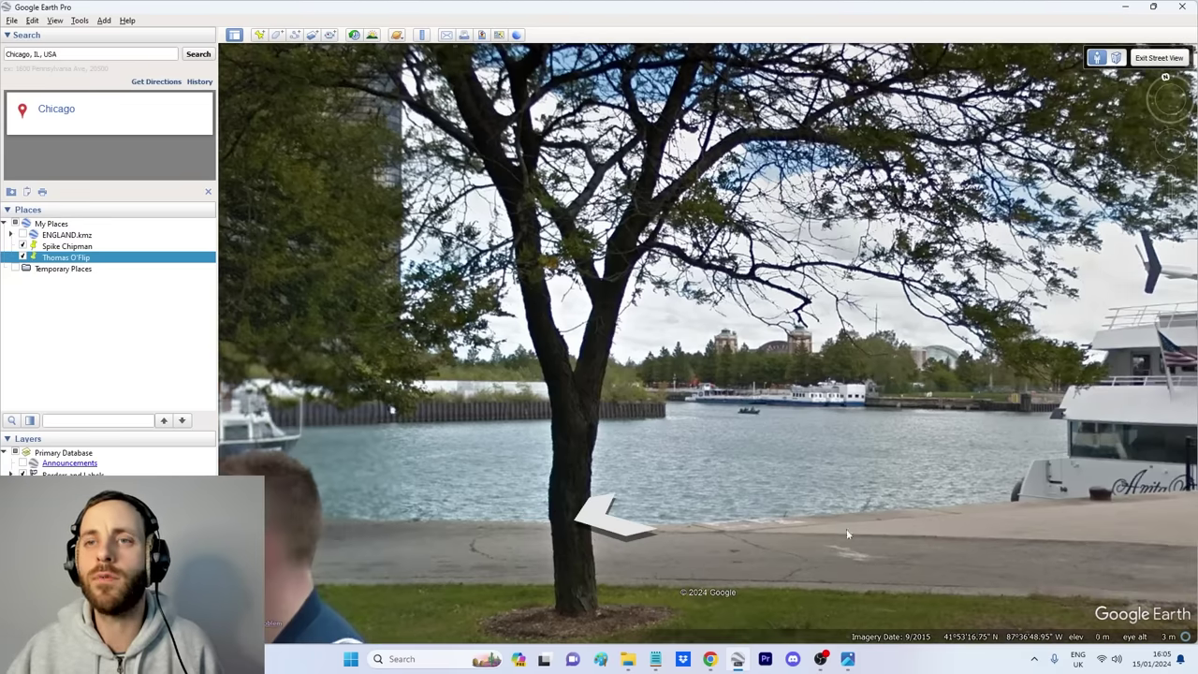
left_click(847, 659)
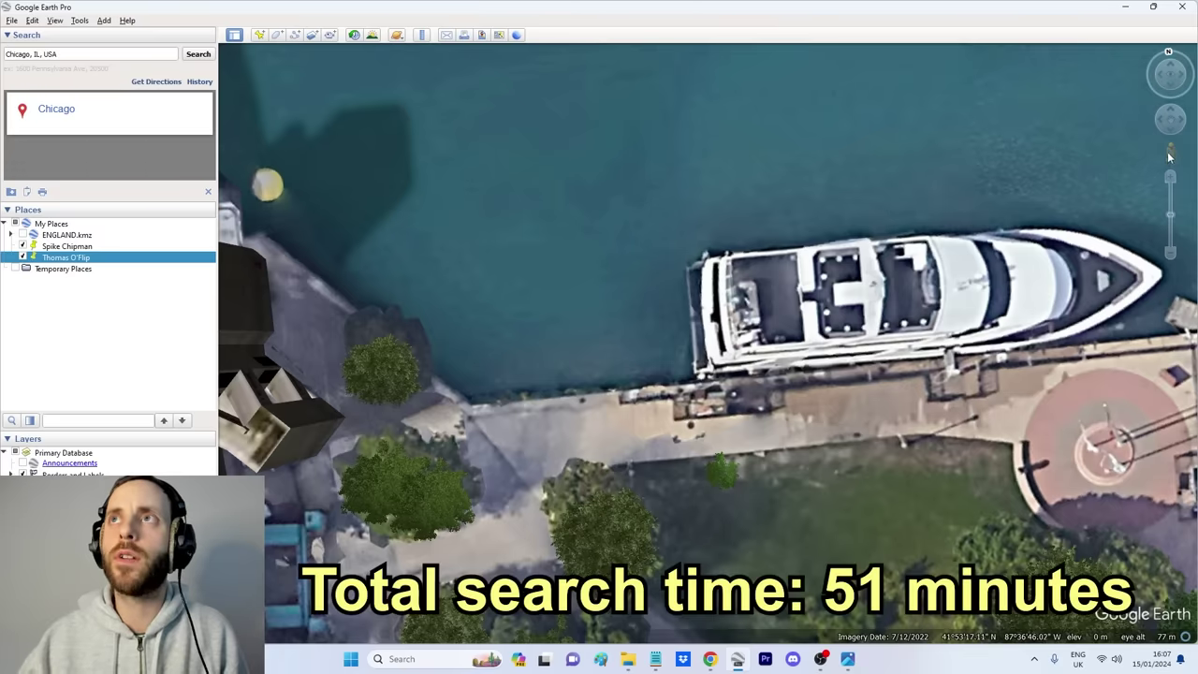
Step: Add a placemark on the dock beside the yacht, named with the selfie subject's full name
left_click(259, 35)
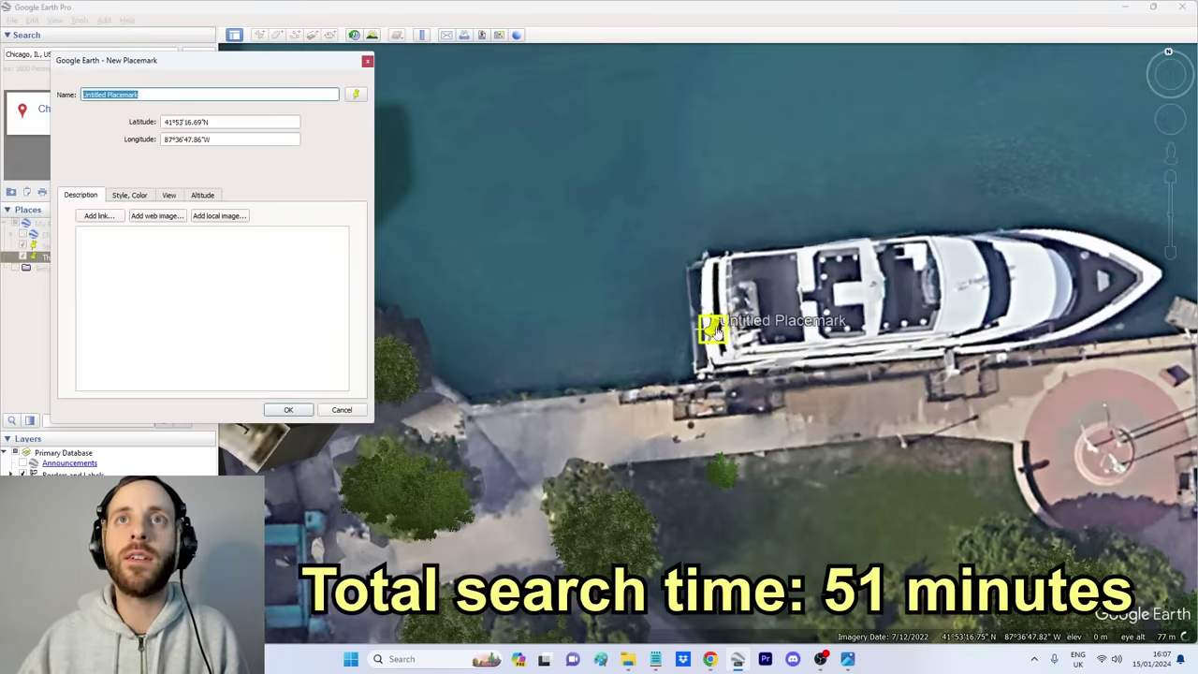
left_click_drag(713, 337, 658, 428)
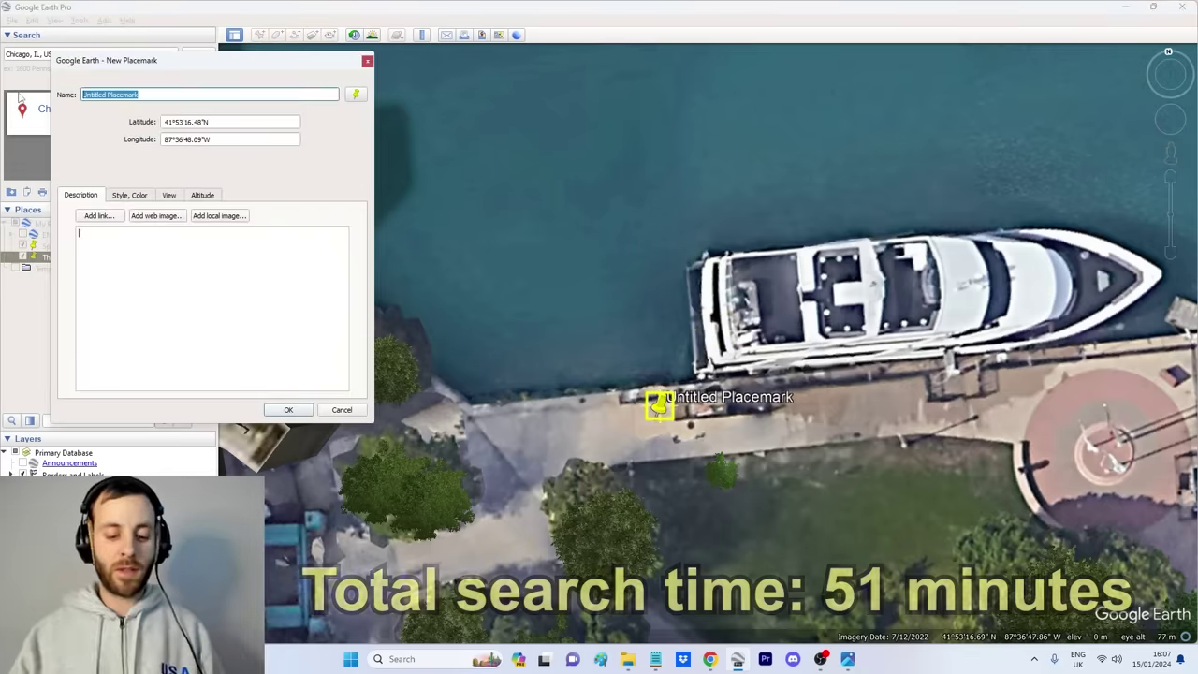
left_click_drag(285, 65, 251, 113)
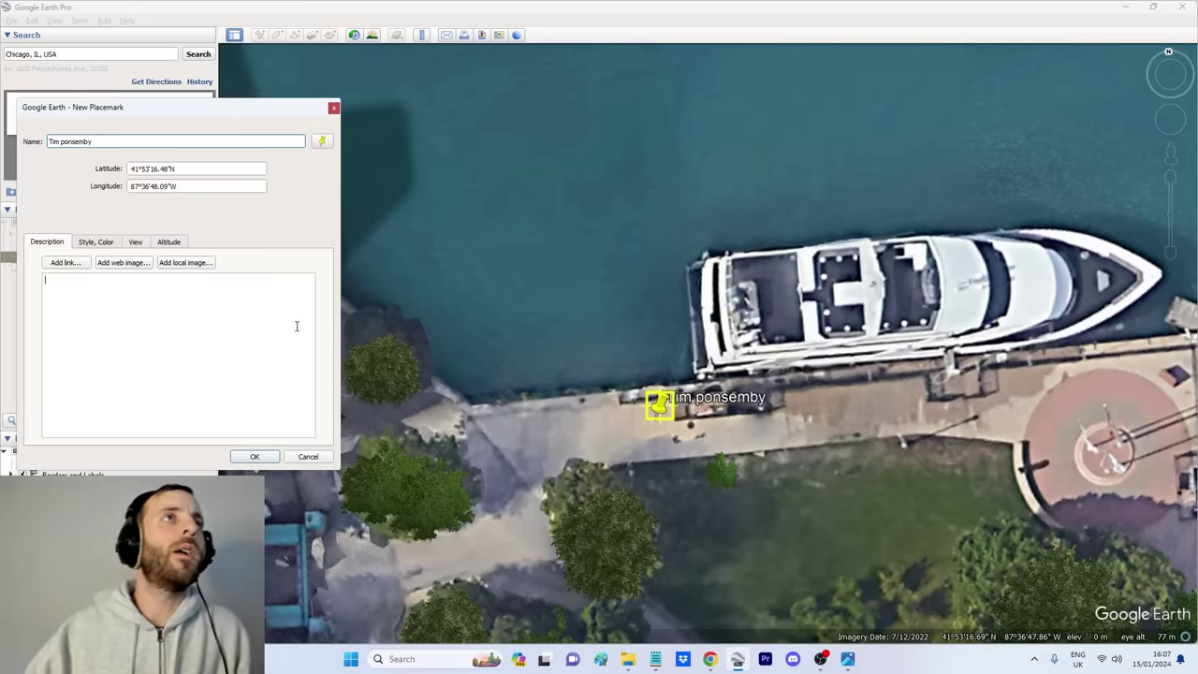
left_click(64, 140)
key("BackSpace")
type("P")
left_click(254, 456)
Step: Zoom out from the new placemark on the dock
scroll(599, 360, "down", 5)
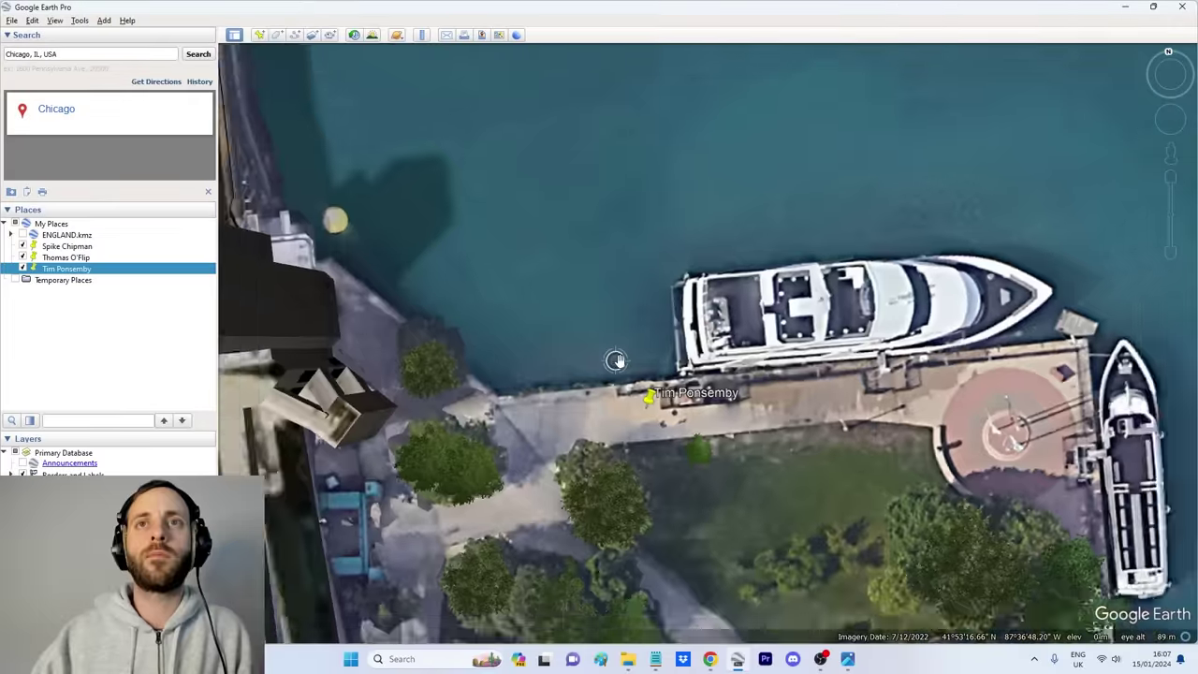
scroll(564, 367, "down", 5)
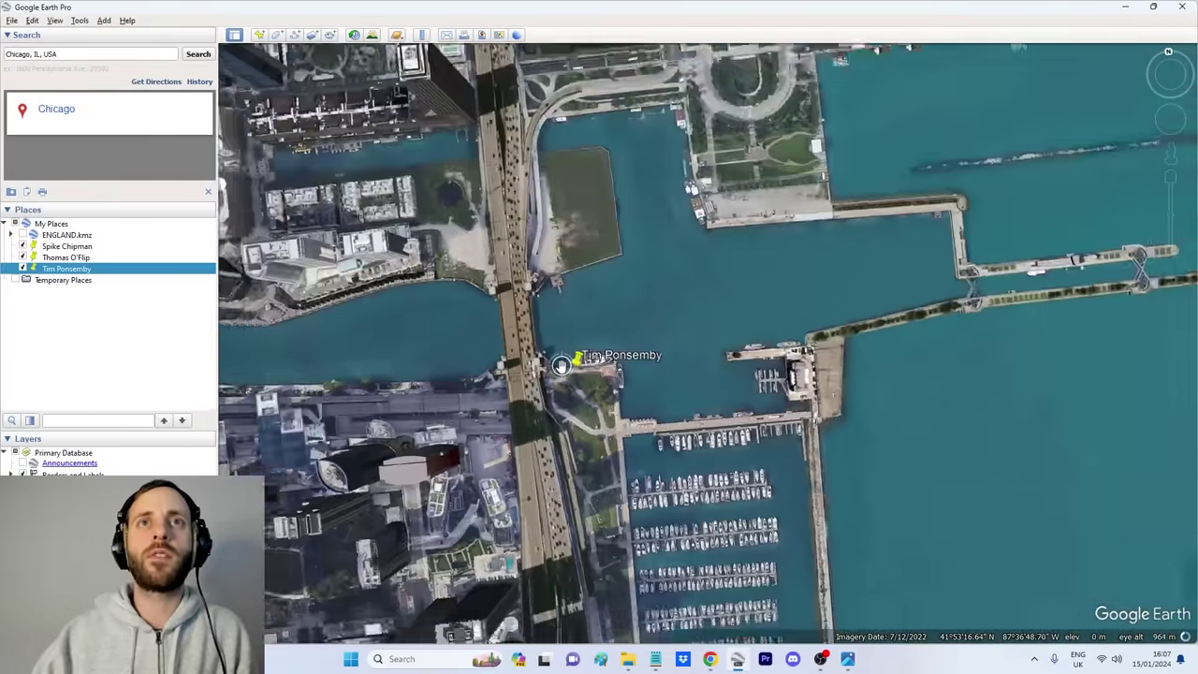
scroll(552, 373, "down", 5)
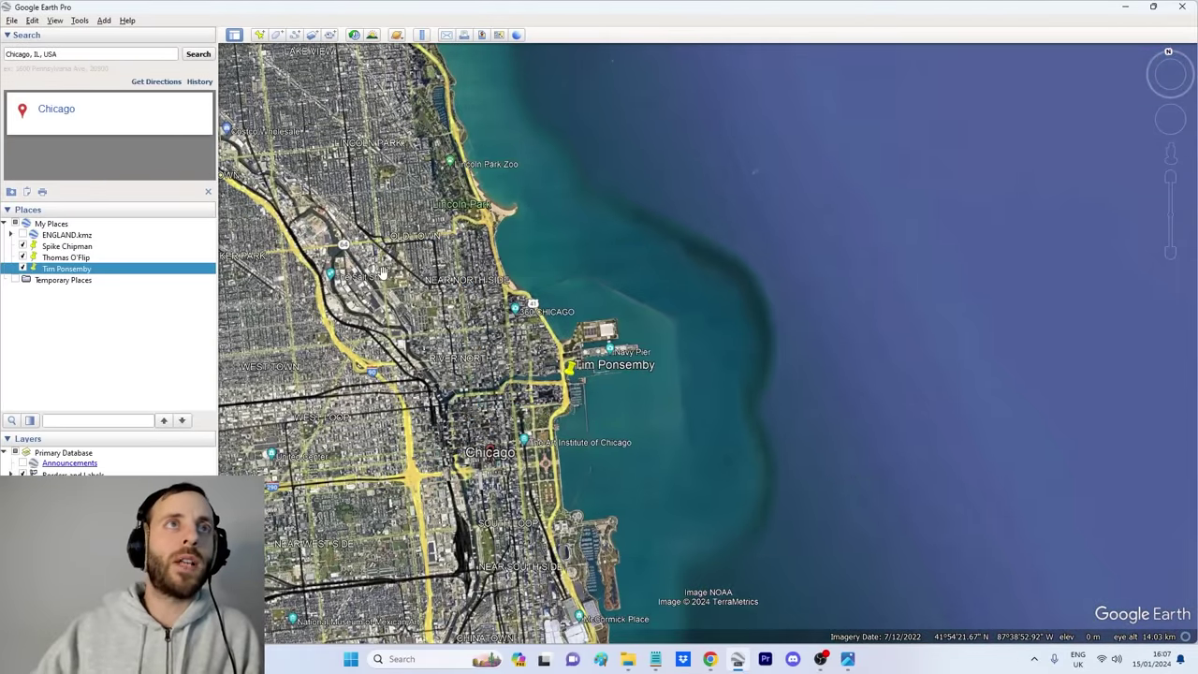
scroll(382, 272, "down", 3)
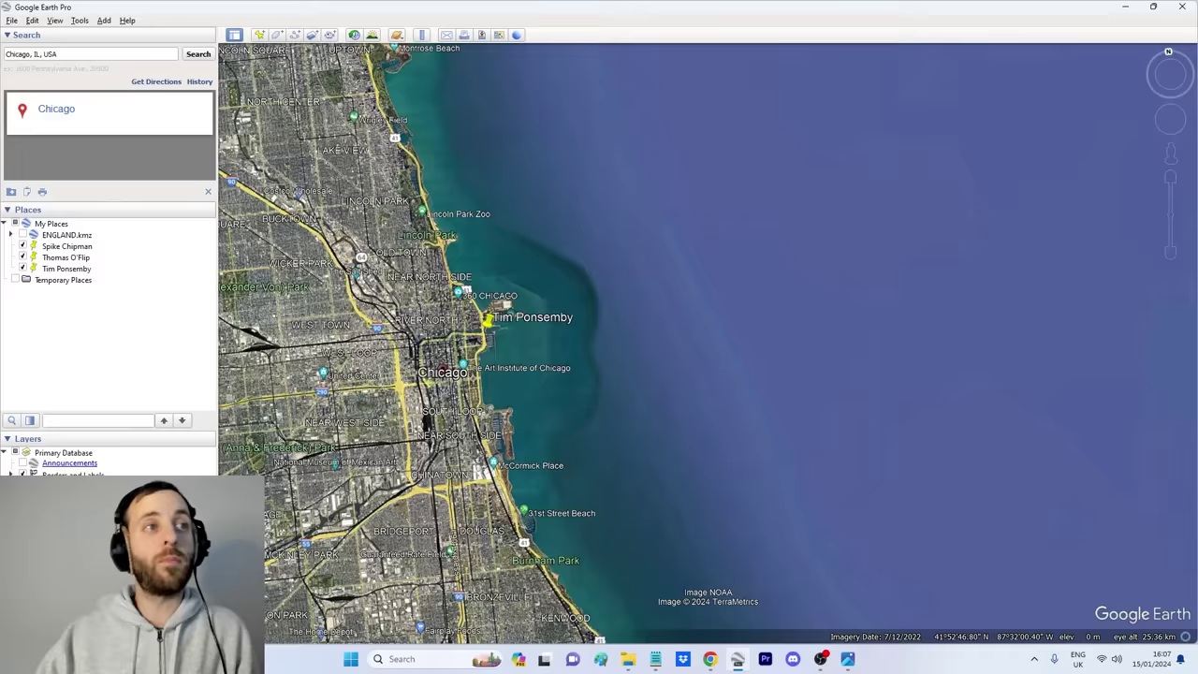
scroll(587, 363, "down", 4)
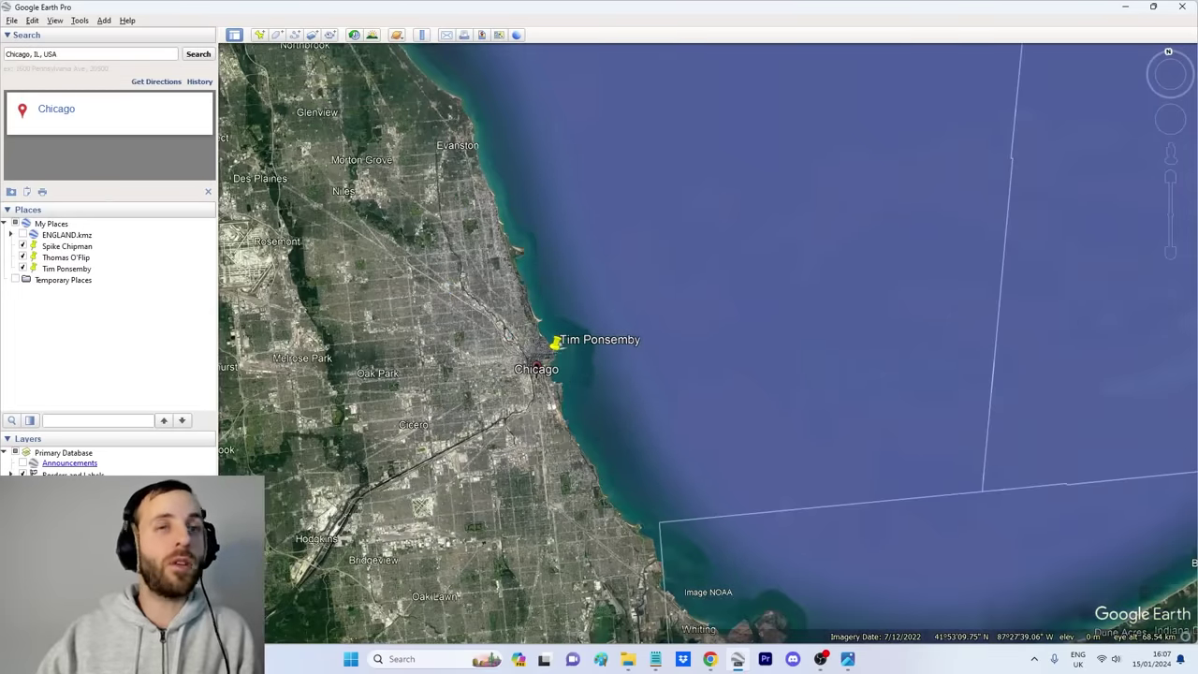
scroll(599, 427, "down", 5)
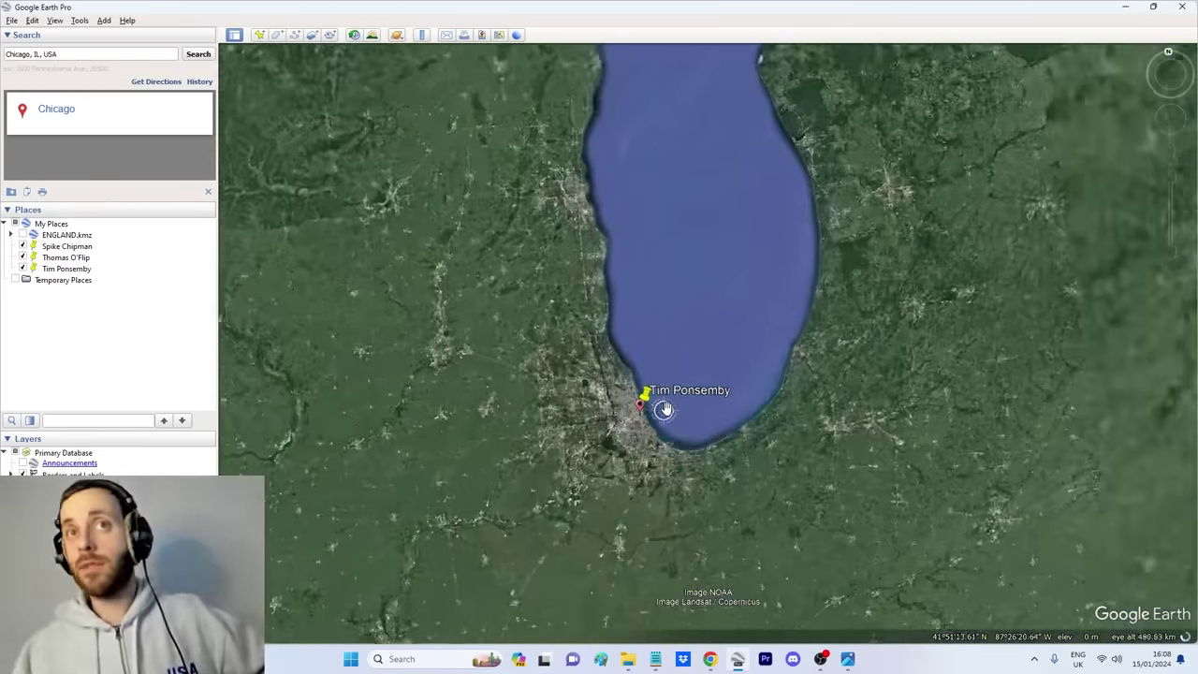
scroll(666, 408, "down", 5)
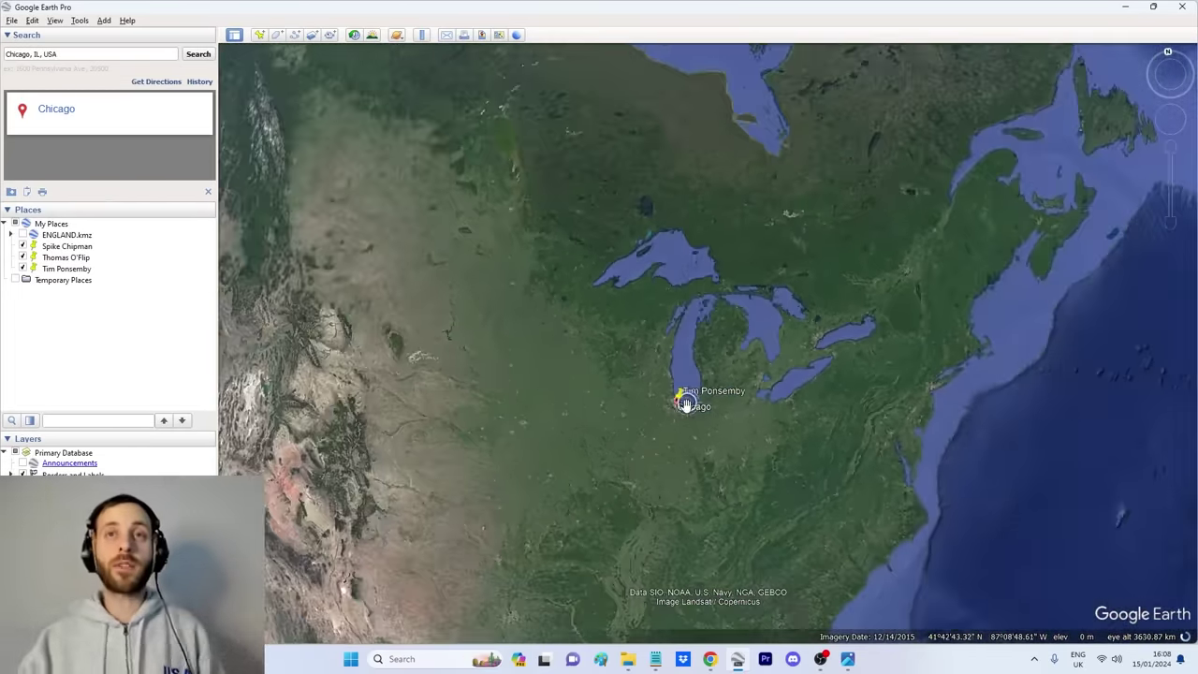
scroll(692, 406, "down", 3)
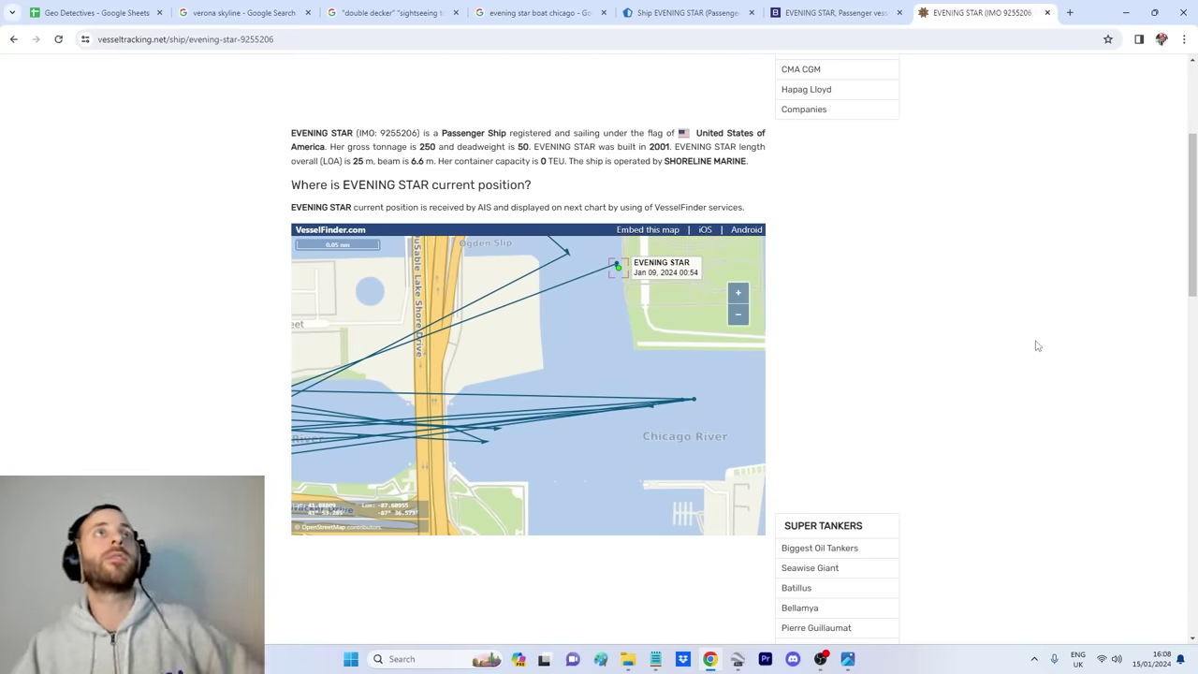
Step: Switch from the EVENING STAR vessel page to the Geo Detectives spreadsheet in Chrome
left_click(131, 18)
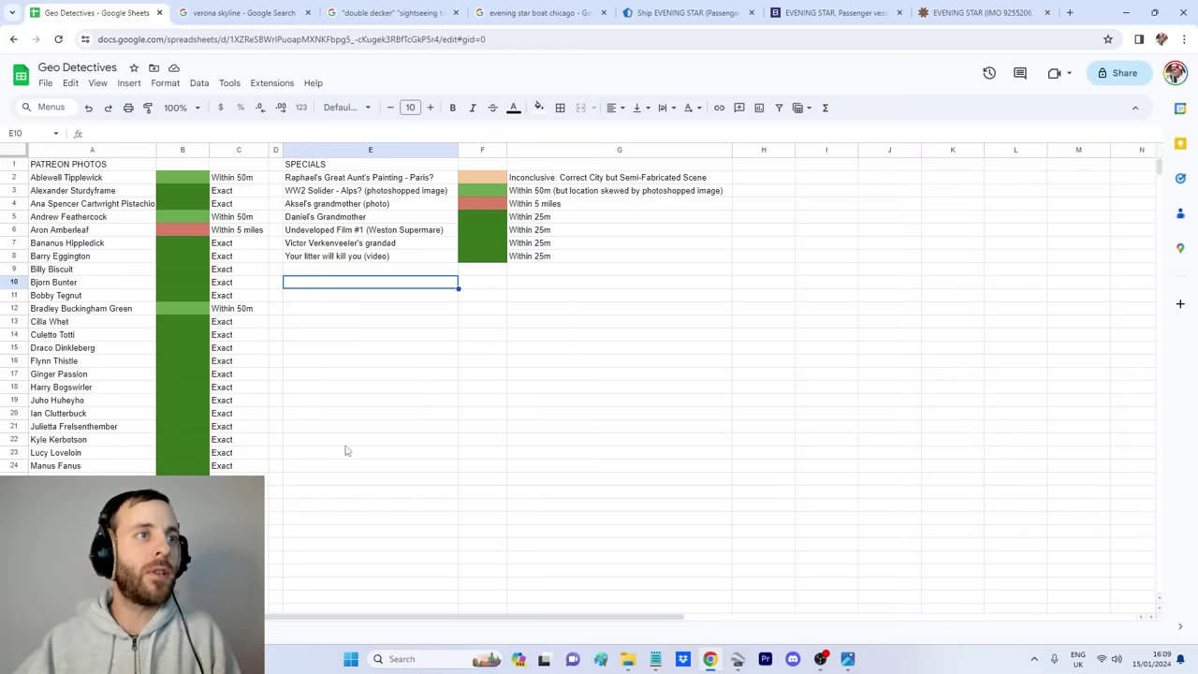
Step: Extend the green marking in column B from row 30 down to row 33
scroll(366, 411, "down", 1)
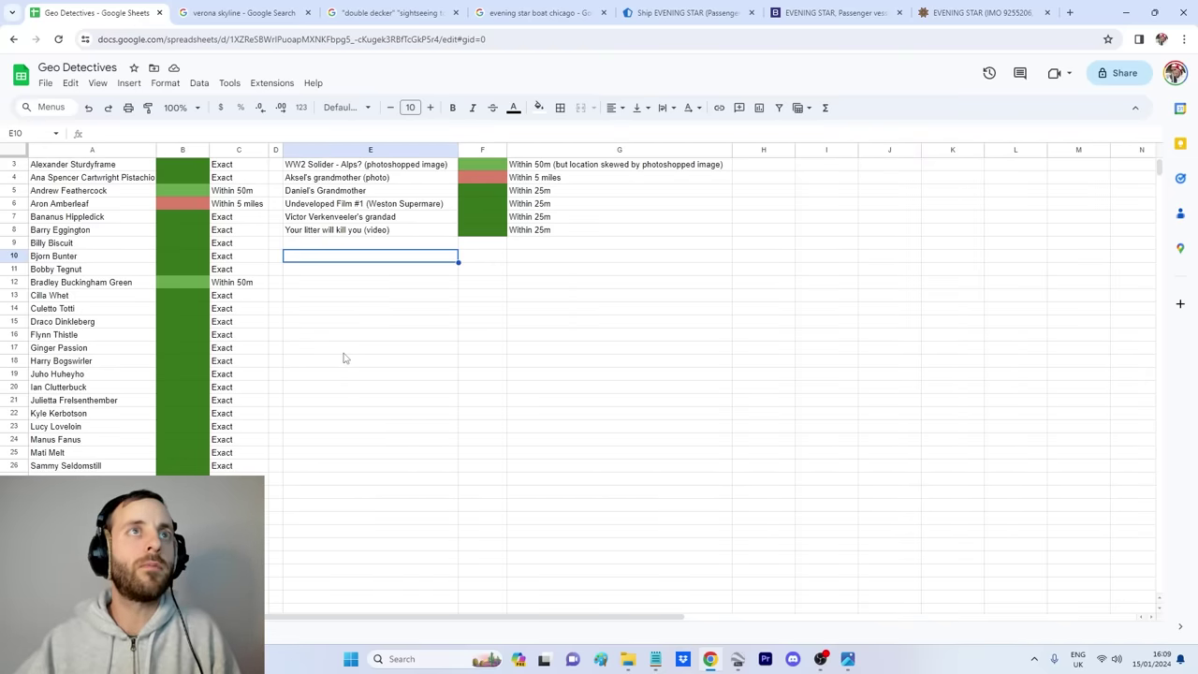
scroll(281, 337, "down", 6)
left_click(194, 297)
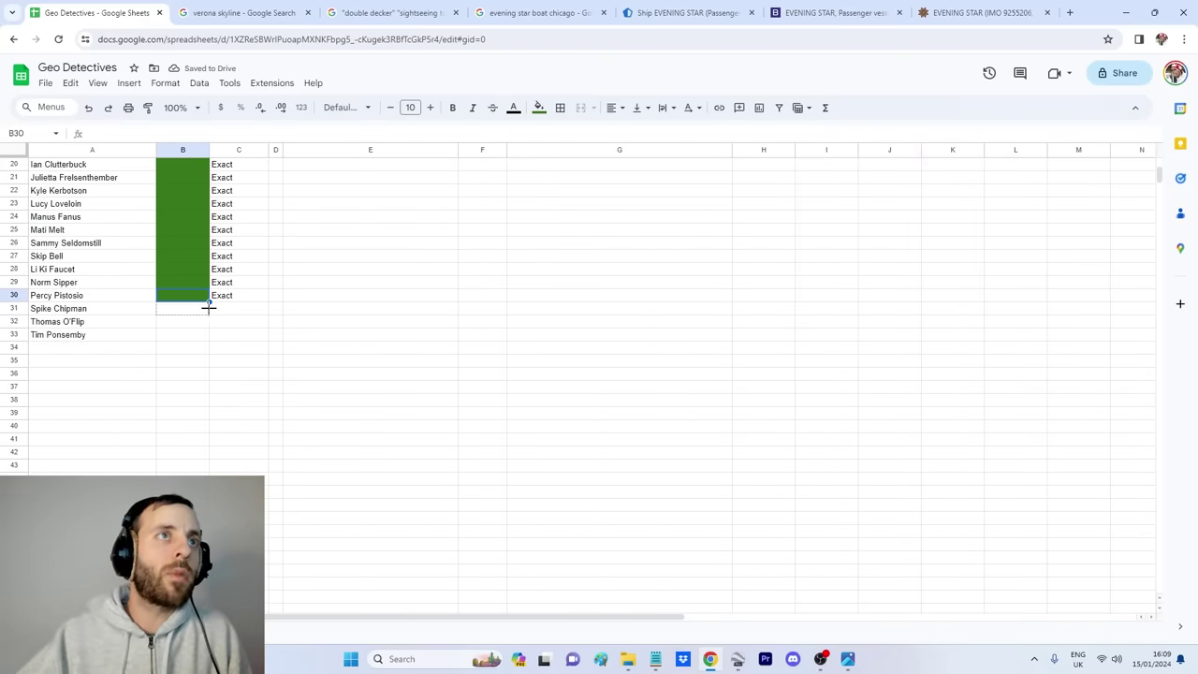
left_click_drag(208, 309, 209, 335)
Step: Fill 'Exact' from C30 down into rows 31–33 of the accuracy column
left_click(237, 311)
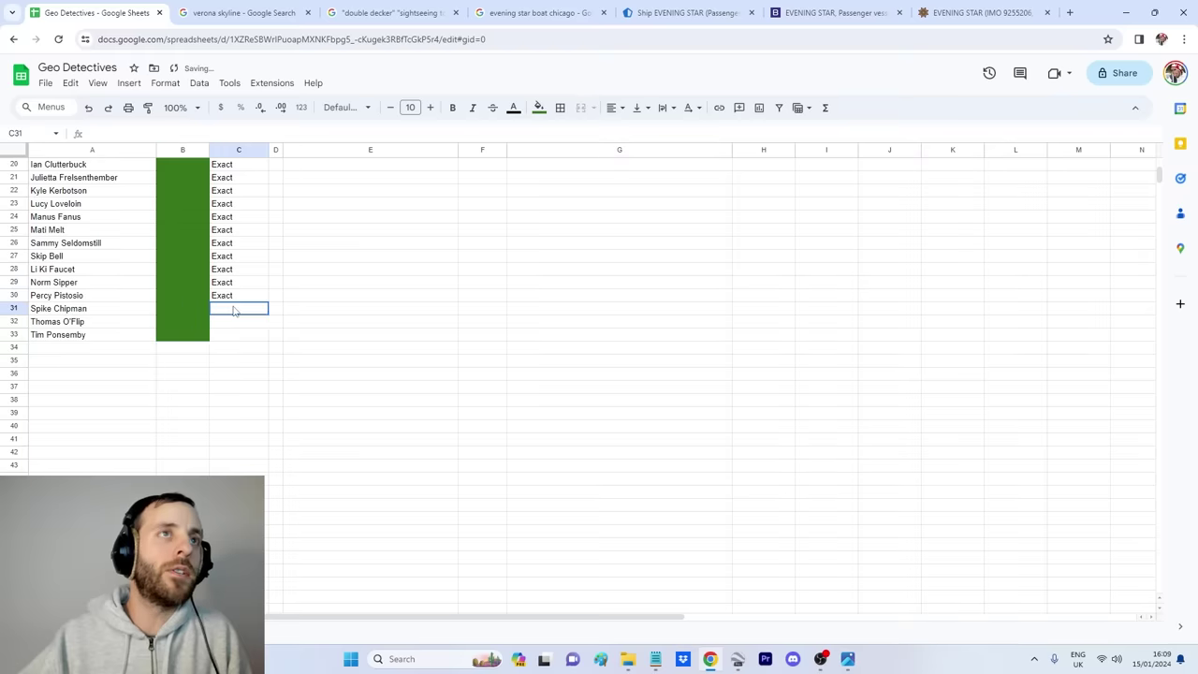
left_click(257, 298)
left_click_drag(266, 335, 268, 337)
left_click(320, 315)
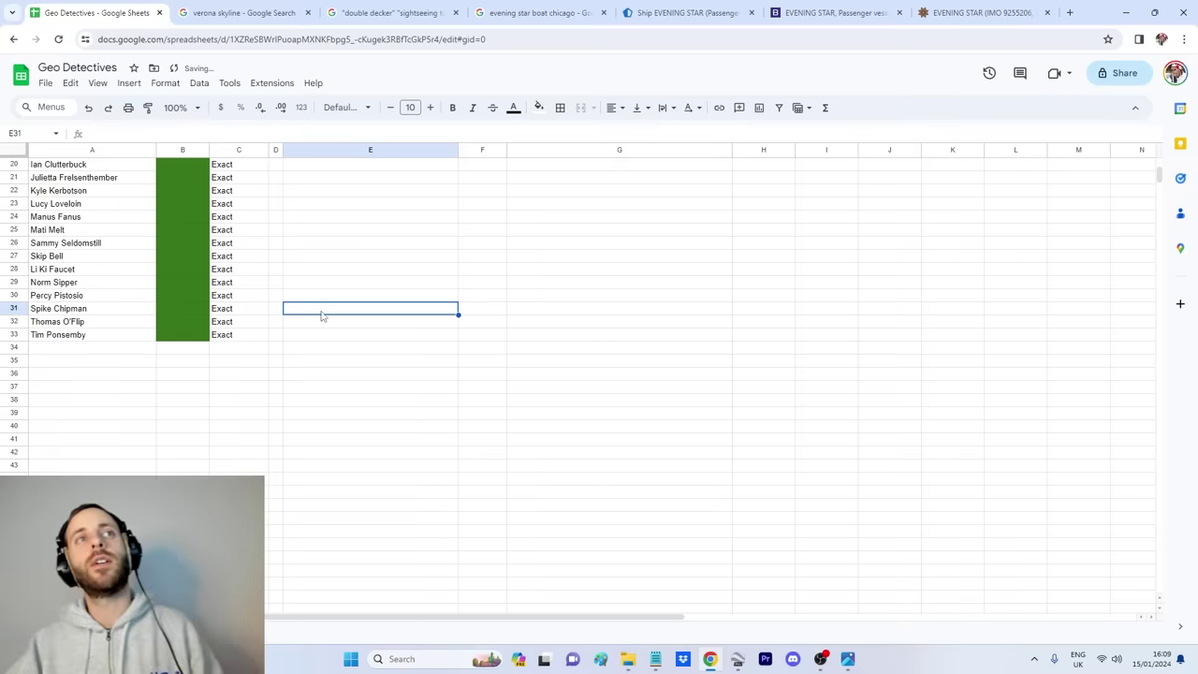
scroll(320, 328, "up", 2)
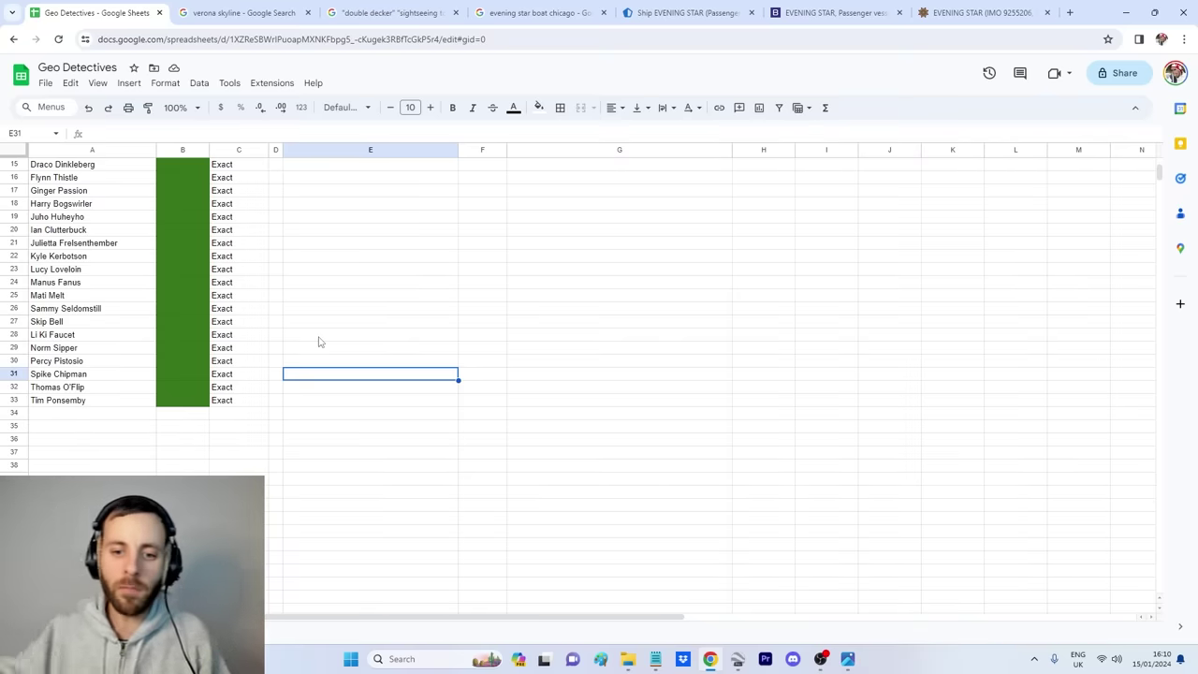
left_click(190, 417)
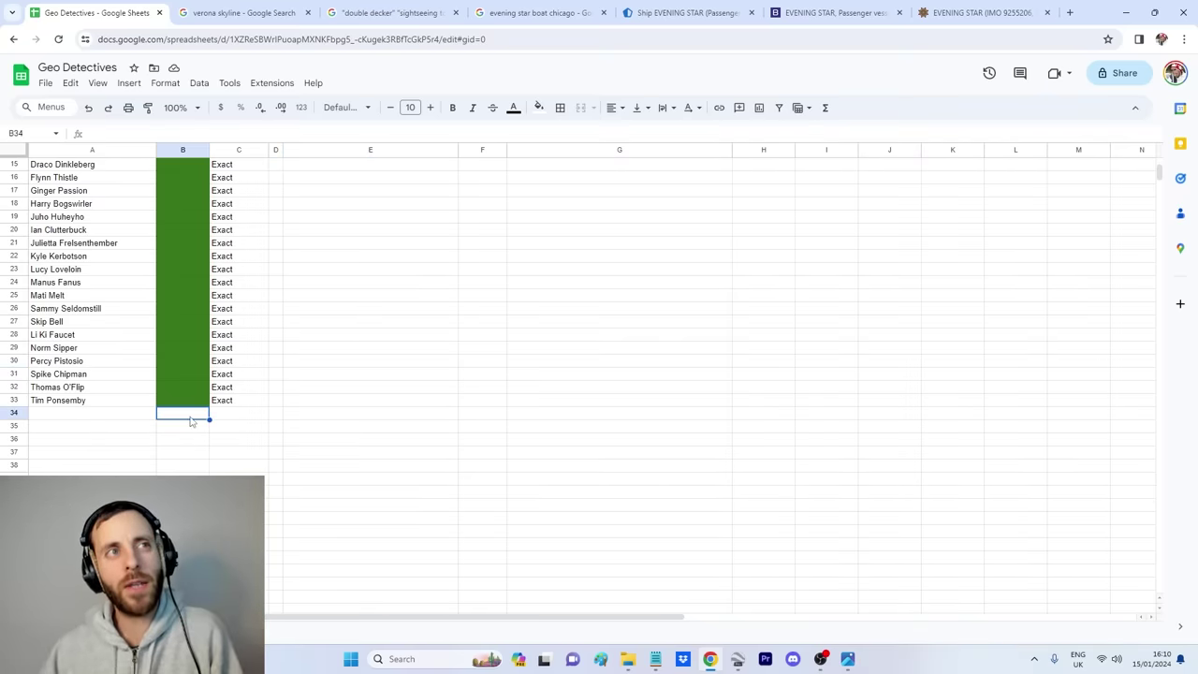